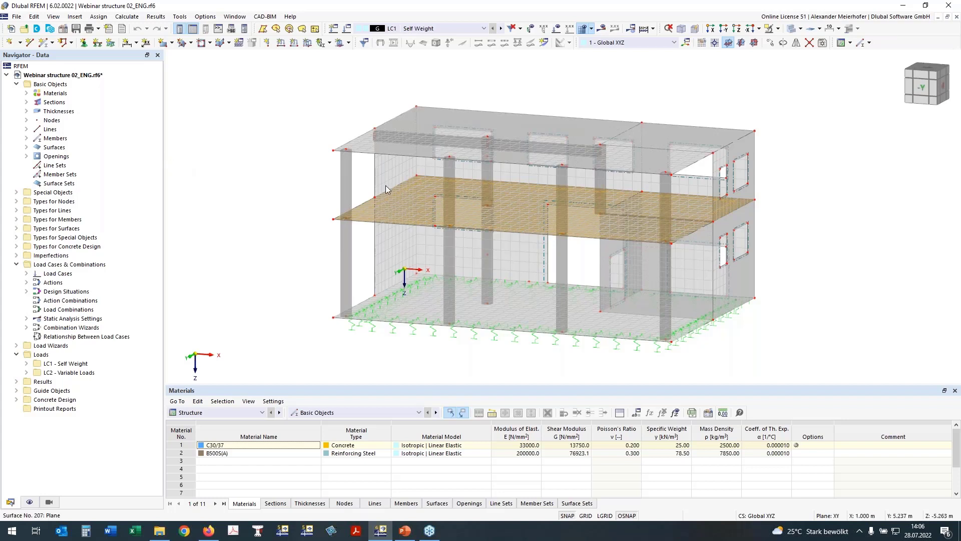
pyautogui.keyDown('ctrl'); pyautogui.moveTo(288, 182); pyautogui.dragTo(340, 186, button='middle'); pyautogui.keyUp('ctrl')
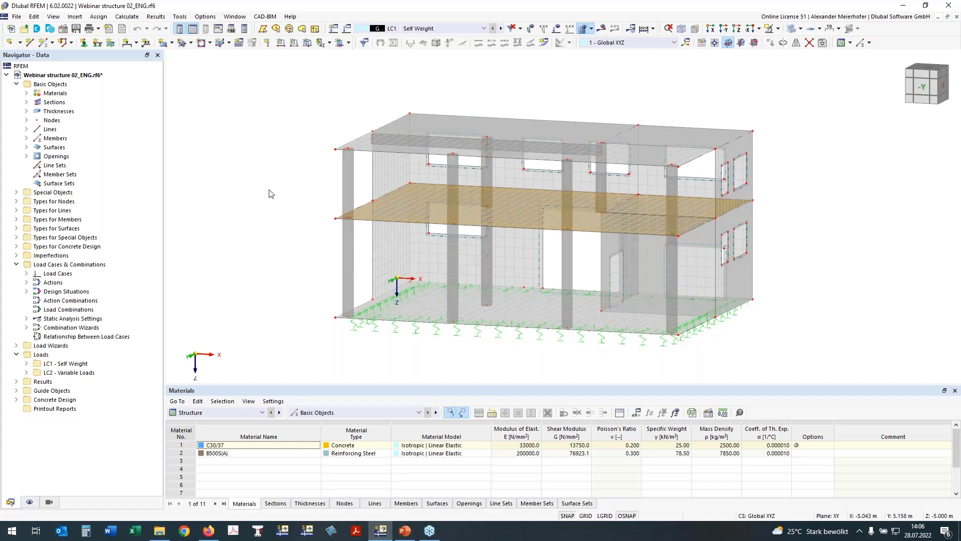
pyautogui.moveTo(269, 190)
pyautogui.keyDown('ctrl'); pyautogui.mouseDown(button='middle')
pyautogui.moveTo(281, 190)
pyautogui.moveTo(274, 193)
pyautogui.mouseUp(button='middle'); pyautogui.keyUp('ctrl')
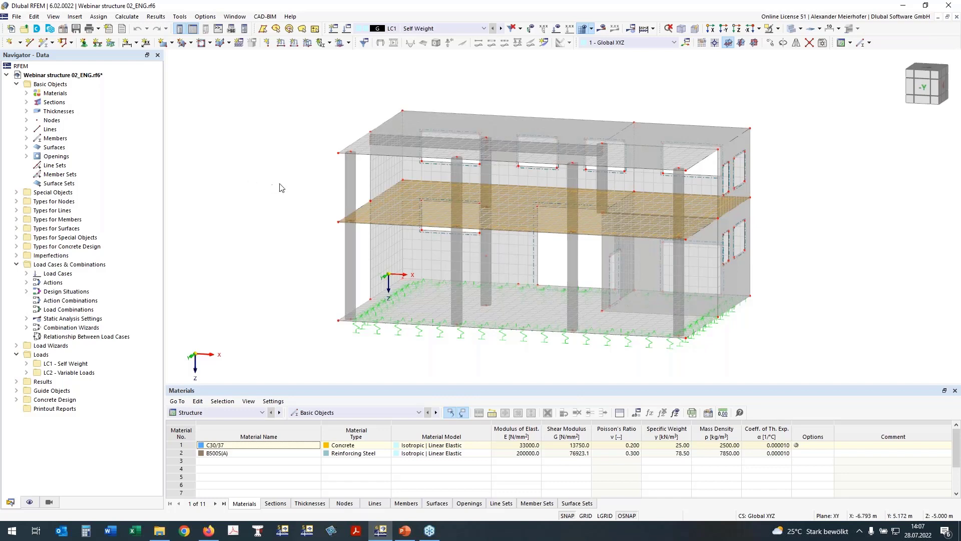
pyautogui.moveTo(250, 188); pyautogui.dragTo(260, 191, button='middle')
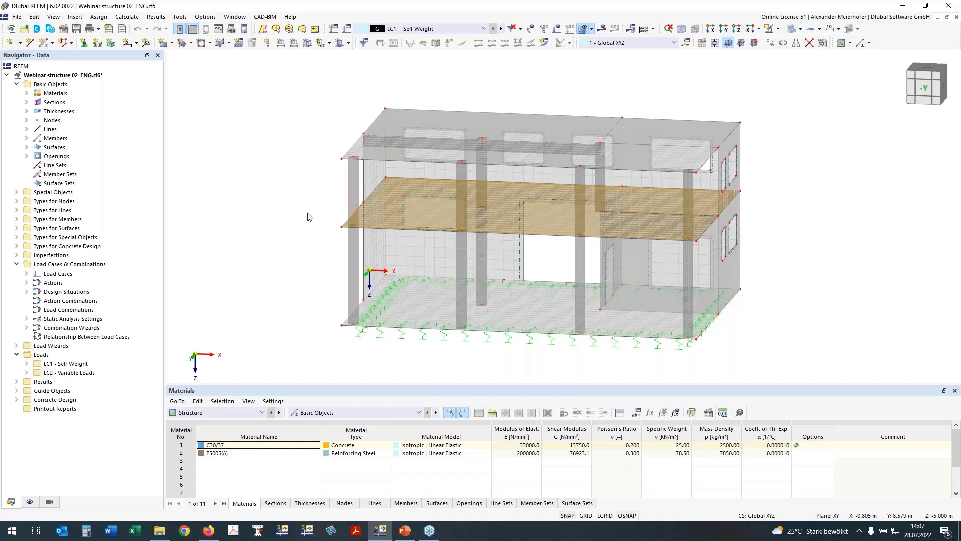
pyautogui.moveTo(279, 214); pyautogui.dragTo(331, 231, button='middle')
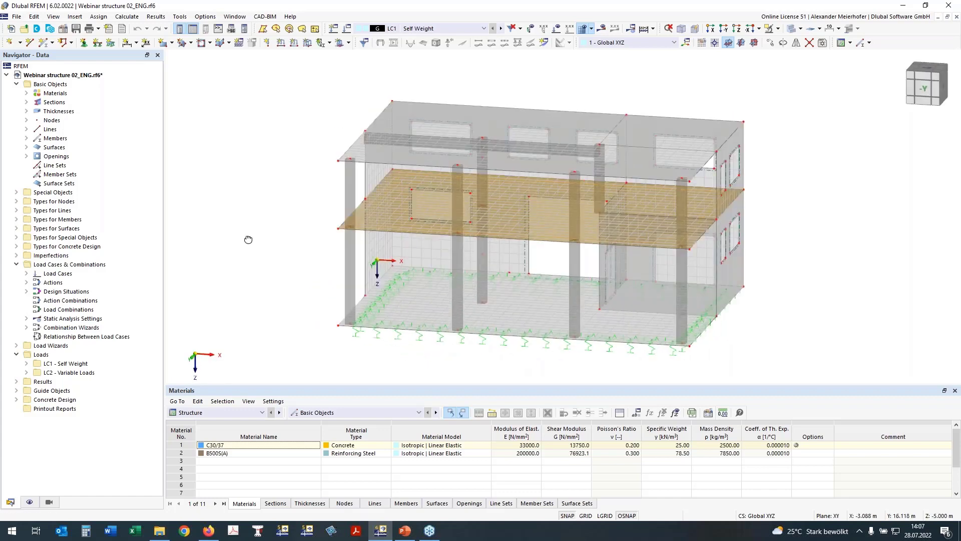
pyautogui.keyDown('ctrl'); pyautogui.moveTo(248, 240); pyautogui.dragTo(255, 206, button='middle'); pyautogui.keyUp('ctrl')
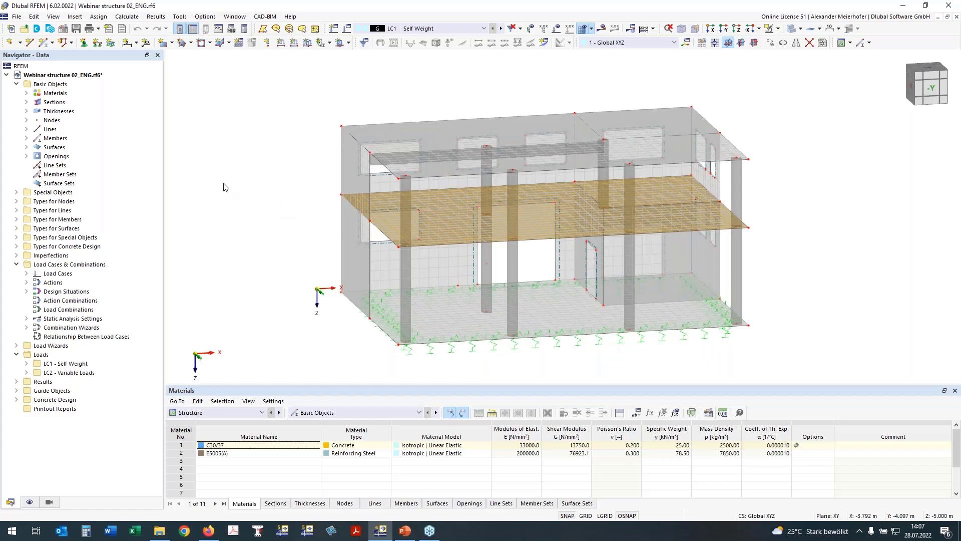
# Step: List the defined materials and inspect which members use the R_M1 450/450 and R_M1 450/500 concrete sections
pyautogui.click(27, 93)
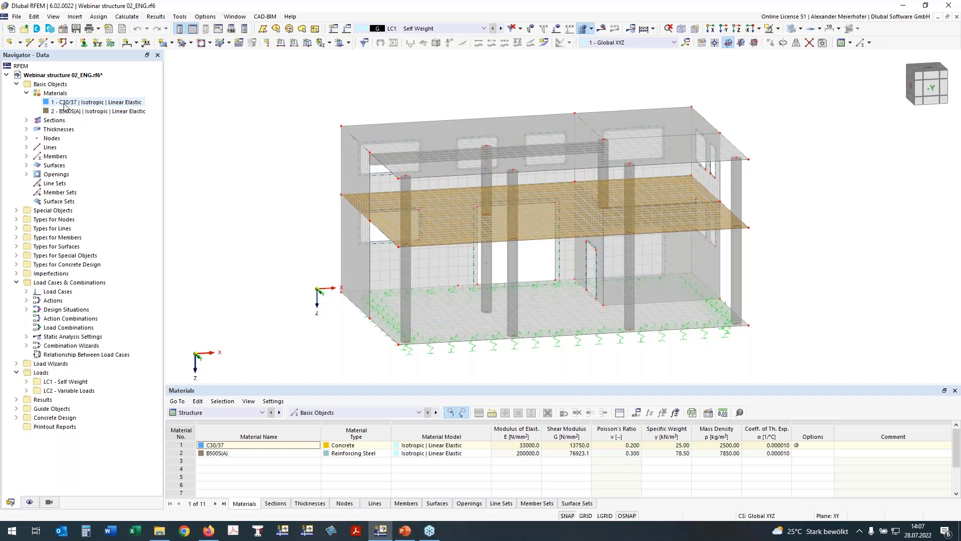
pyautogui.click(27, 120)
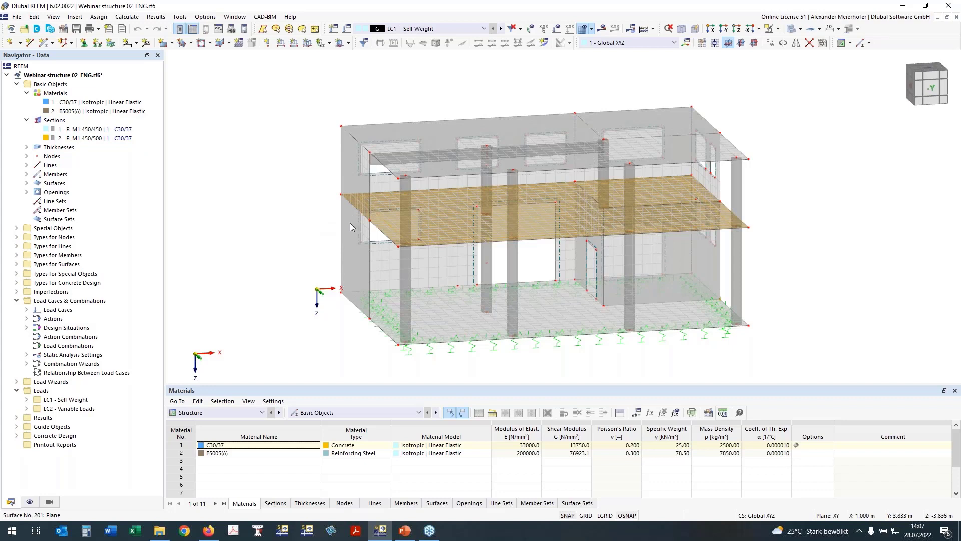
pyautogui.click(95, 129)
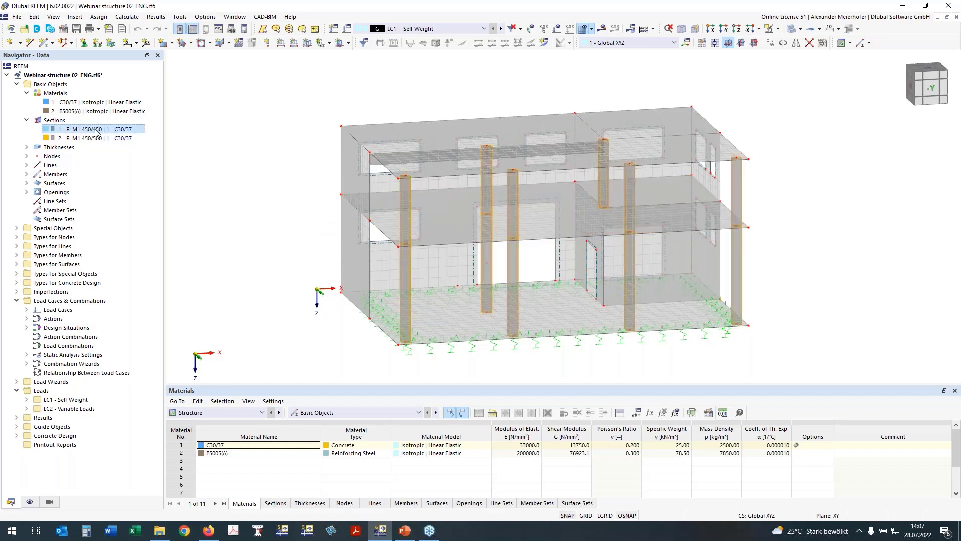
pyautogui.click(59, 138)
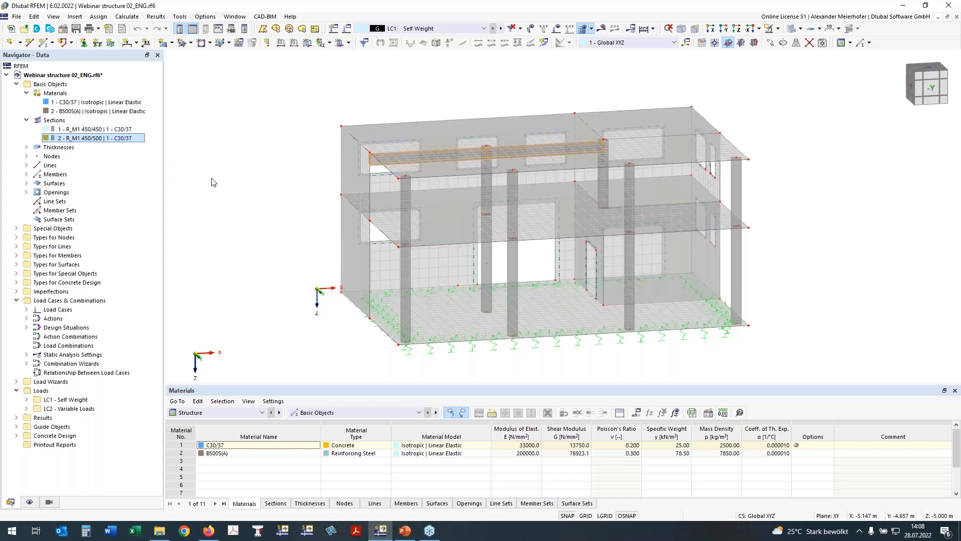
pyautogui.keyDown('ctrl'); pyautogui.moveTo(240, 180); pyautogui.dragTo(417, 188, button='middle'); pyautogui.keyUp('ctrl')
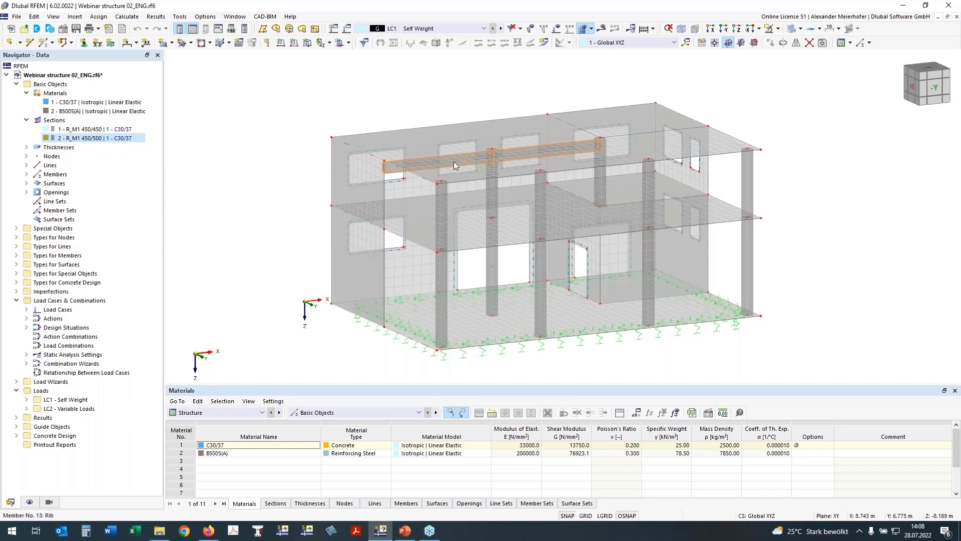
# Step: Inspect which surfaces use the 250 mm, 240 mm and 300 mm uniform thicknesses, then clear the selection
pyautogui.click(26, 148)
pyautogui.click(69, 157)
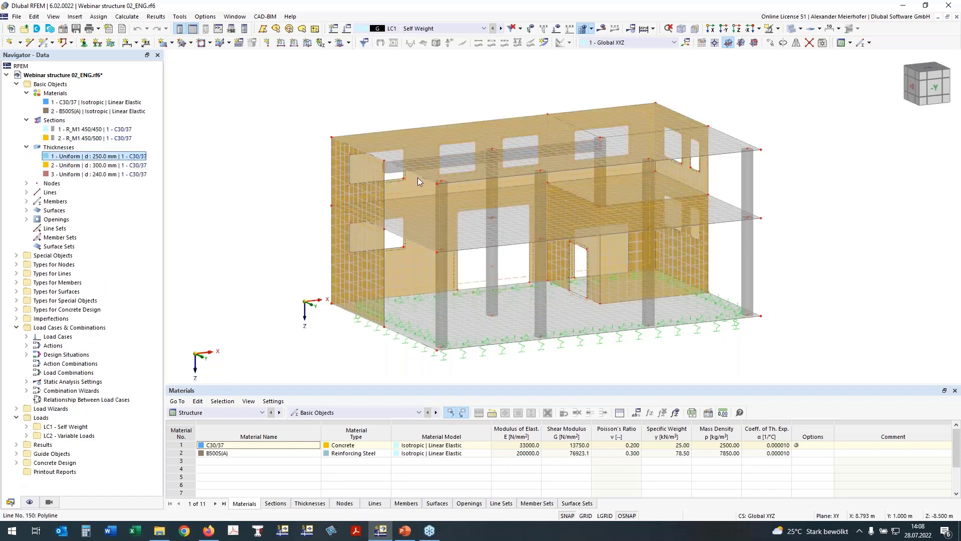
pyautogui.click(116, 175)
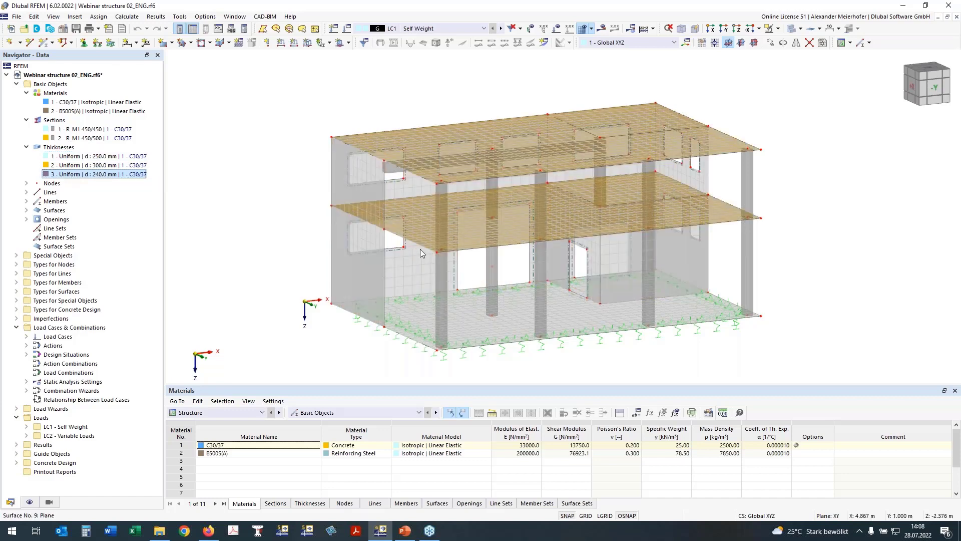
pyautogui.click(69, 165)
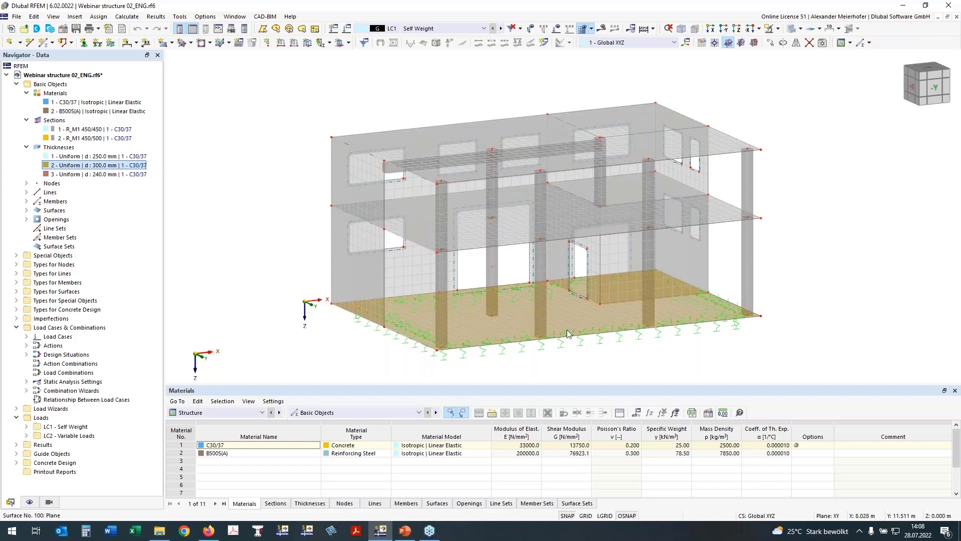
pyautogui.click(293, 297)
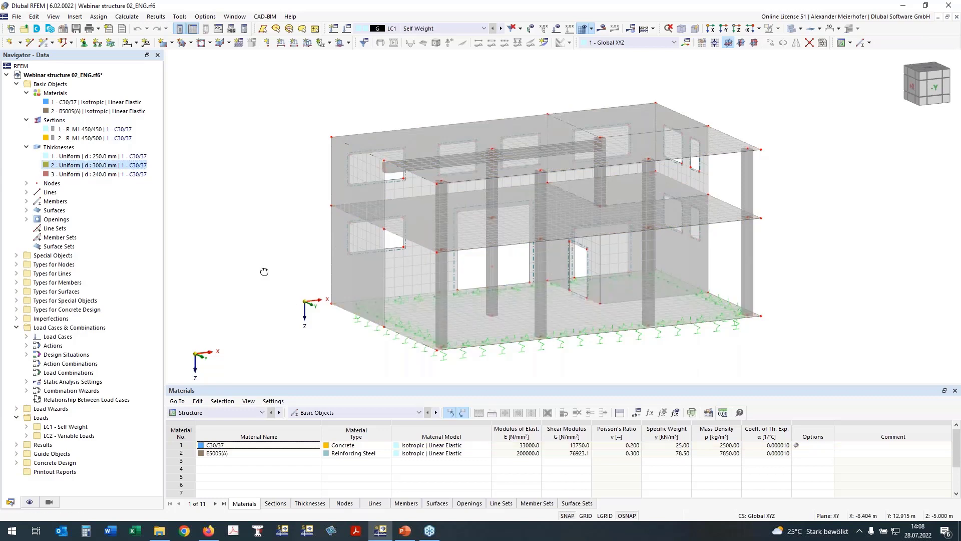
# Step: Examine the building model from several sides, including the column heads at the upper slab's front edge
pyautogui.keyDown('ctrl'); pyautogui.moveTo(264, 272); pyautogui.dragTo(228, 272, button='middle'); pyautogui.keyUp('ctrl')
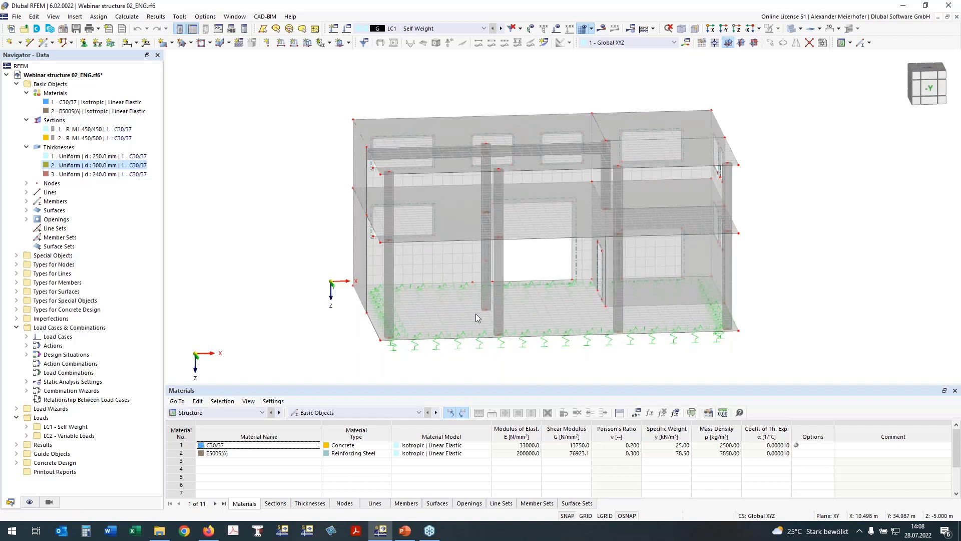
pyautogui.keyDown('ctrl'); pyautogui.moveTo(279, 256); pyautogui.dragTo(328, 266, button='middle'); pyautogui.keyUp('ctrl')
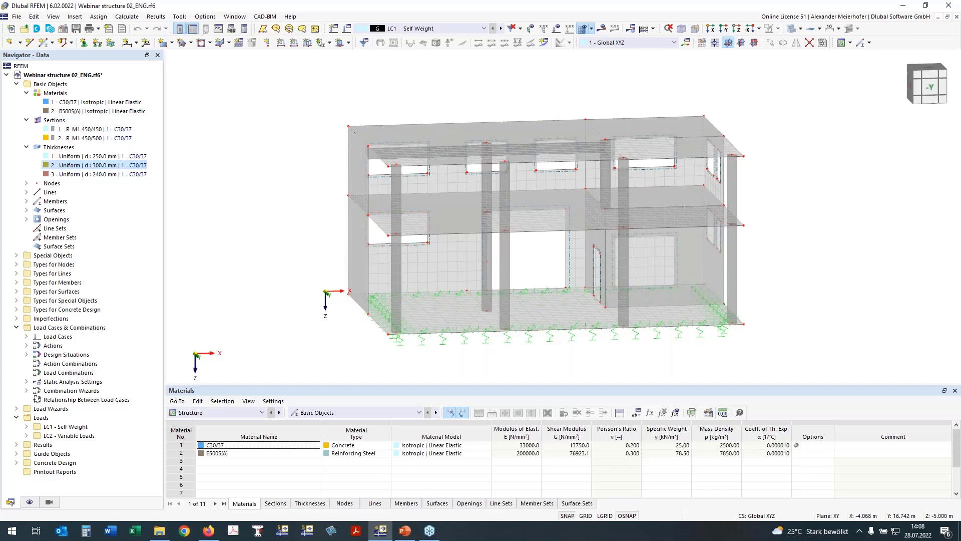
pyautogui.moveTo(351, 250); pyautogui.dragTo(294, 243, button='right')
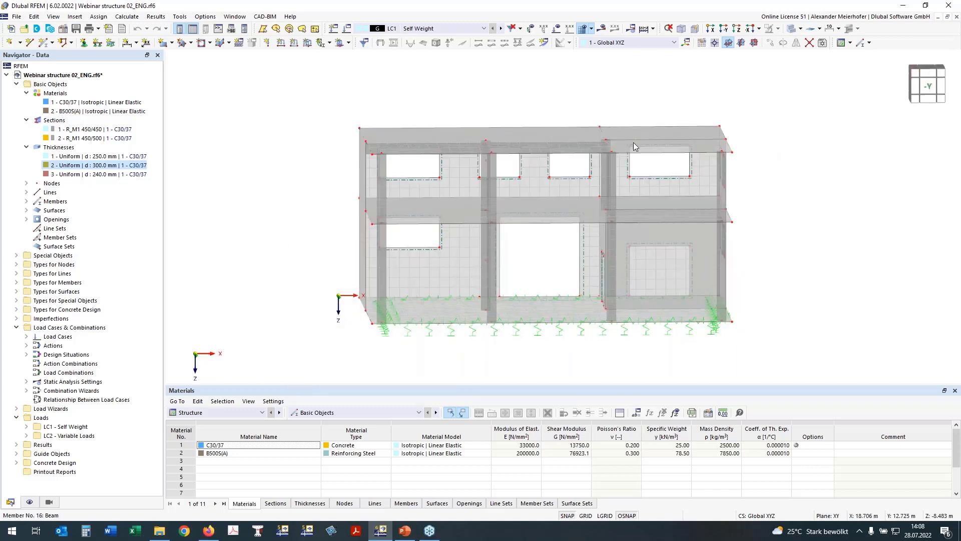
pyautogui.moveTo(720, 152); pyautogui.dragTo(648, 157, button='middle')
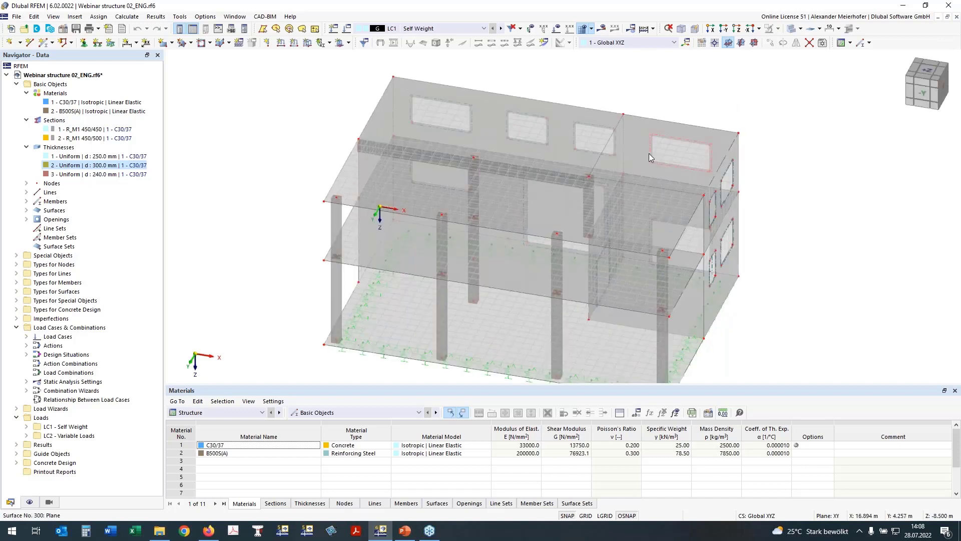
pyautogui.scroll(3, 334, 201)
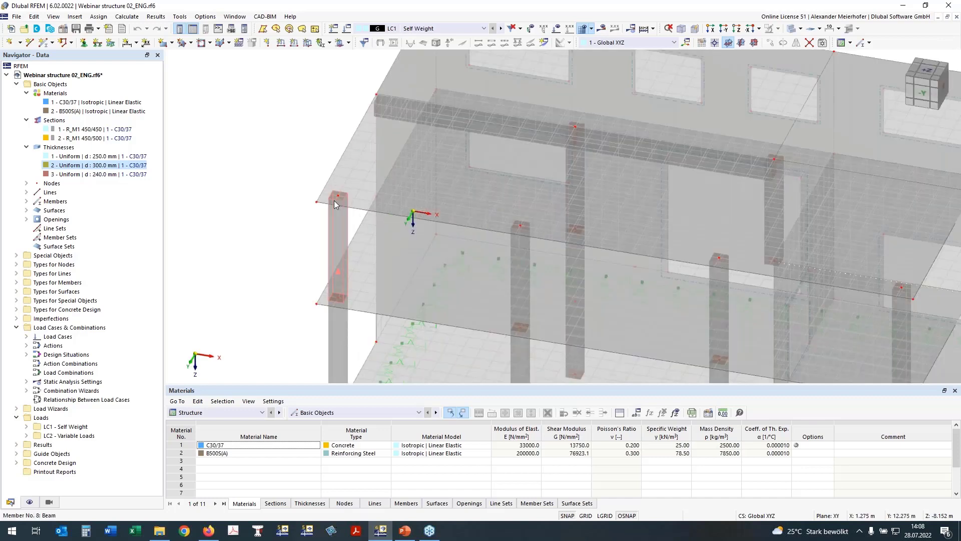
pyautogui.scroll(2, 334, 201)
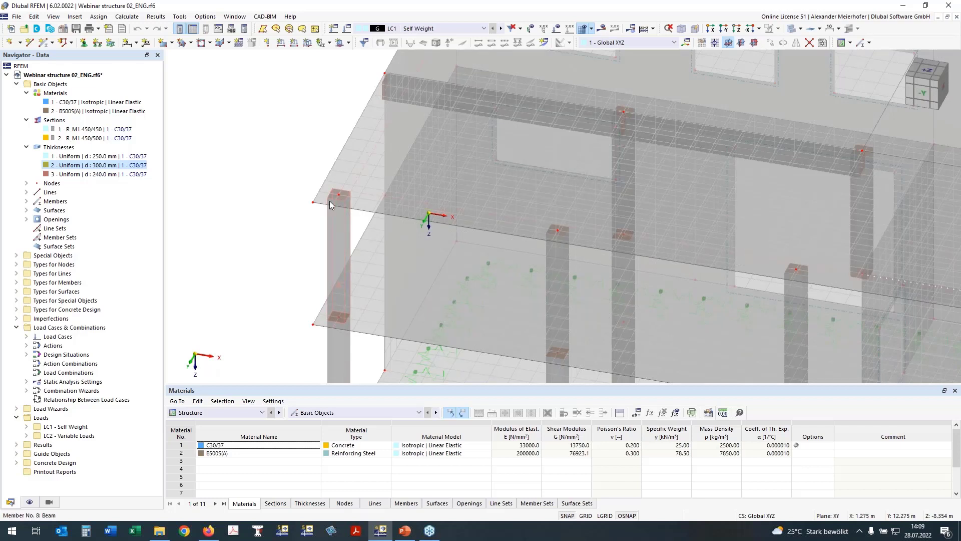
pyautogui.click(921, 70)
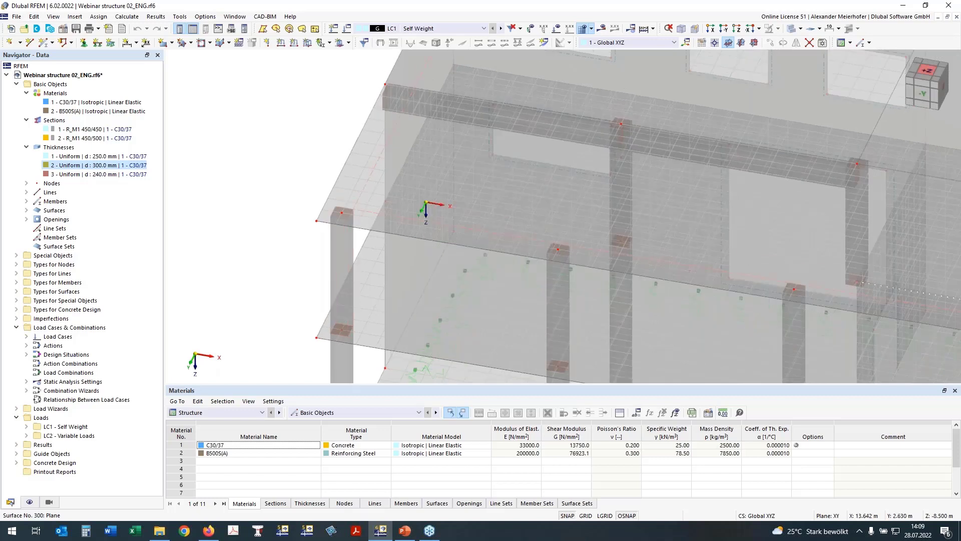
pyautogui.moveTo(928, 69); pyautogui.dragTo(928, 75)
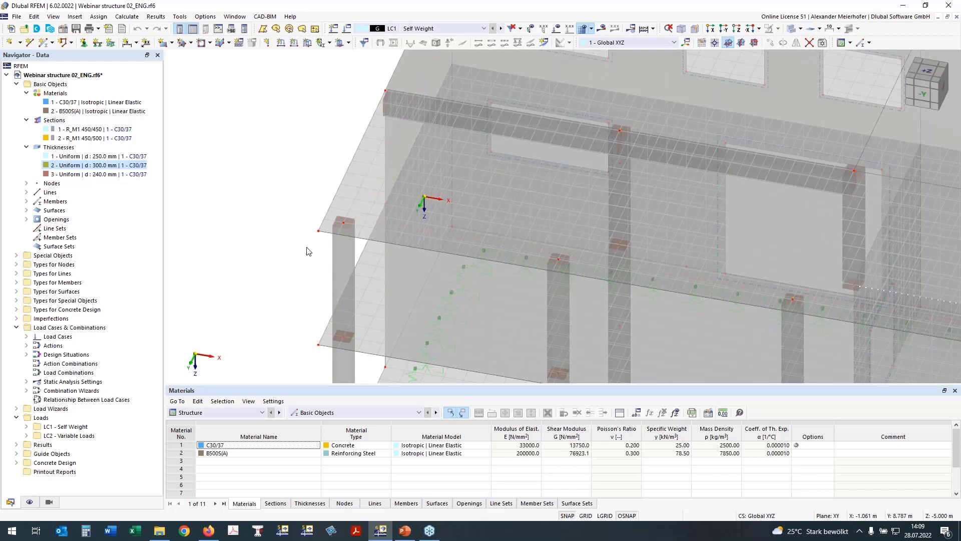
pyautogui.scroll(-3, 261, 187)
# Step: In plan view, define a new circular nodal mesh refinement with 1.000 m radius, 0.150 m inner target FE length and combined length arrangement
pyautogui.click(737, 28)
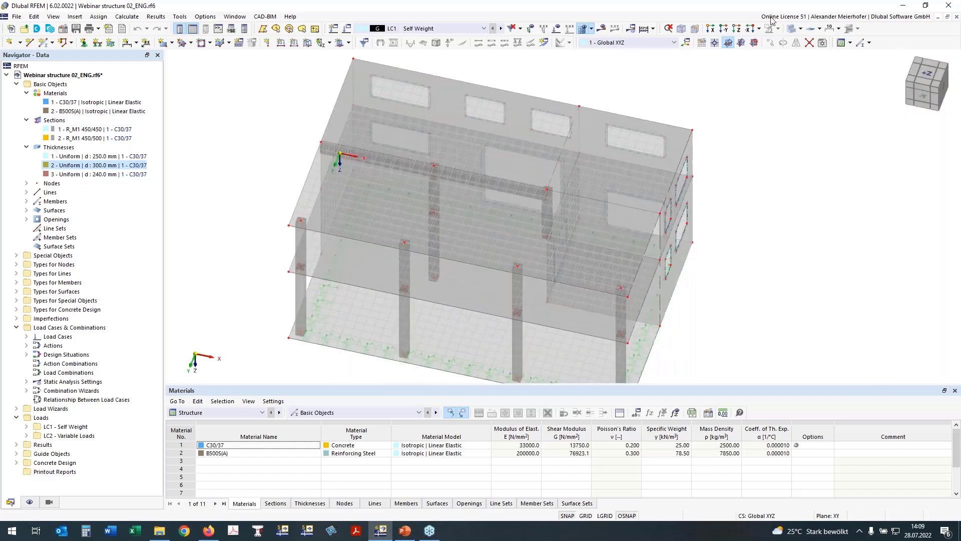
pyautogui.click(739, 30)
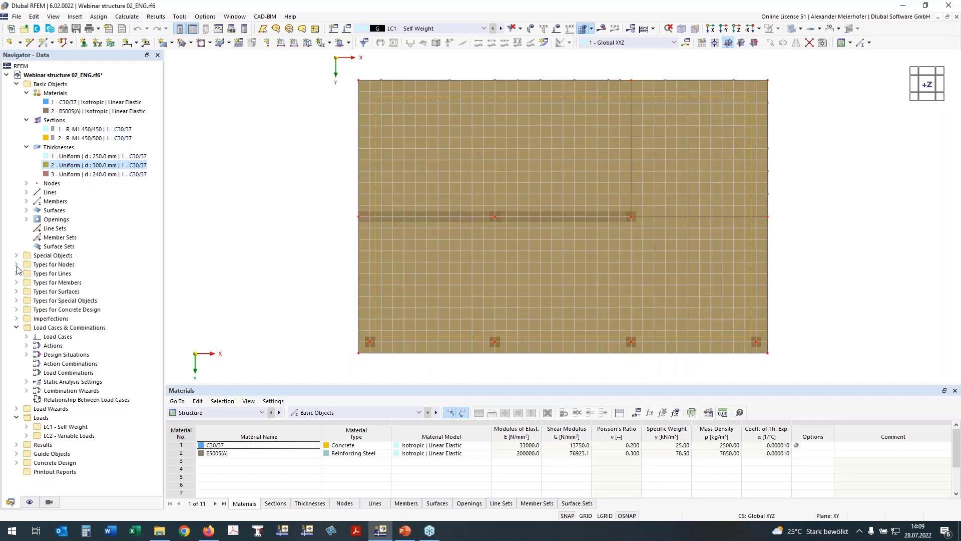
pyautogui.click(17, 265)
pyautogui.doubleClick(40, 283)
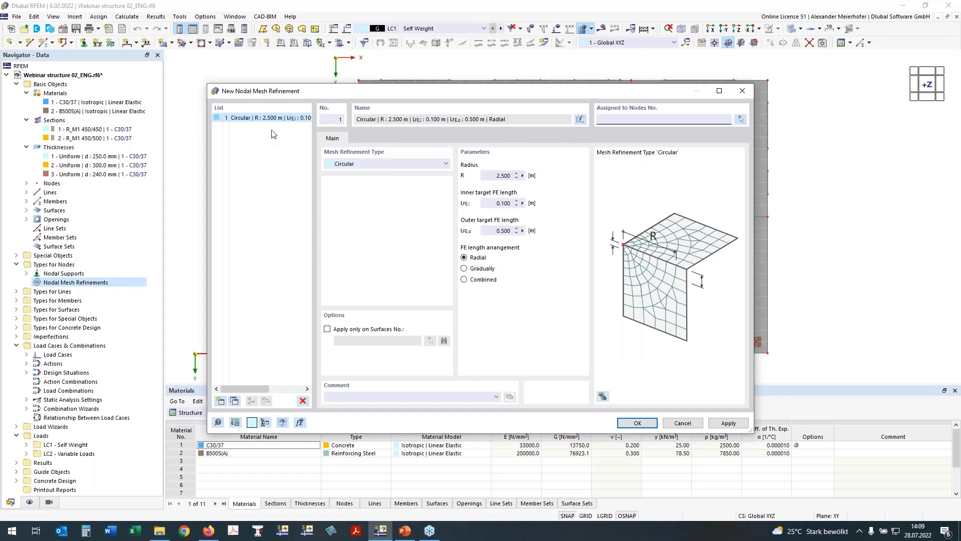
pyautogui.moveTo(494, 176); pyautogui.dragTo(530, 175)
pyautogui.write('1')
pyautogui.click(494, 231)
pyautogui.click(507, 203)
pyautogui.press('BackSpace')
pyautogui.write('5')
pyautogui.click(465, 280)
# Step: Assign the circular mesh refinement to the nodes along the front column row and the middle beam axis
pyautogui.click(743, 120)
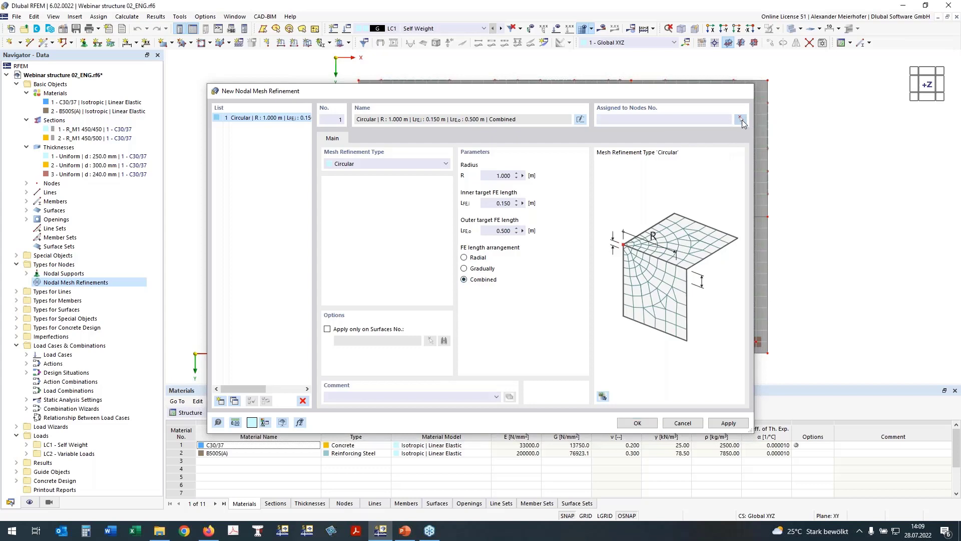
pyautogui.click(741, 119)
pyautogui.moveTo(303, 316); pyautogui.dragTo(790, 350)
pyautogui.moveTo(326, 196); pyautogui.dragTo(781, 239)
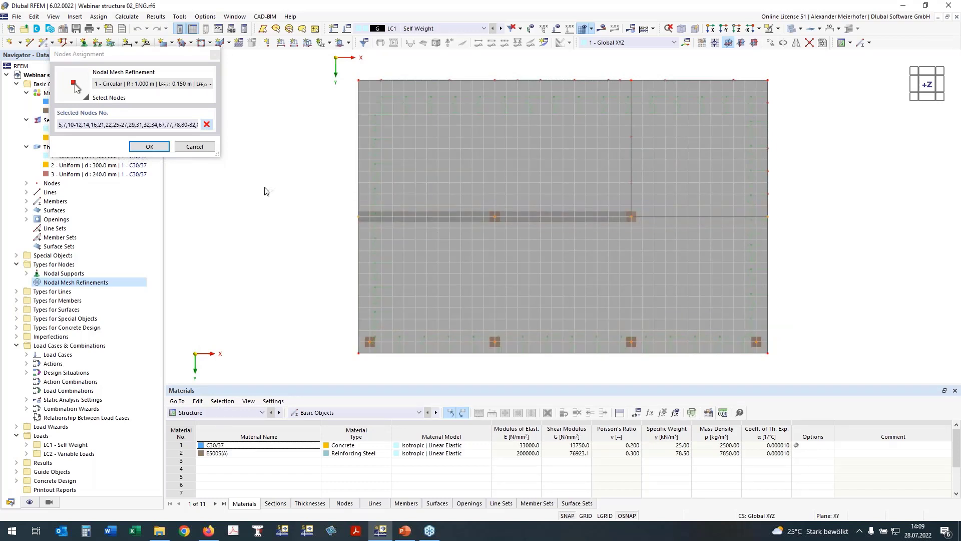
pyautogui.keyDown('ctrl'); pyautogui.moveTo(817, 256); pyautogui.dragTo(837, 132, button='middle'); pyautogui.keyUp('ctrl')
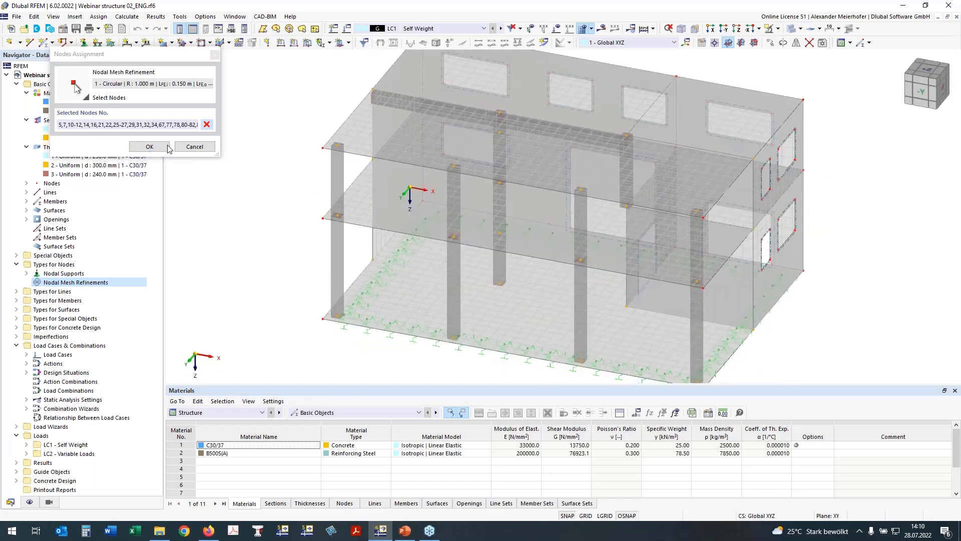
pyautogui.click(166, 146)
pyautogui.click(513, 311)
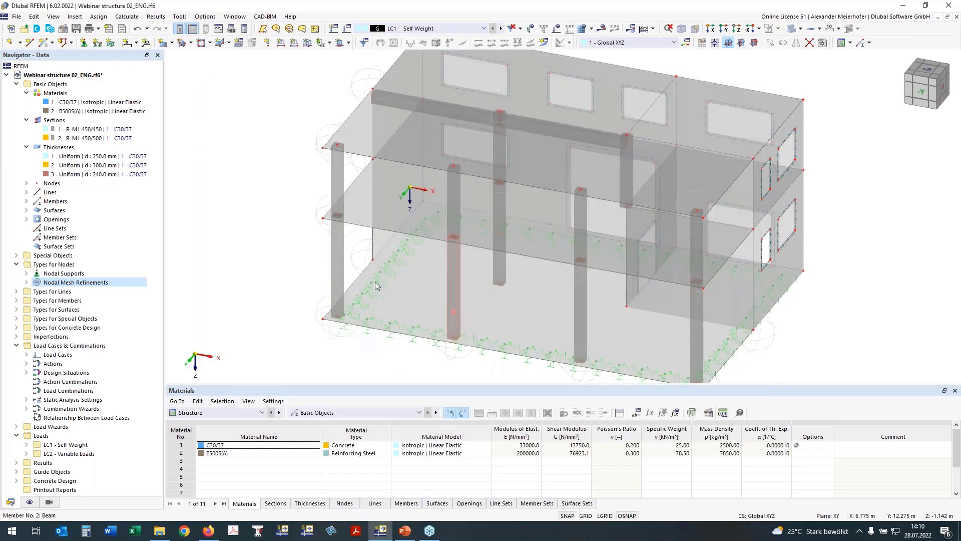
# Step: Examine the mesh refinement zones around the column and wall nodes in 3D and in plan
pyautogui.keyDown('ctrl'); pyautogui.moveTo(329, 118); pyautogui.dragTo(316, 223, button='middle'); pyautogui.keyUp('ctrl')
pyautogui.scroll(3, 344, 200)
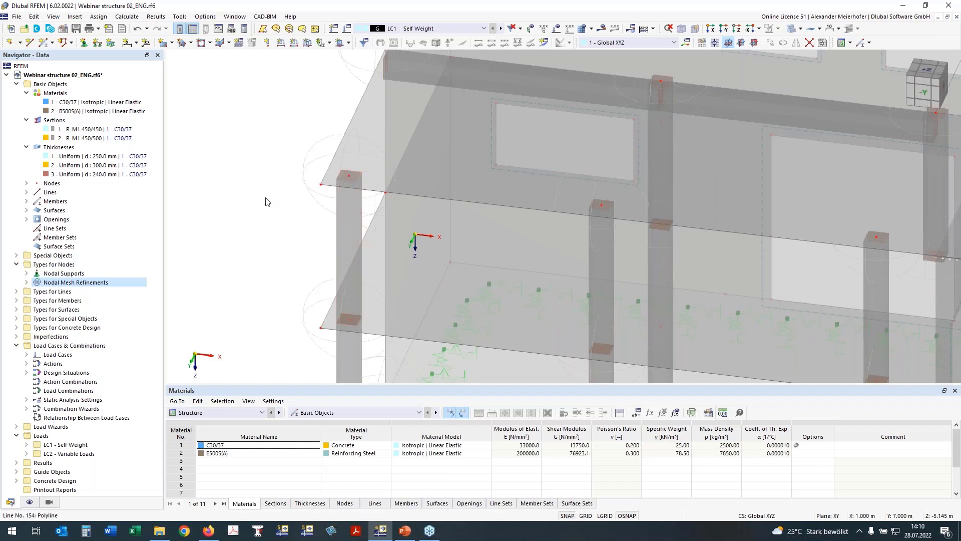
pyautogui.scroll(-3, 257, 241)
pyautogui.keyDown('ctrl'); pyautogui.moveTo(257, 241); pyautogui.dragTo(221, 246, button='middle'); pyautogui.keyUp('ctrl')
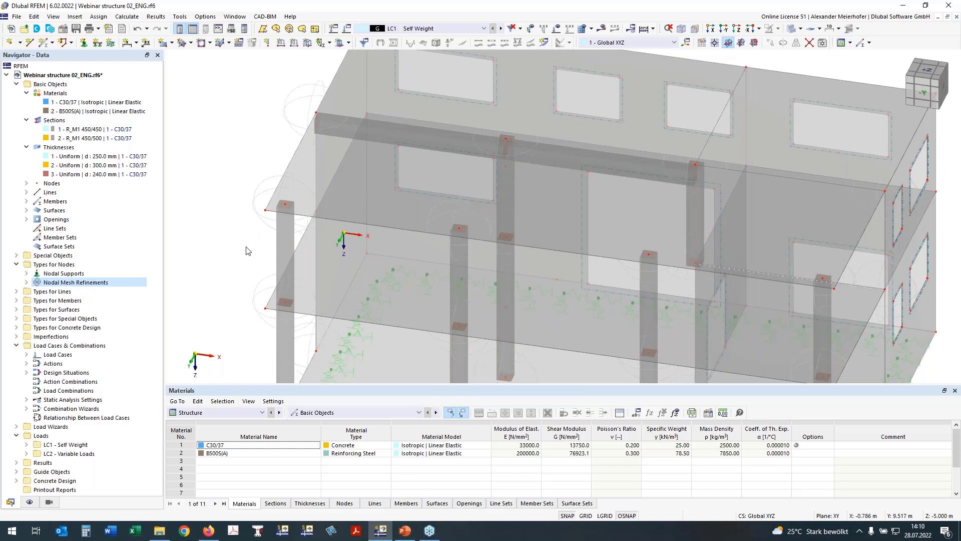
pyautogui.keyDown('ctrl'); pyautogui.moveTo(244, 248); pyautogui.dragTo(253, 219, button='middle'); pyautogui.keyUp('ctrl')
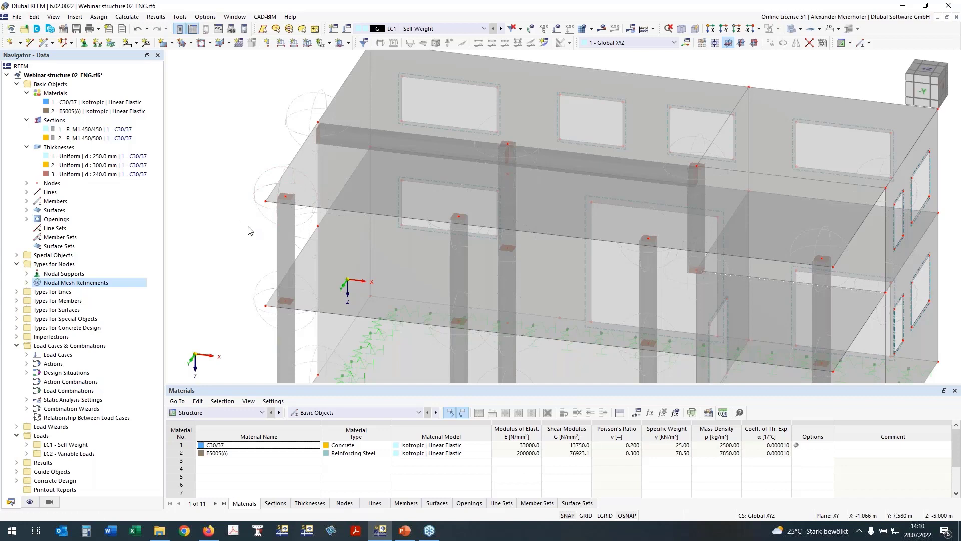
pyautogui.moveTo(242, 223); pyautogui.dragTo(256, 272, button='middle')
pyautogui.click(927, 76)
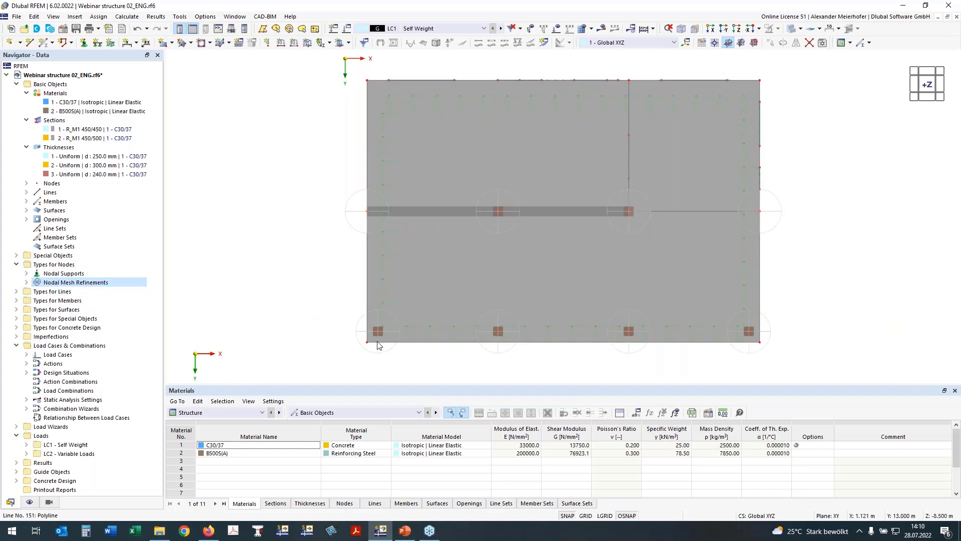
pyautogui.moveTo(337, 323); pyautogui.dragTo(315, 301, button='middle')
pyautogui.scroll(3, 399, 339)
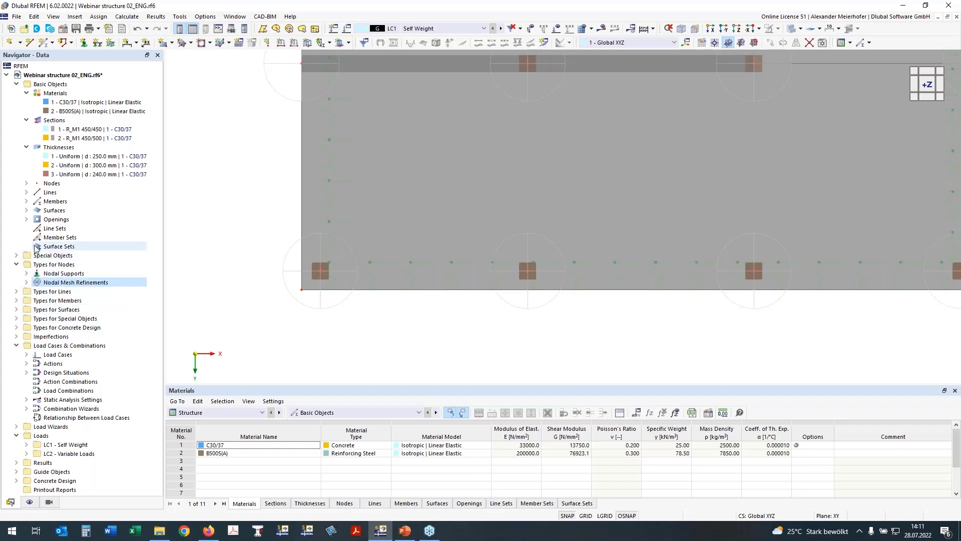
# Step: Define a new rectangular surface results adjustment with dimensions a and b of 0.45 m each
pyautogui.click(16, 256)
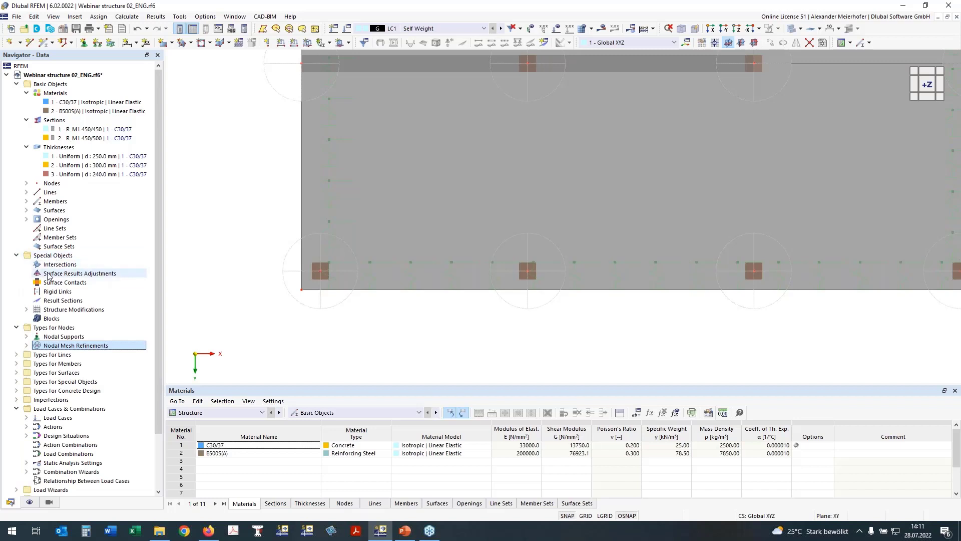
pyautogui.click(70, 274)
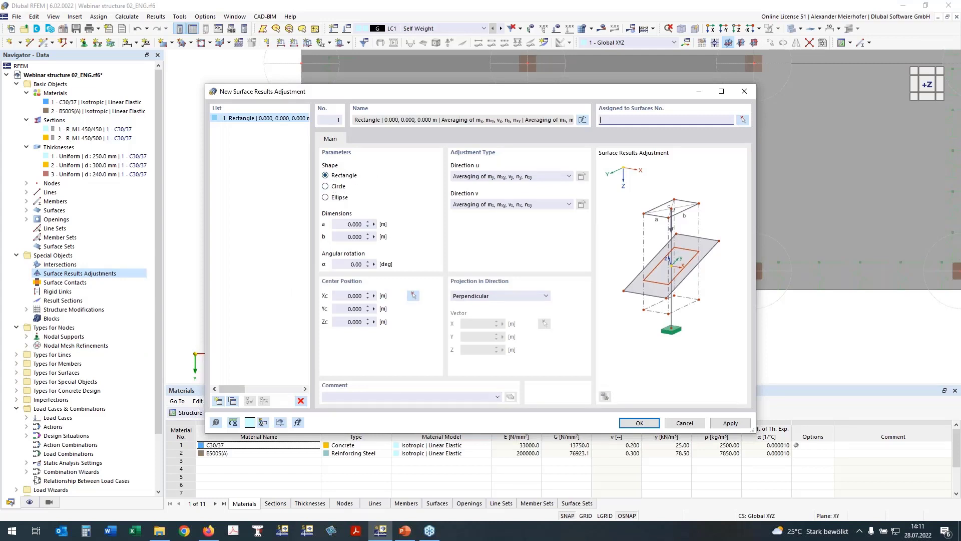
pyautogui.click(349, 224)
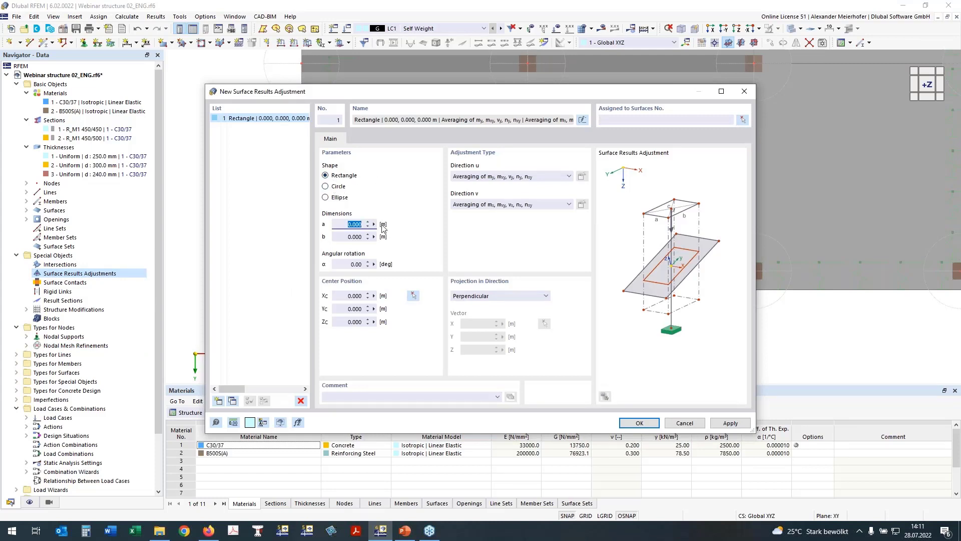
pyautogui.write('0,45')
pyautogui.click(349, 236)
pyautogui.write('0,45')
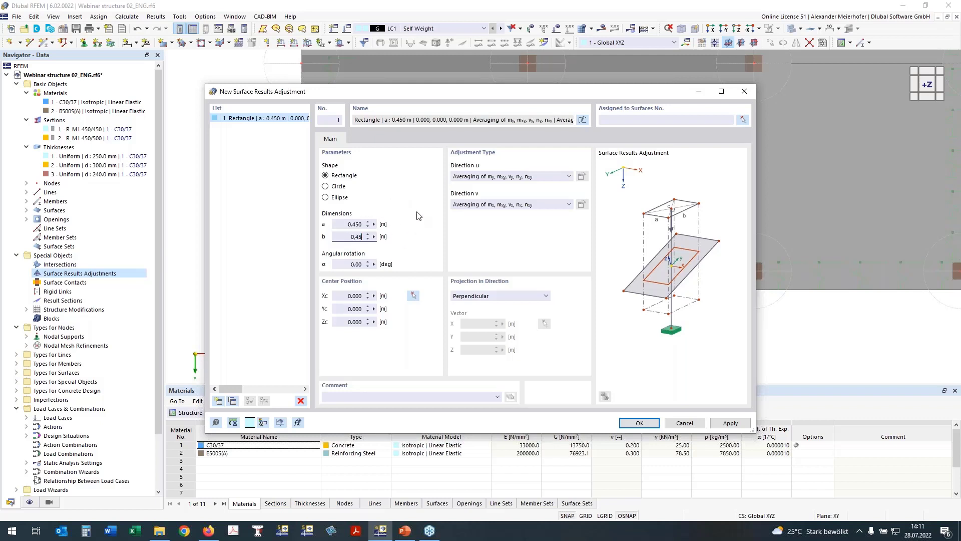
pyautogui.click(353, 265)
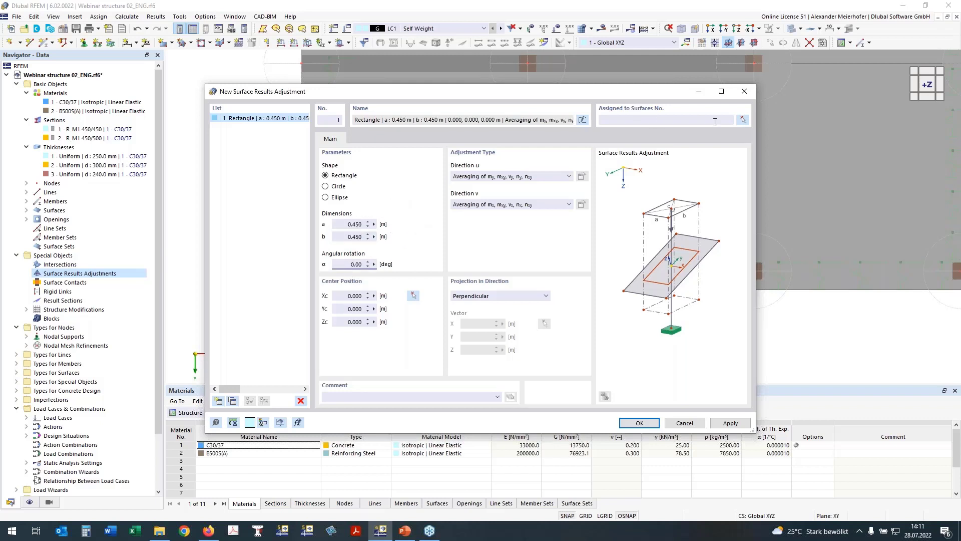
# Step: Assign the adjustment to surfaces 100, 200 and 300 and centre it on the beam's end node at X 1.000, Y 7.000, Z -8.500 m
pyautogui.click(742, 121)
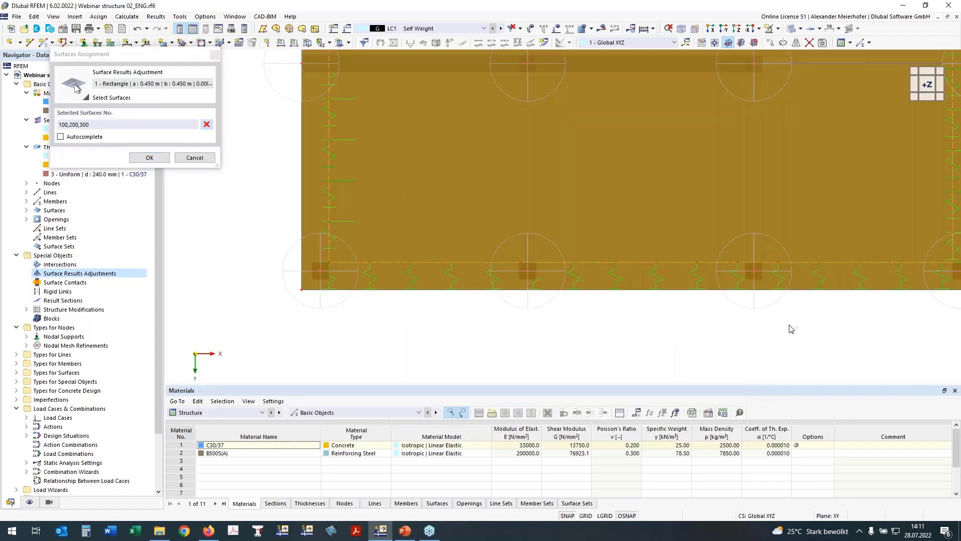
pyautogui.keyDown('ctrl'); pyautogui.moveTo(791, 329); pyautogui.dragTo(609, 207, button='middle'); pyautogui.keyUp('ctrl')
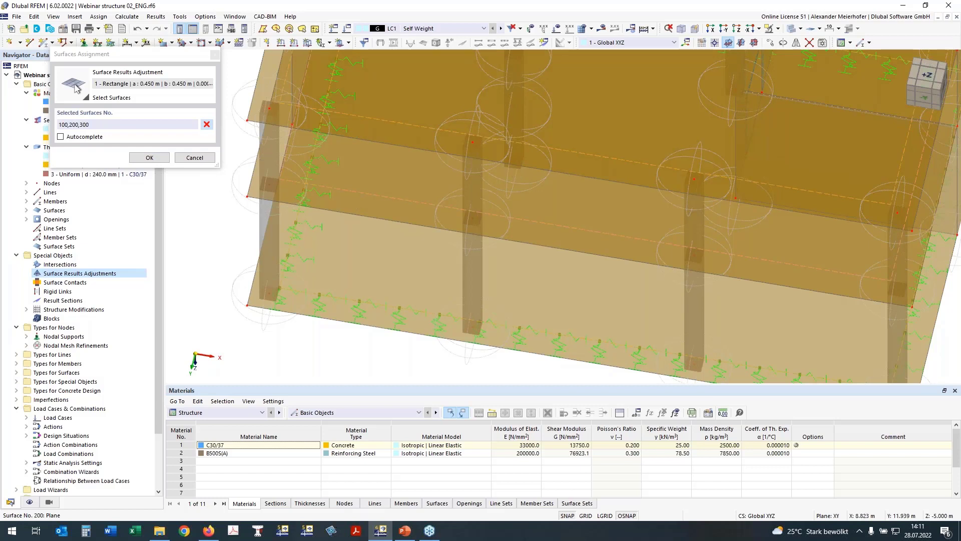
pyautogui.press('Return')
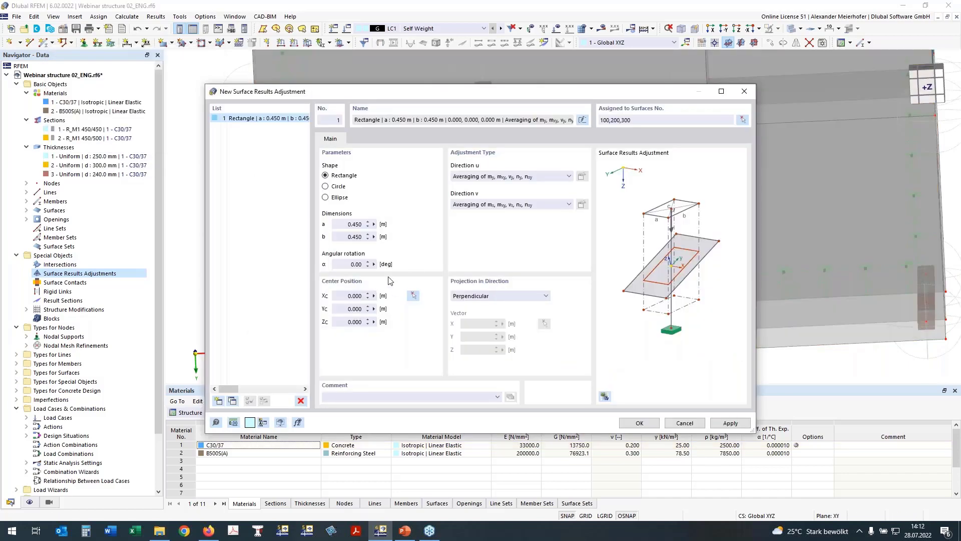
pyautogui.click(413, 296)
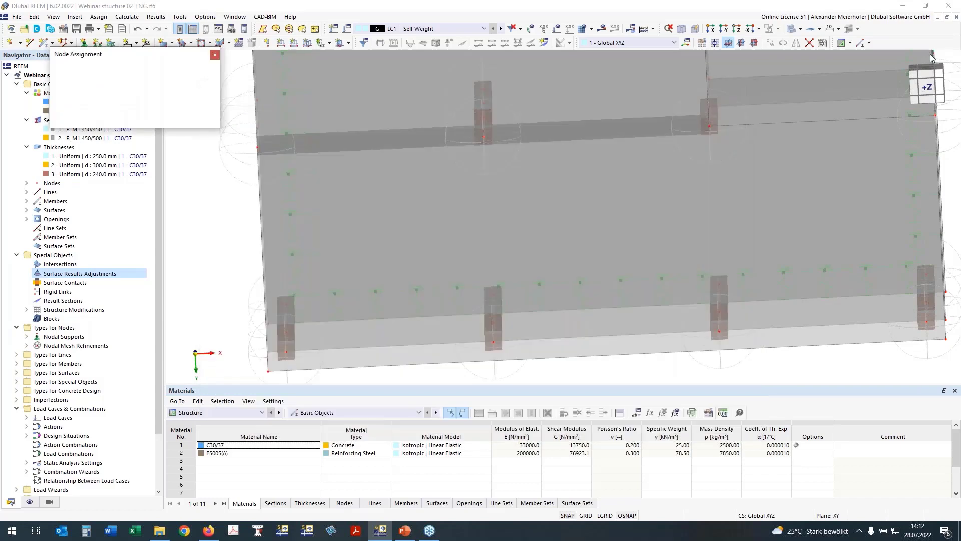
pyautogui.click(918, 96)
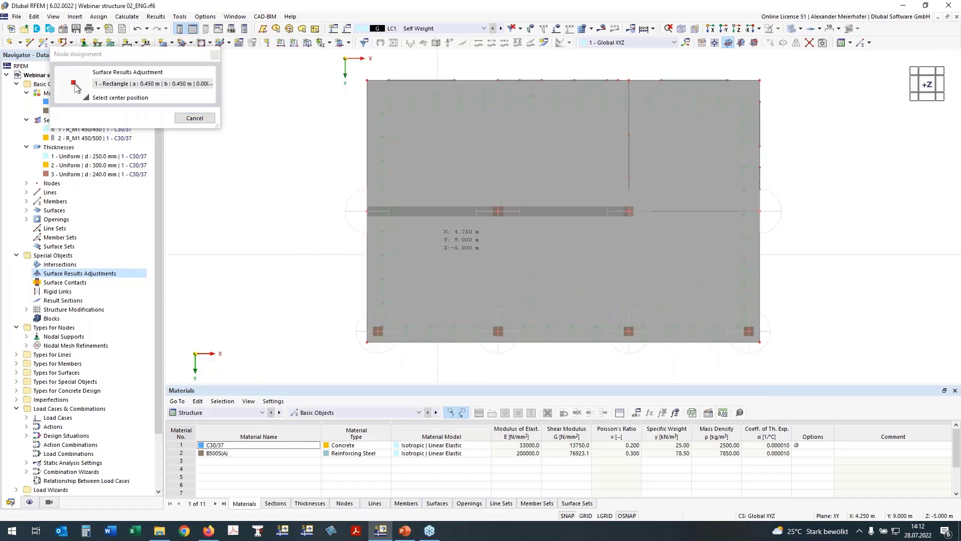
pyautogui.click(367, 211)
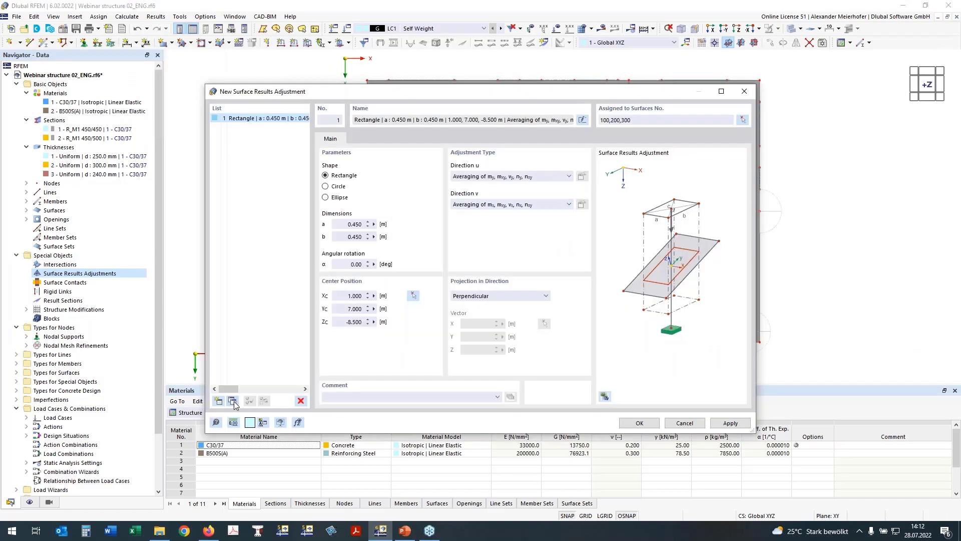
# Step: Copy the adjustment twice, centring the copies on the front-row column nodes at X 1.500 and X 7.000 m, both at Y 12.500 m
pyautogui.click(233, 401)
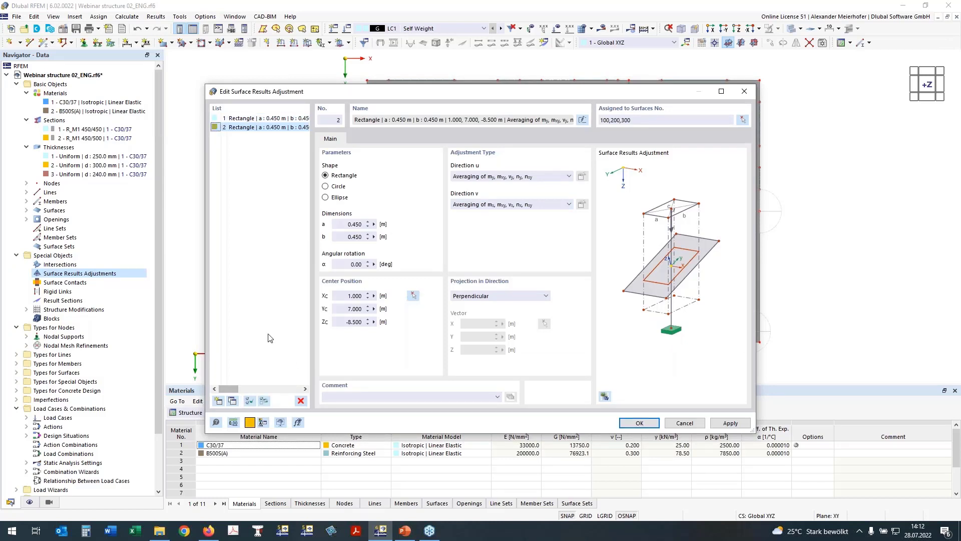
pyautogui.click(413, 296)
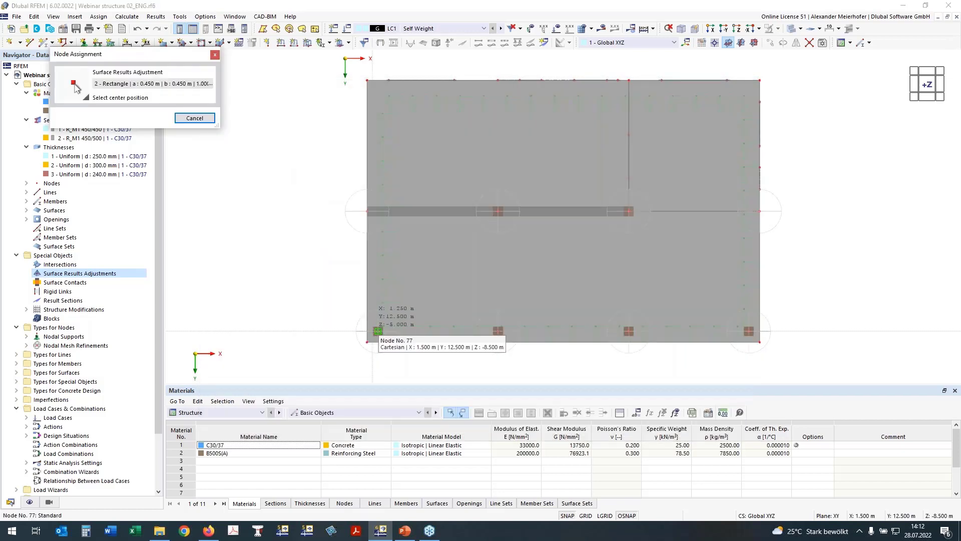
pyautogui.scroll(3, 370, 333)
pyautogui.click(364, 334)
pyautogui.click(232, 402)
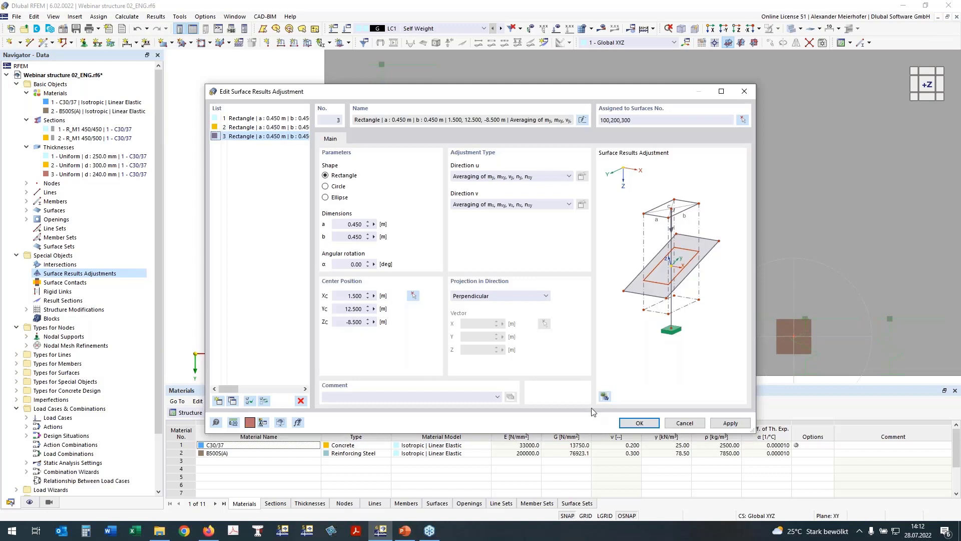
pyautogui.click(414, 297)
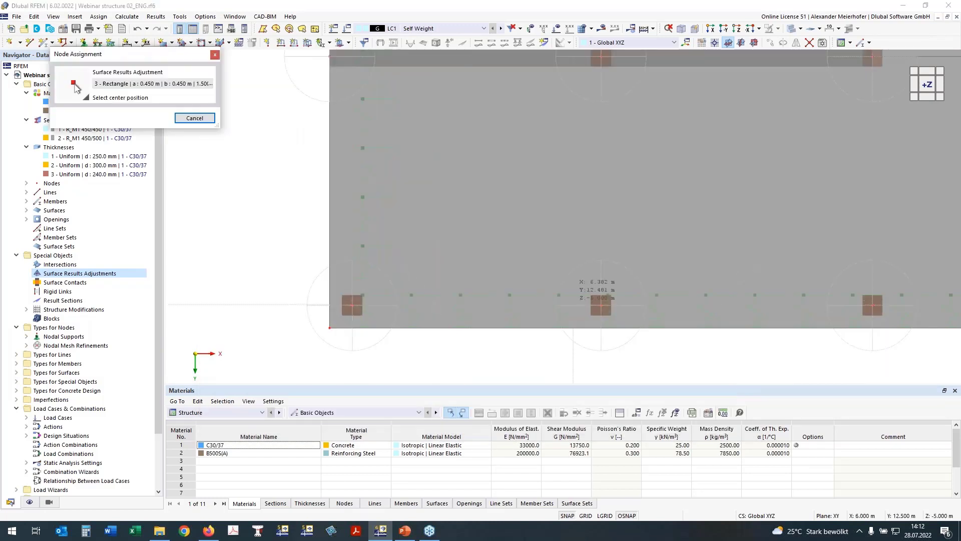
pyautogui.click(601, 305)
# Step: Copy the adjustment again and centre it on the column node below the middle beam at X 7.000, Y 7.000, Z -8.500 m
pyautogui.click(233, 402)
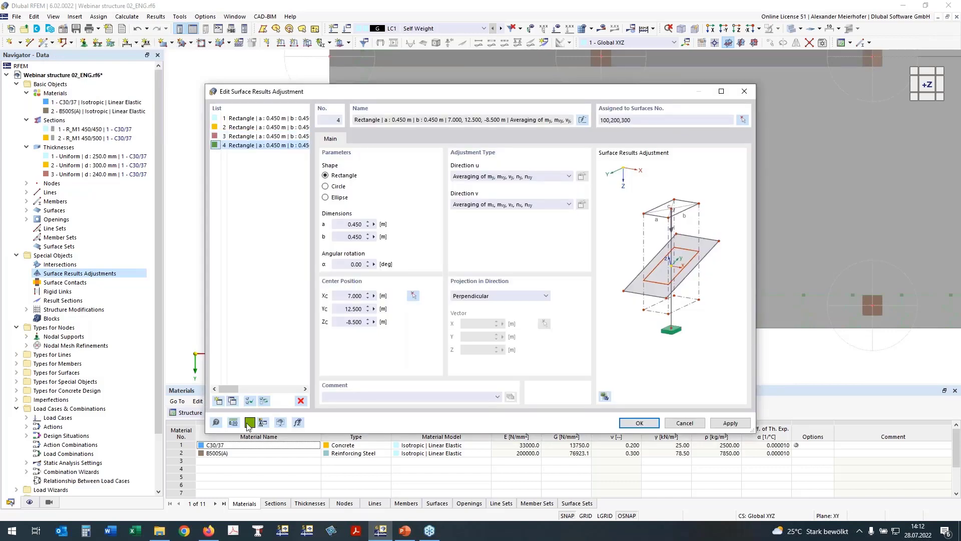
pyautogui.click(414, 297)
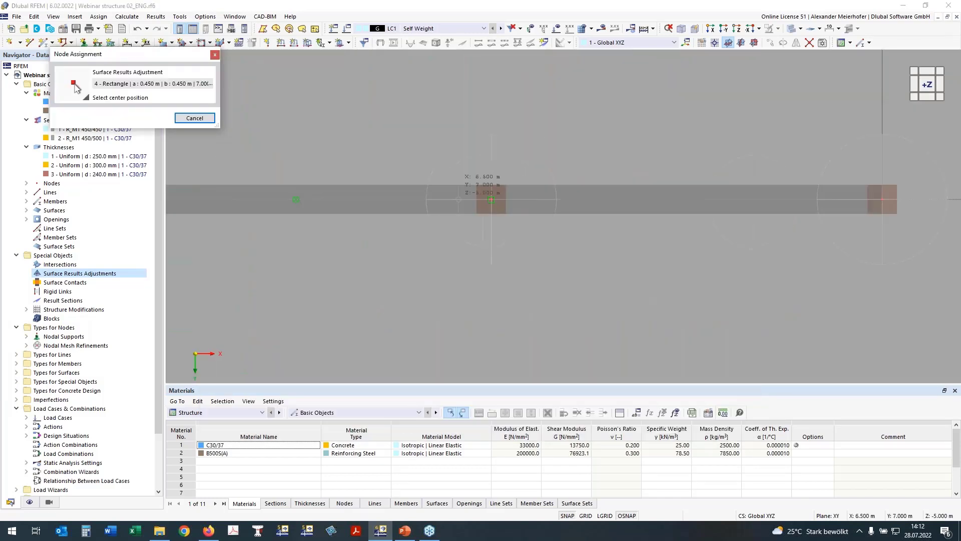
pyautogui.click(491, 200)
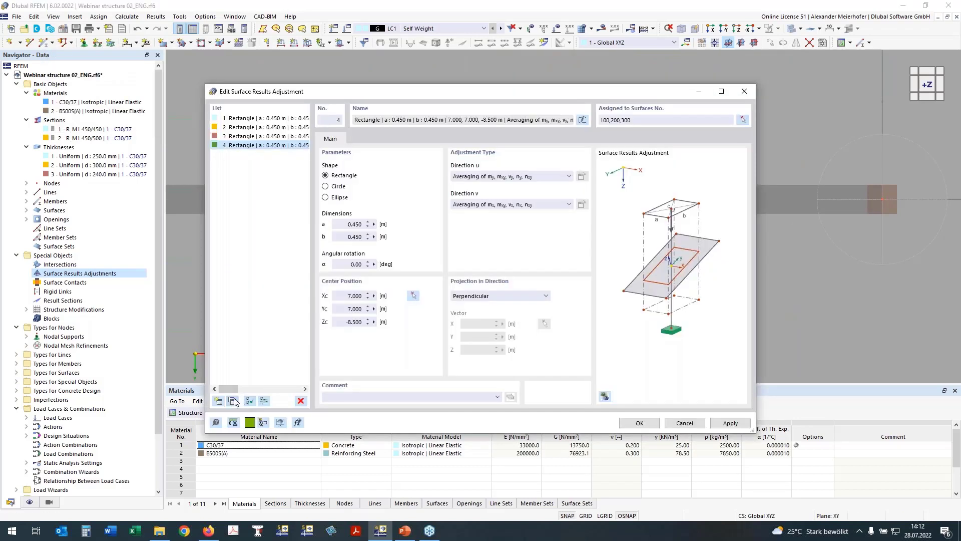
# Step: Copy the adjustment, set a to 1.000 m and b to 0.250 m, and centre it on the wall node at X 19.000, Y 7.000 m
pyautogui.click(232, 401)
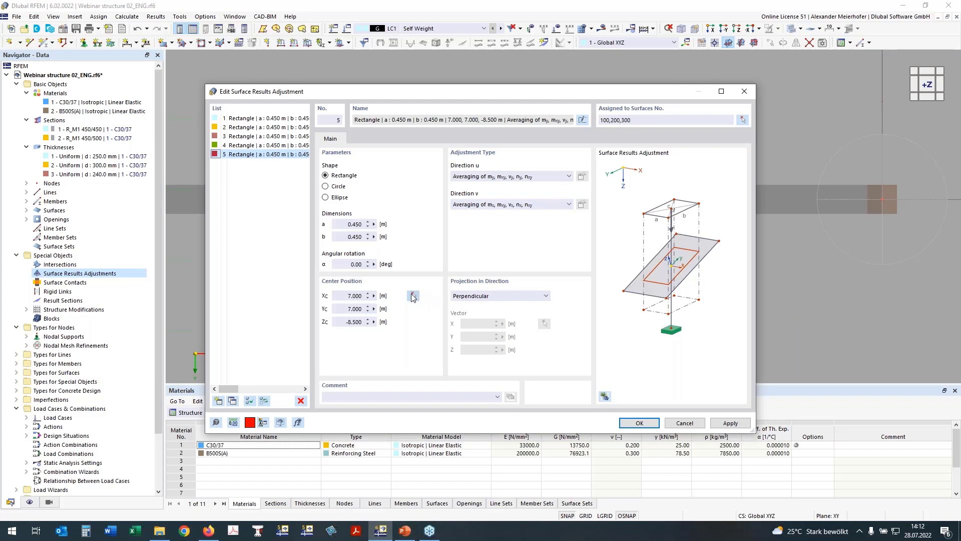
pyautogui.click(355, 237)
pyautogui.write('2')
pyautogui.click(353, 224)
pyautogui.doubleClick(354, 223)
pyautogui.write('1')
pyautogui.press('Tab')
pyautogui.click(413, 297)
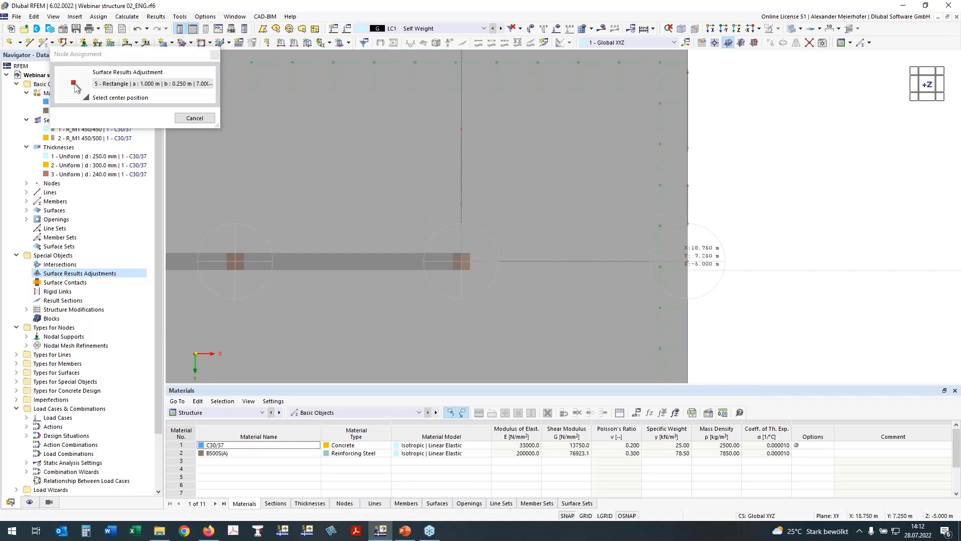
pyautogui.click(688, 261)
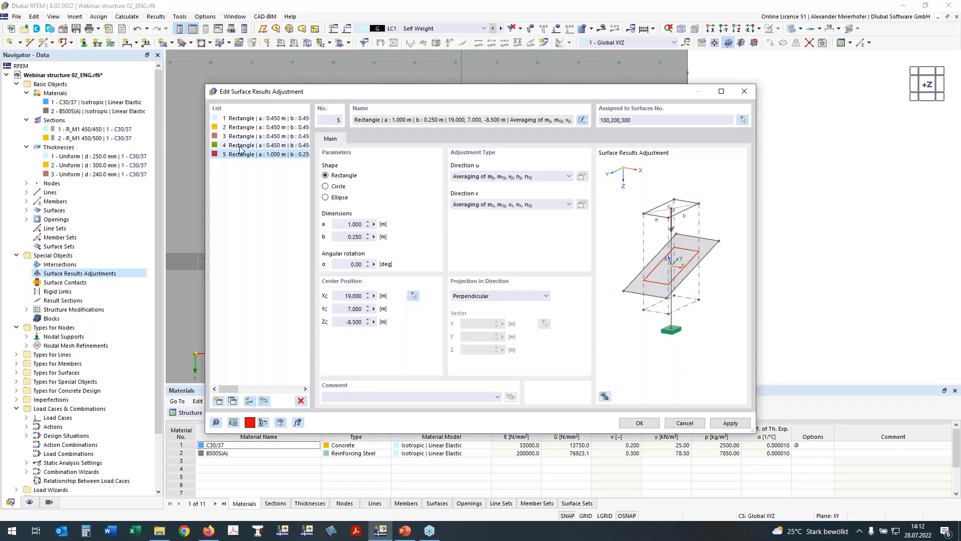
# Step: Set the direction u adjustment type of adjustment 1 to Zero for all basic internal forces
pyautogui.click(246, 119)
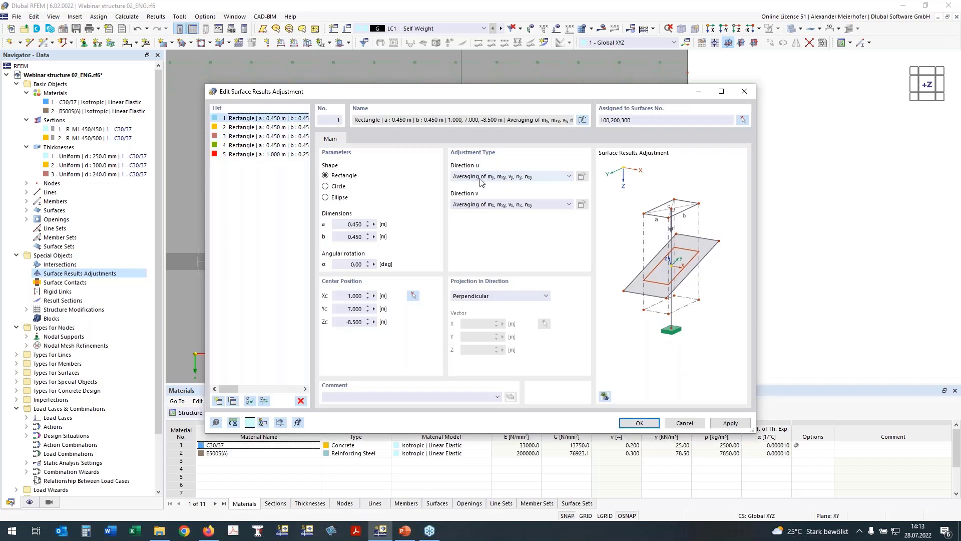
pyautogui.click(527, 179)
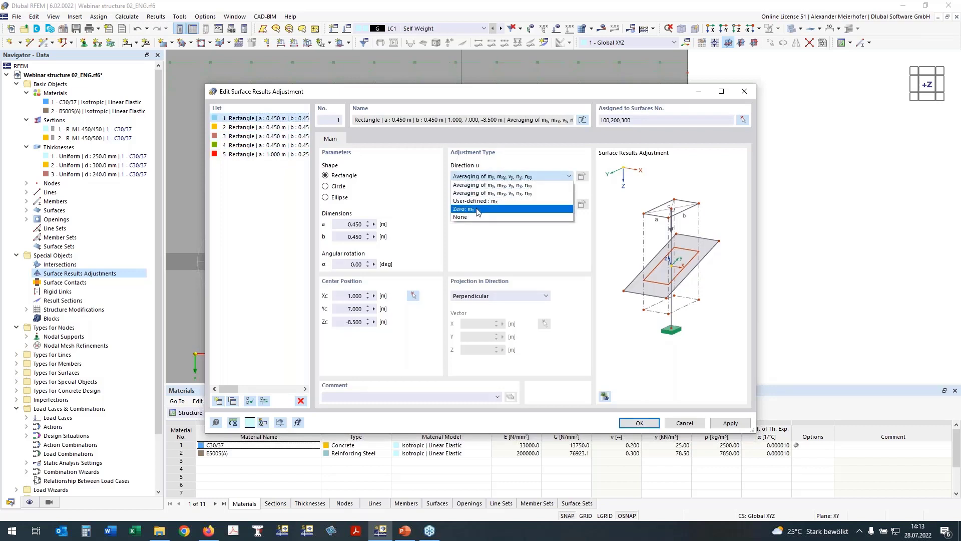
pyautogui.click(545, 195)
pyautogui.click(581, 176)
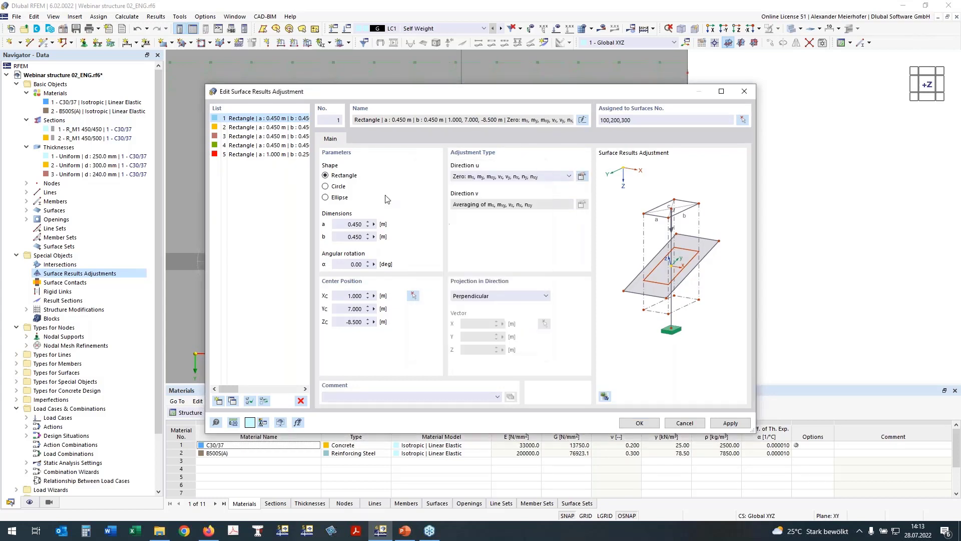
# Step: Set the direction u adjustment type to Zero for adjustments 2 to 5 together
pyautogui.click(258, 128)
pyautogui.keyDown('shift'); pyautogui.click(263, 154); pyautogui.keyUp('shift')
pyautogui.click(568, 177)
pyautogui.click(567, 187)
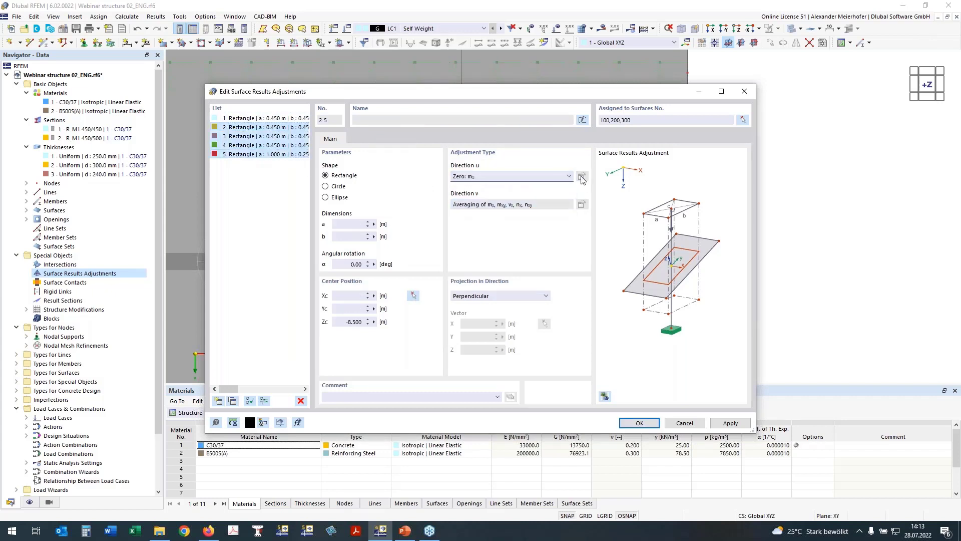
# Step: Include all basic internal forces in the zero adjustment of adjustments 2 and 3
pyautogui.click(257, 128)
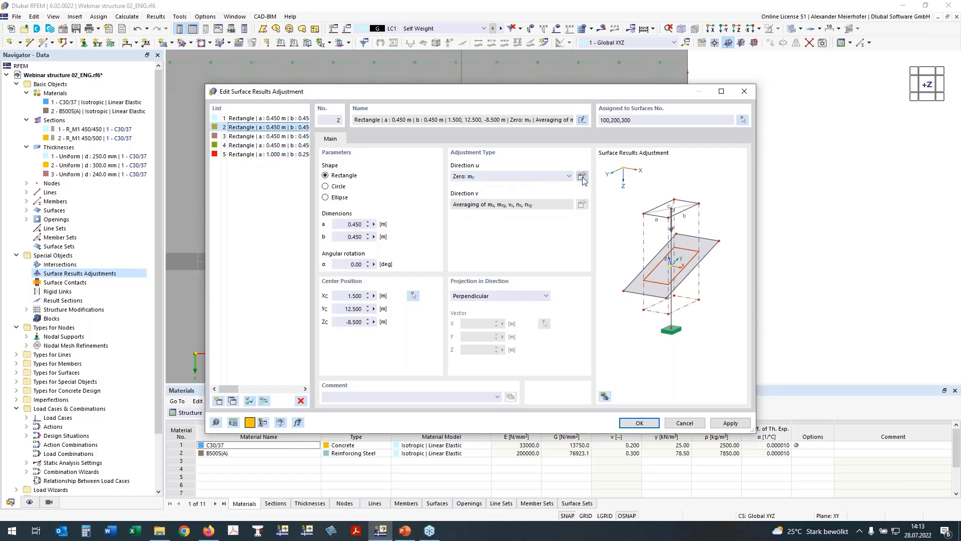
pyautogui.click(581, 176)
pyautogui.click(472, 344)
pyautogui.click(258, 136)
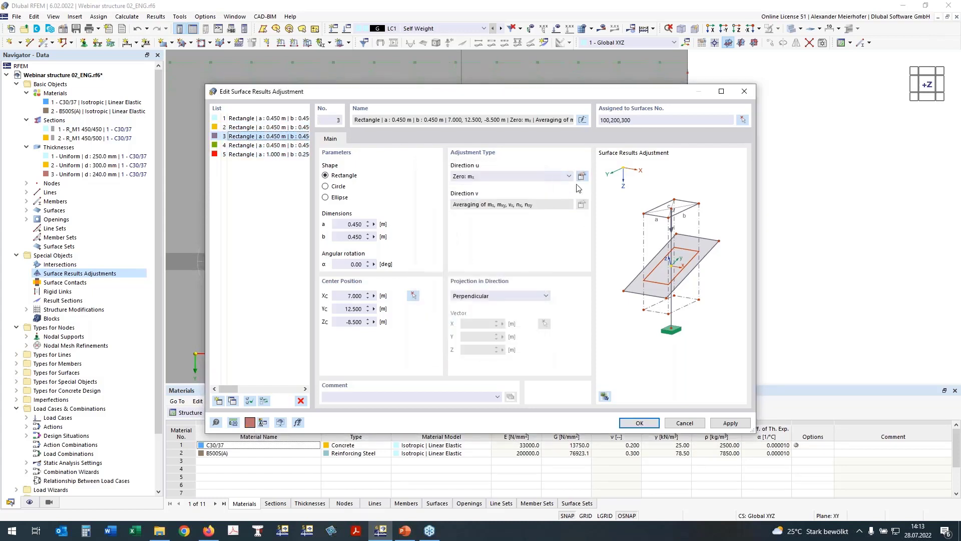
pyautogui.click(581, 176)
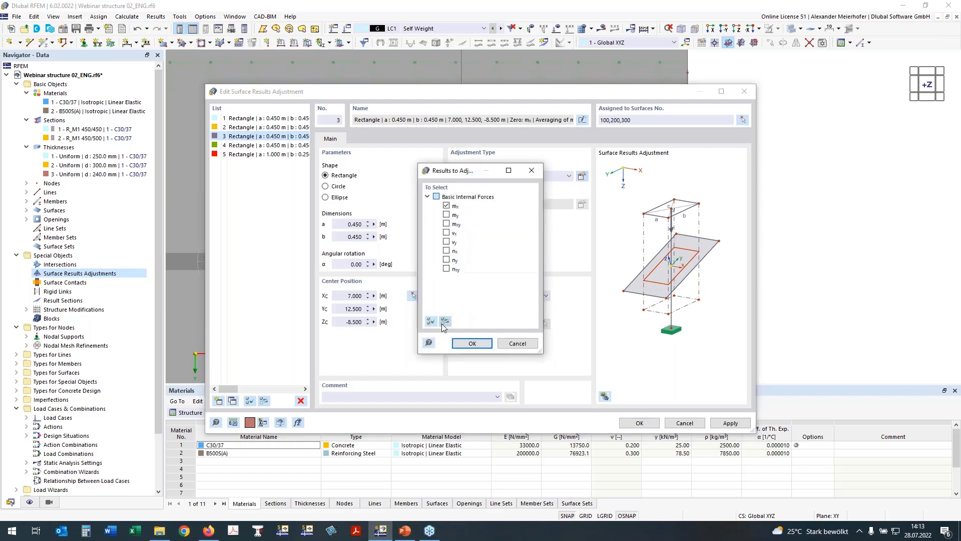
pyautogui.click(430, 322)
pyautogui.click(473, 342)
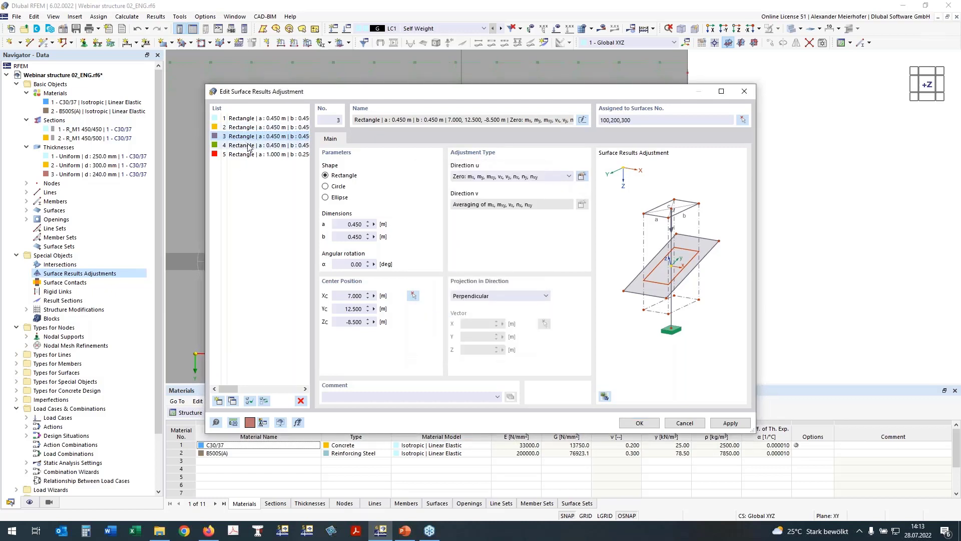
# Step: Include all basic internal forces in the zero adjustment of adjustments 4 and 5, and save all the surface results adjustments
pyautogui.click(258, 146)
pyautogui.click(582, 176)
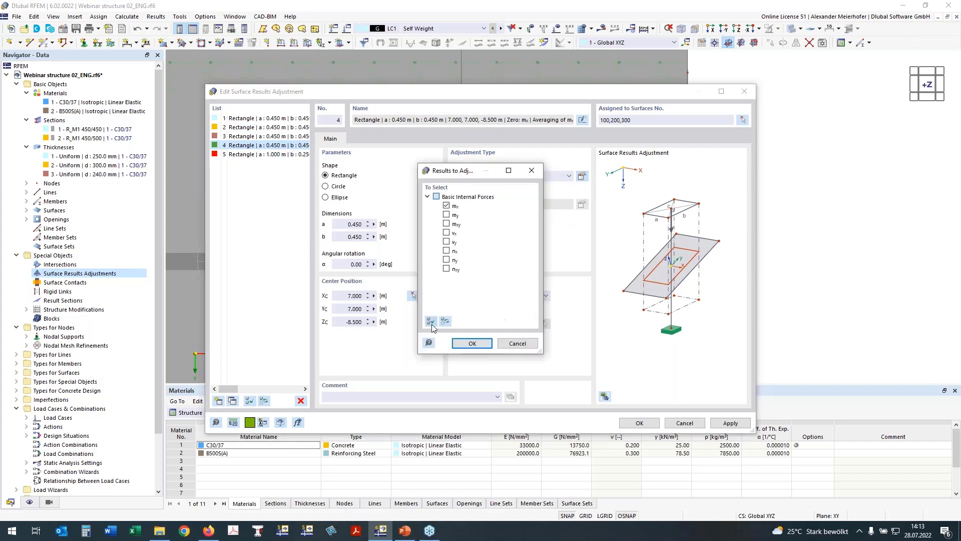
pyautogui.click(472, 343)
pyautogui.click(258, 154)
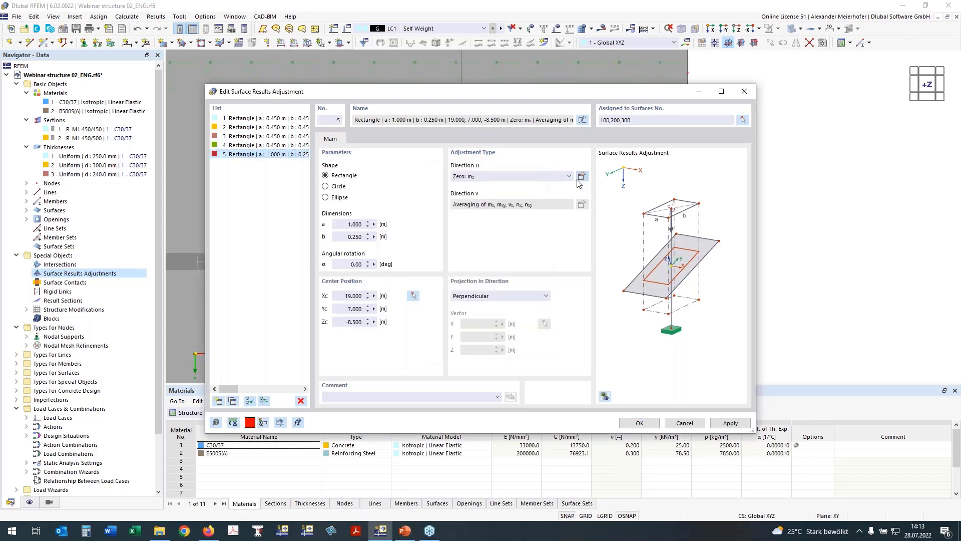
pyautogui.click(582, 176)
pyautogui.click(470, 345)
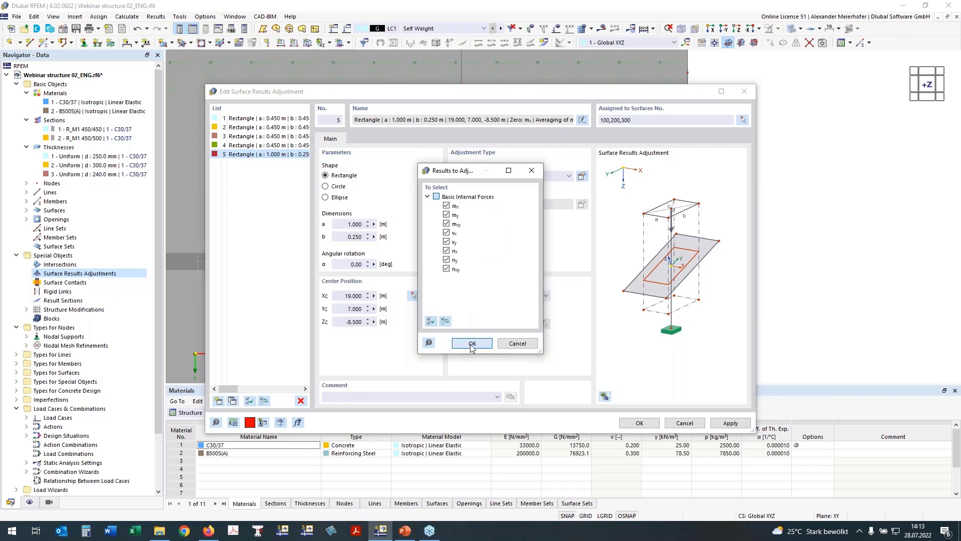
pyautogui.click(639, 423)
# Step: In a 3D view, copy the adjustments at the second front column and the middle beam column to the neighbouring columns in the +X direction
pyautogui.keyDown('ctrl'); pyautogui.moveTo(579, 389); pyautogui.dragTo(584, 38, button='middle'); pyautogui.keyUp('ctrl')
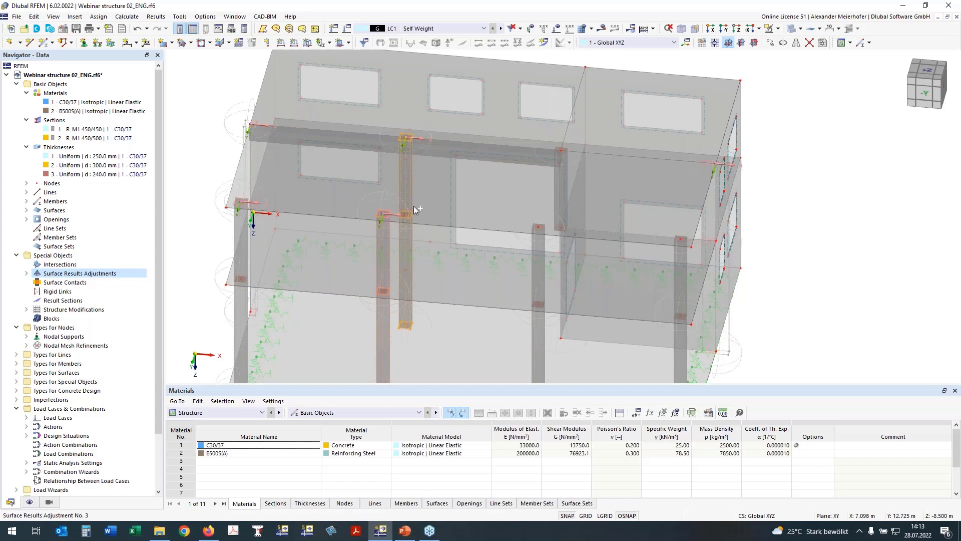
pyautogui.keyDown('ctrl'); pyautogui.moveTo(414, 207); pyautogui.dragTo(545, 232); pyautogui.keyUp('ctrl')
pyautogui.click(812, 243)
# Step: Copy a column adjustment to the front row's corner column at the +X end and check the adjustments around the building
pyautogui.keyDown('ctrl'); pyautogui.moveTo(638, 231); pyautogui.dragTo(784, 243); pyautogui.keyUp('ctrl')
pyautogui.scroll(-1, 815, 242)
pyautogui.keyDown('ctrl'); pyautogui.moveTo(815, 242); pyautogui.dragTo(693, 235, button='middle'); pyautogui.keyUp('ctrl')
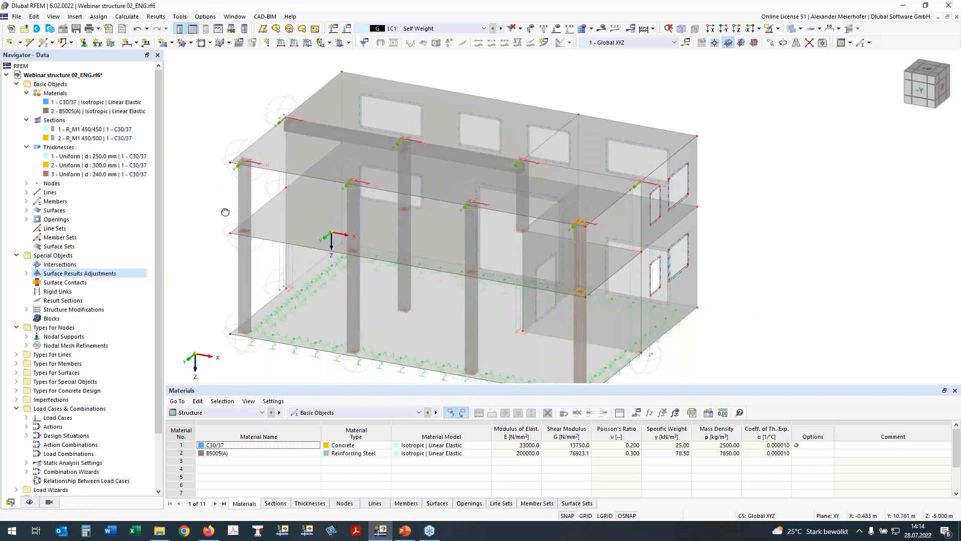
pyautogui.keyDown('ctrl'); pyautogui.moveTo(225, 212); pyautogui.dragTo(352, 176, button='middle'); pyautogui.keyUp('ctrl')
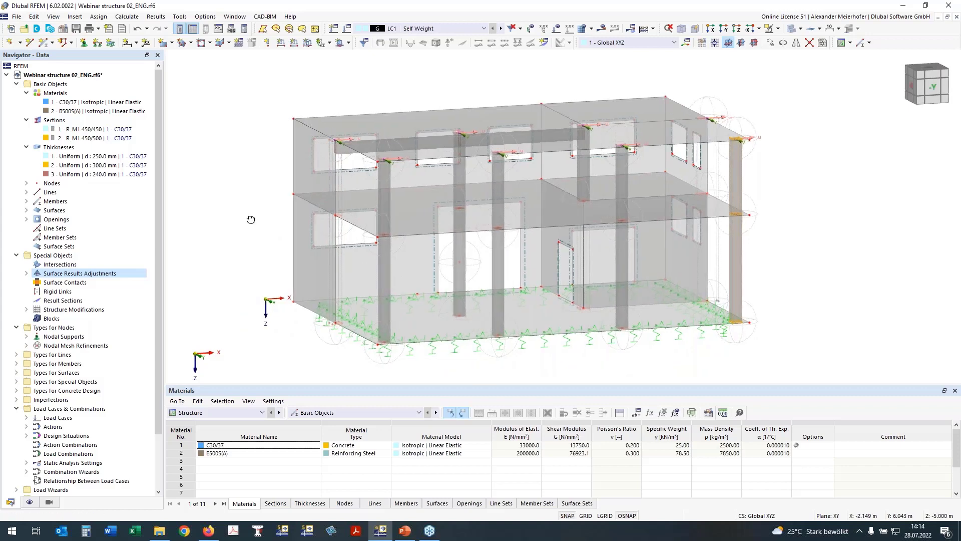
# Step: Enable hinges for the intermediate floor slab (surface 200) and choose its wall-supported edge lines 87, 95 and 104 for line hinges
pyautogui.keyDown('ctrl'); pyautogui.moveTo(250, 220); pyautogui.dragTo(326, 223, button='middle'); pyautogui.keyUp('ctrl')
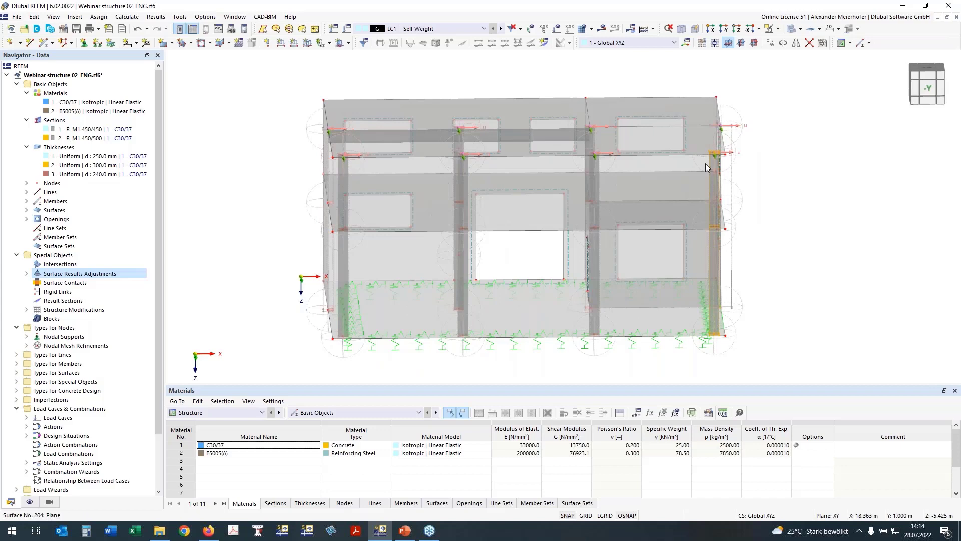
pyautogui.keyDown('ctrl'); pyautogui.moveTo(279, 272); pyautogui.dragTo(306, 250, button='middle'); pyautogui.keyUp('ctrl')
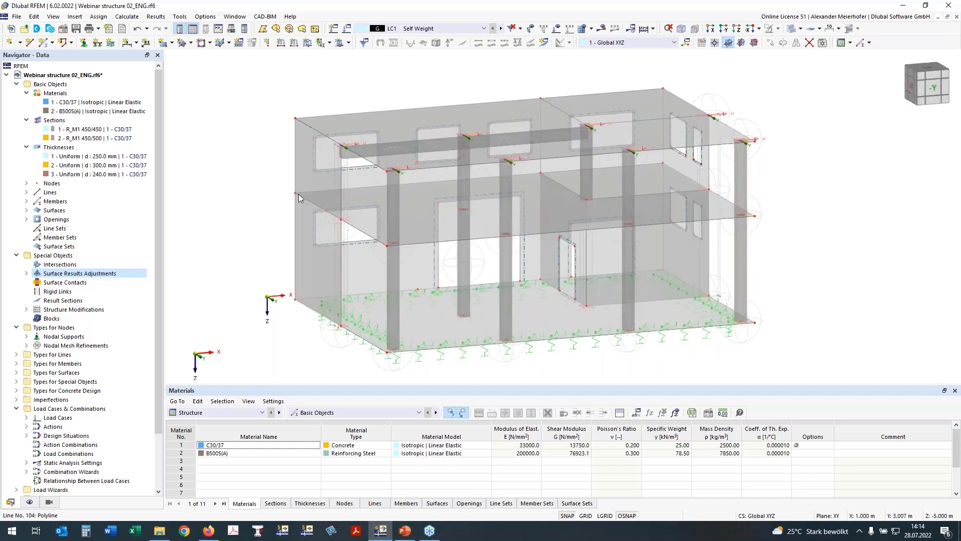
pyautogui.doubleClick(422, 218)
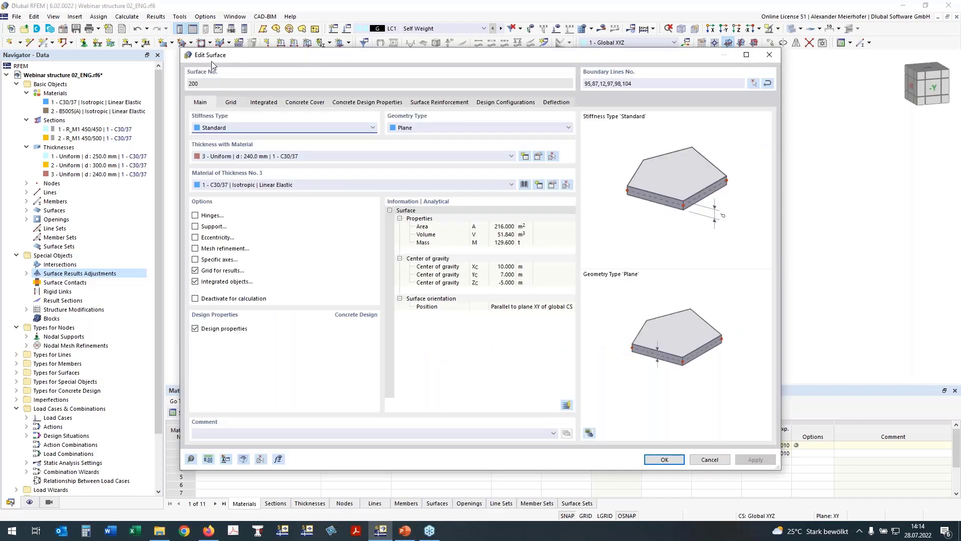
pyautogui.click(196, 215)
pyautogui.click(230, 102)
pyautogui.click(236, 148)
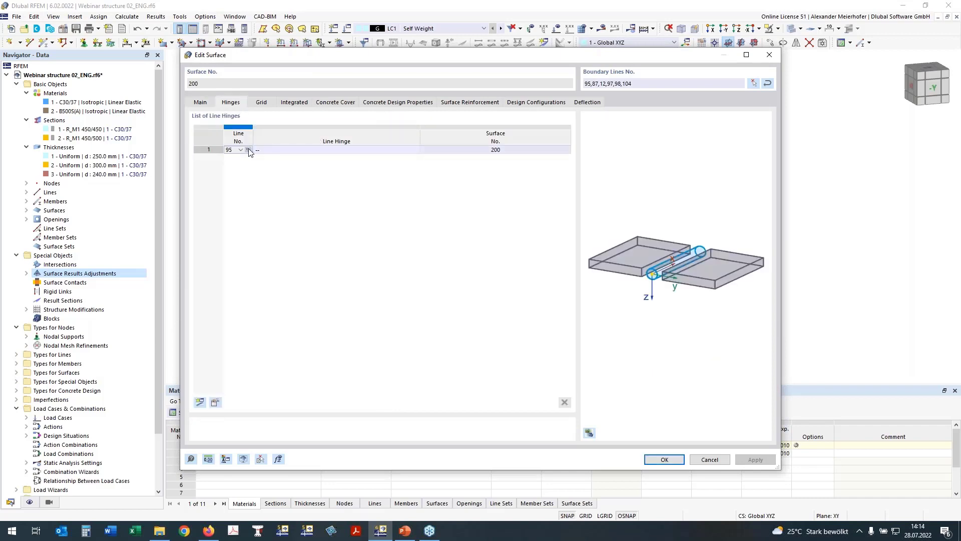
pyautogui.click(248, 150)
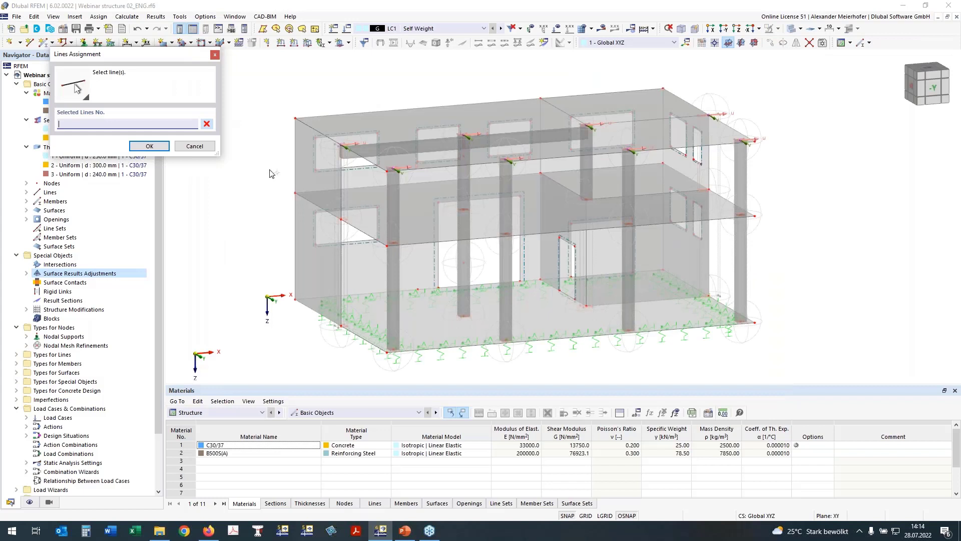
pyautogui.click(314, 202)
pyautogui.click(351, 190)
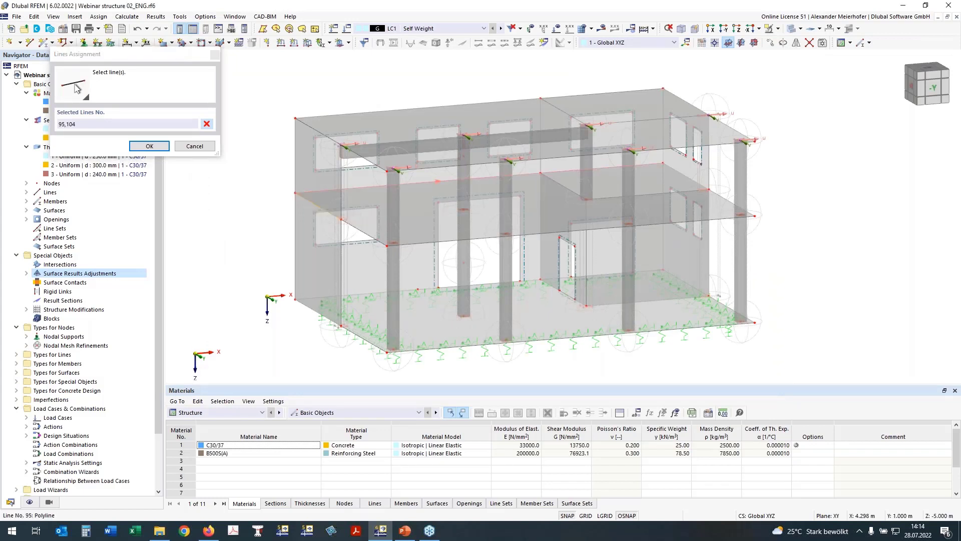
pyautogui.click(683, 174)
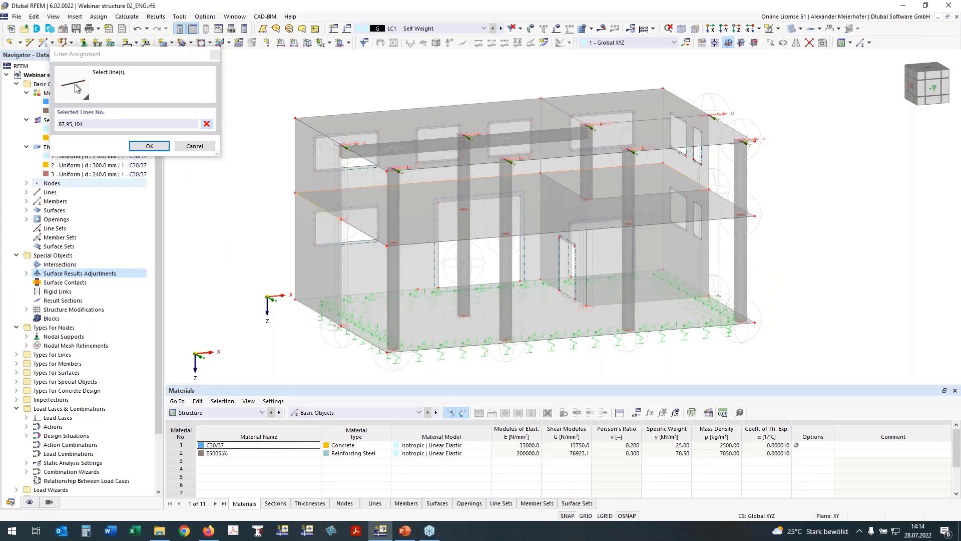
pyautogui.click(149, 147)
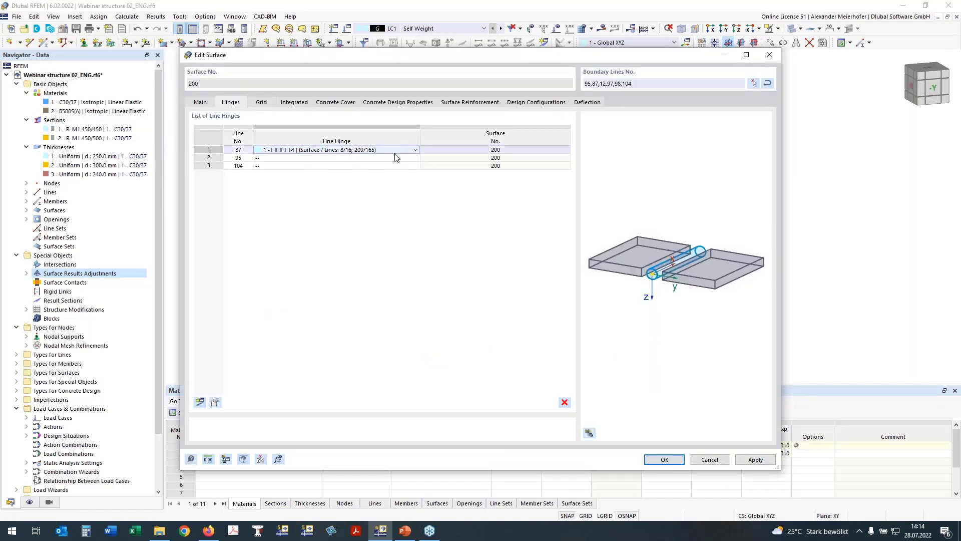
# Step: Assign the existing line hinge 1 to lines 87, 95 and 104 of the intermediate slab and save the surface
pyautogui.click(414, 150)
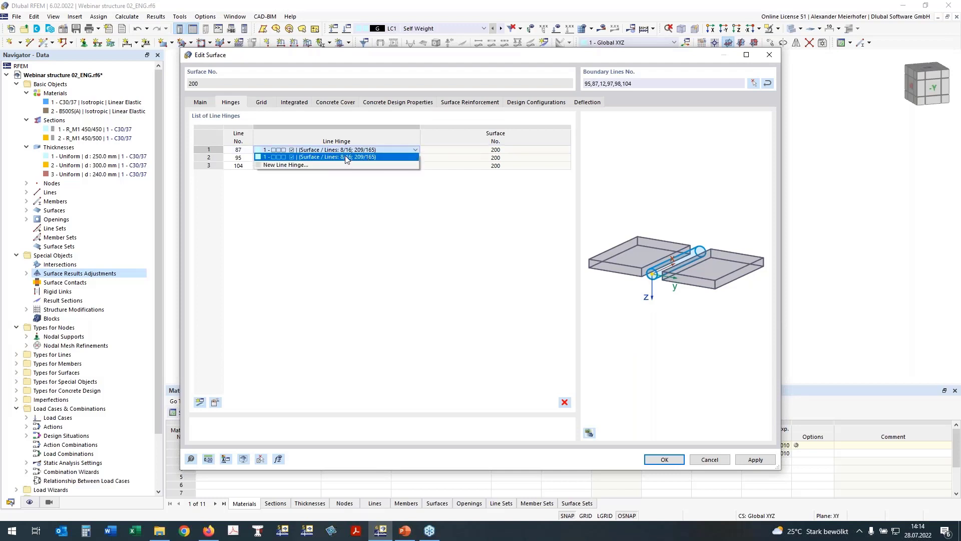
pyautogui.click(279, 158)
pyautogui.click(279, 159)
pyautogui.click(275, 164)
pyautogui.click(281, 166)
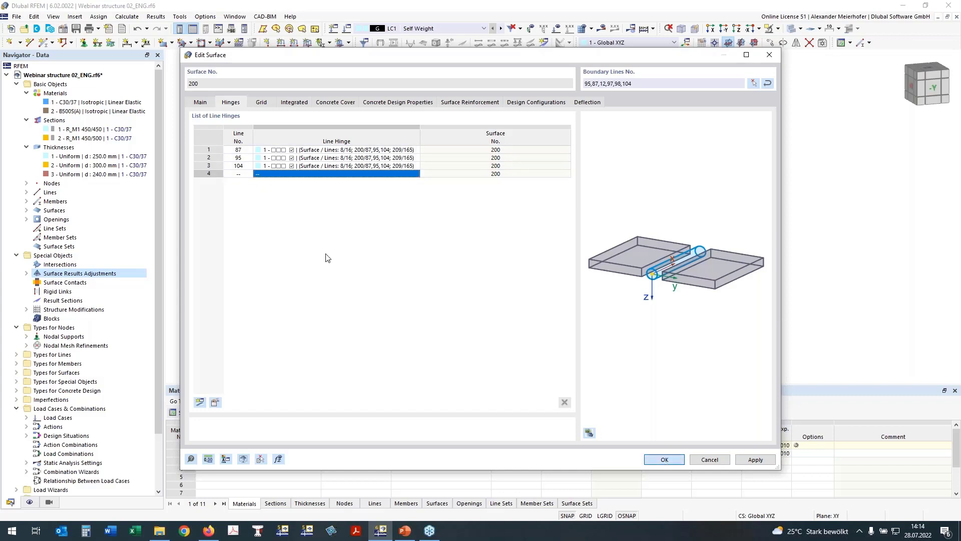
pyautogui.press('Return')
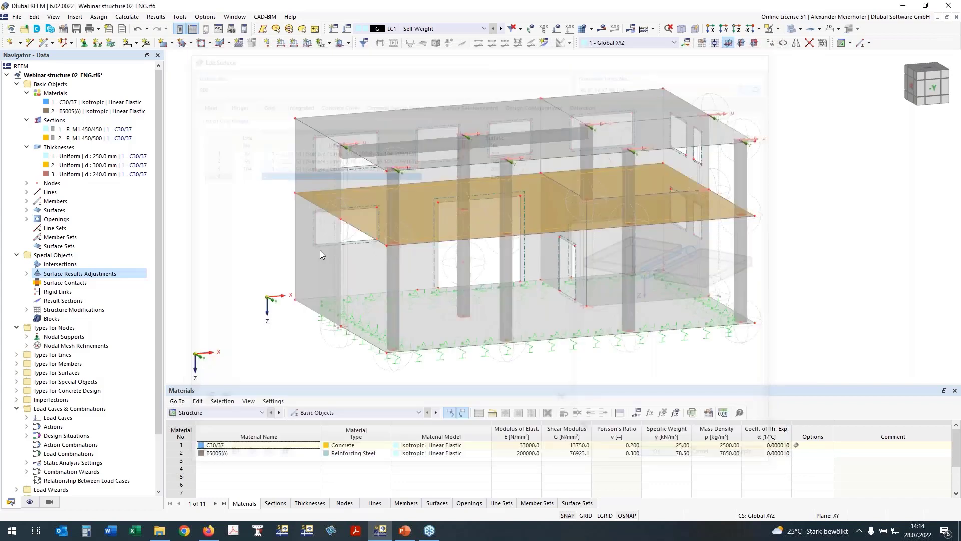
# Step: Turn off the display of the nodal mesh refinements in the model view
pyautogui.moveTo(765, 255); pyautogui.dragTo(346, 235, button='middle')
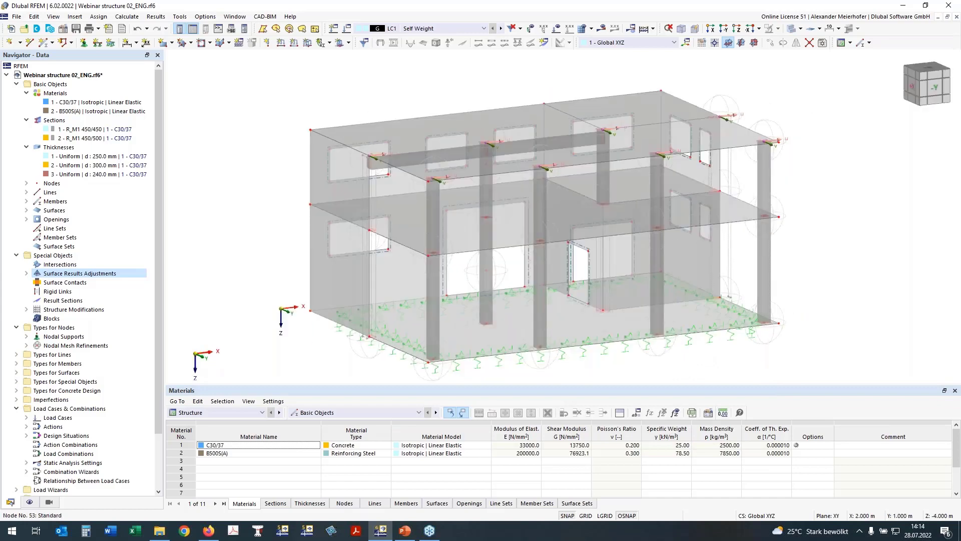
pyautogui.scroll(5, 369, 234)
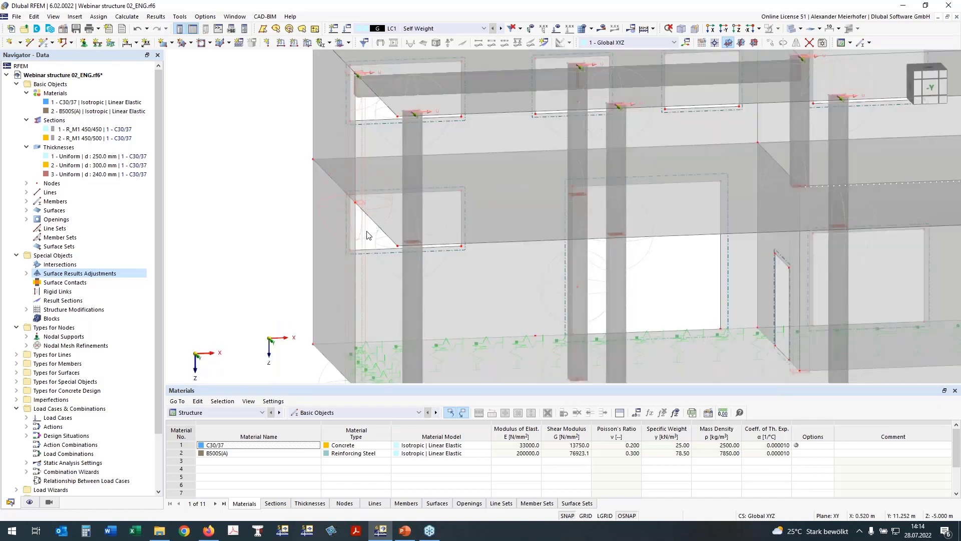
pyautogui.click(392, 93)
pyautogui.scroll(-3, 317, 169)
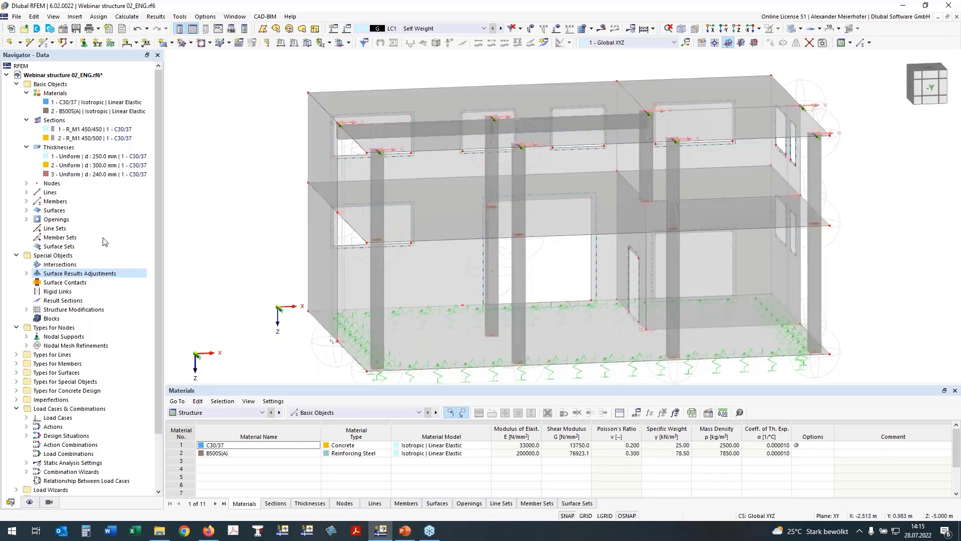
pyautogui.click(29, 502)
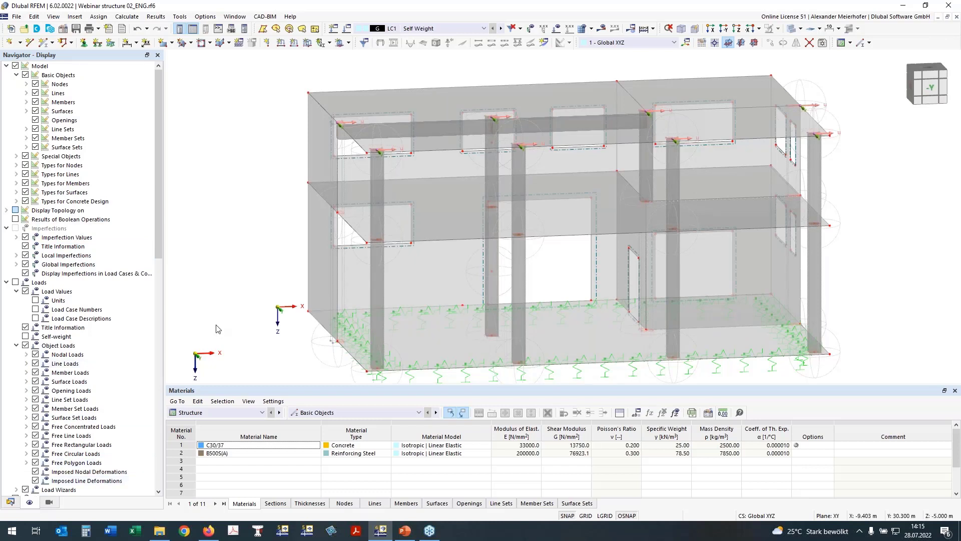
pyautogui.click(17, 166)
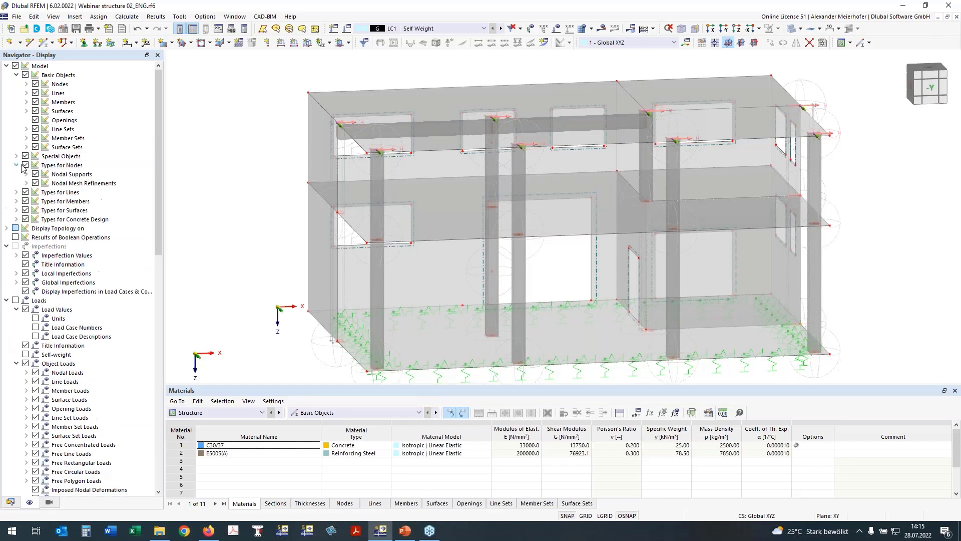
pyautogui.click(27, 183)
pyautogui.click(35, 184)
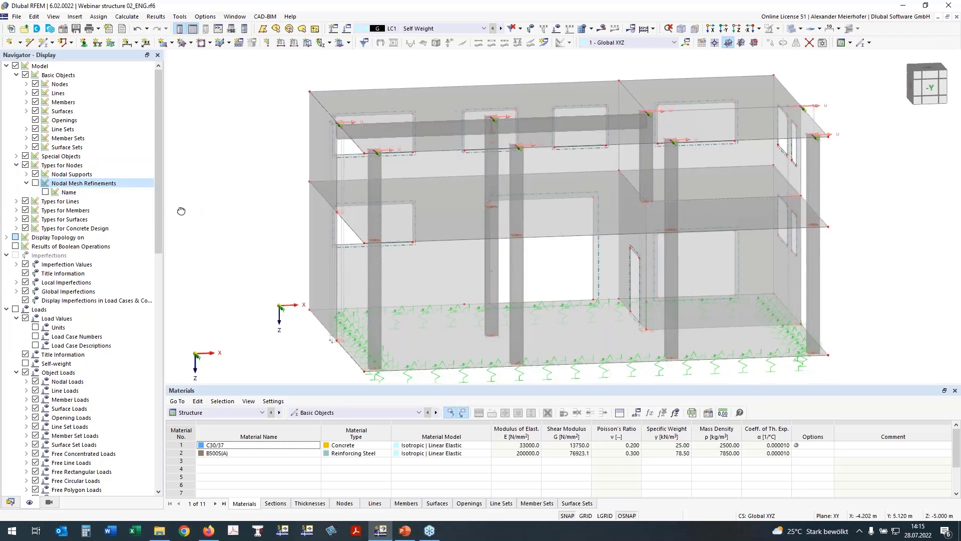
pyautogui.keyDown('ctrl'); pyautogui.moveTo(181, 211); pyautogui.dragTo(157, 210, button='middle'); pyautogui.keyUp('ctrl')
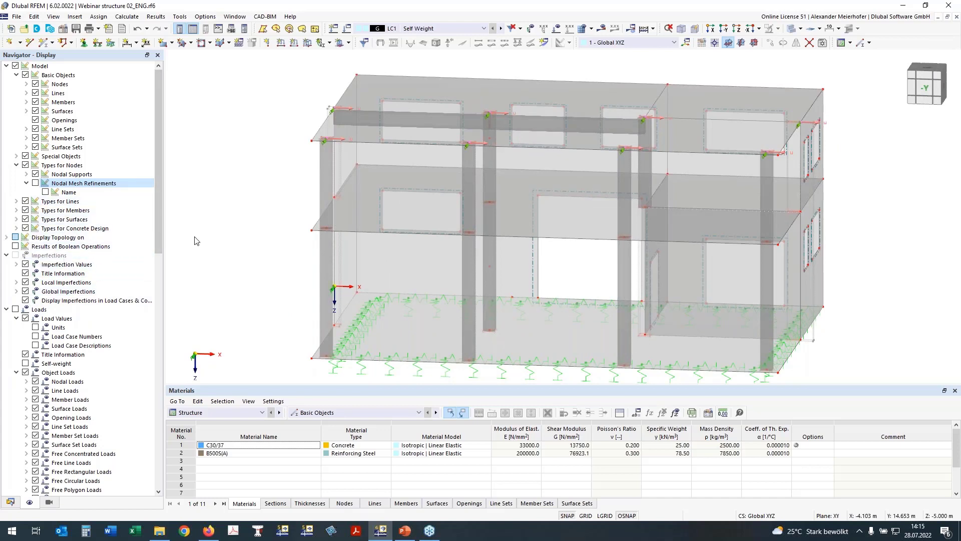
pyautogui.moveTo(215, 226); pyautogui.dragTo(249, 247, button='right')
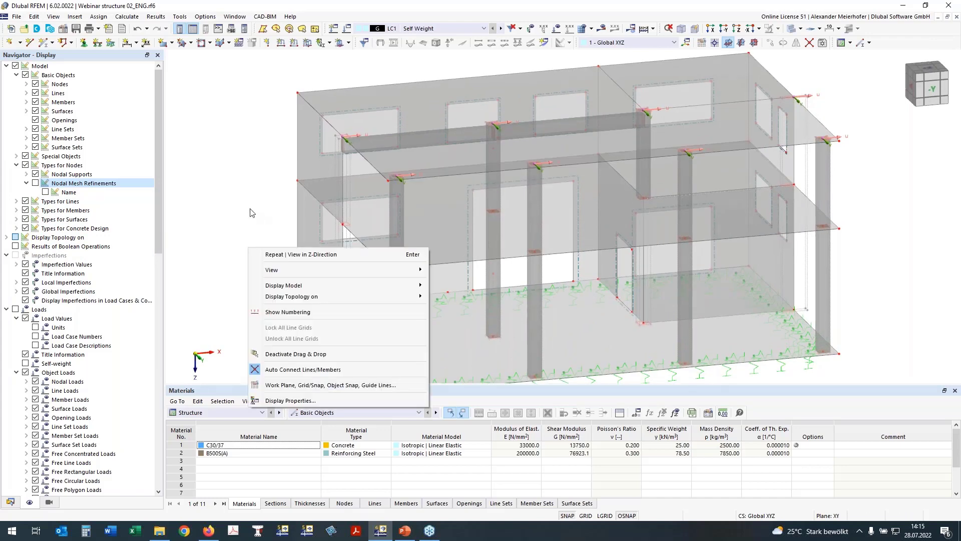
pyautogui.click(250, 210)
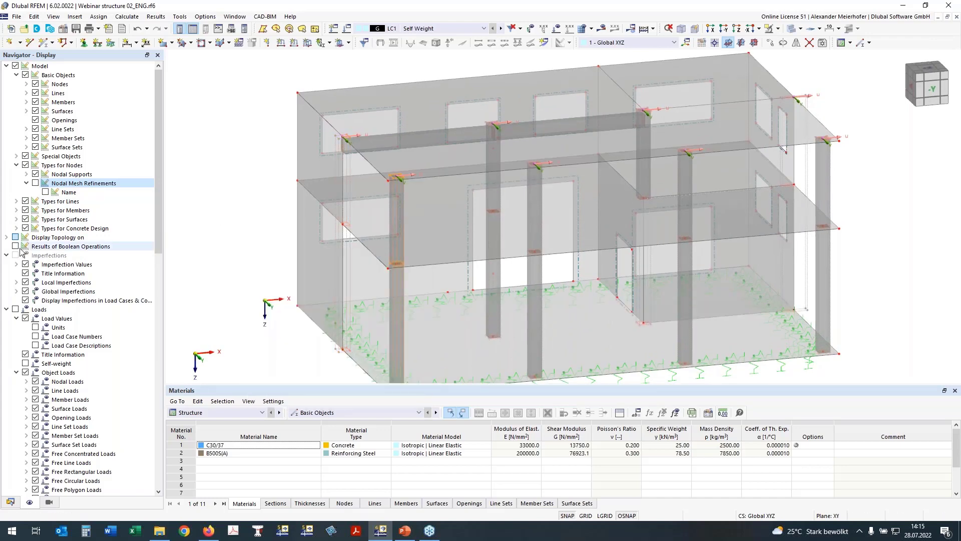
# Step: Turn off the display of the surface results adjustments in the model view
pyautogui.scroll(-20, 75, 280)
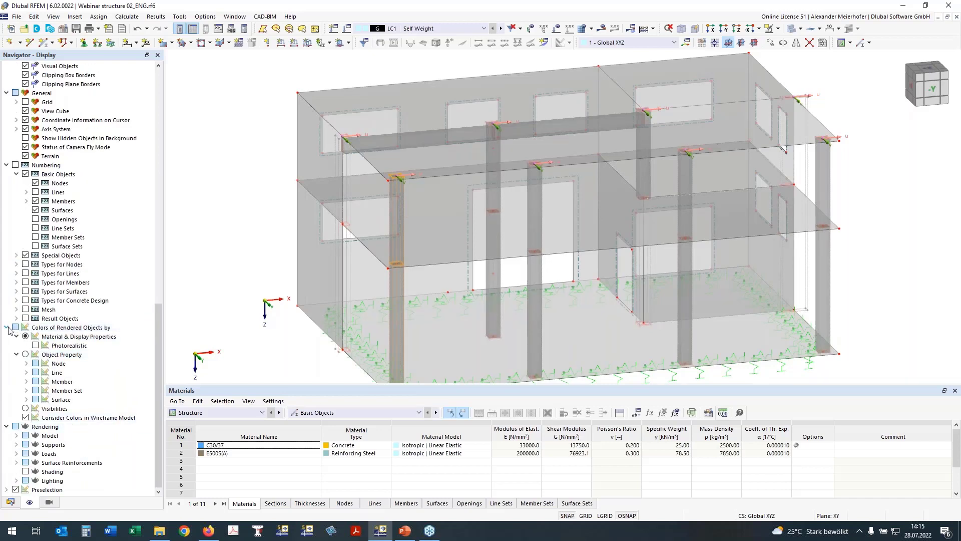
pyautogui.click(6, 327)
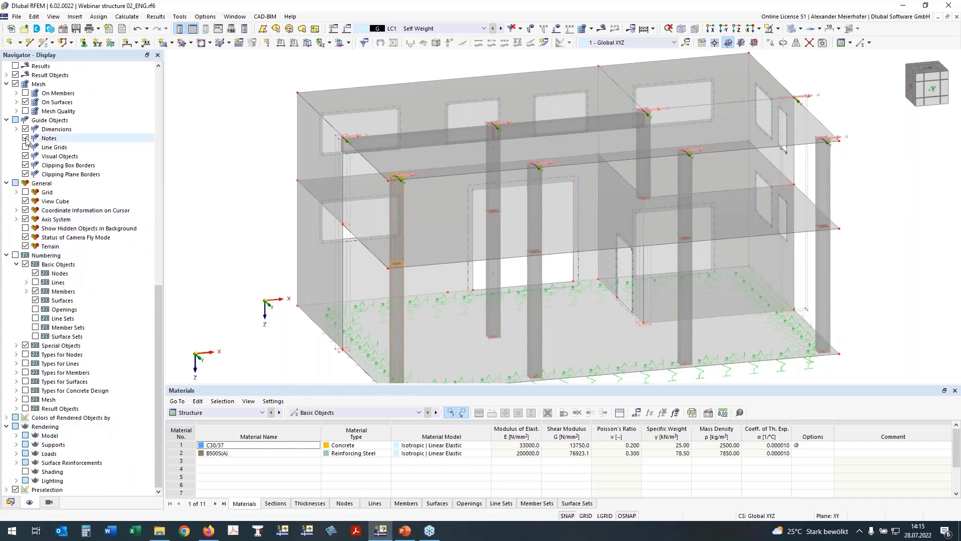
pyautogui.scroll(3, 26, 142)
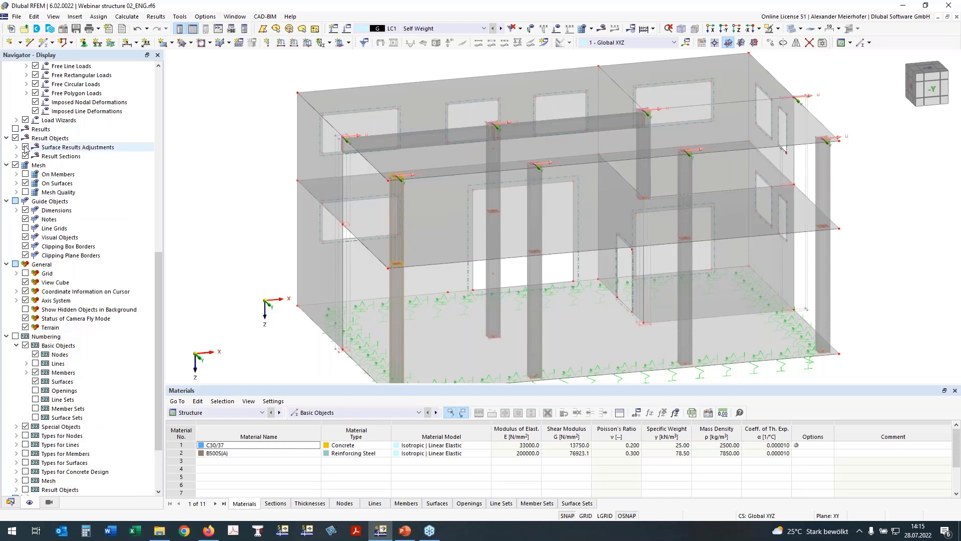
pyautogui.click(26, 147)
pyautogui.click(26, 147)
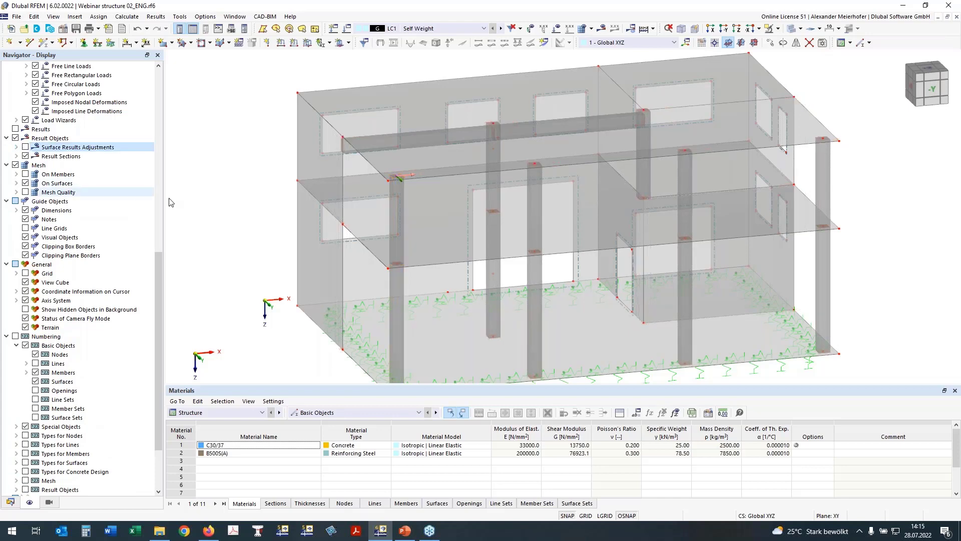
pyautogui.keyDown('ctrl'); pyautogui.moveTo(864, 225); pyautogui.dragTo(835, 199, button='middle'); pyautogui.keyUp('ctrl')
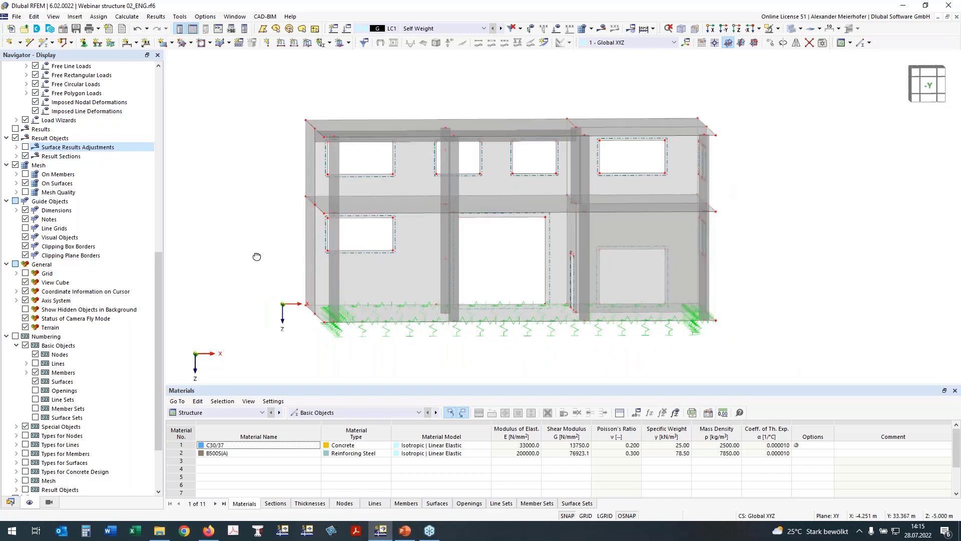
pyautogui.moveTo(274, 264); pyautogui.dragTo(450, 215, button='right')
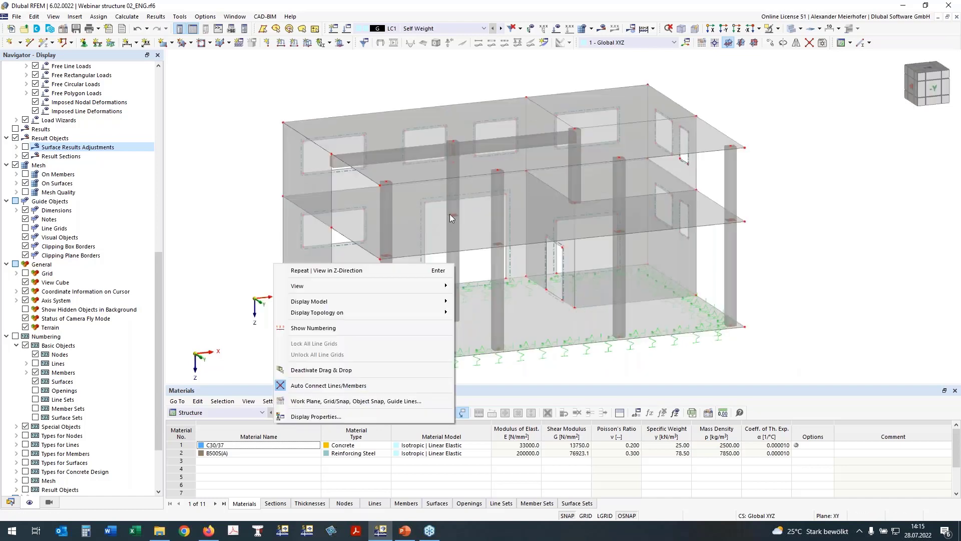
pyautogui.click(440, 242)
pyautogui.click(440, 241)
# Step: Select all upper-storey objects, including the roof slab, walls, beam and columns, and hide them to leave only the ground storey
pyautogui.keyDown('ctrl'); pyautogui.moveTo(801, 225); pyautogui.dragTo(785, 208, button='middle'); pyautogui.keyUp('ctrl')
pyautogui.click(785, 209)
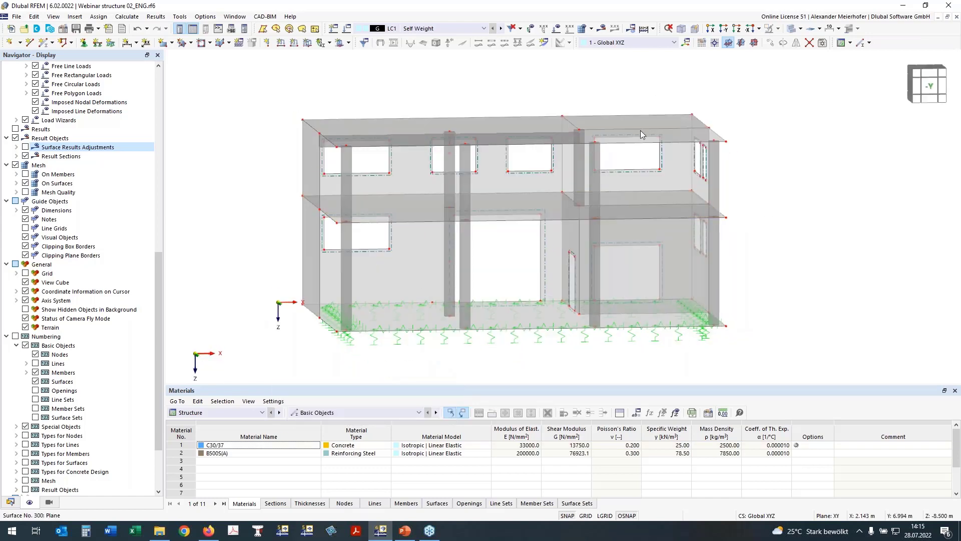
pyautogui.moveTo(756, 200); pyautogui.dragTo(199, 74)
pyautogui.keyDown('ctrl'); pyautogui.moveTo(199, 74); pyautogui.dragTo(231, 120, button='middle'); pyautogui.keyUp('ctrl')
pyautogui.moveTo(768, 203); pyautogui.dragTo(274, 83)
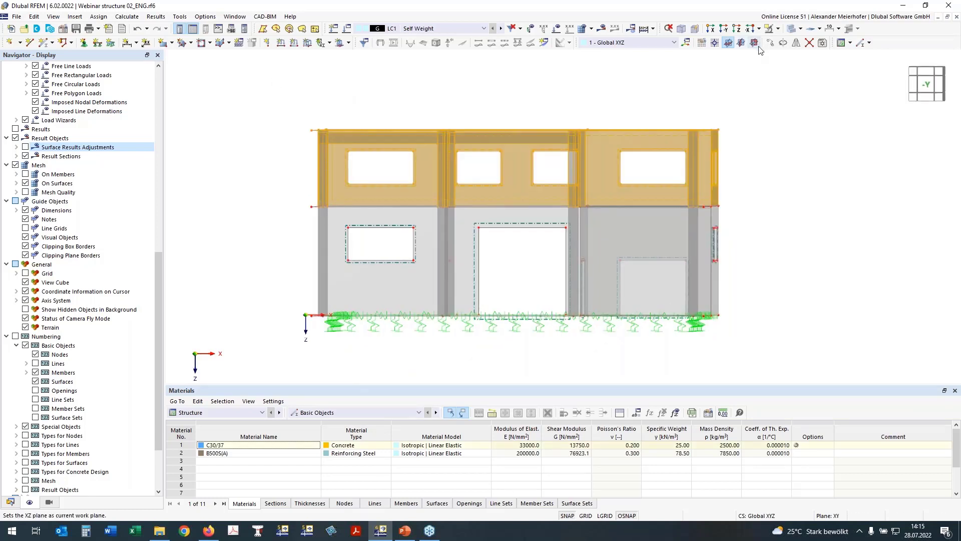
pyautogui.click(777, 29)
pyautogui.click(778, 42)
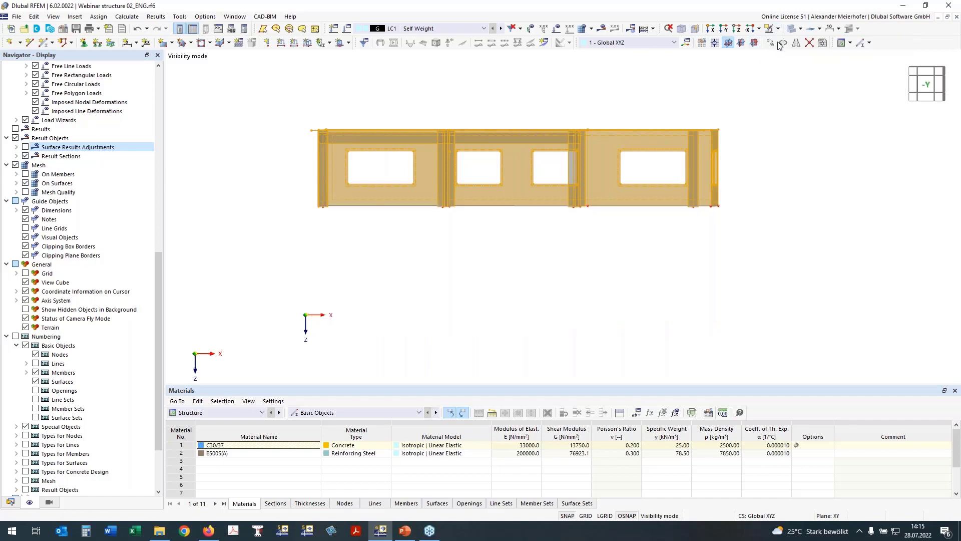
pyautogui.click(778, 29)
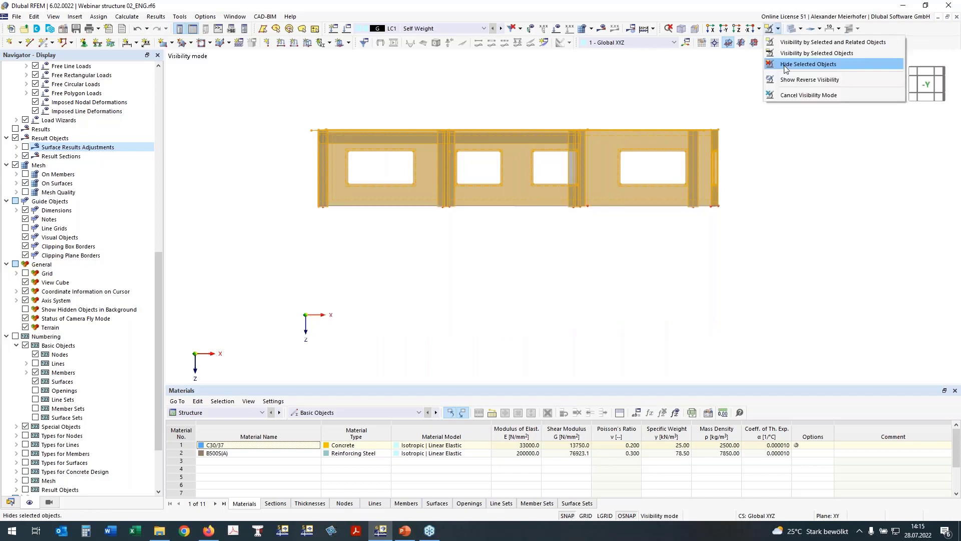
pyautogui.click(785, 64)
pyautogui.keyDown('ctrl'); pyautogui.moveTo(678, 160); pyautogui.dragTo(618, 135, button='middle'); pyautogui.keyUp('ctrl')
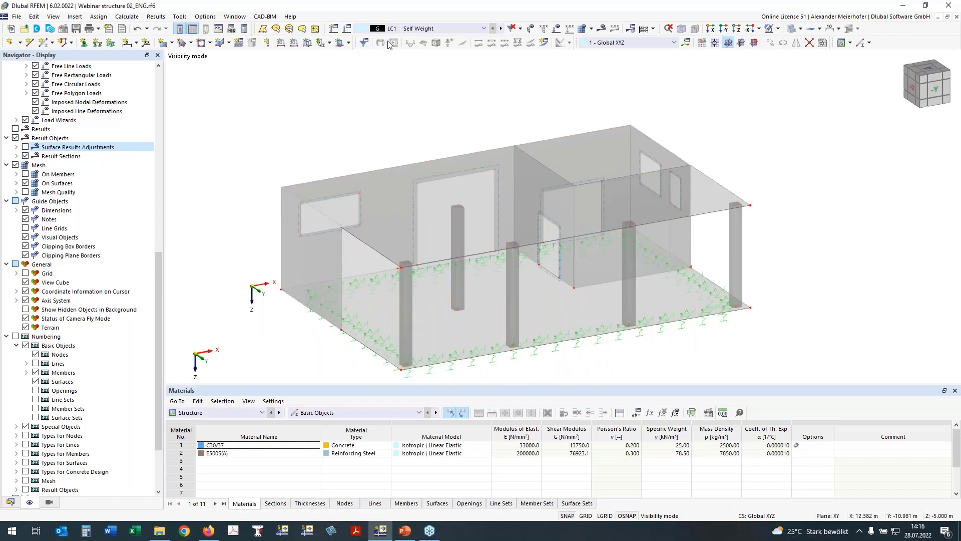
# Step: Define a new single member of type Rib with section 2 - R_M1 450/500 in C30/37
pyautogui.click(43, 44)
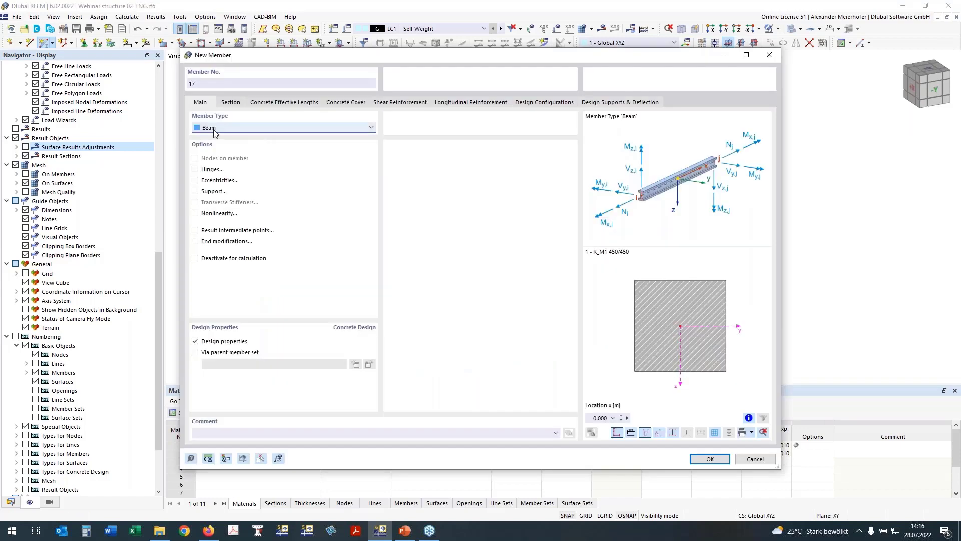
pyautogui.click(211, 129)
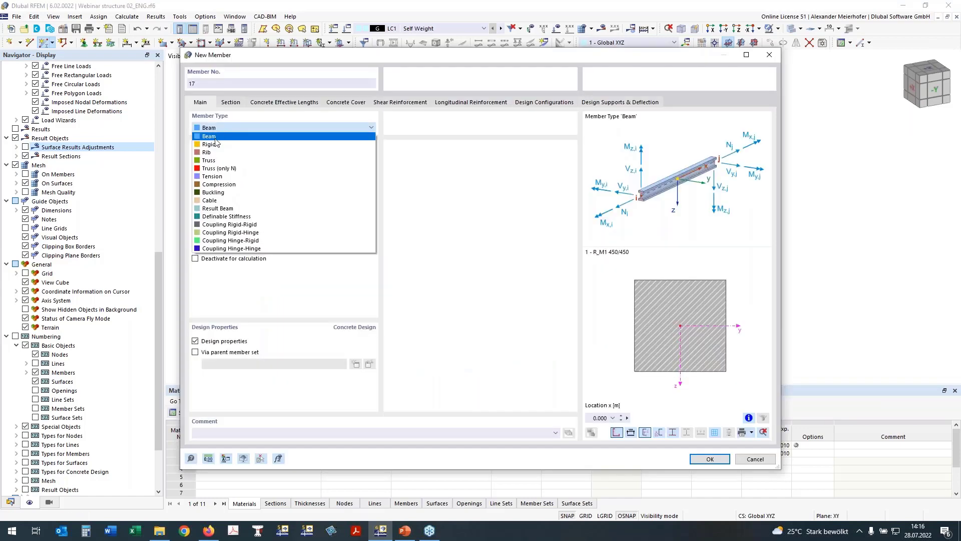
pyautogui.click(213, 152)
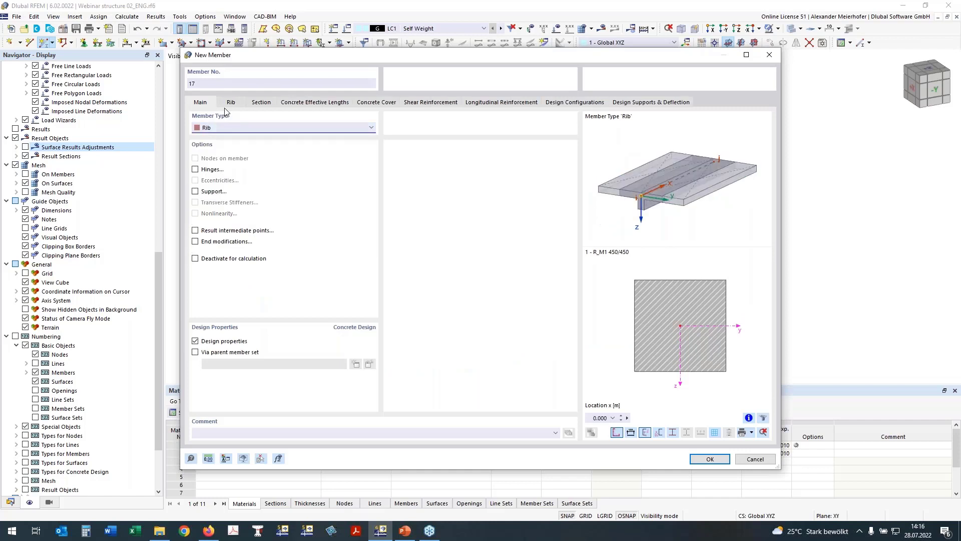
pyautogui.click(252, 104)
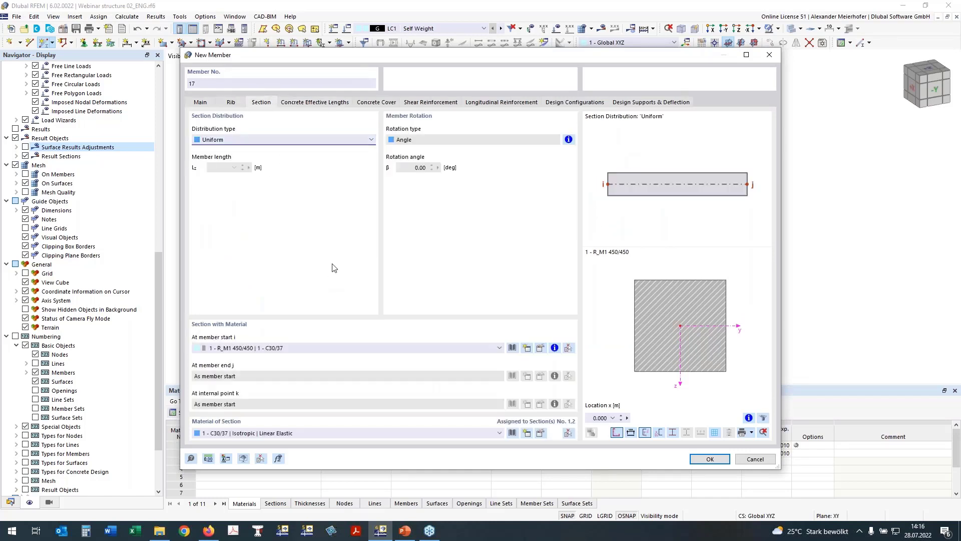
pyautogui.click(268, 348)
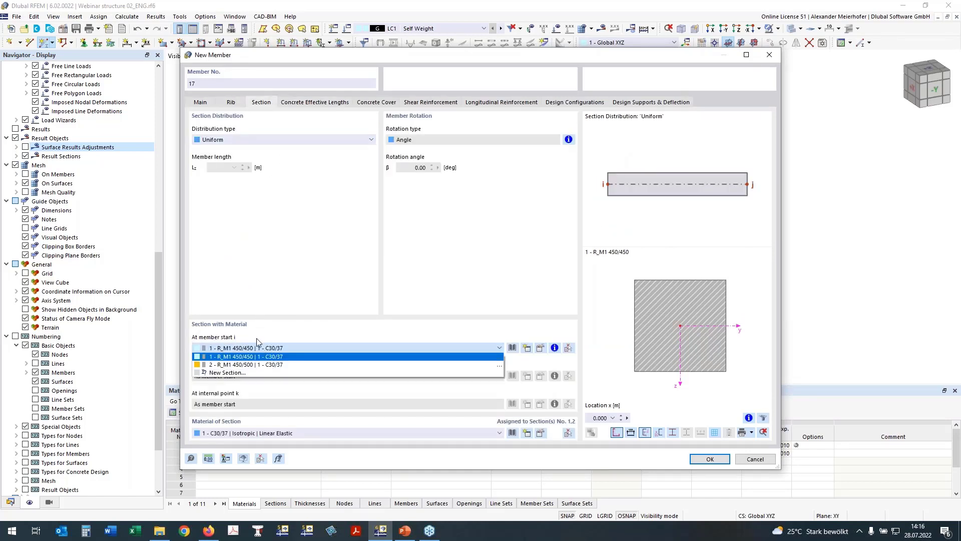
pyautogui.click(240, 365)
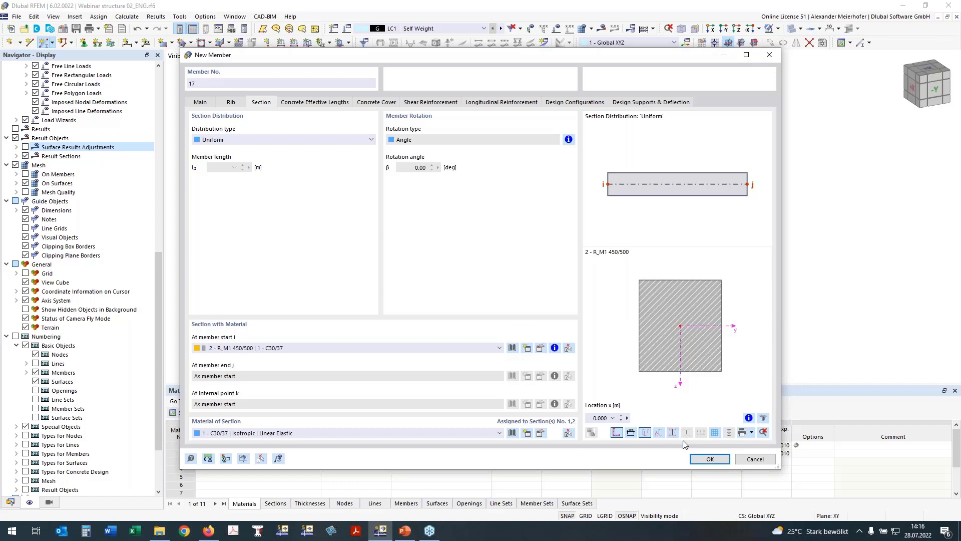
pyautogui.click(709, 459)
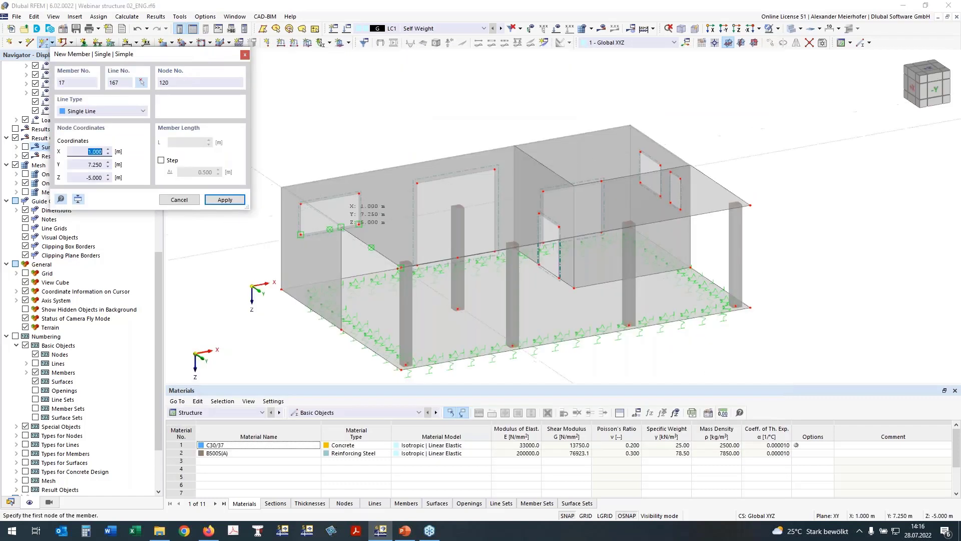
# Step: Place the 6 m rib under the intermediate slab, from the outer wall's upper corner to the inner column's head
pyautogui.scroll(4, 343, 230)
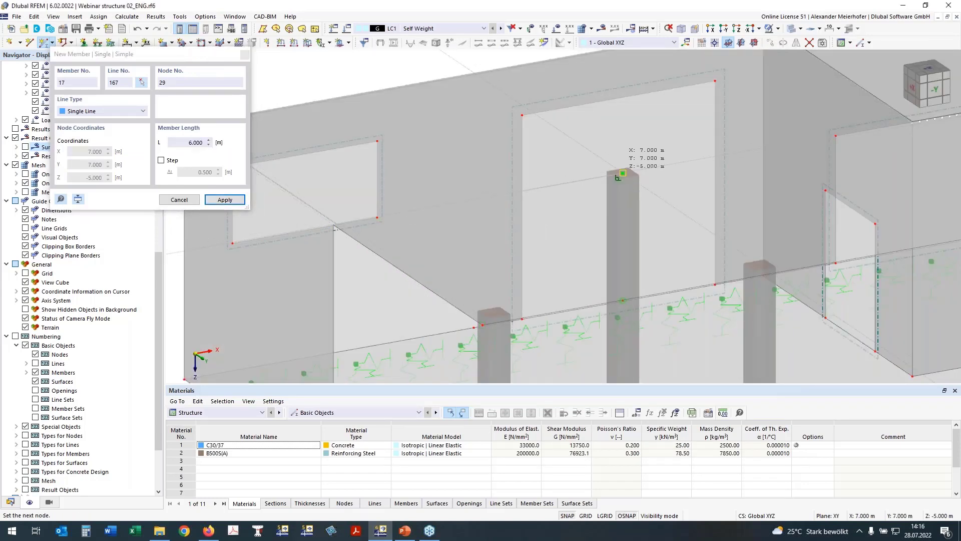
pyautogui.click(624, 172)
pyautogui.scroll(-2, 623, 172)
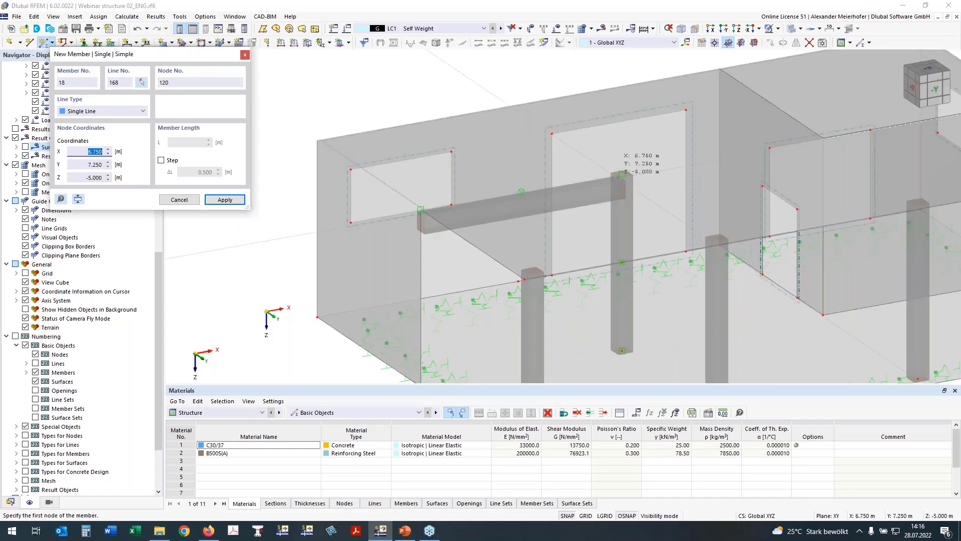
# Step: Try to add a second rib from the inner column's head to the upper corner of the inner walls
pyautogui.click(621, 174)
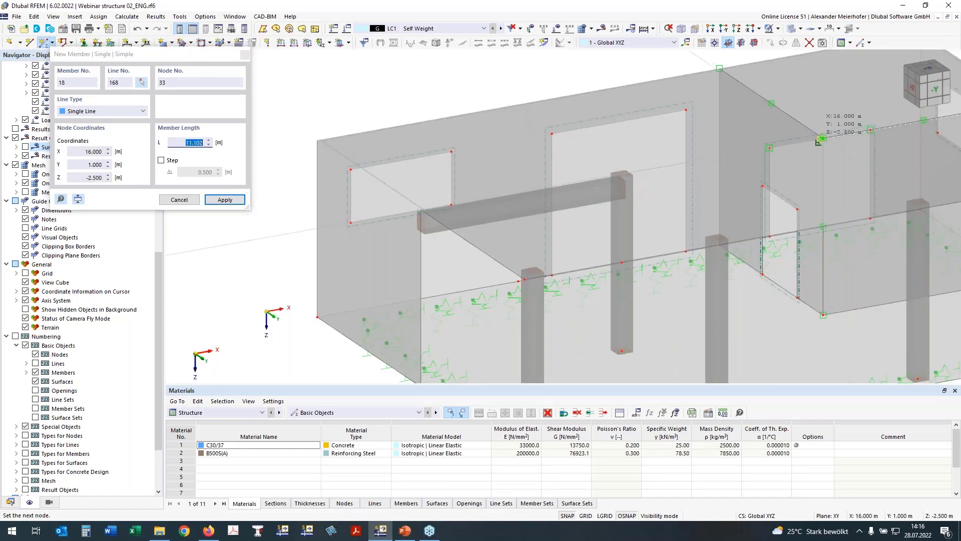
pyautogui.click(821, 139)
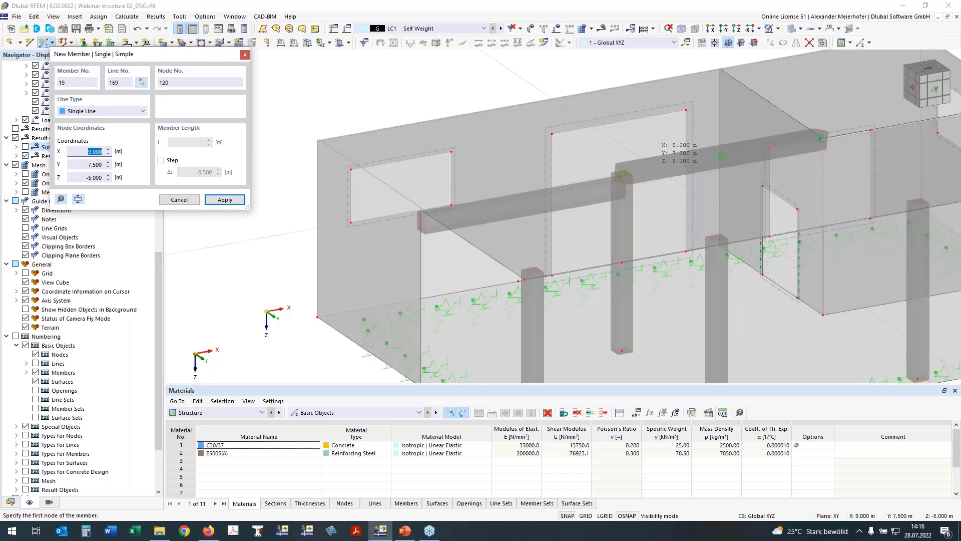
pyautogui.press('Escape')
pyautogui.keyDown('ctrl'); pyautogui.moveTo(565, 175); pyautogui.dragTo(515, 178, button='middle'); pyautogui.keyUp('ctrl')
pyautogui.hotkey('ctrl', 'z')
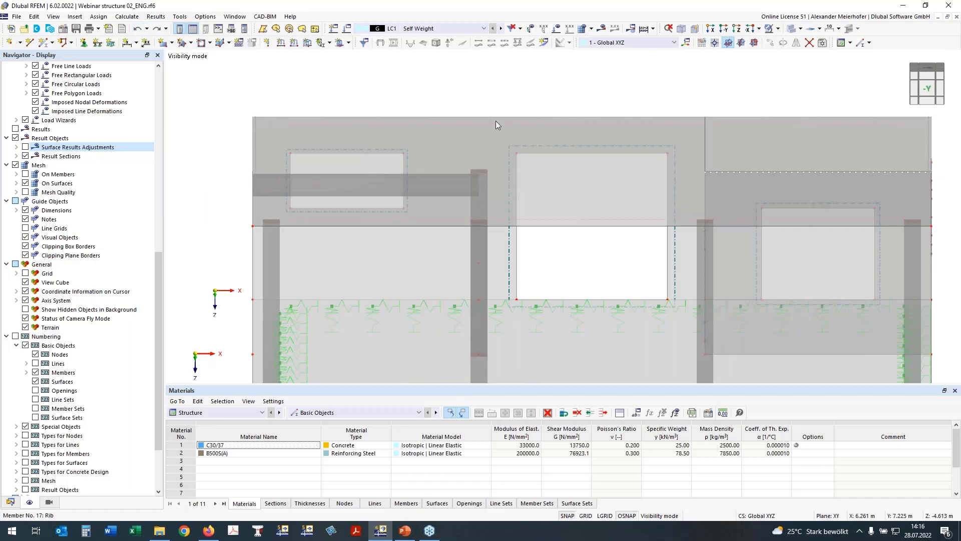
# Step: Restore the visibility of the whole building, select the intermediate slab in front view and isolate it
pyautogui.scroll(-3, 729, 122)
pyautogui.keyDown('ctrl'); pyautogui.moveTo(729, 121); pyautogui.dragTo(713, 160, button='middle'); pyautogui.keyUp('ctrl')
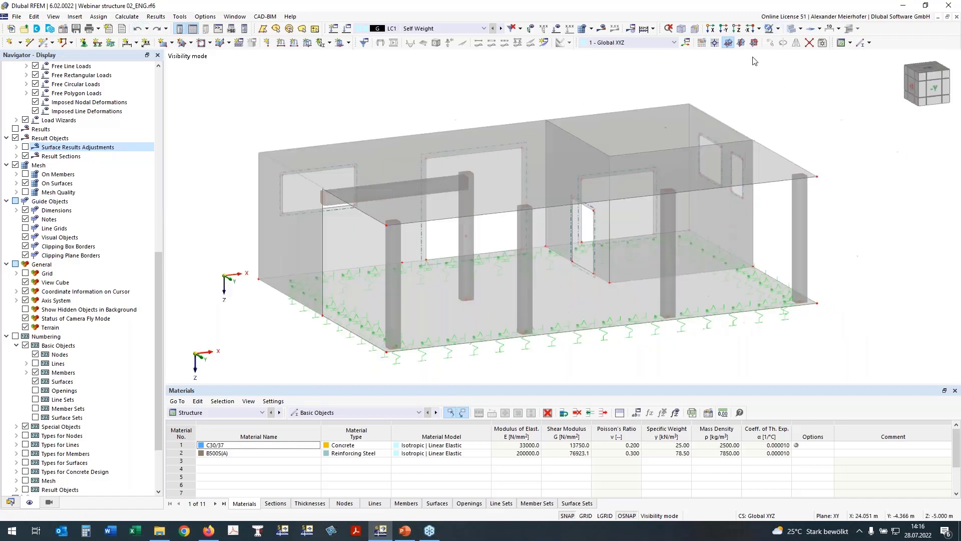
pyautogui.click(779, 29)
pyautogui.click(790, 100)
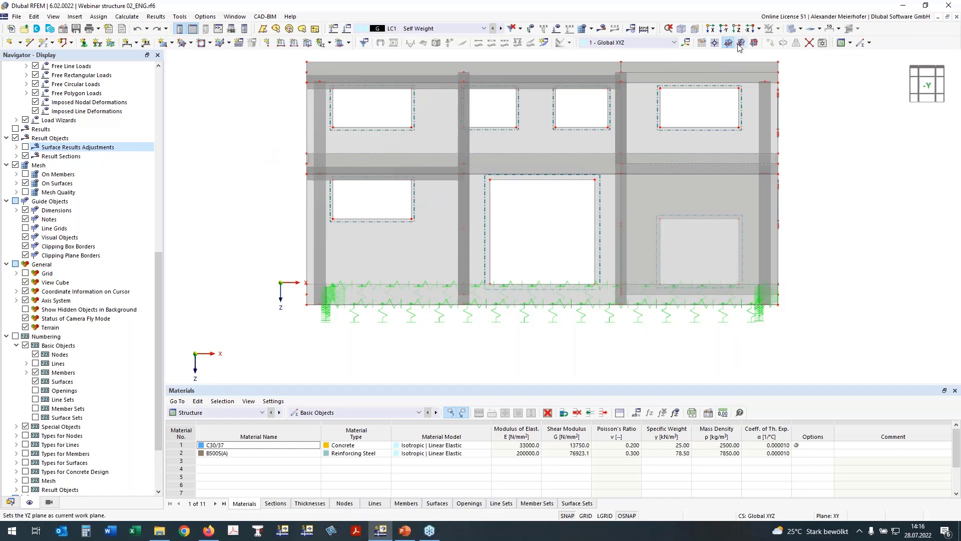
pyautogui.click(724, 30)
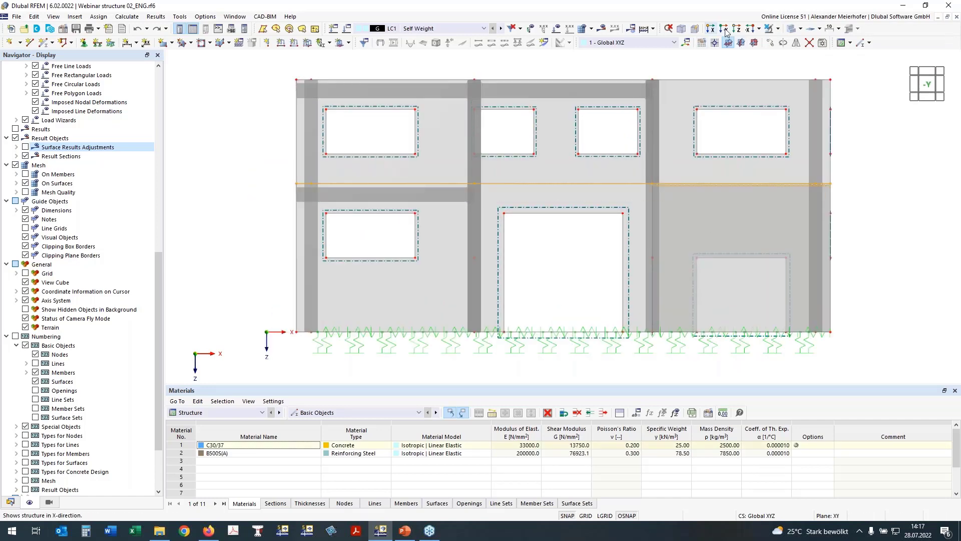
pyautogui.click(777, 30)
pyautogui.click(779, 41)
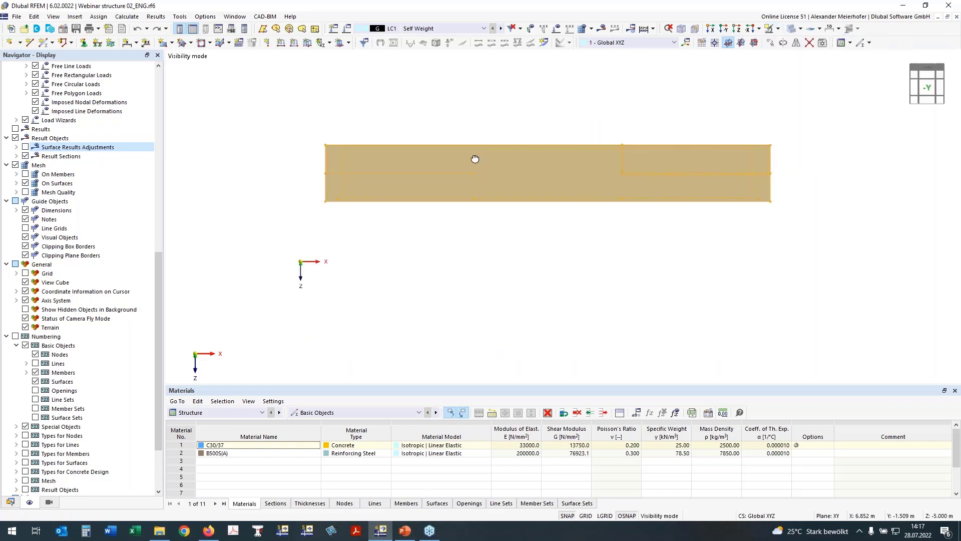
pyautogui.keyDown('ctrl'); pyautogui.moveTo(475, 159); pyautogui.dragTo(512, 176, button='middle'); pyautogui.keyUp('ctrl')
pyautogui.click(328, 275)
pyautogui.keyDown('ctrl'); pyautogui.moveTo(328, 326); pyautogui.dragTo(317, 302, button='middle'); pyautogui.keyUp('ctrl')
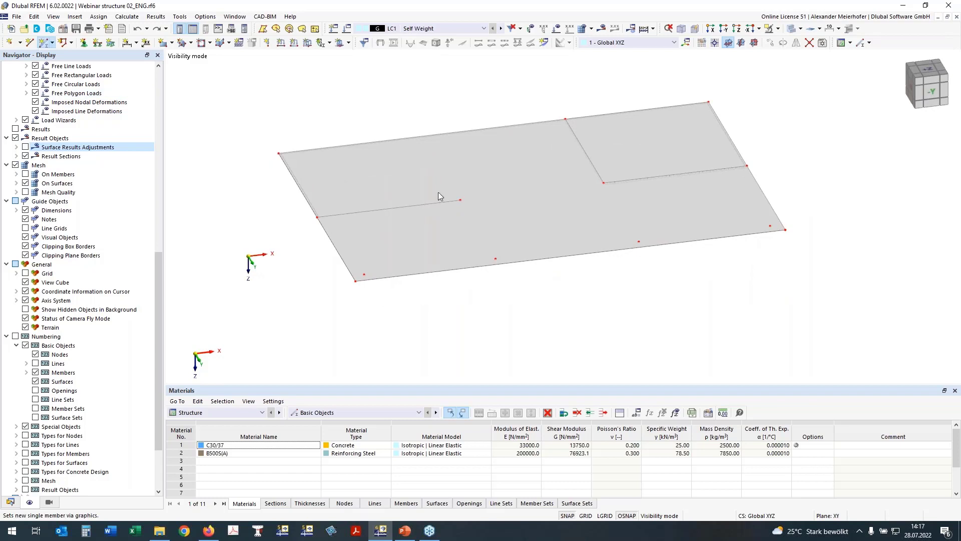
# Step: Add a Beam member with section 2 - R_M1 450/500 along the slab, from the inner column's node to the inner wall corner
pyautogui.click(458, 202)
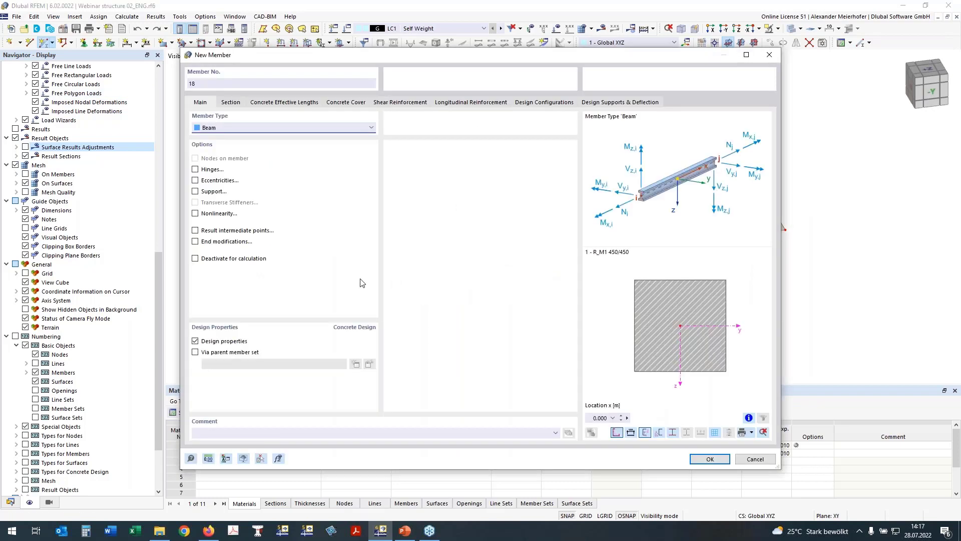
pyautogui.click(229, 102)
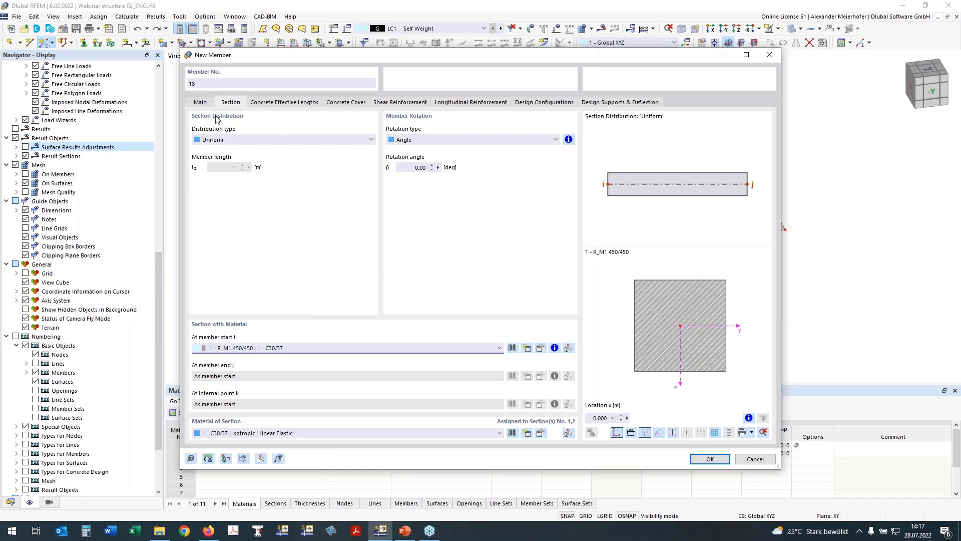
pyautogui.click(498, 350)
pyautogui.click(466, 365)
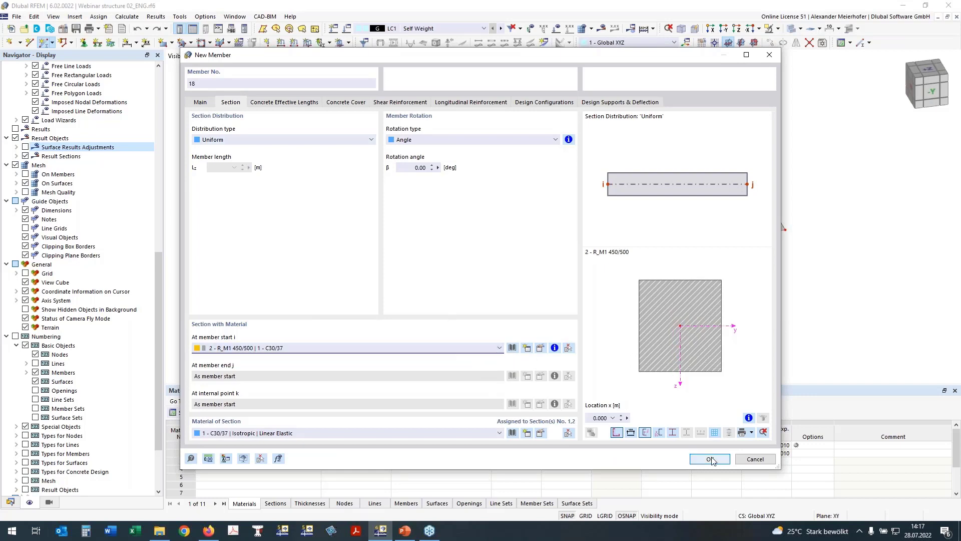
pyautogui.press('Return')
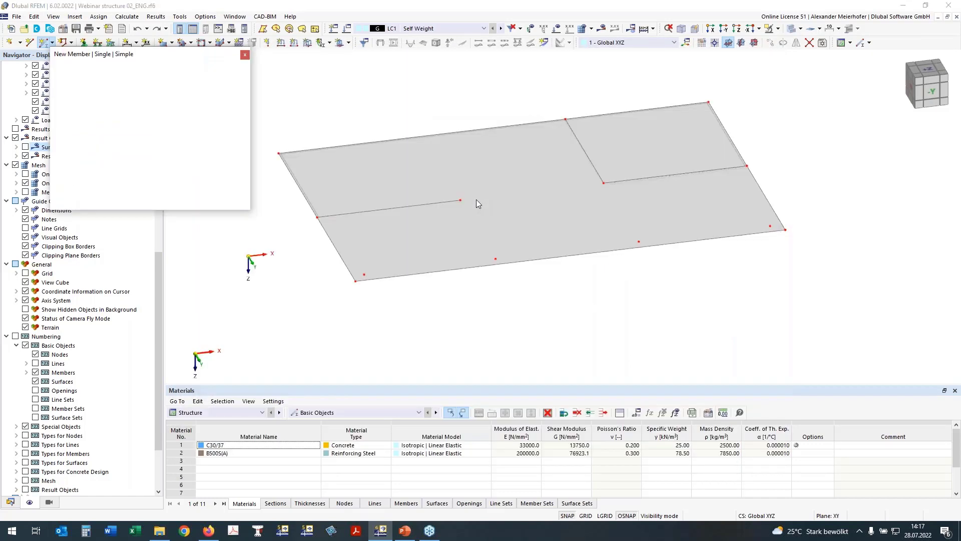
pyautogui.click(460, 200)
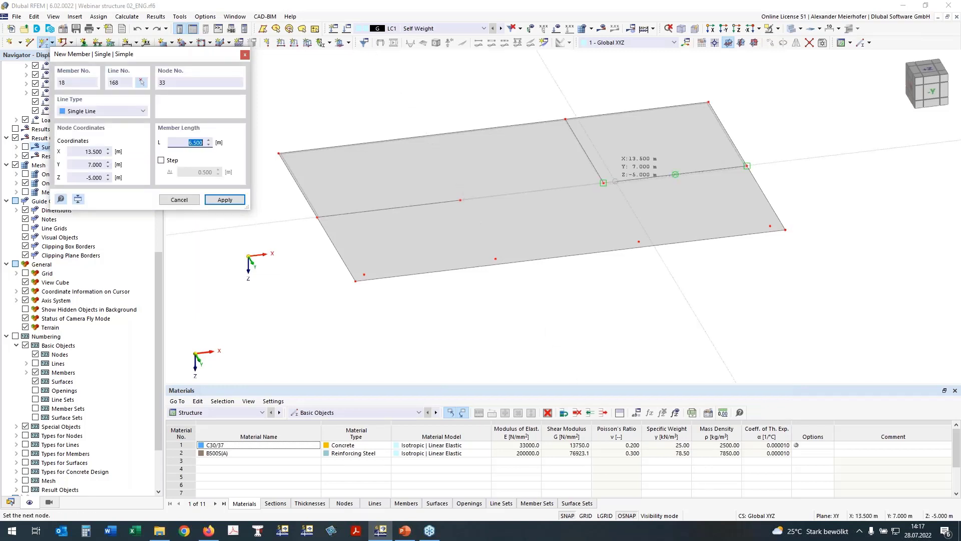
pyautogui.press('Return')
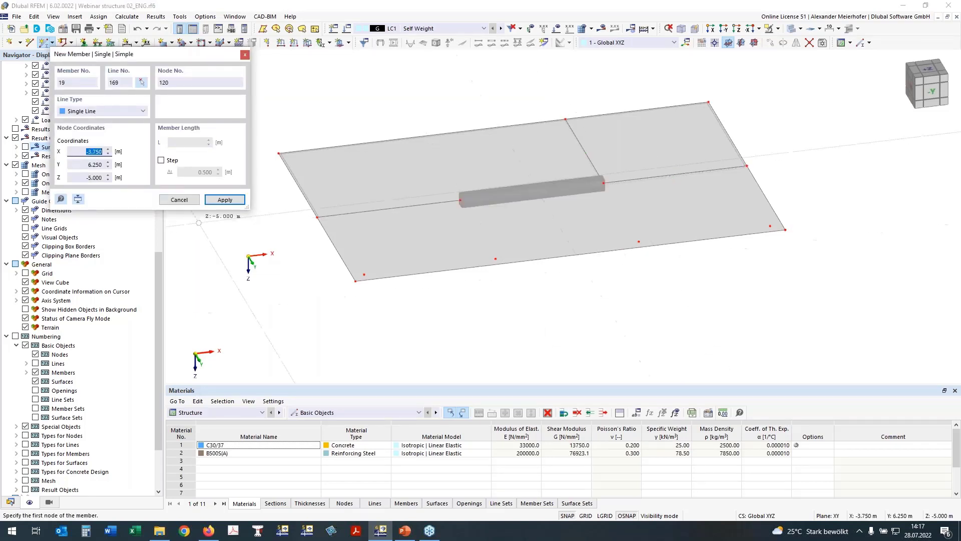
pyautogui.press('Escape')
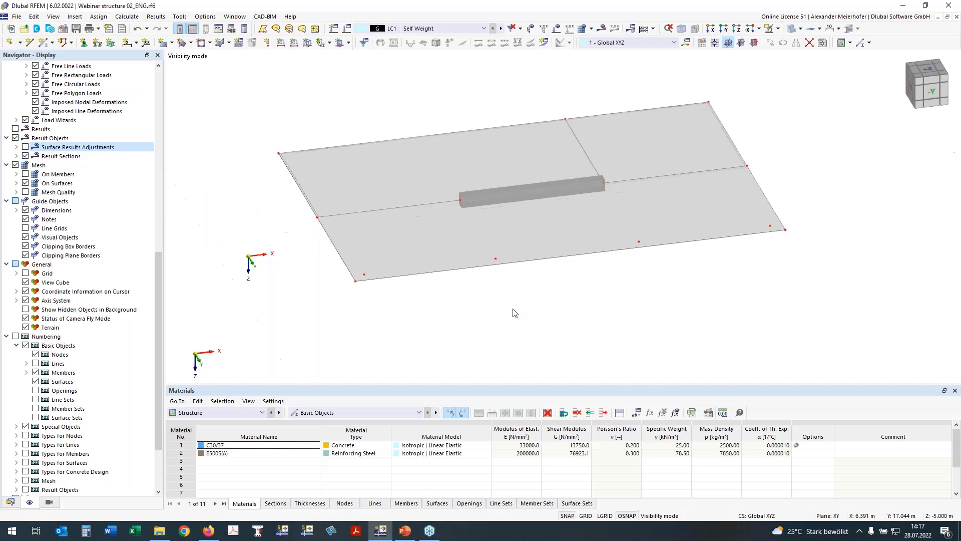
# Step: Show all hidden objects of the building again around the slab and the new members
pyautogui.click(723, 29)
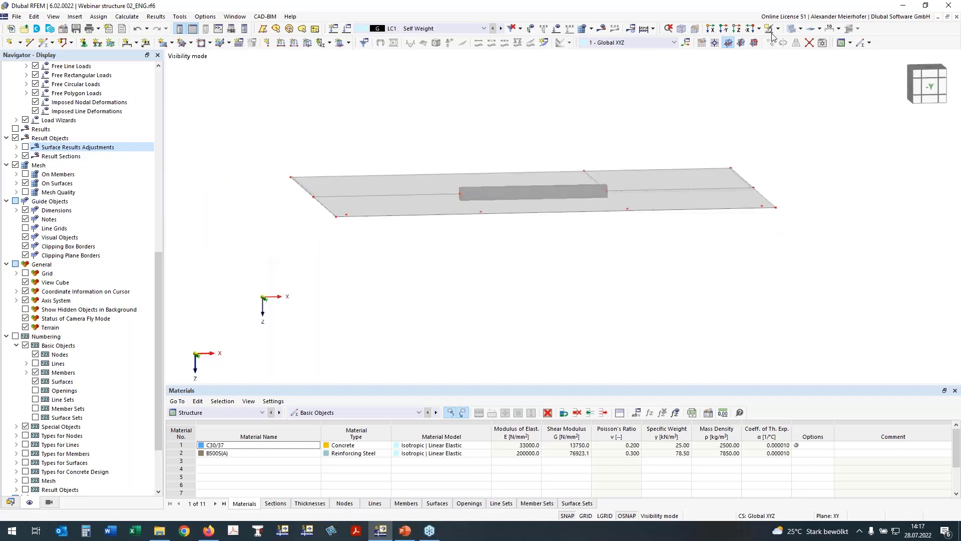
pyautogui.click(770, 31)
pyautogui.click(785, 102)
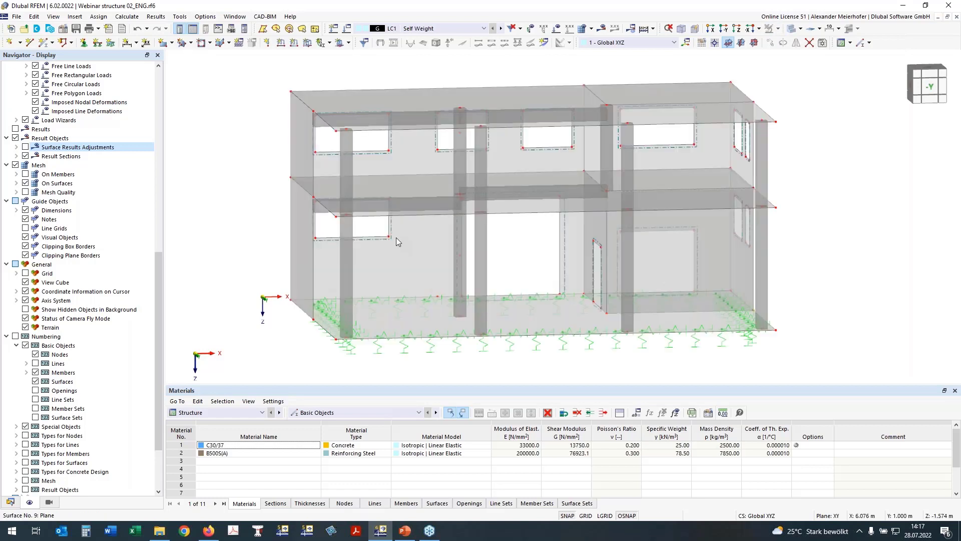
pyautogui.keyDown('ctrl'); pyautogui.moveTo(461, 309); pyautogui.dragTo(319, 234, button='middle'); pyautogui.keyUp('ctrl')
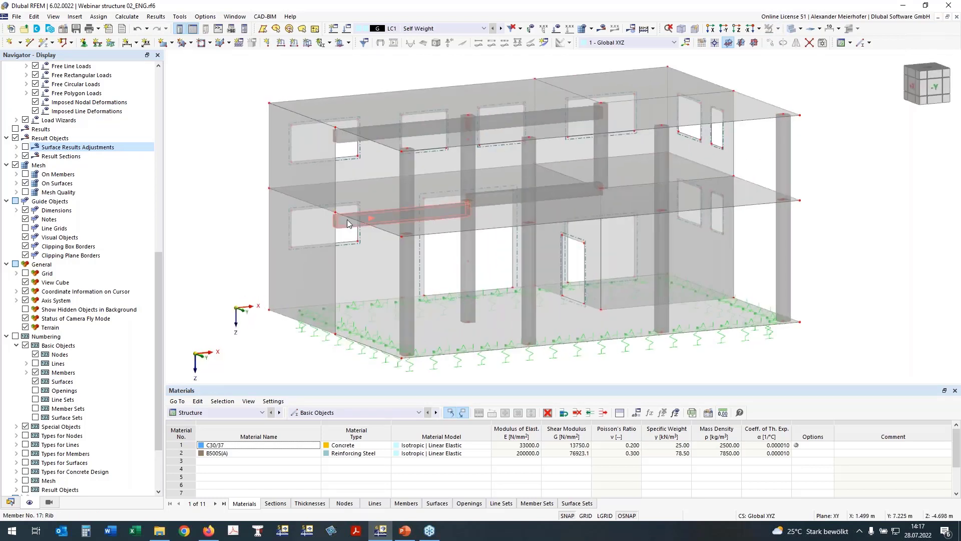
# Step: Edit the rib's flange dimensions so the first segment ends at 15 % and uses the EC2 width
pyautogui.doubleClick(347, 219)
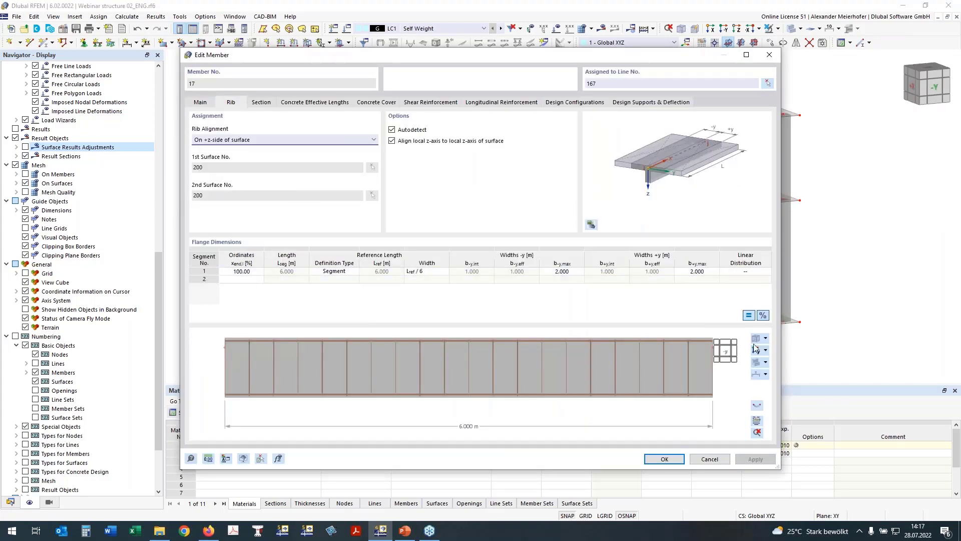
pyautogui.click(758, 353)
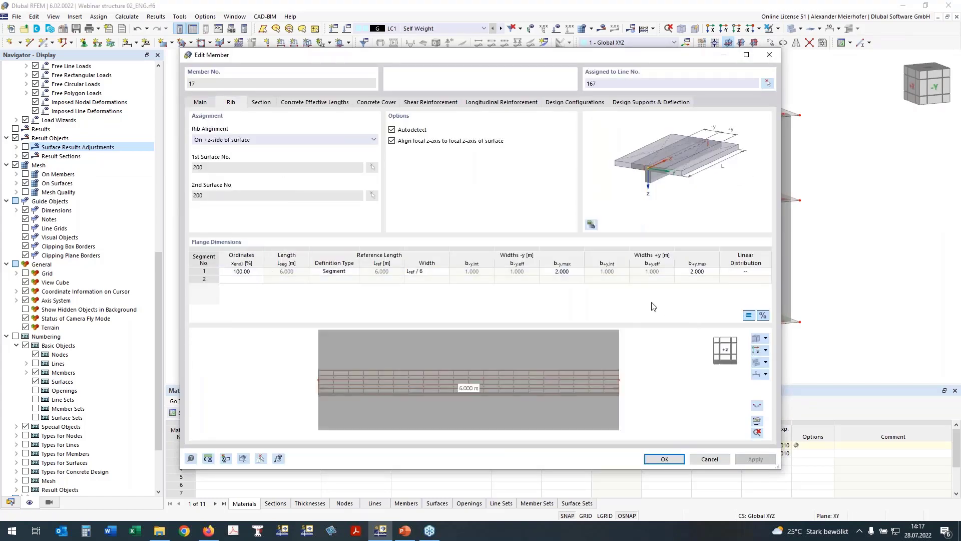
pyautogui.click(243, 271)
pyautogui.write('15')
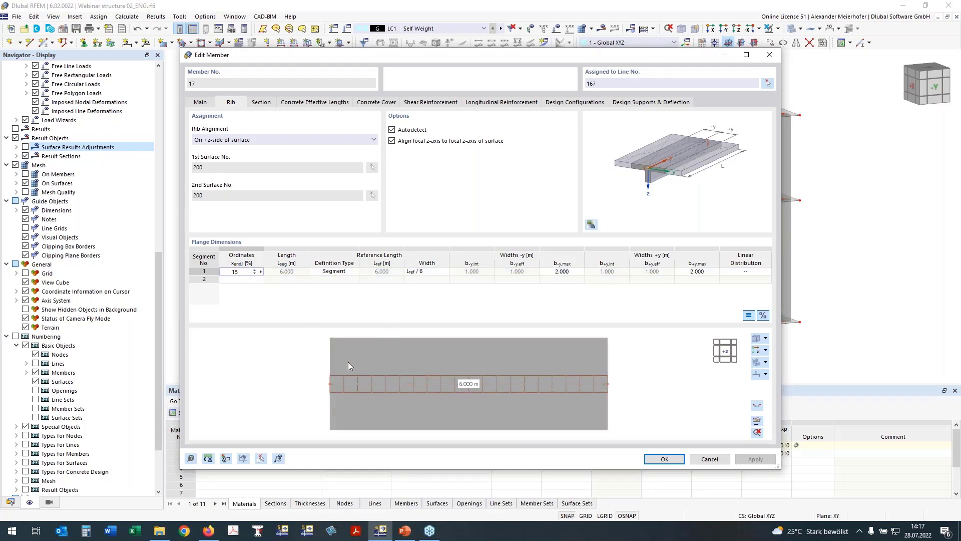
pyautogui.click(343, 274)
pyautogui.click(425, 272)
pyautogui.click(444, 271)
pyautogui.click(412, 302)
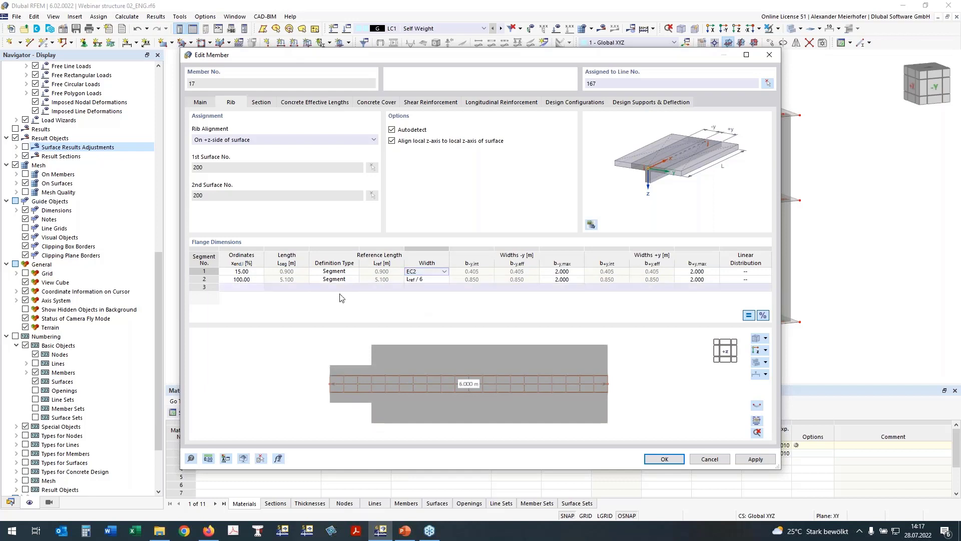
# Step: Set the rib's second flange segment to the EC2 width ending at 85 %, and add a third segment ending at 100 %
pyautogui.click(427, 278)
pyautogui.click(422, 280)
pyautogui.click(258, 283)
pyautogui.click(245, 280)
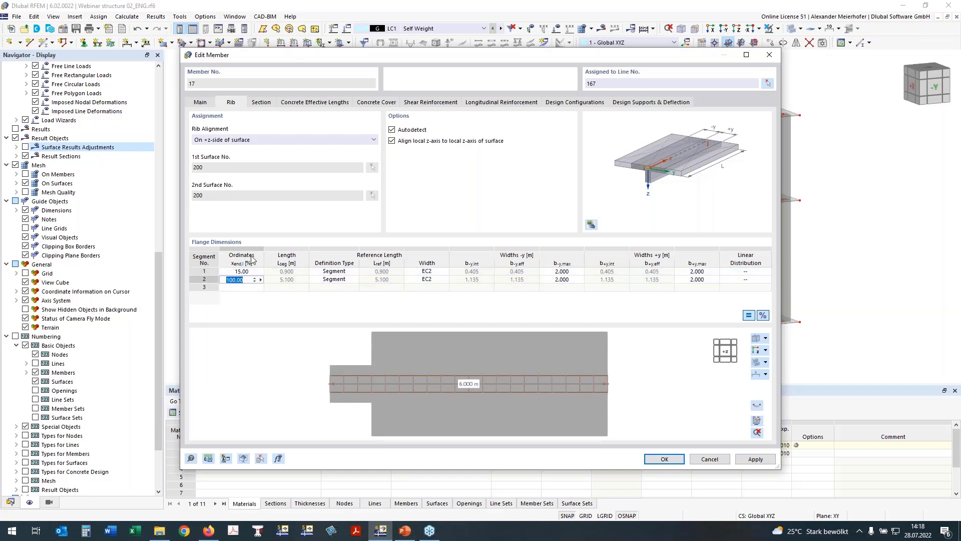
pyautogui.write('85')
pyautogui.click(239, 288)
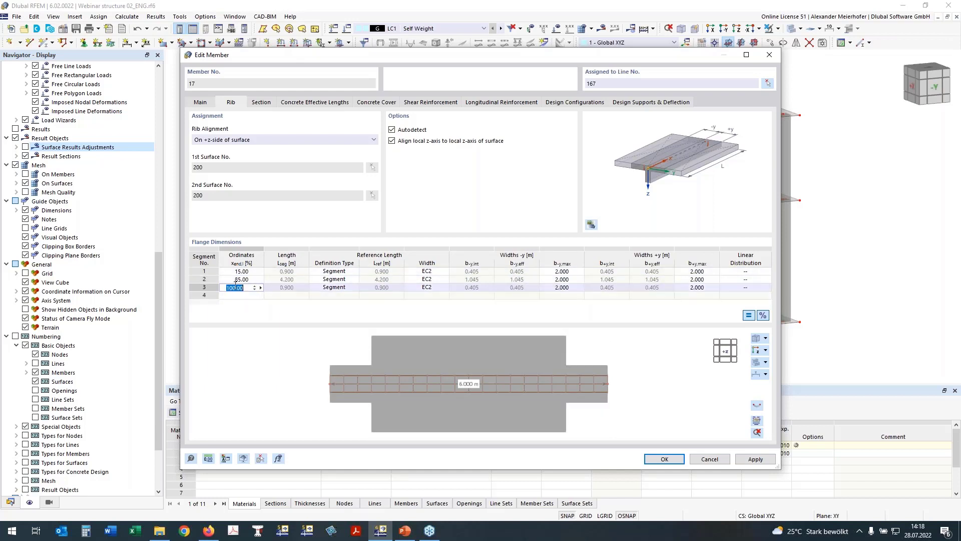
pyautogui.write('100')
pyautogui.press('Up')
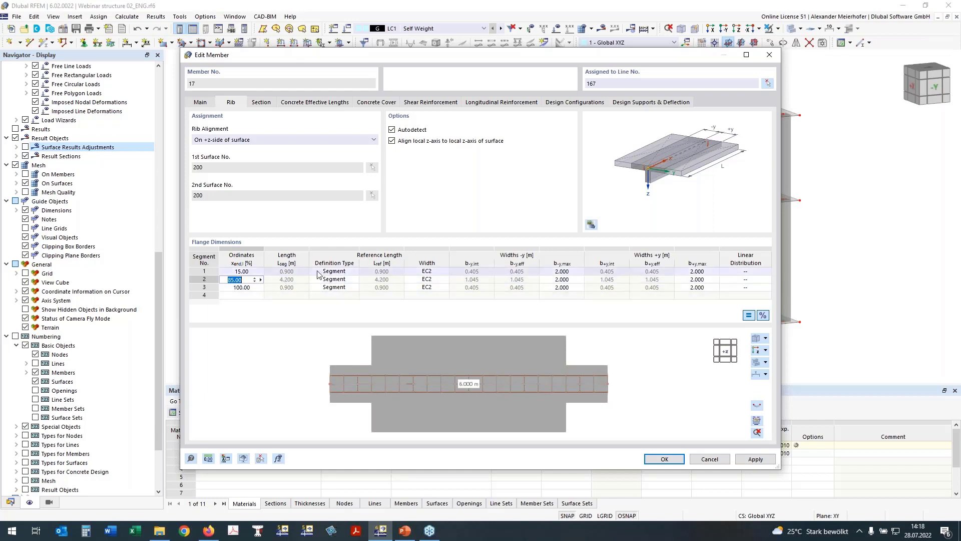
pyautogui.click(334, 288)
pyautogui.click(600, 380)
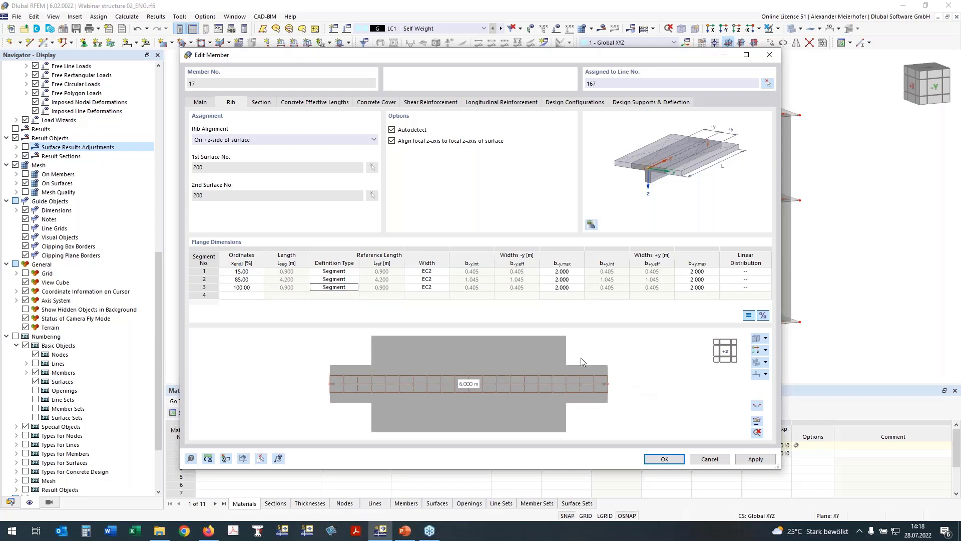
# Step: Define the rib's third flange segment with a user-defined reference length of 1.8 m
pyautogui.click(335, 288)
pyautogui.click(341, 310)
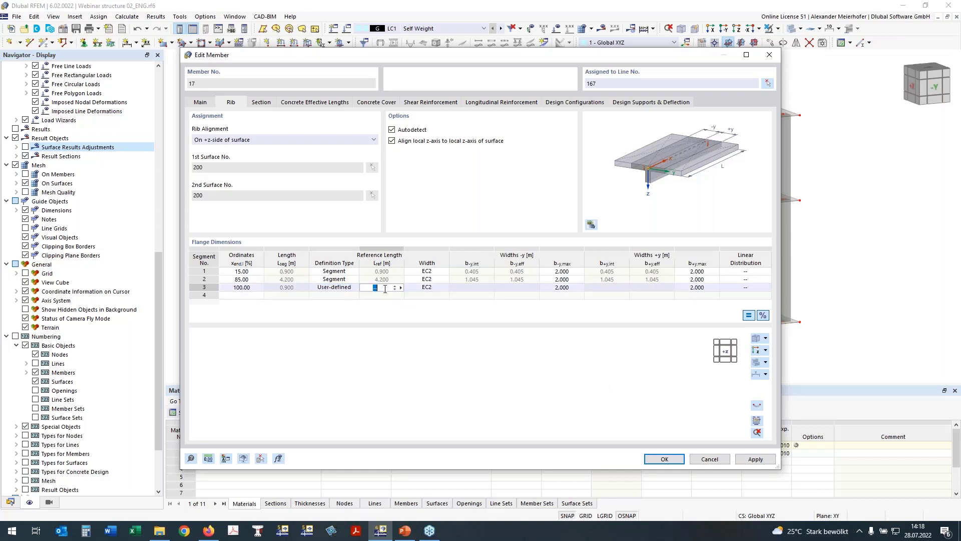
pyautogui.click(383, 288)
pyautogui.write('1,8')
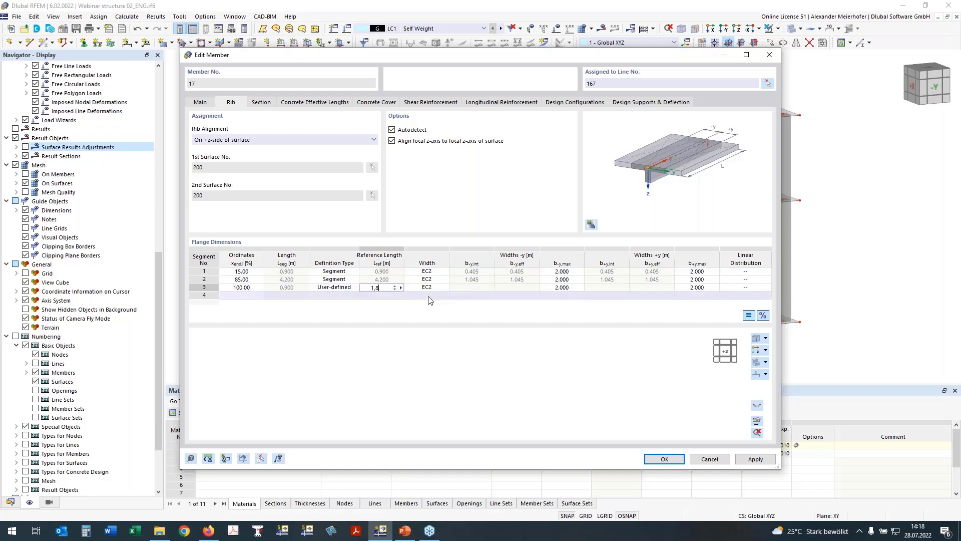
pyautogui.press('Tab')
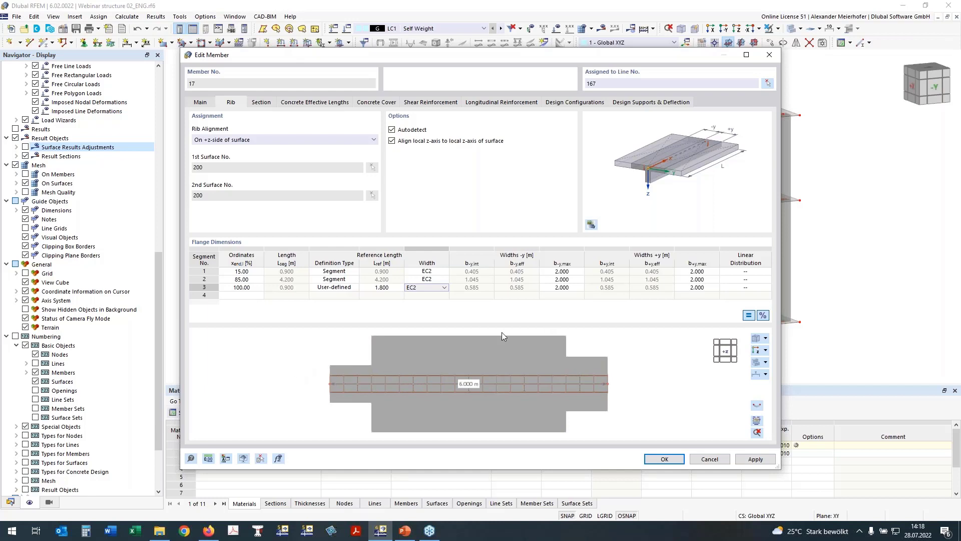
# Step: Set the linear distribution of the rib's first flange segment to From Start
pyautogui.click(746, 271)
pyautogui.click(756, 271)
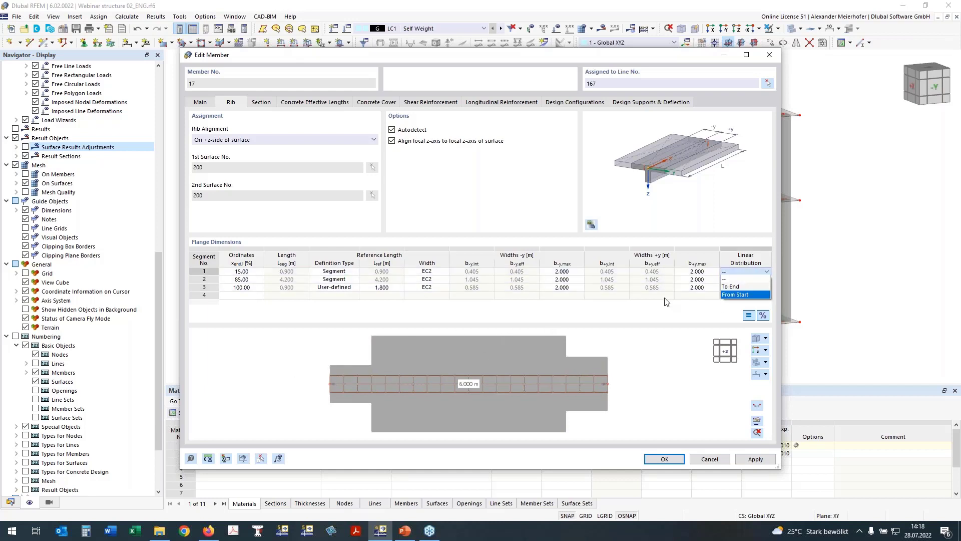
pyautogui.click(749, 291)
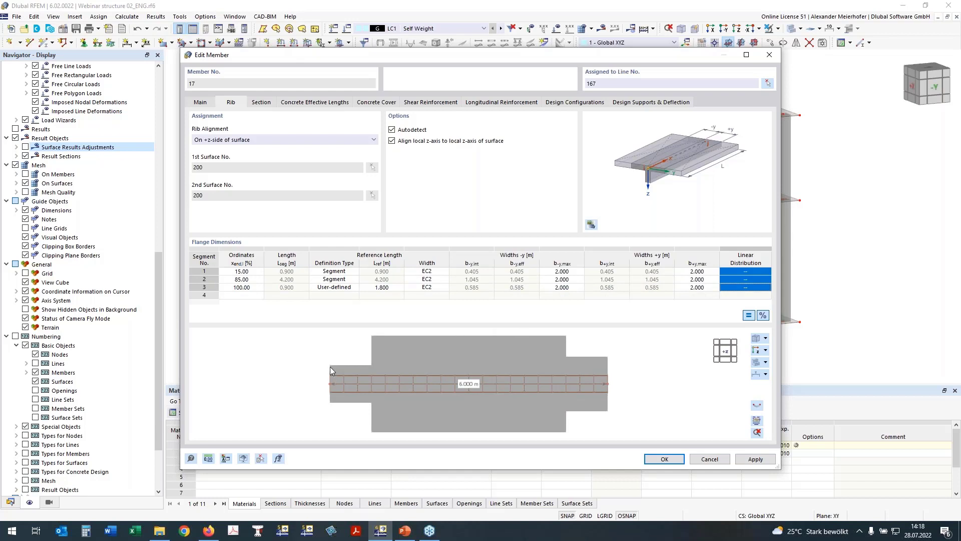
pyautogui.click(756, 272)
pyautogui.click(757, 272)
pyautogui.click(746, 296)
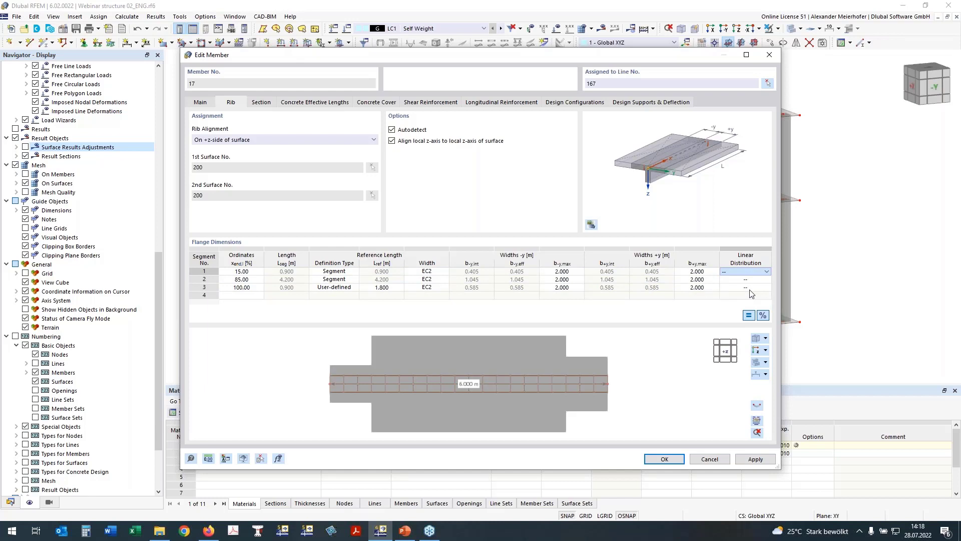
# Step: Set the third flange segment's linear distribution to To End and accept the rib's changes
pyautogui.click(751, 288)
pyautogui.click(756, 287)
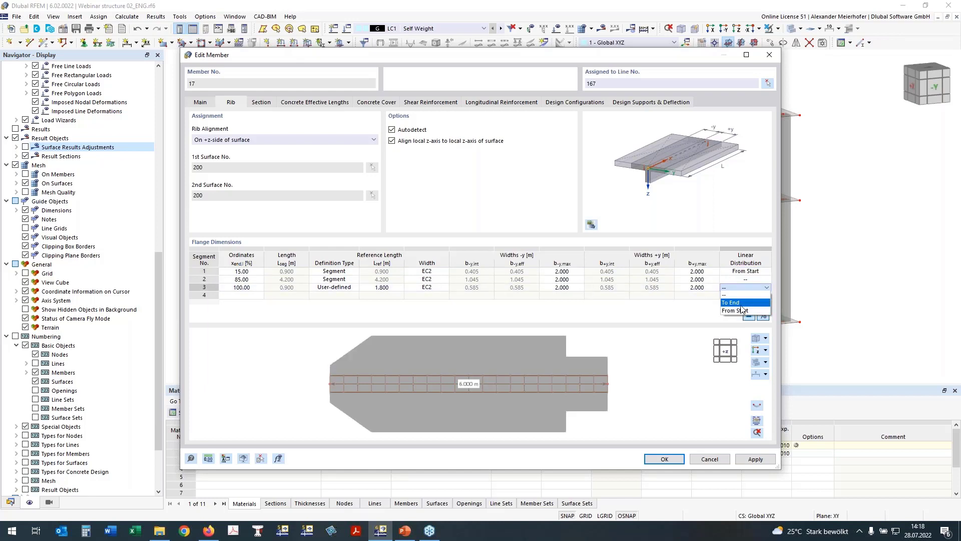
pyautogui.click(741, 304)
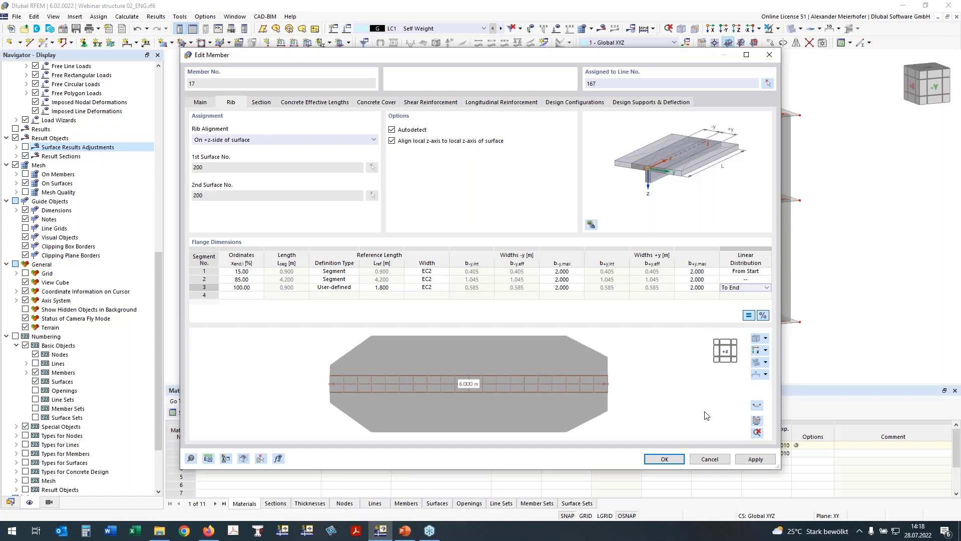
pyautogui.click(671, 459)
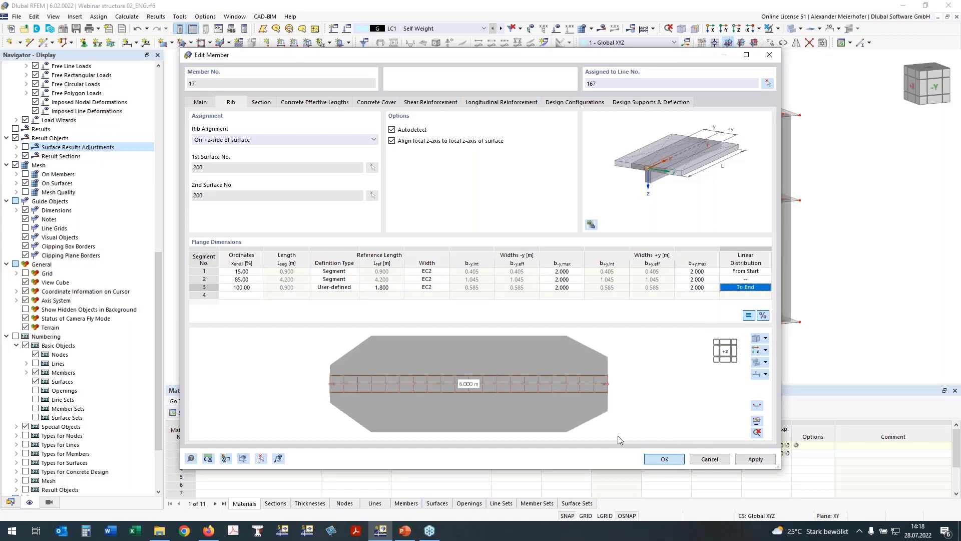
pyautogui.press('Return')
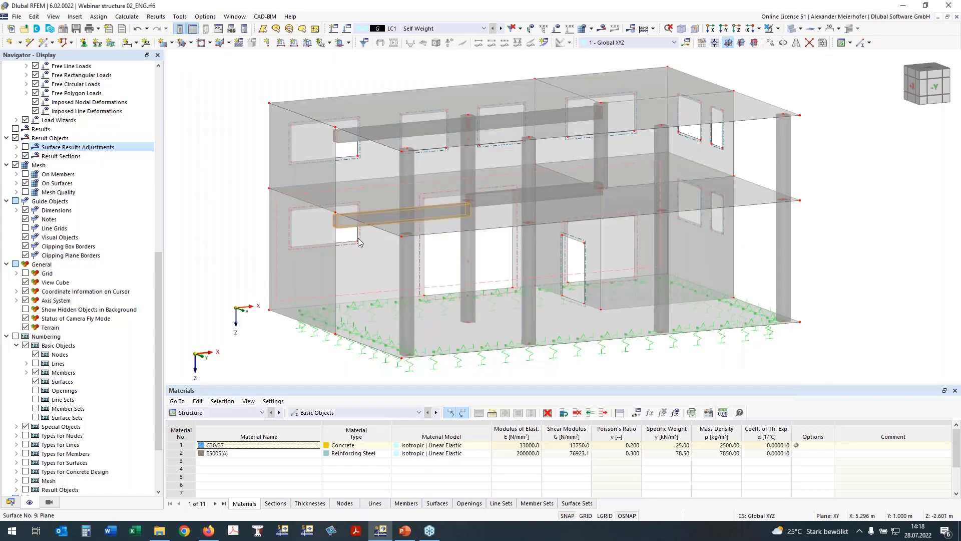
# Step: Transfer the edited rib's properties to the adjoining beam between the inner column and wall corner, and open its rib settings
pyautogui.keyDown('ctrl'); pyautogui.moveTo(241, 247); pyautogui.dragTo(244, 243, button='middle'); pyautogui.keyUp('ctrl')
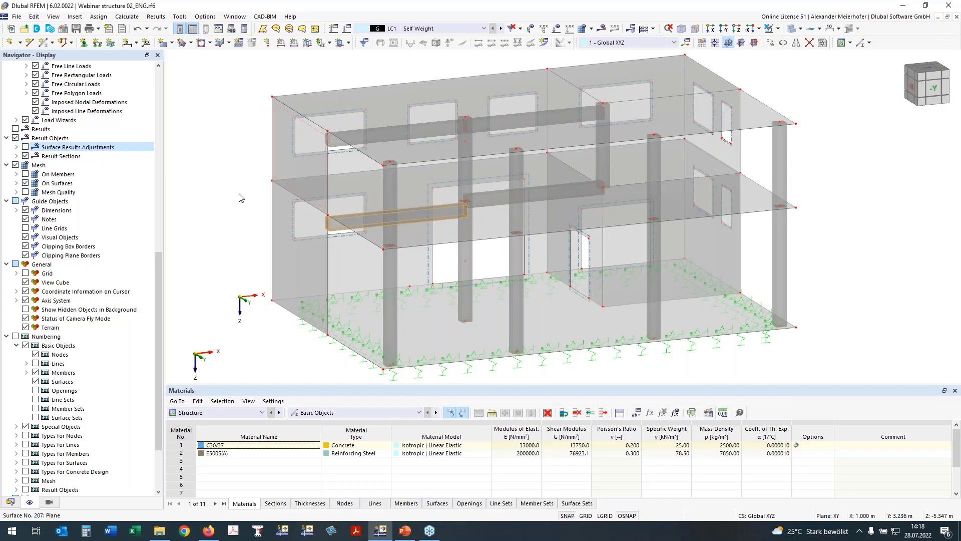
pyautogui.doubleClick(548, 194)
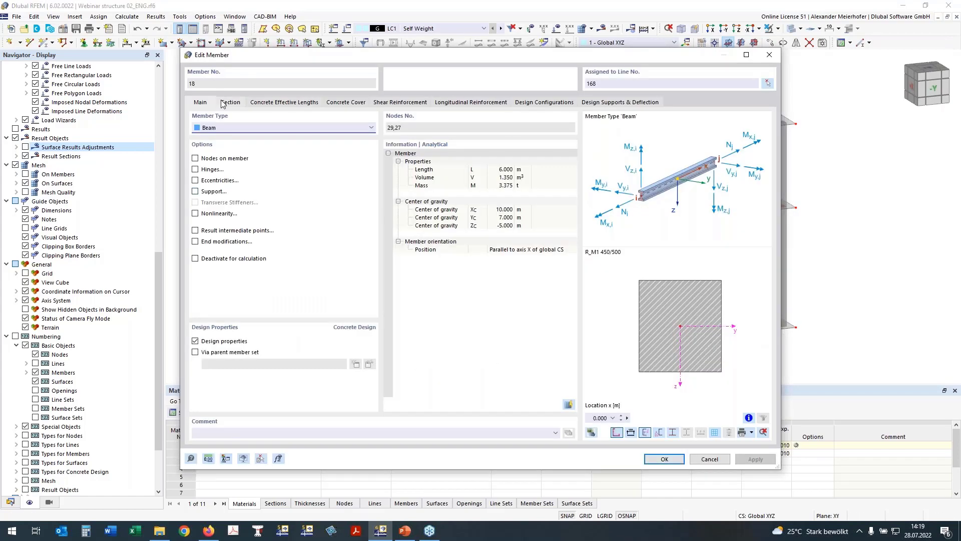
pyautogui.click(261, 459)
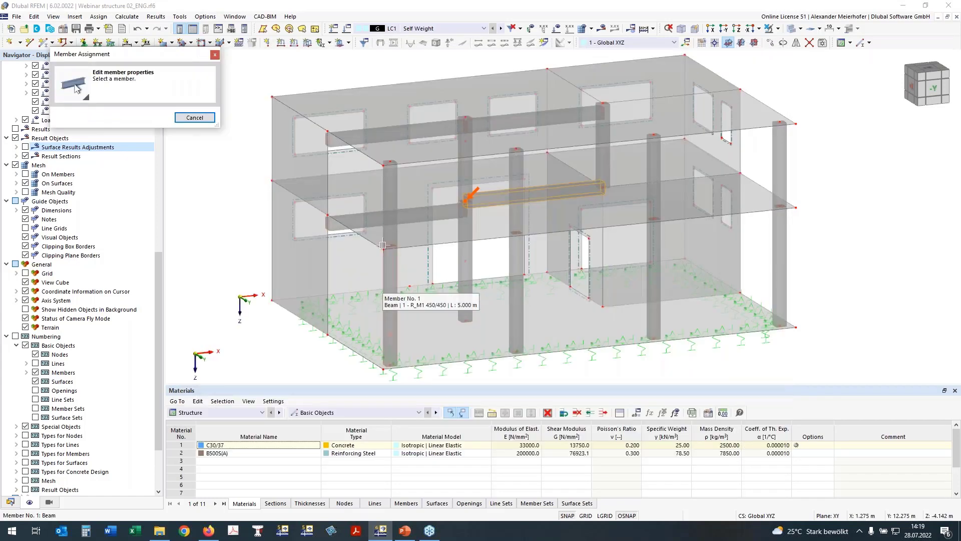
pyautogui.click(457, 200)
pyautogui.click(230, 102)
pyautogui.click(756, 350)
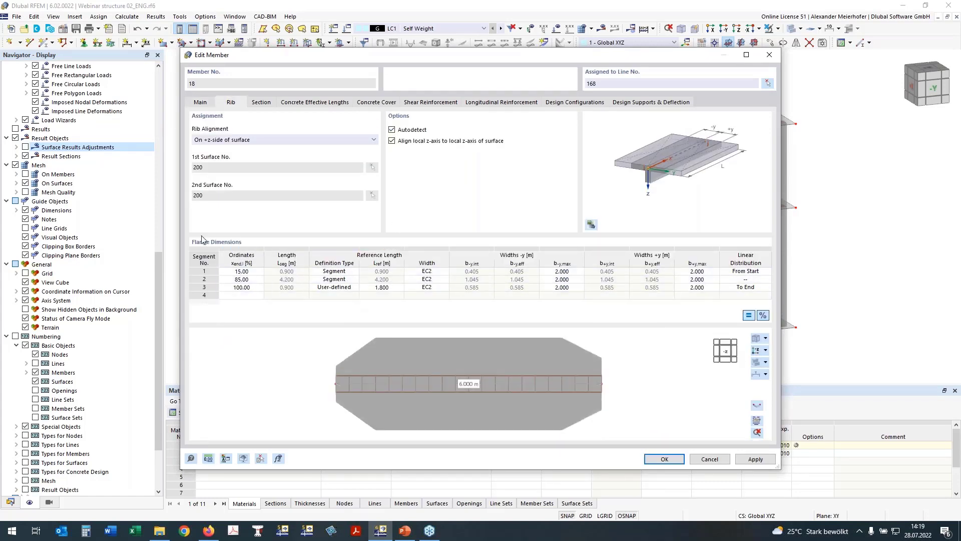
# Step: Change the reference length definition of the second rib's third flange segment to Segment
pyautogui.click(285, 288)
pyautogui.click(326, 288)
pyautogui.click(354, 288)
pyautogui.click(344, 296)
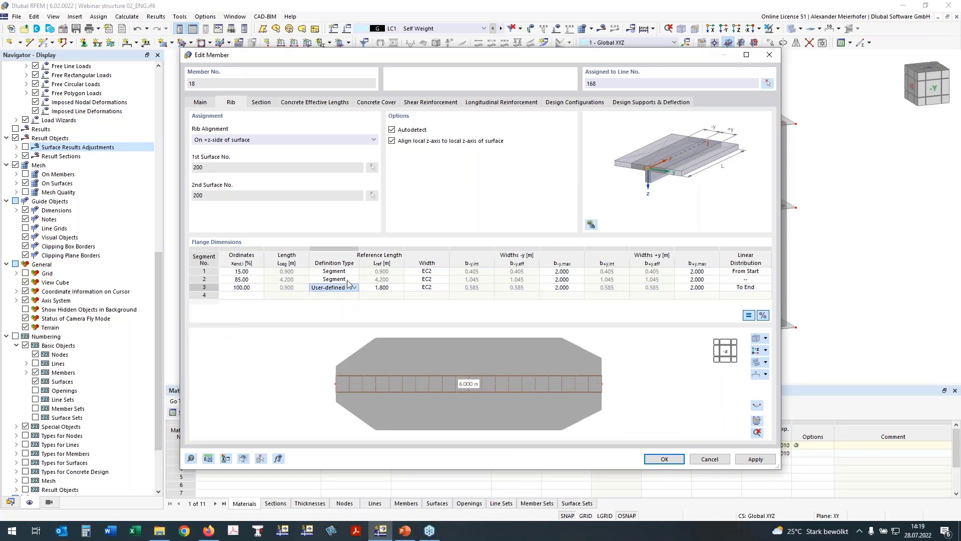
# Step: Give the second rib's first flange segment a user-defined reference length of 1.8 m and accept the member
pyautogui.click(326, 272)
pyautogui.click(355, 272)
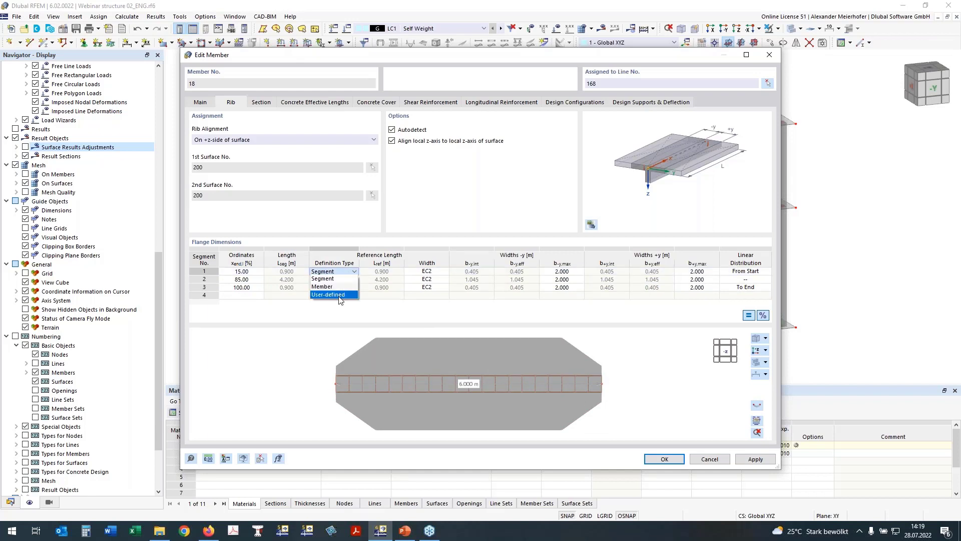
pyautogui.click(340, 295)
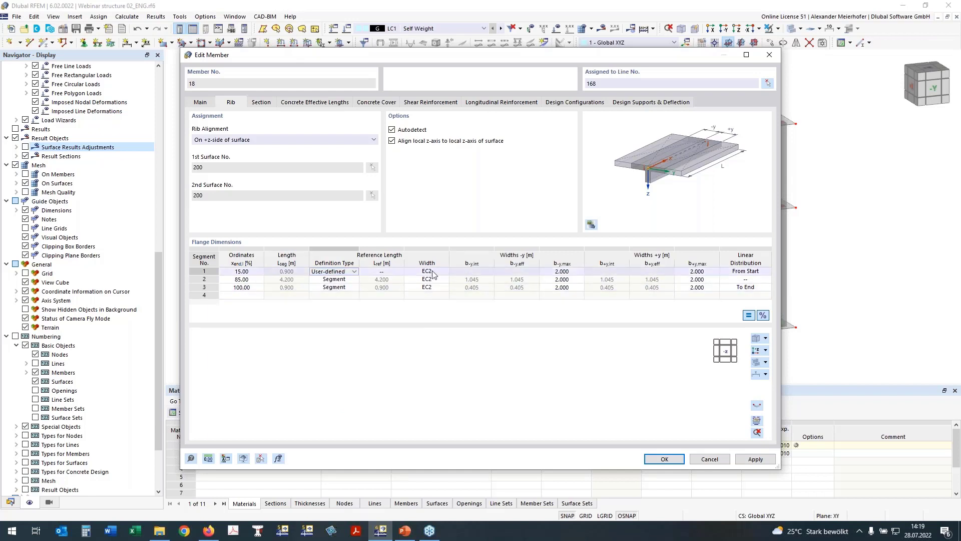
pyautogui.click(382, 272)
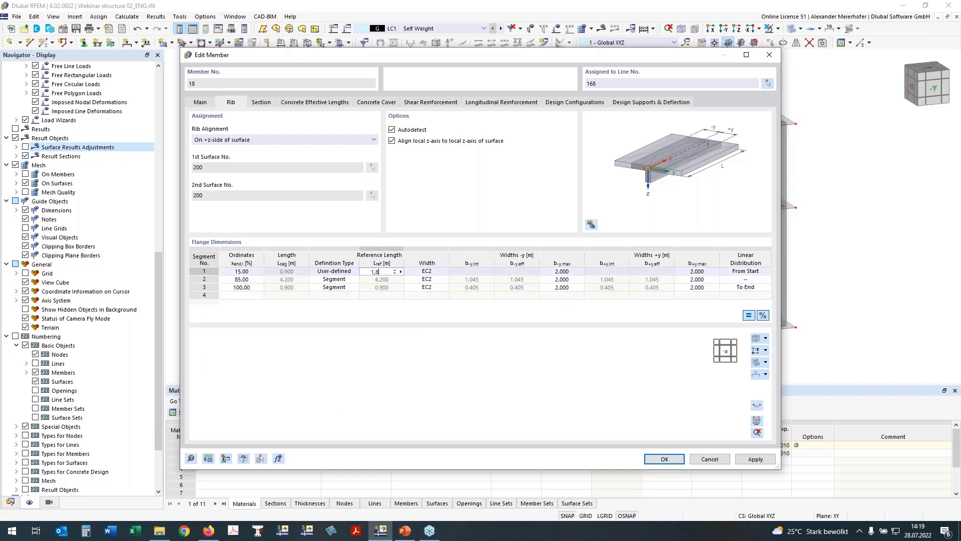
pyautogui.write('1,8')
pyautogui.press('Tab')
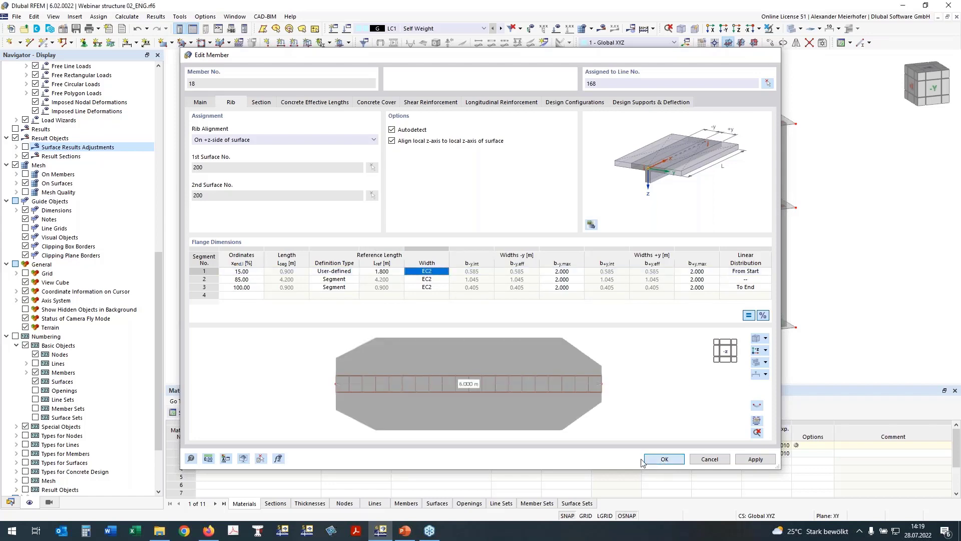
pyautogui.click(644, 461)
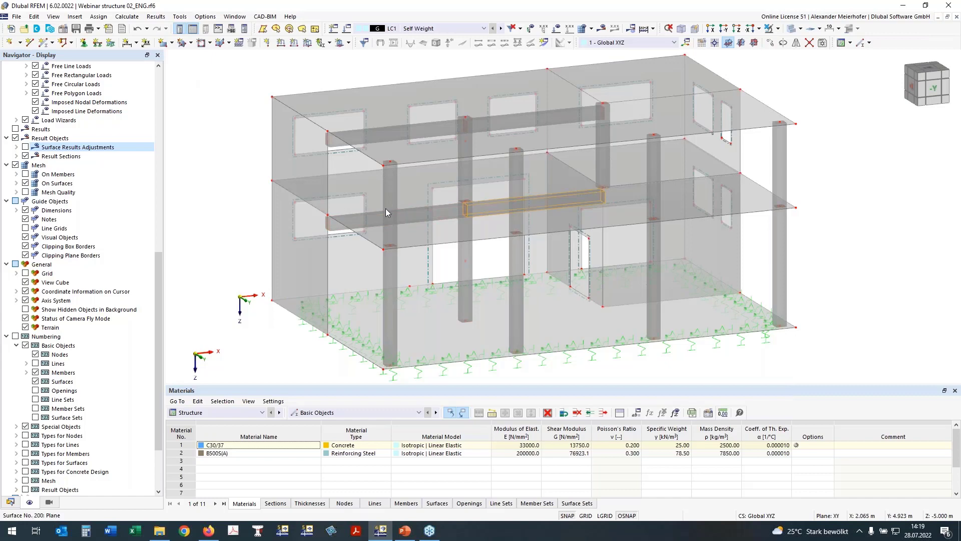
# Step: Select the entire upper storey and hide it so only the ground floor with its slab and ribs remains
pyautogui.keyDown('ctrl'); pyautogui.moveTo(909, 215); pyautogui.dragTo(789, 175, button='middle'); pyautogui.keyUp('ctrl')
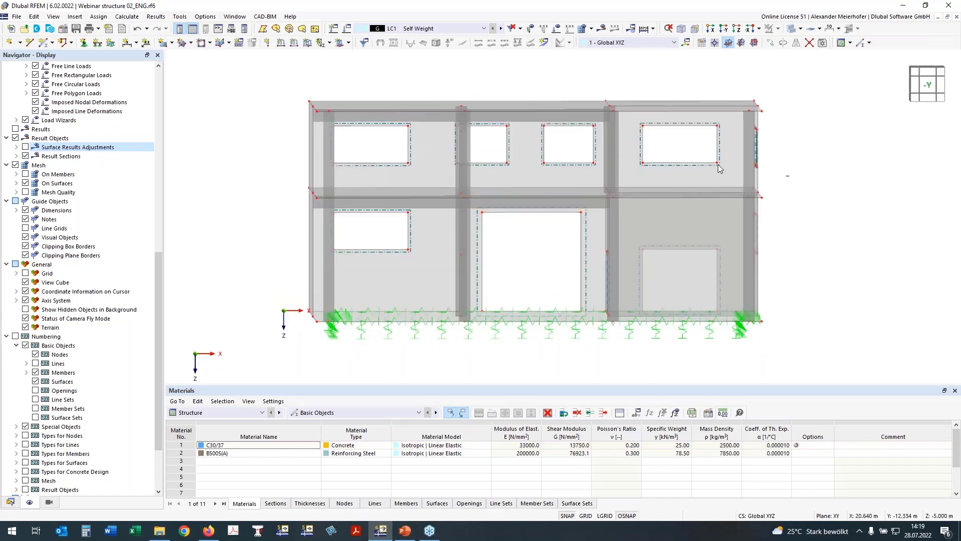
pyautogui.moveTo(566, 143); pyautogui.dragTo(200, 99)
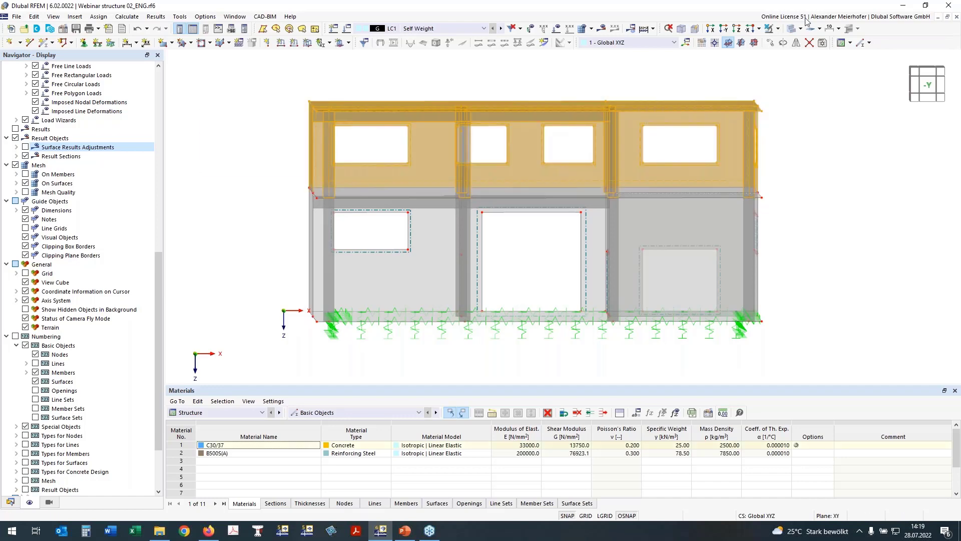
pyautogui.click(790, 30)
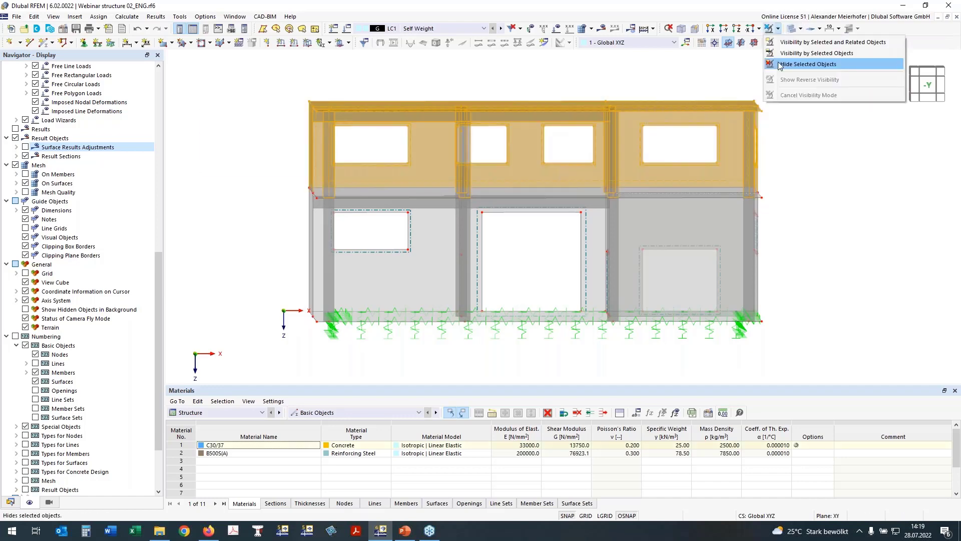
pyautogui.click(801, 65)
pyautogui.keyDown('ctrl'); pyautogui.moveTo(815, 168); pyautogui.dragTo(292, 140, button='middle'); pyautogui.keyUp('ctrl')
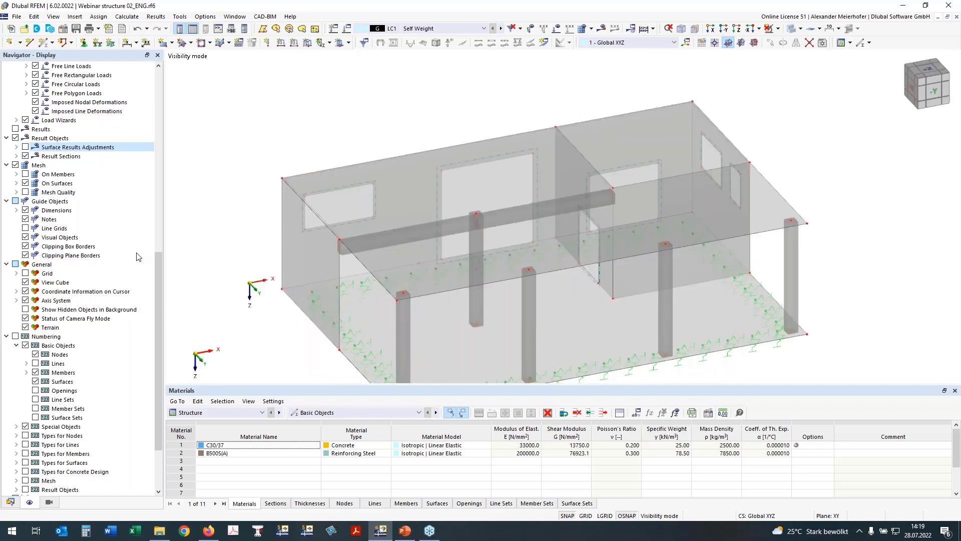
# Step: Turn on the Rib Section display for members to show the flange widths of both ribs
pyautogui.scroll(15, 75, 301)
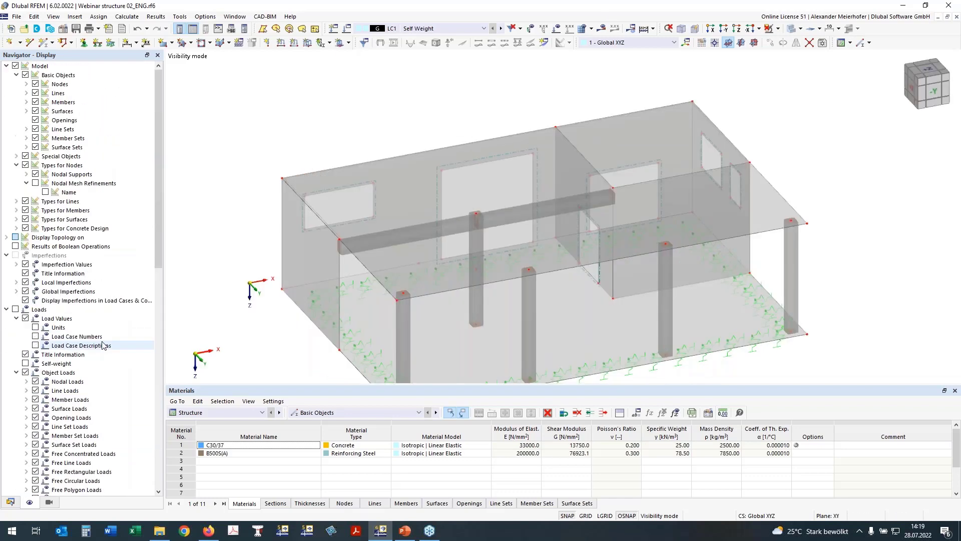
pyautogui.click(27, 102)
pyautogui.click(45, 120)
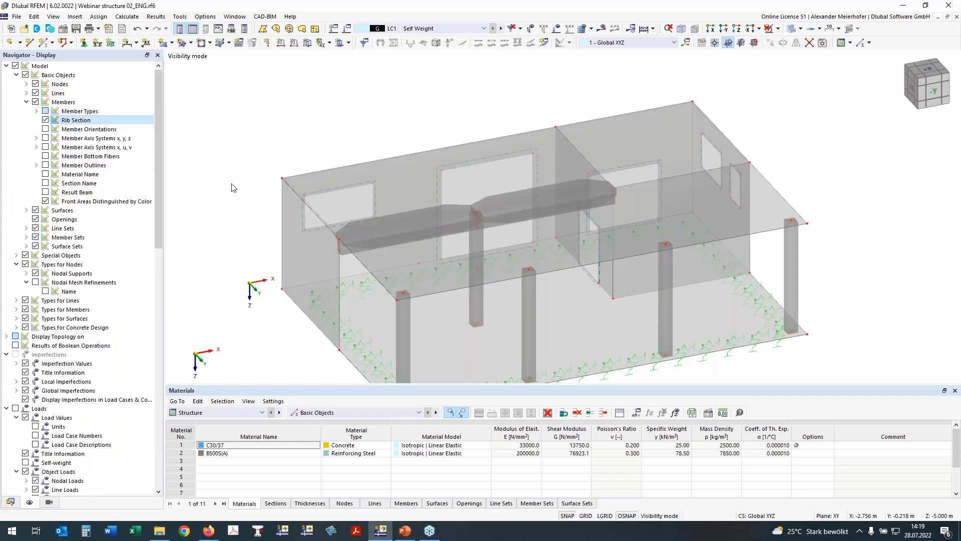
pyautogui.keyDown('ctrl'); pyautogui.moveTo(851, 167); pyautogui.dragTo(851, 199, button='middle'); pyautogui.keyUp('ctrl')
pyautogui.rightClick(851, 198)
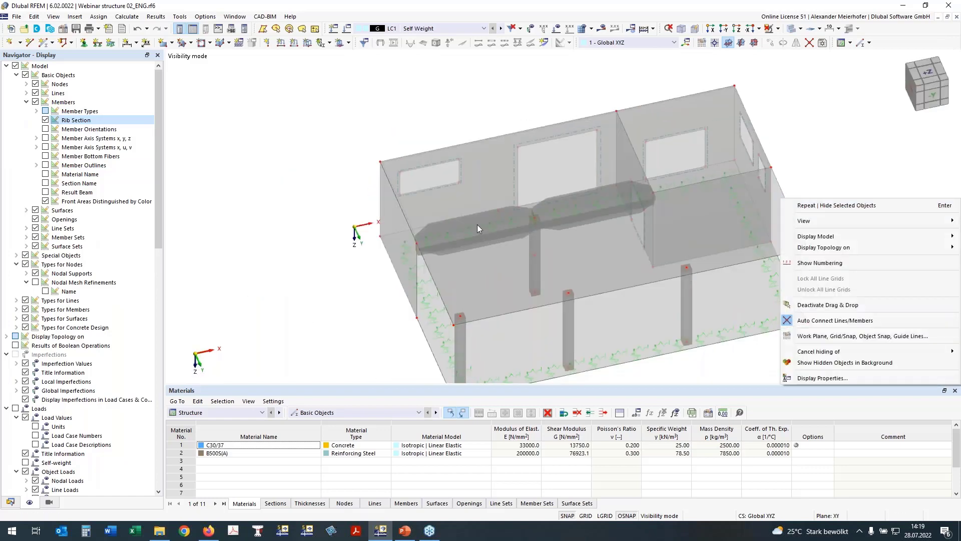
pyautogui.moveTo(310, 271); pyautogui.dragTo(261, 180, button='middle')
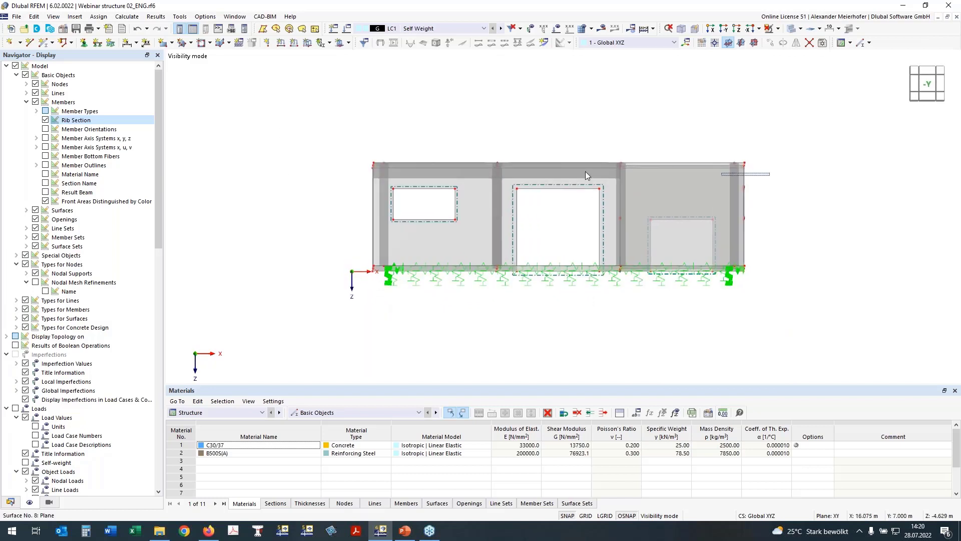
# Step: Isolate the slab above the ground floor together with its two ribs
pyautogui.moveTo(781, 183)
pyautogui.mouseDown()
pyautogui.moveTo(314, 102)
pyautogui.moveTo(768, 197)
pyautogui.moveTo(796, 191)
pyautogui.mouseUp()
pyautogui.click(199, 103)
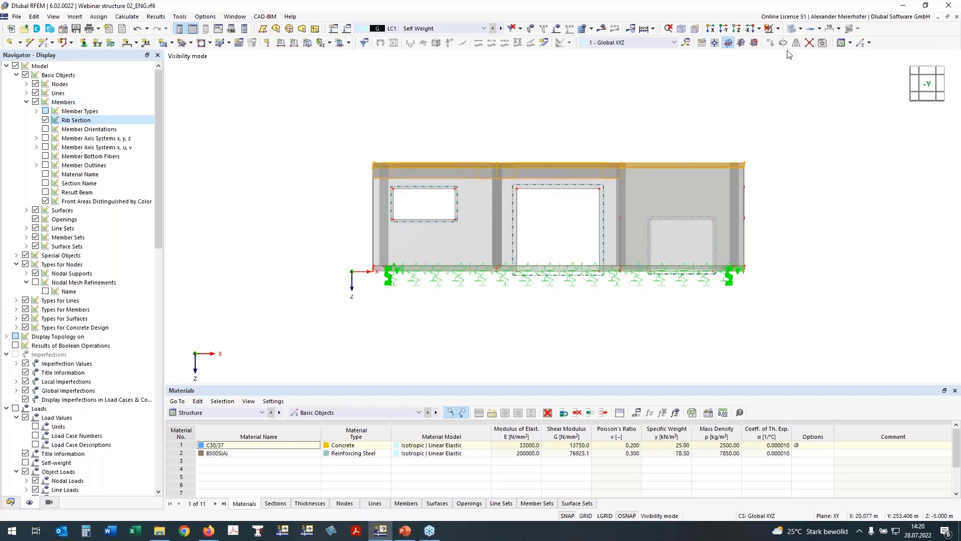
pyautogui.click(776, 30)
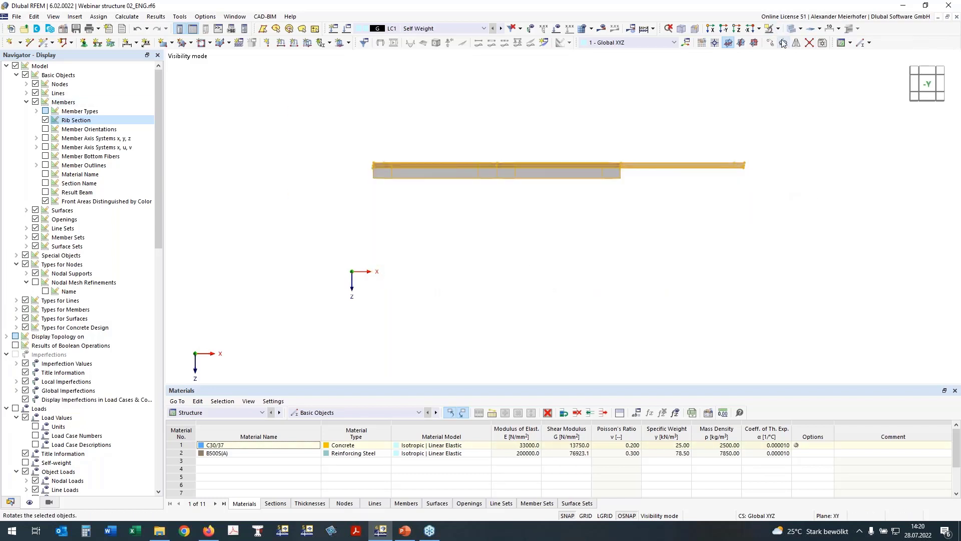
pyautogui.click(924, 69)
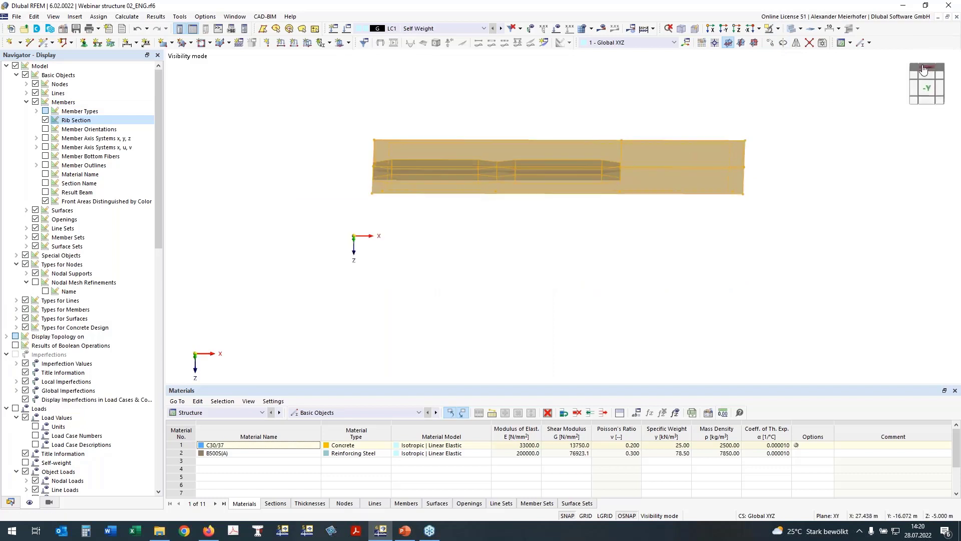
pyautogui.click(924, 68)
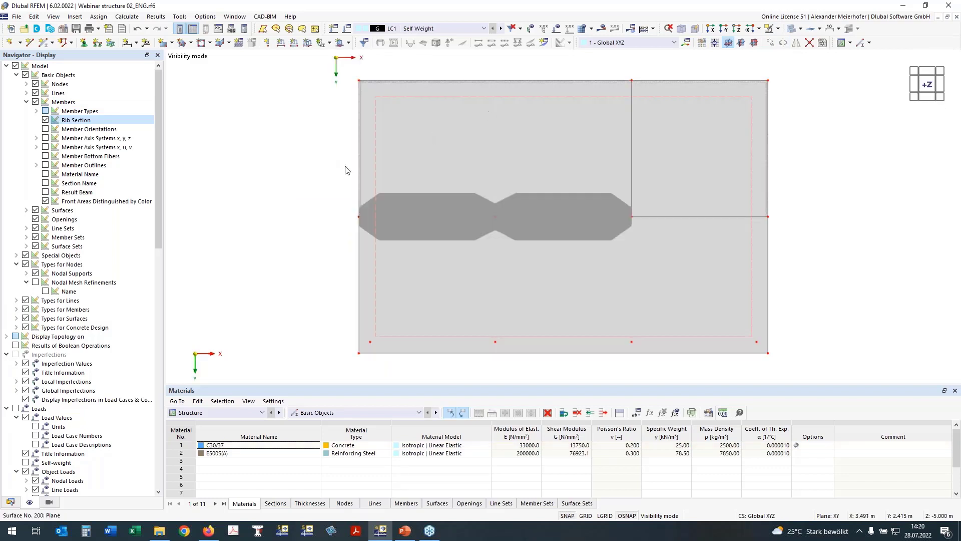
# Step: Open the slab's surface properties and review the XC1 concrete durability assignment and the reinforcement directions
pyautogui.doubleClick(404, 105)
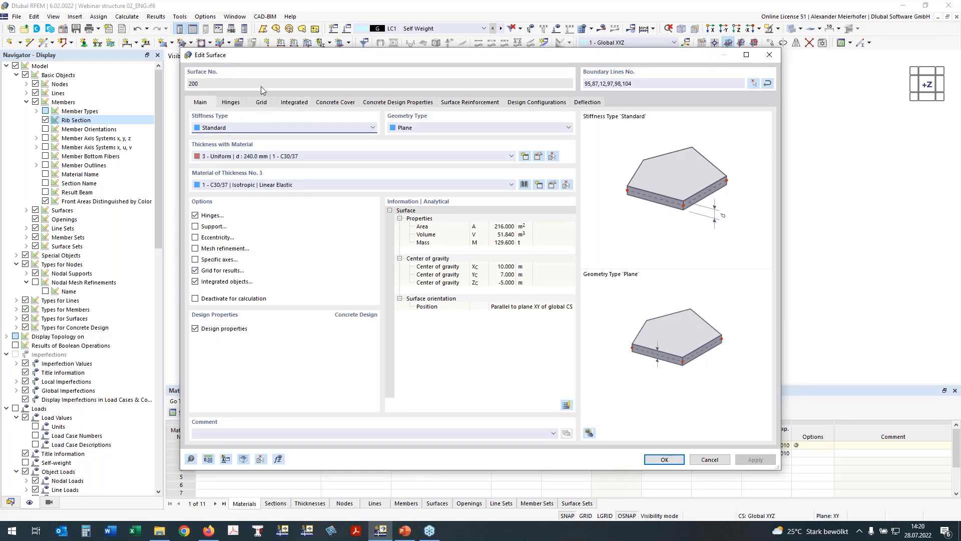
pyautogui.click(330, 103)
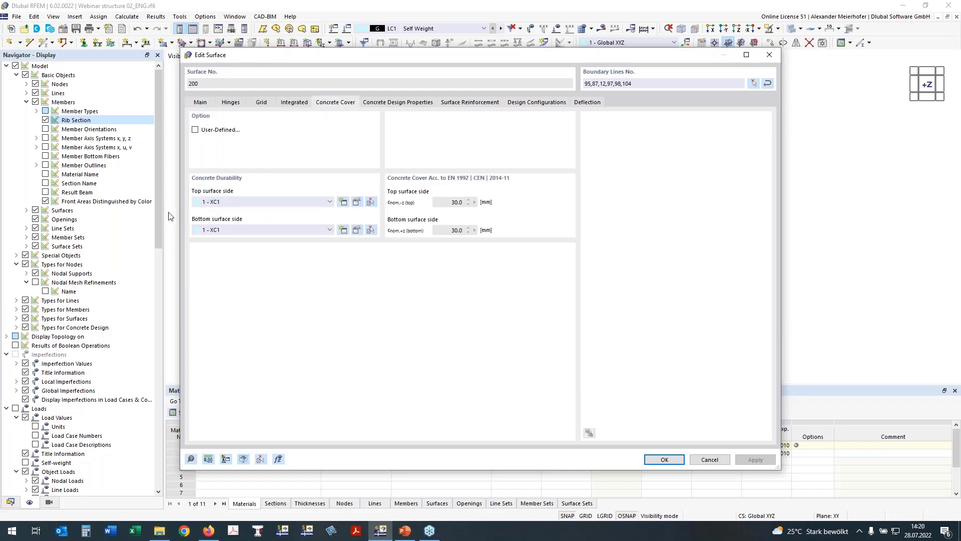
pyautogui.click(223, 202)
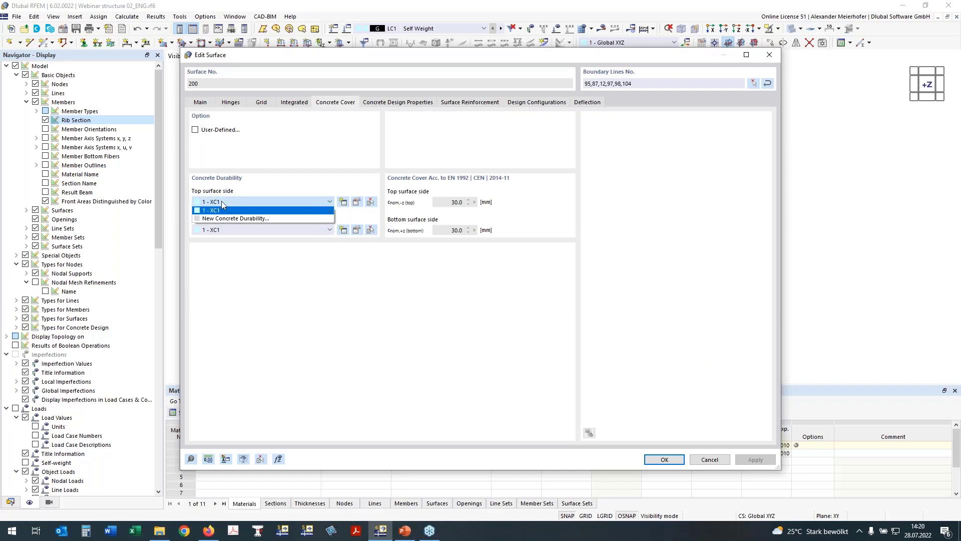
pyautogui.click(225, 210)
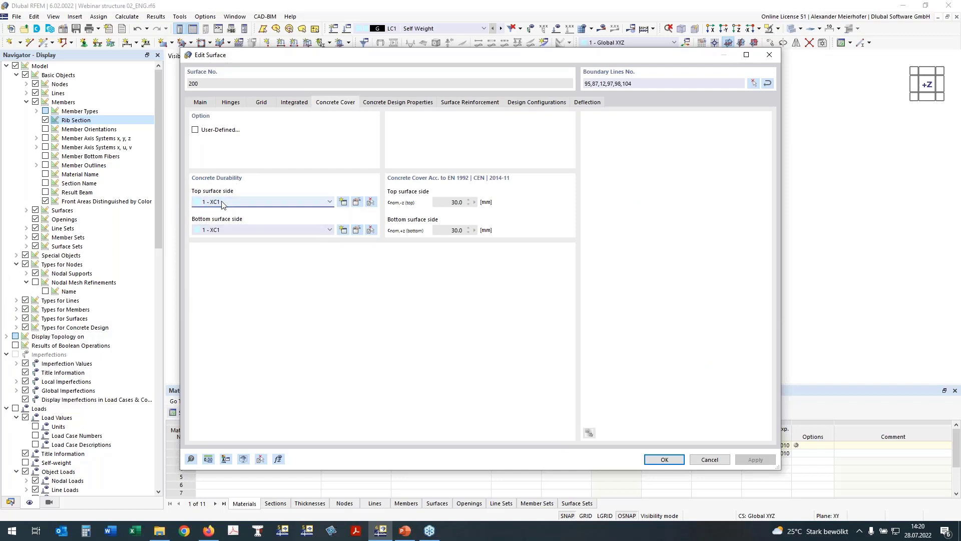
pyautogui.click(405, 103)
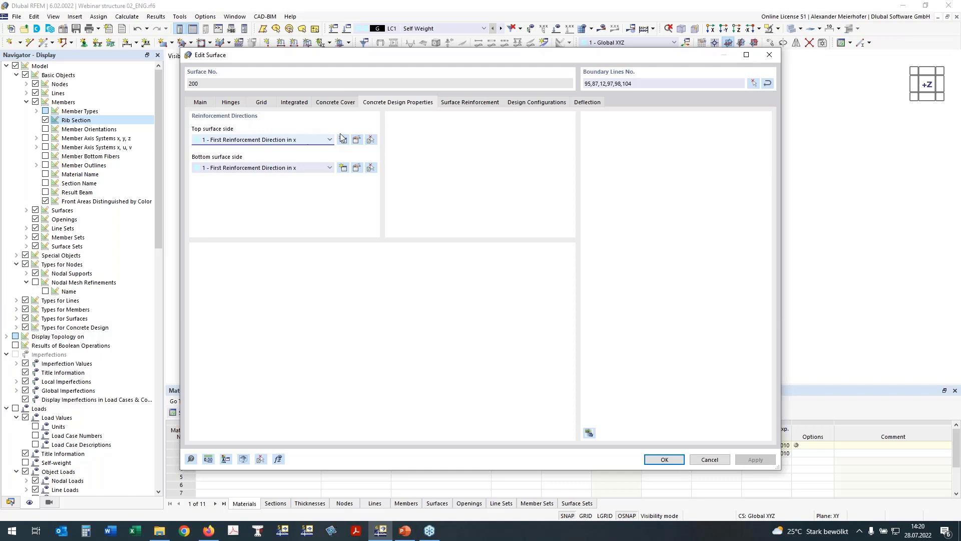
# Step: Create a surface reinforcement for the slab with additional transverse reinforcement and name it "Basic Reinforcement"
pyautogui.click(475, 104)
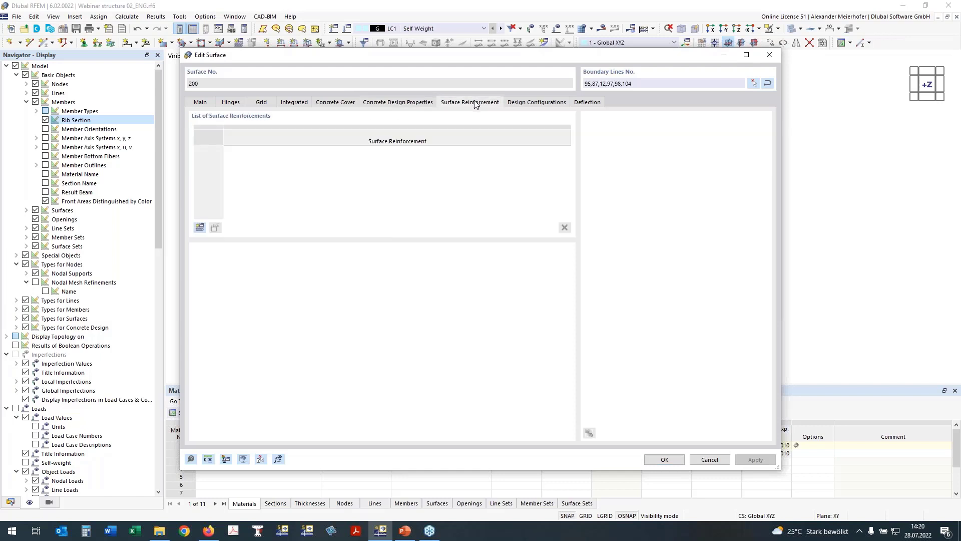
pyautogui.moveTo(446, 64); pyautogui.dragTo(447, 110)
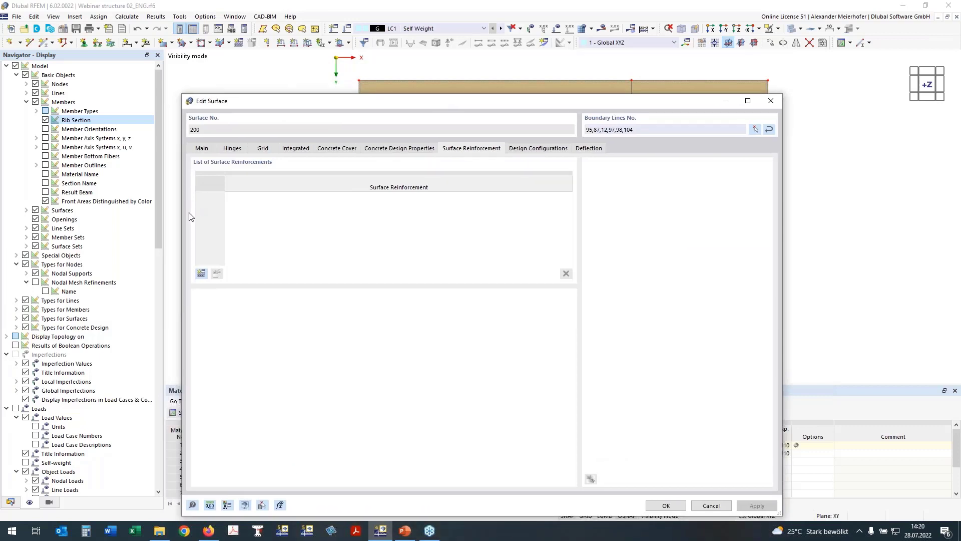
pyautogui.click(202, 274)
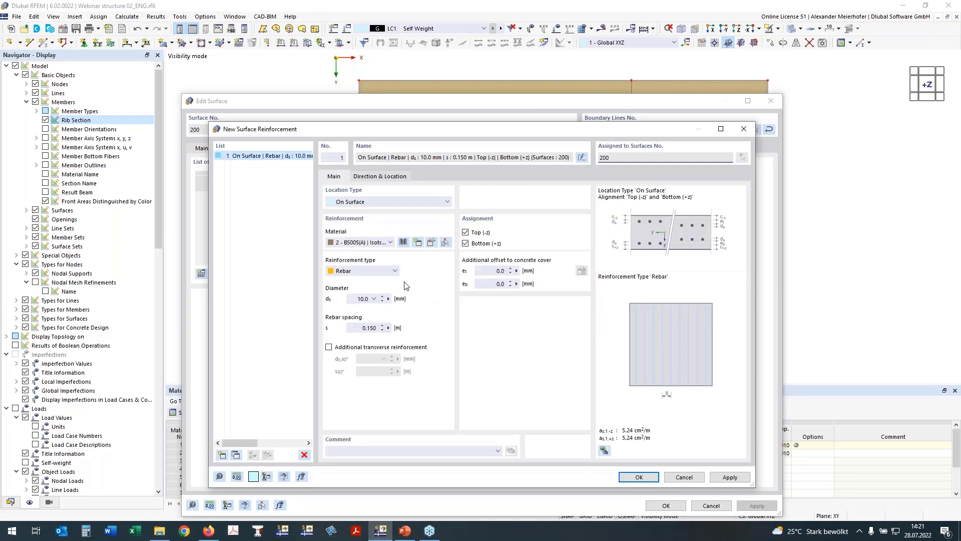
pyautogui.click(331, 346)
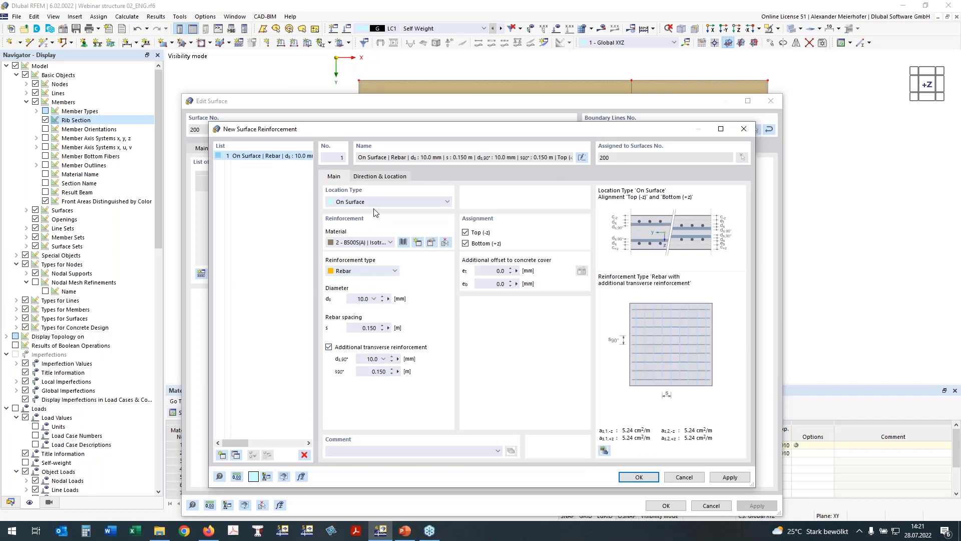
pyautogui.click(582, 157)
pyautogui.write('Basic Reinf')
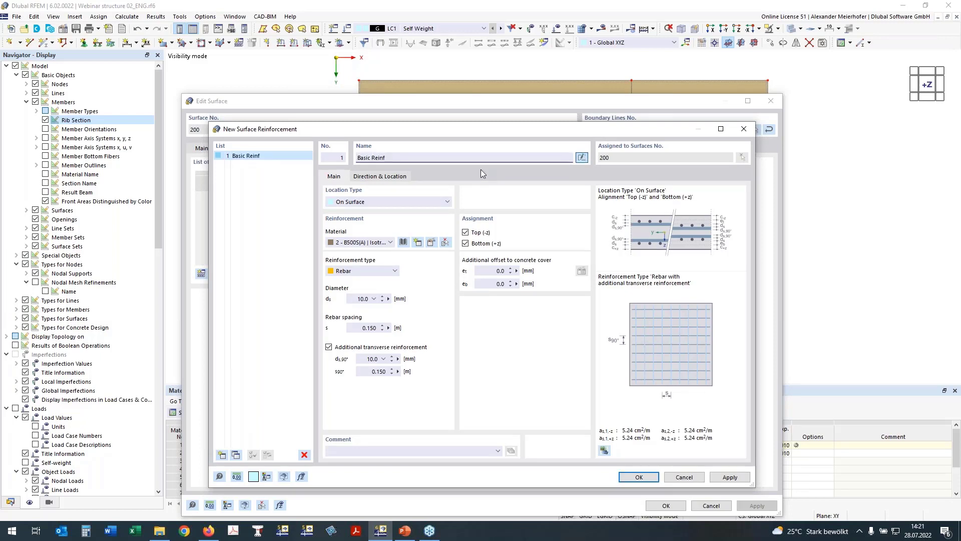
pyautogui.write('orcement')
# Step: Set the rebar spacing to 0.1 m in both the main and transverse directions and accept the surface reinforcement
pyautogui.doubleClick(372, 328)
pyautogui.write('1')
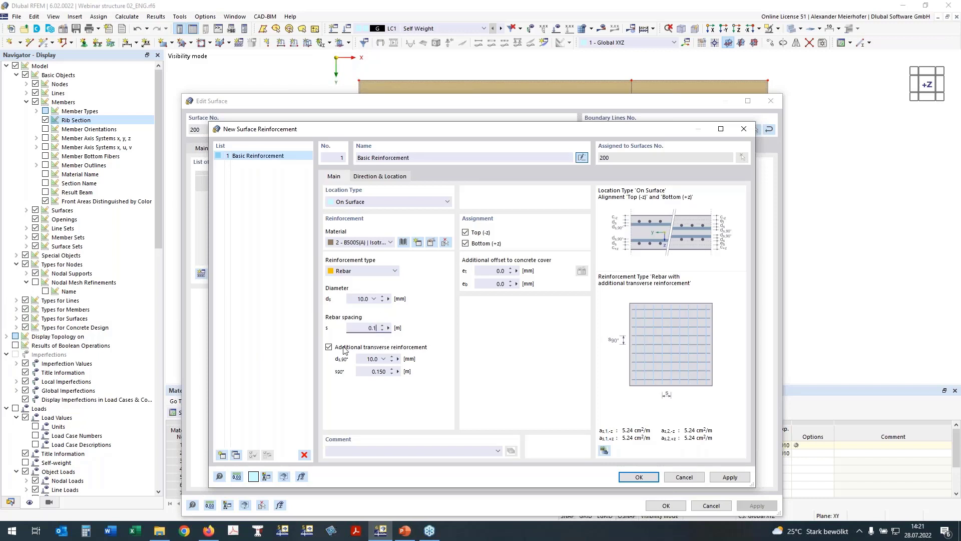
pyautogui.doubleClick(380, 375)
pyautogui.write('1')
pyautogui.click(358, 299)
pyautogui.click(639, 477)
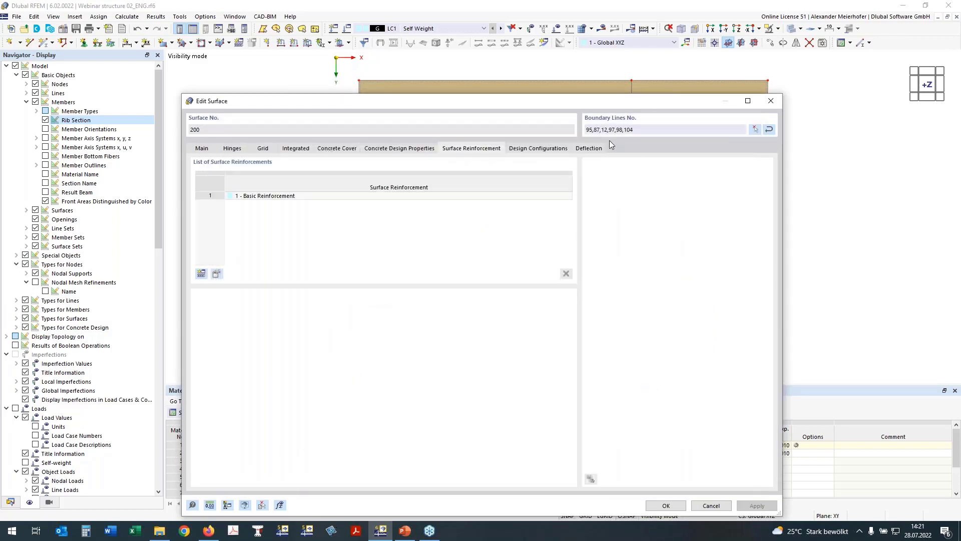
# Step: Check the slab's design configurations and set its deflection displacement reference to "Parallel surface at the point of minimum nodal deformation"
pyautogui.click(539, 149)
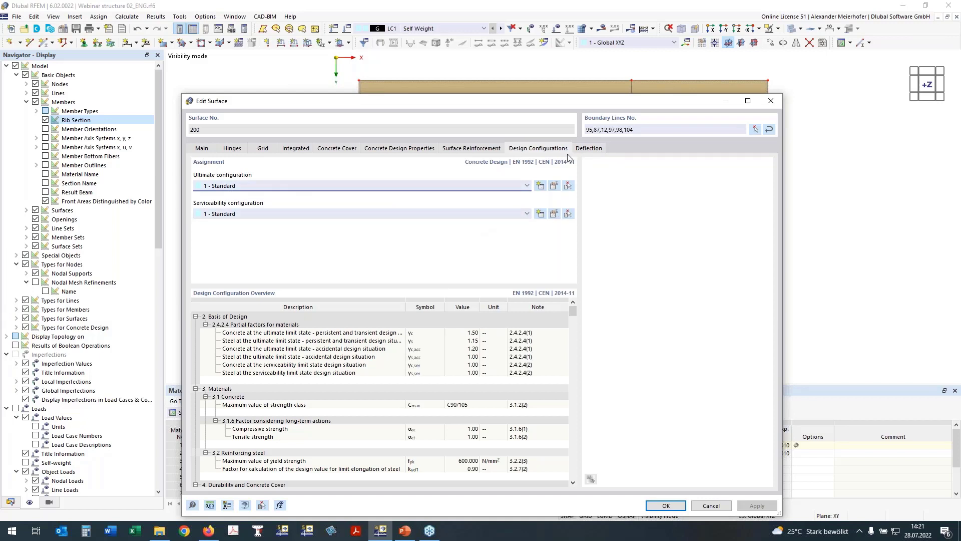
pyautogui.click(593, 151)
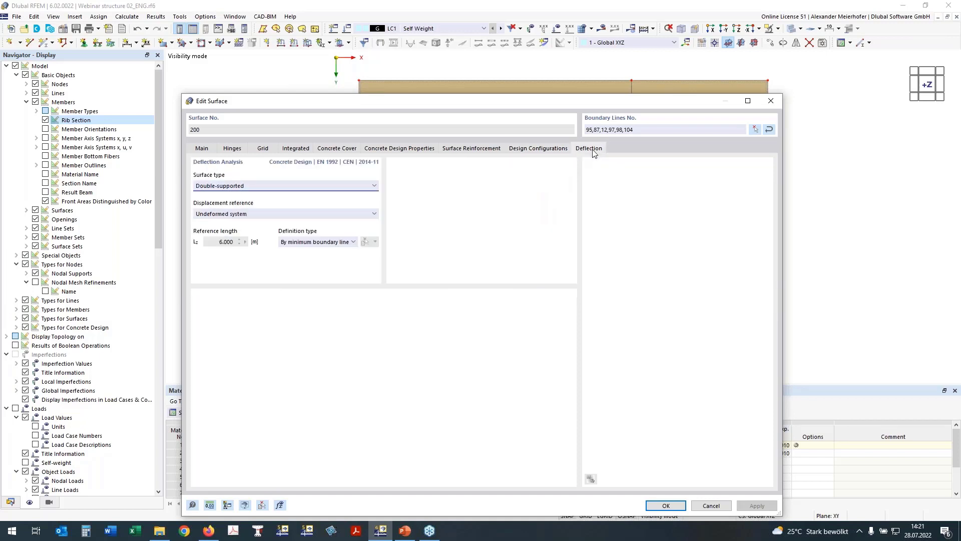
pyautogui.moveTo(447, 95); pyautogui.dragTo(445, 164)
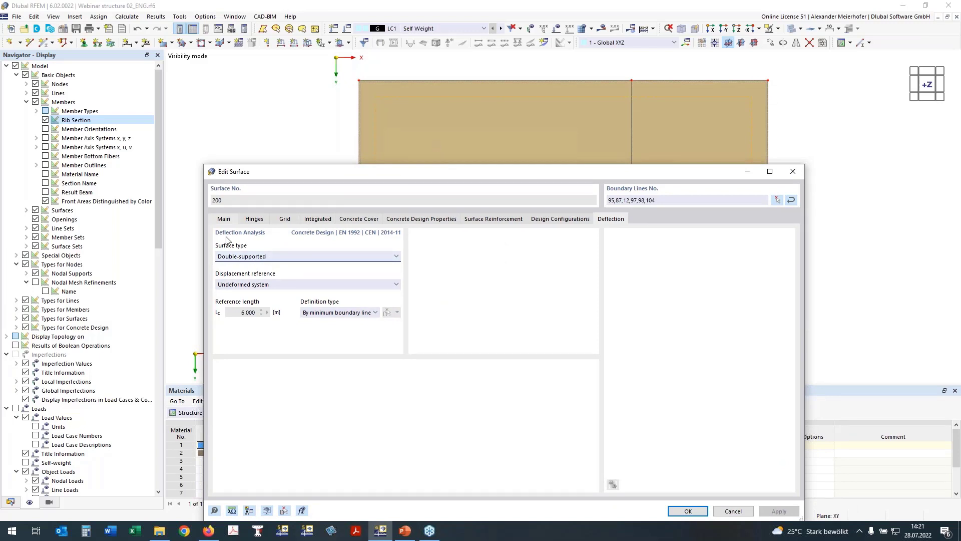
pyautogui.click(236, 284)
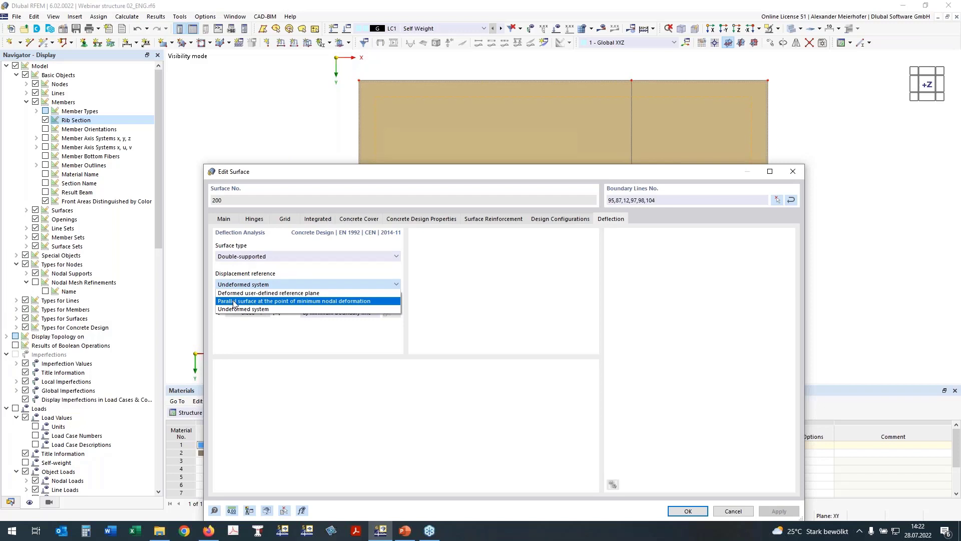
pyautogui.click(235, 301)
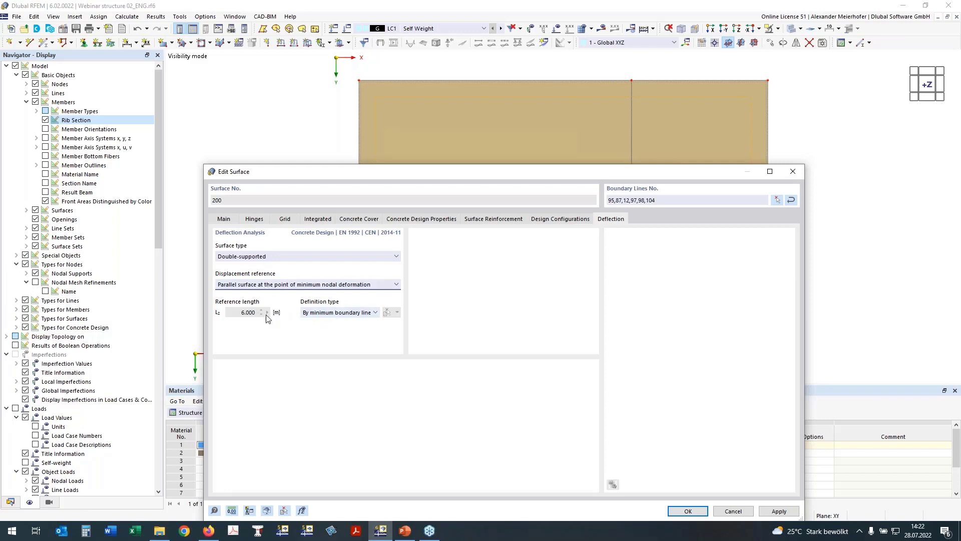
# Step: Define the slab's 5.5 m deflection reference length manually from the node between the ribs and the column node below it, and accept the surface
pyautogui.click(340, 316)
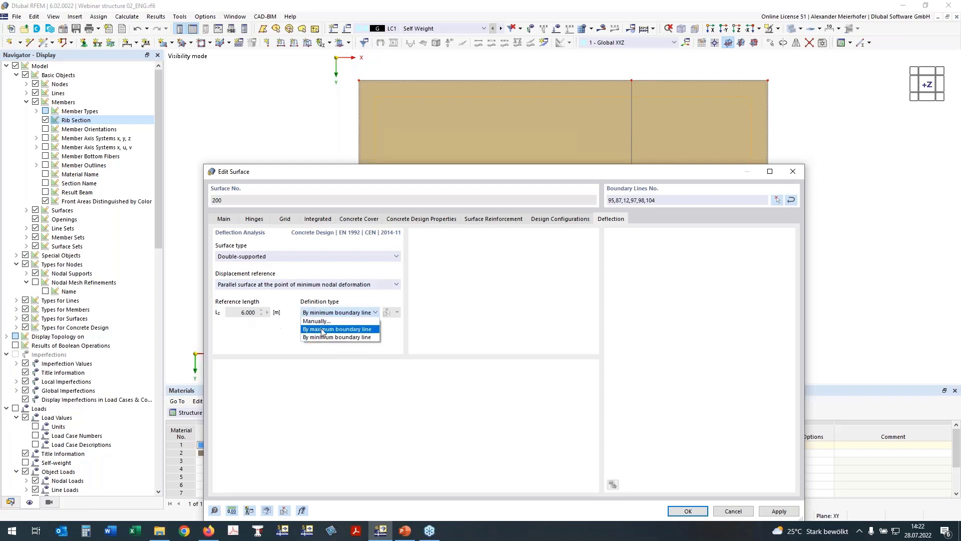
pyautogui.click(340, 321)
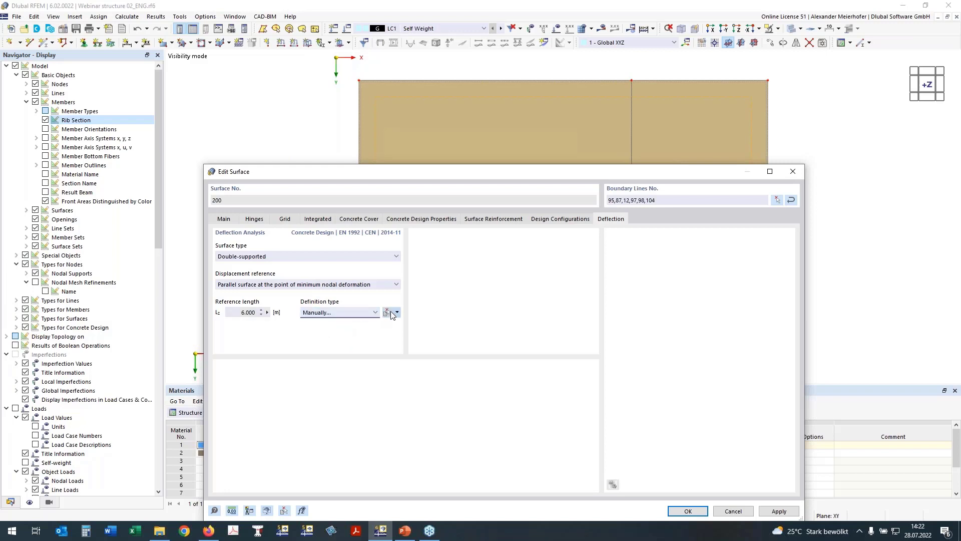
pyautogui.click(391, 311)
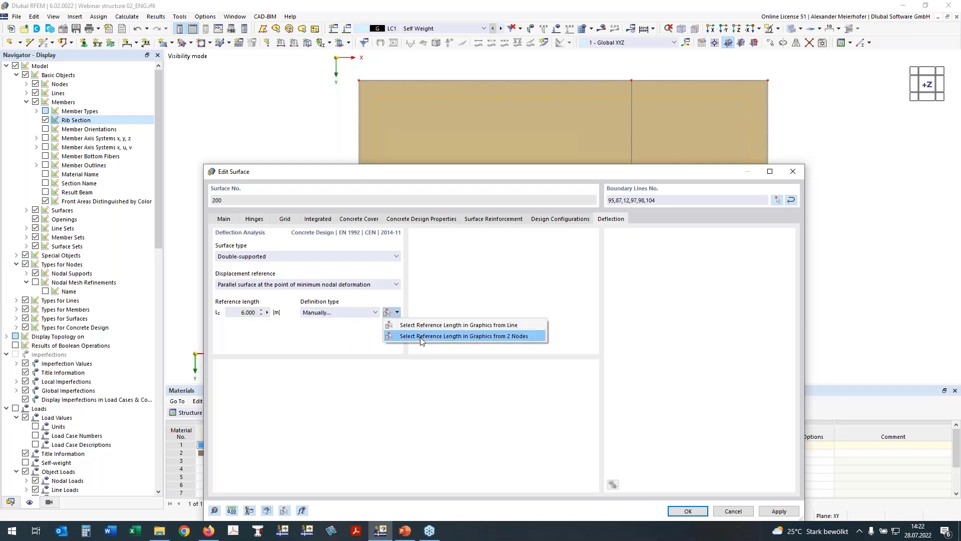
pyautogui.click(421, 338)
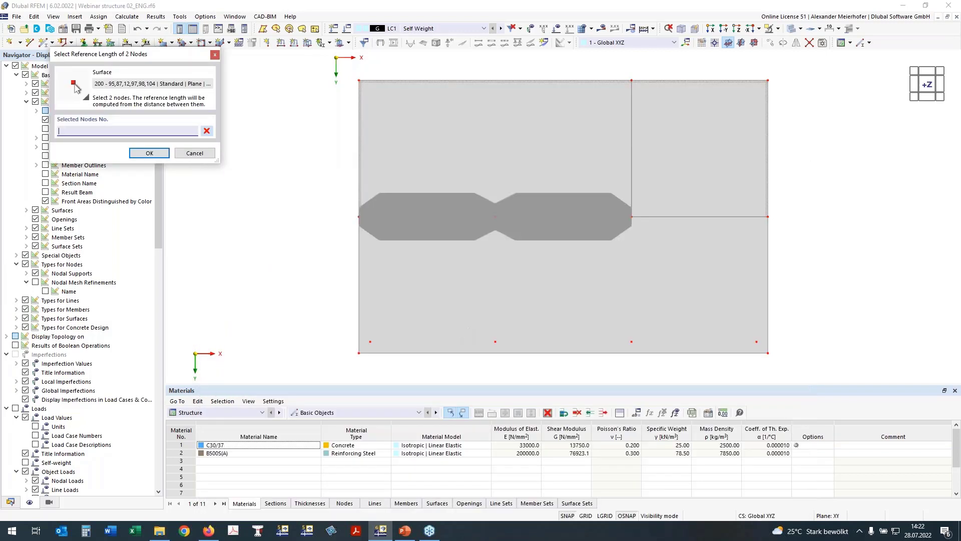
pyautogui.click(495, 216)
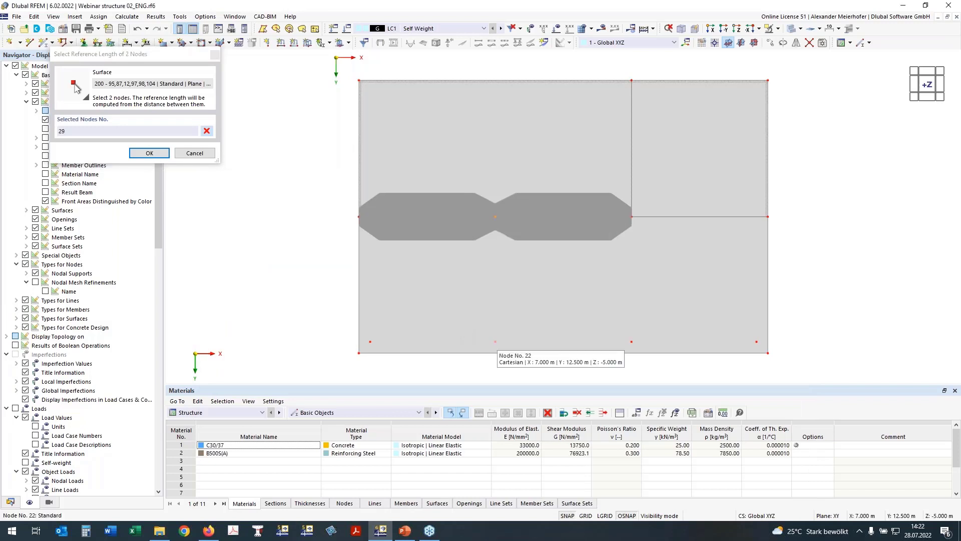
pyautogui.click(495, 341)
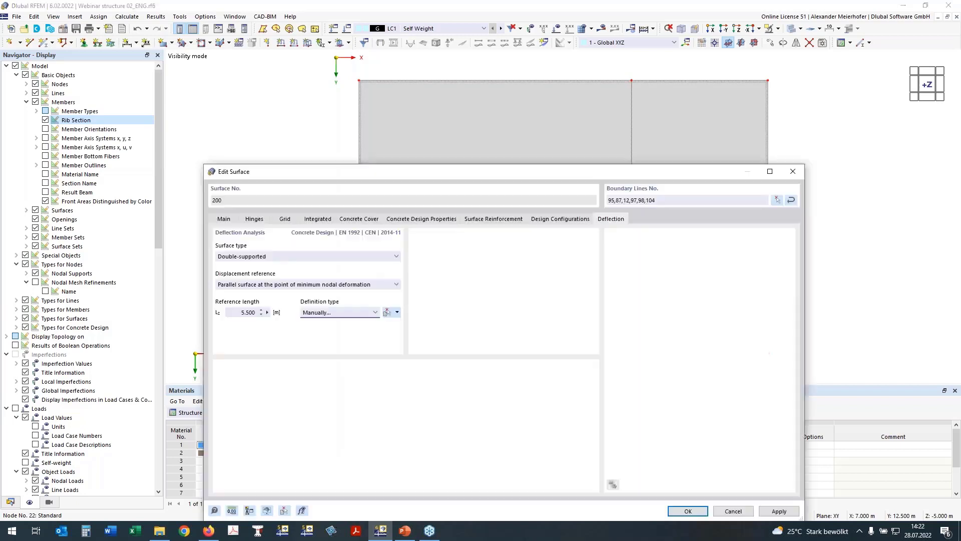
pyautogui.click(690, 513)
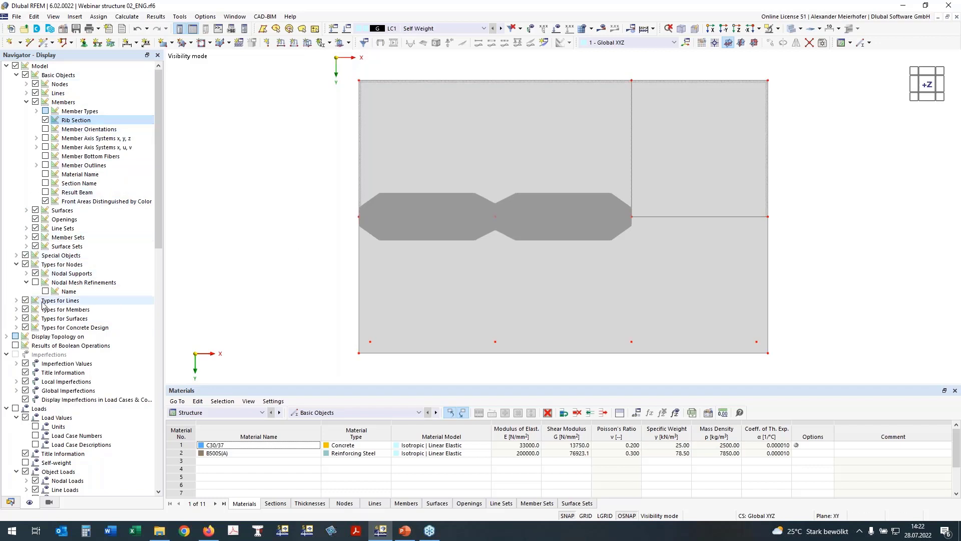
# Step: Turn on the On Surface display of the longitudinal surface reinforcement under the concrete design types
pyautogui.click(17, 327)
pyautogui.scroll(-2, 33, 320)
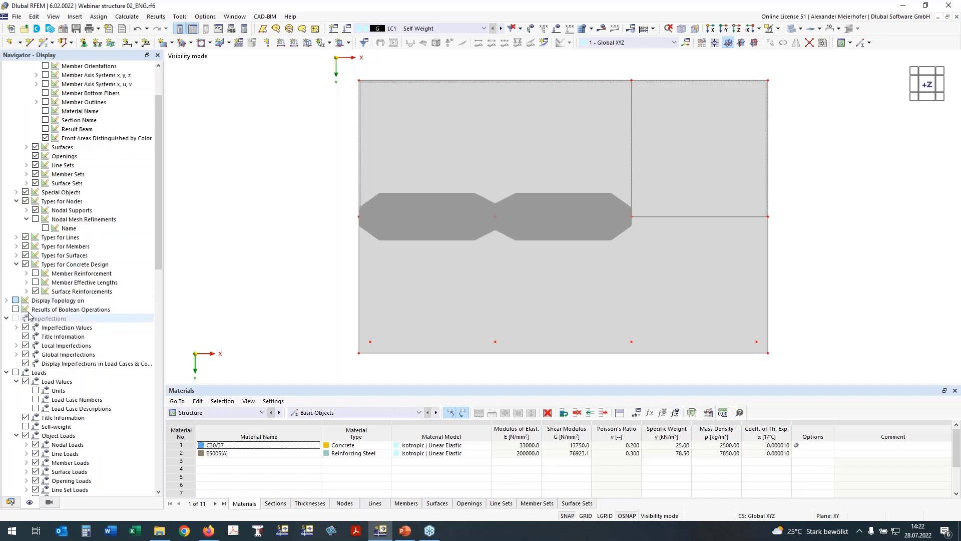
pyautogui.click(27, 292)
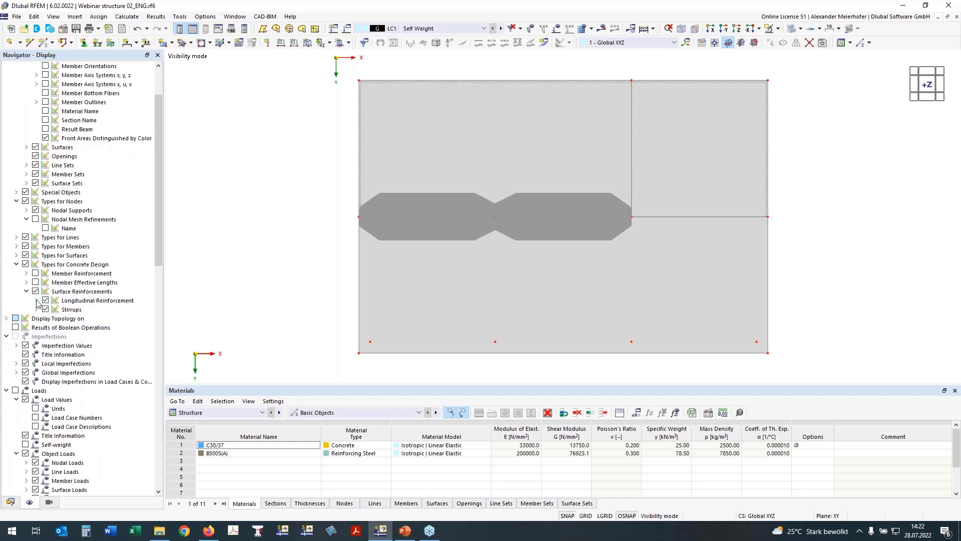
pyautogui.click(36, 301)
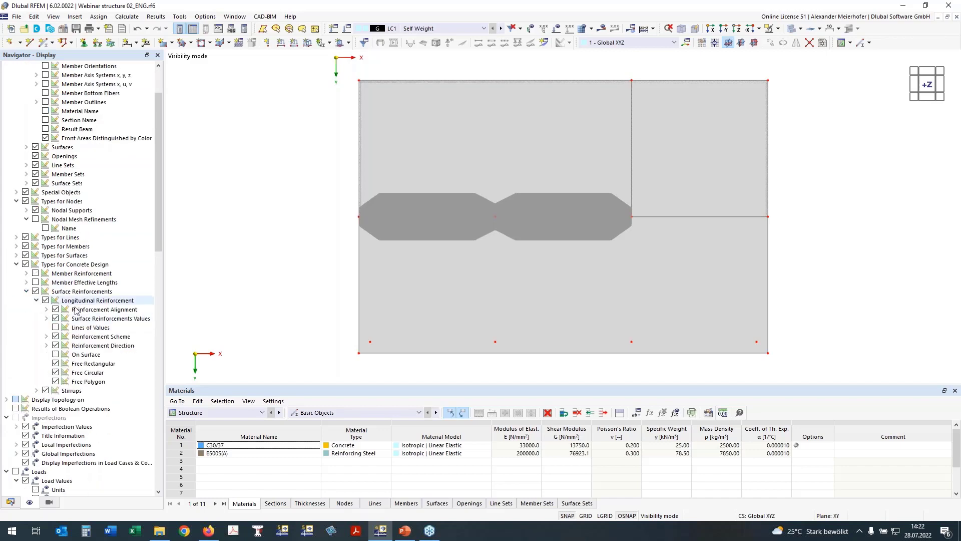
pyautogui.click(55, 355)
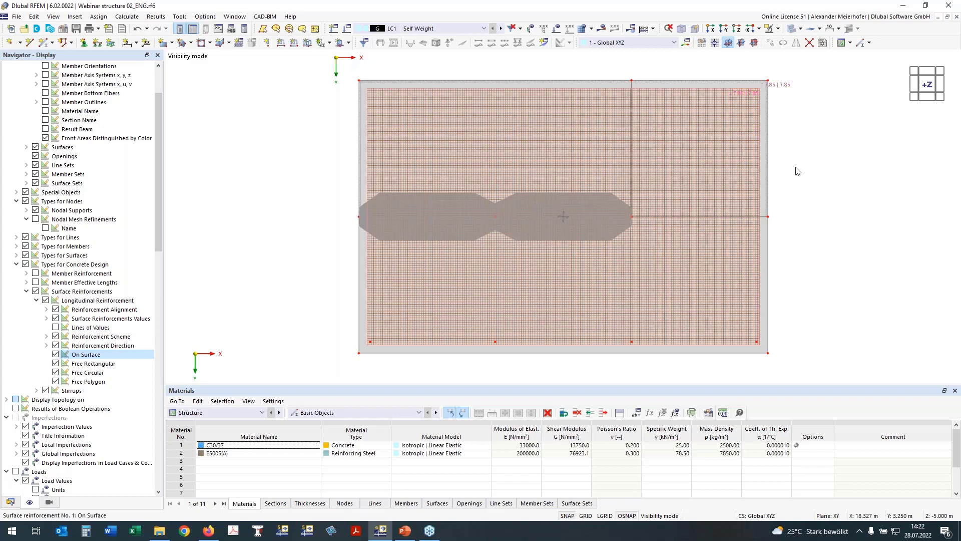
# Step: Inspect the slab's reinforcement mesh and turn off the Surface Reinforcements display
pyautogui.keyDown('ctrl'); pyautogui.moveTo(797, 171); pyautogui.dragTo(792, 207, button='middle'); pyautogui.keyUp('ctrl')
pyautogui.click(926, 83)
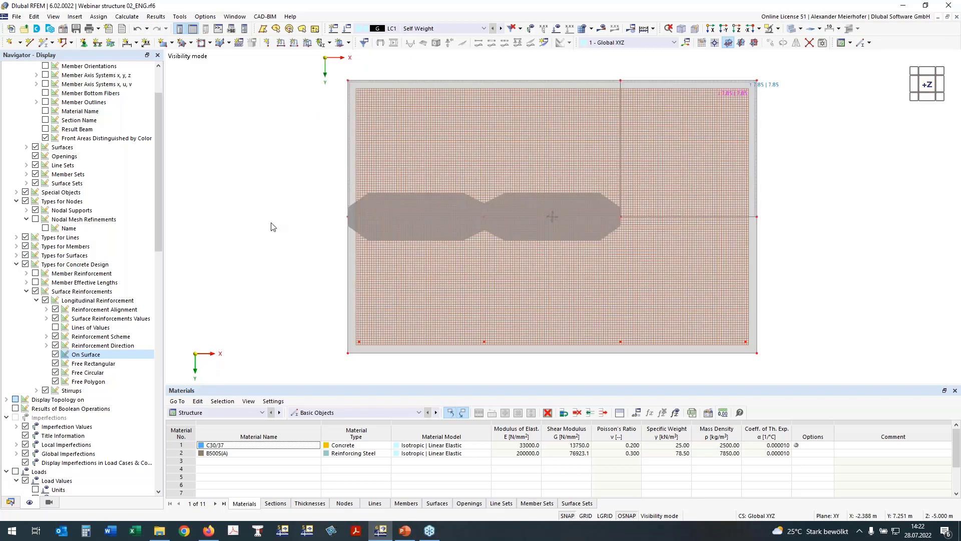
pyautogui.click(36, 292)
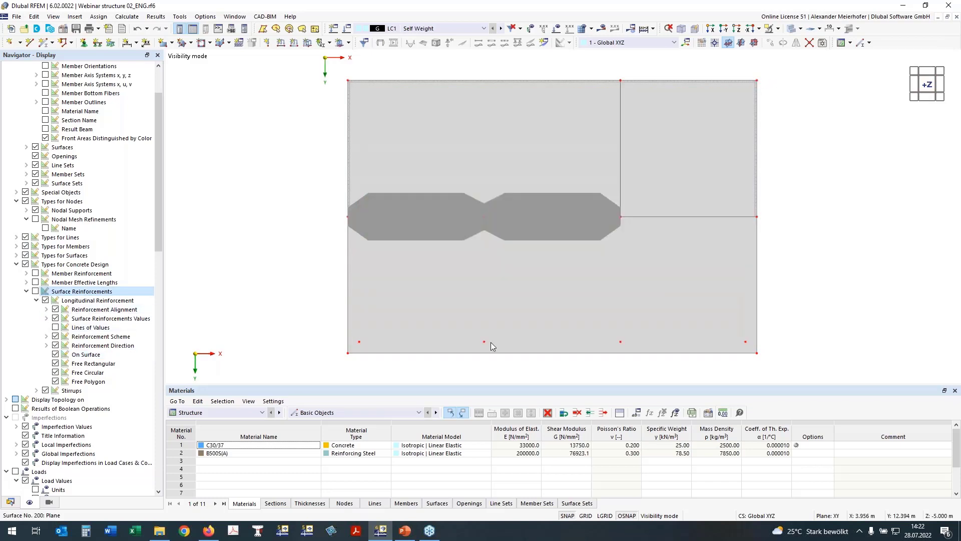
# Step: Select the four column nodes along the slab's long edge together and activate Punching Design for them
pyautogui.keyDown('ctrl'); pyautogui.moveTo(326, 205); pyautogui.dragTo(302, 357, button='middle'); pyautogui.keyUp('ctrl')
pyautogui.moveTo(295, 307); pyautogui.dragTo(825, 357)
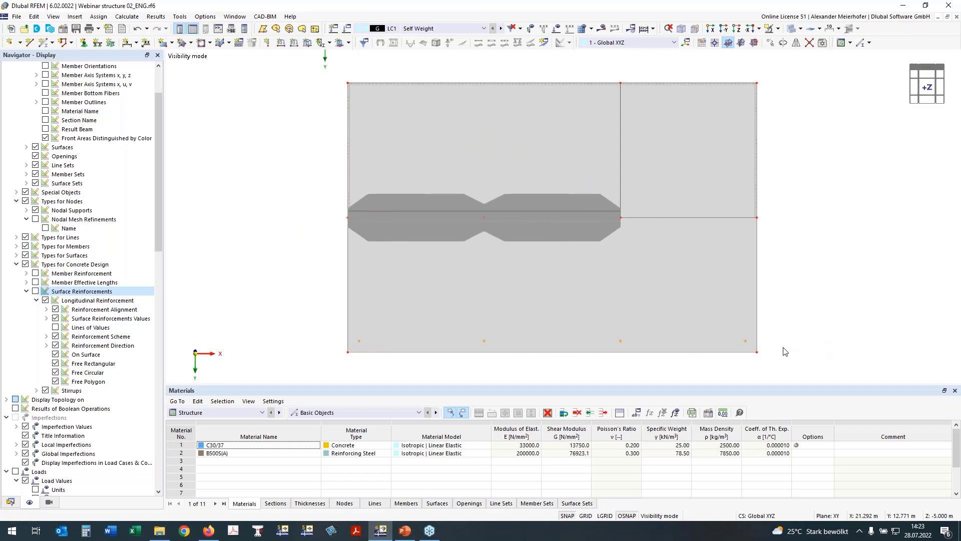
pyautogui.rightClick(746, 344)
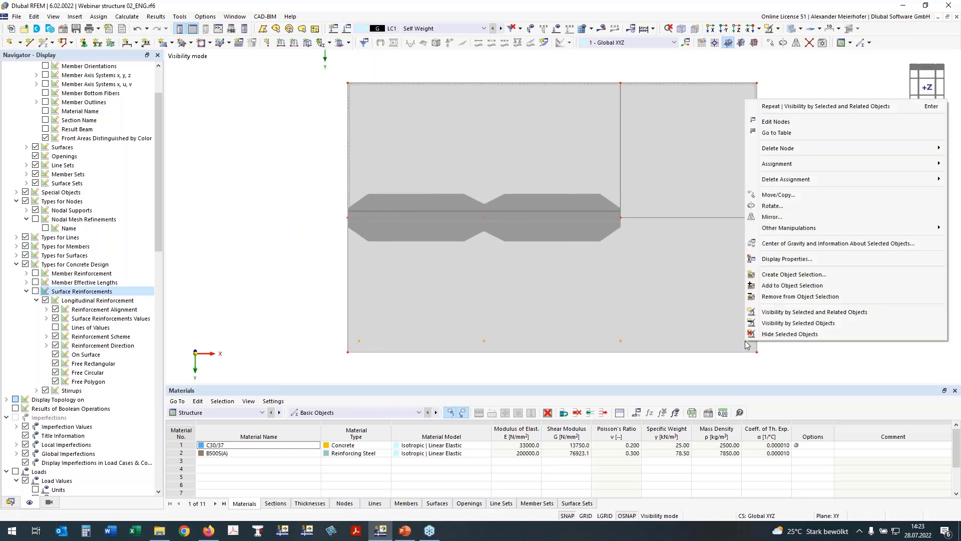
pyautogui.click(775, 122)
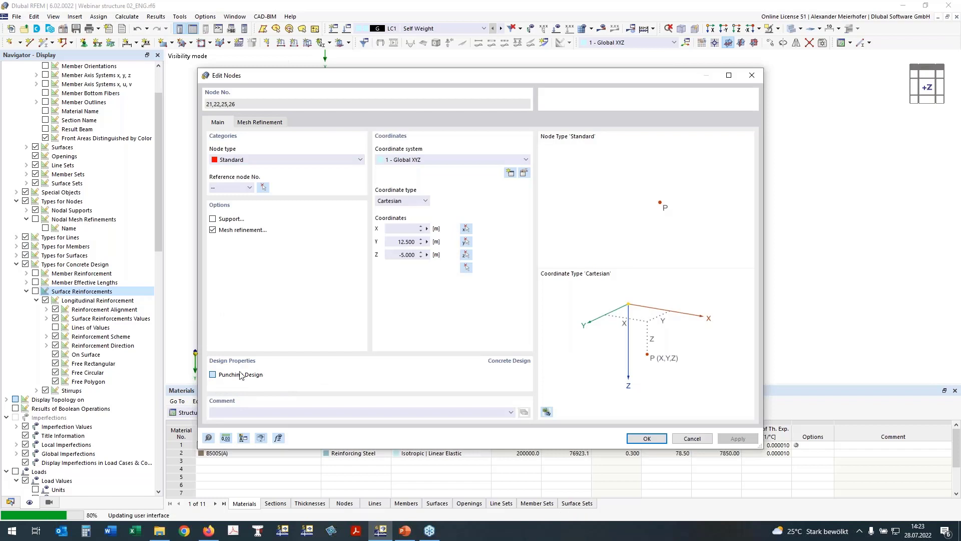
pyautogui.click(213, 374)
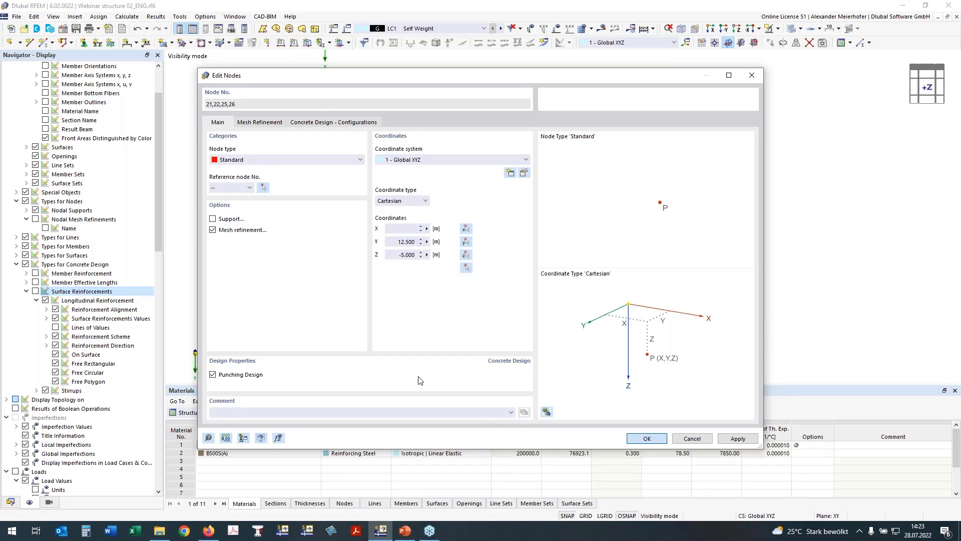
pyautogui.press('Escape')
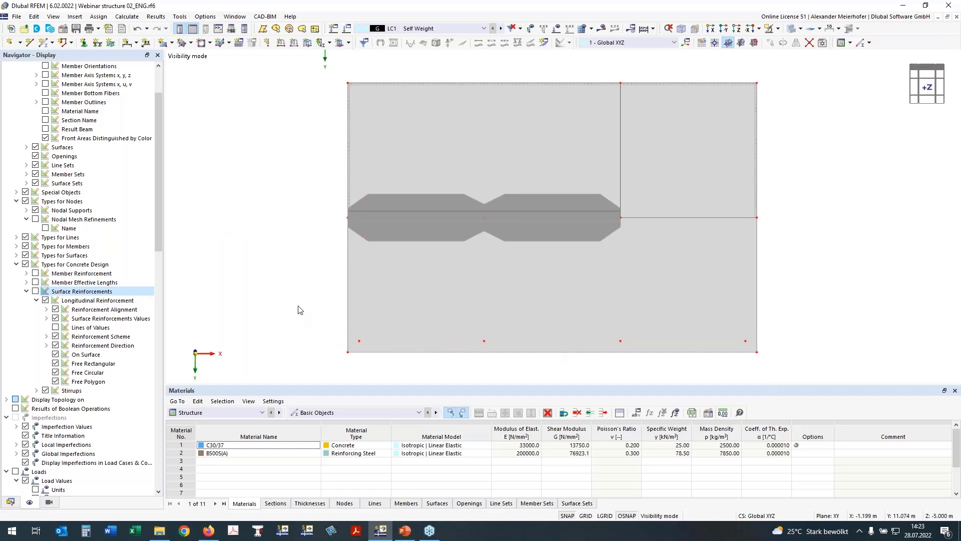
# Step: Create a continuous member set from the two collinear ribs, members 17 and 18, and activate its concrete design properties
pyautogui.keyDown('ctrl'); pyautogui.moveTo(298, 306); pyautogui.dragTo(512, 313, button='middle'); pyautogui.keyUp('ctrl')
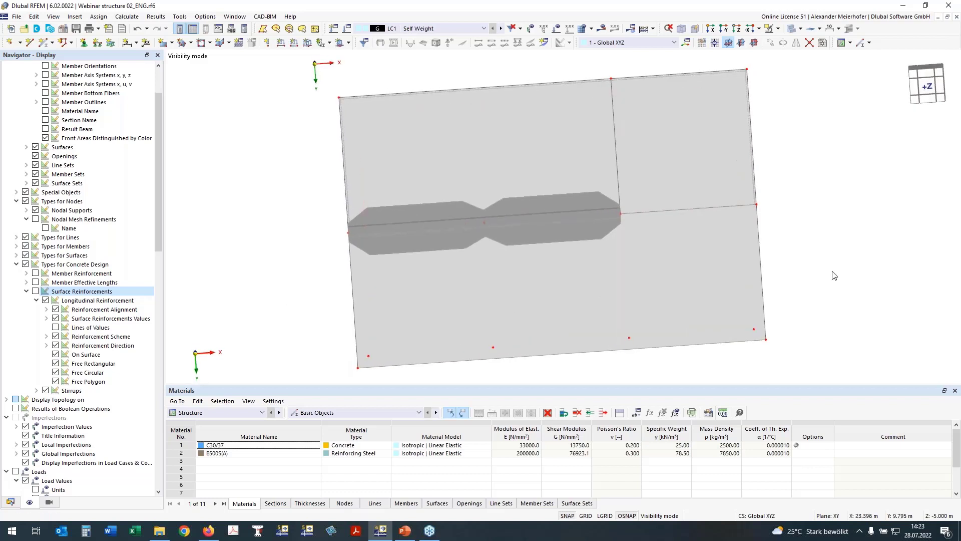
pyautogui.click(930, 89)
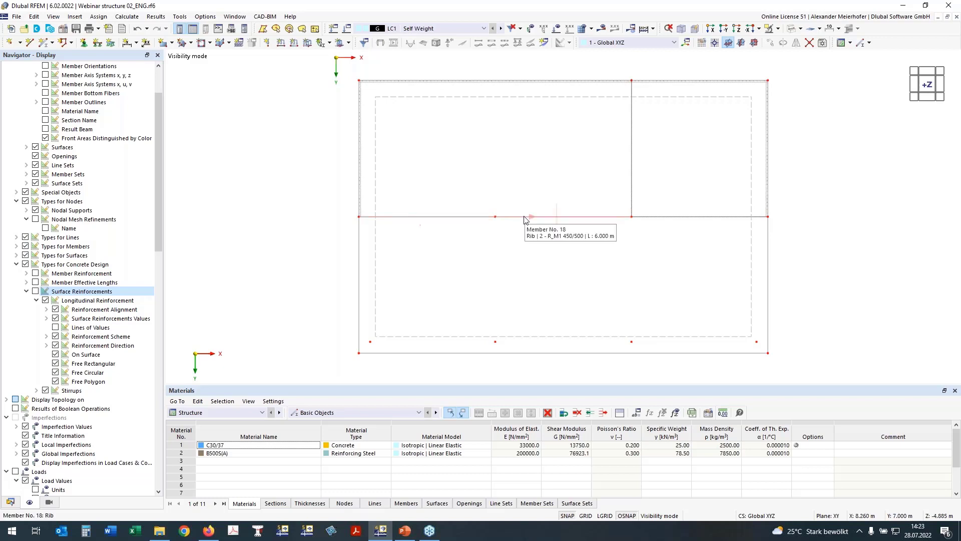
pyautogui.click(462, 217)
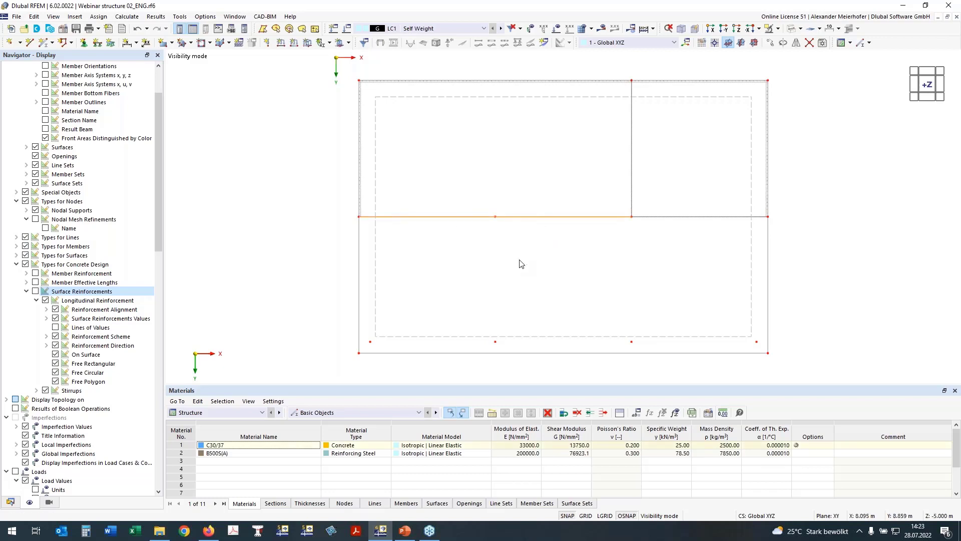
pyautogui.rightClick(534, 218)
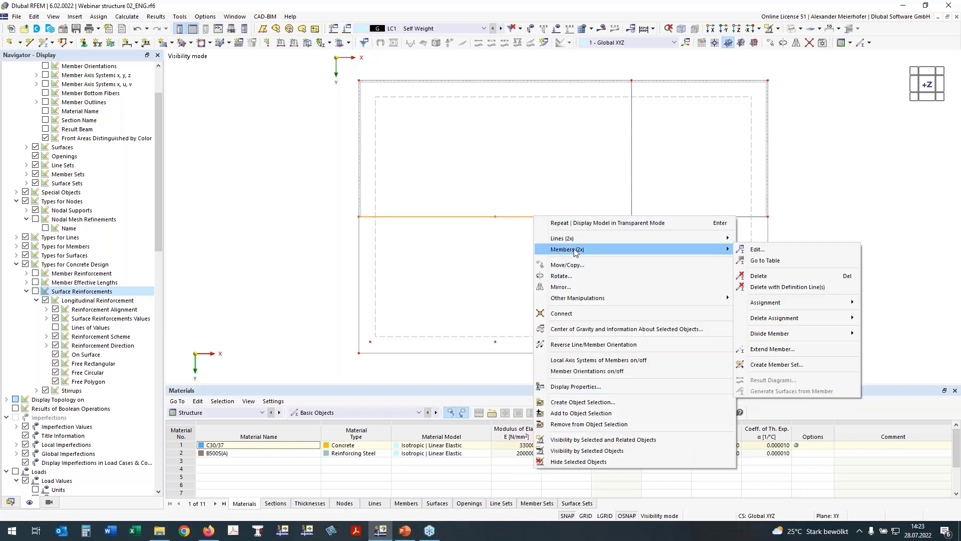
pyautogui.click(798, 364)
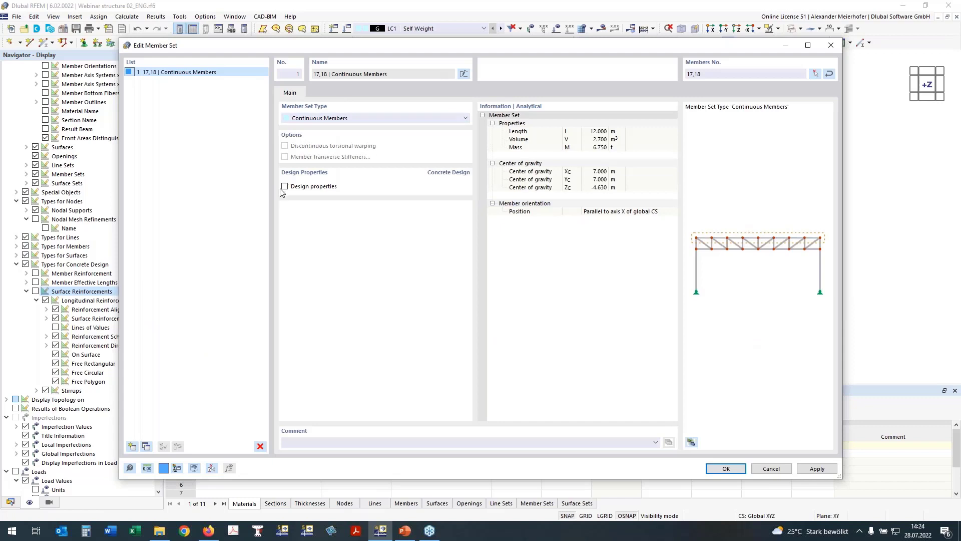
pyautogui.click(285, 186)
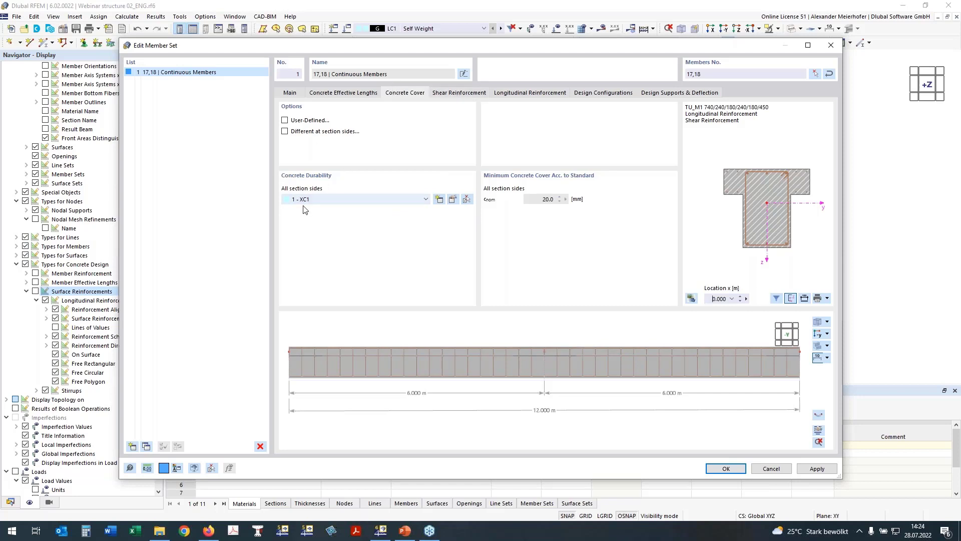
# Step: Set the stirrup distance of the member set's shear reinforcement to 0.15 m
pyautogui.click(456, 93)
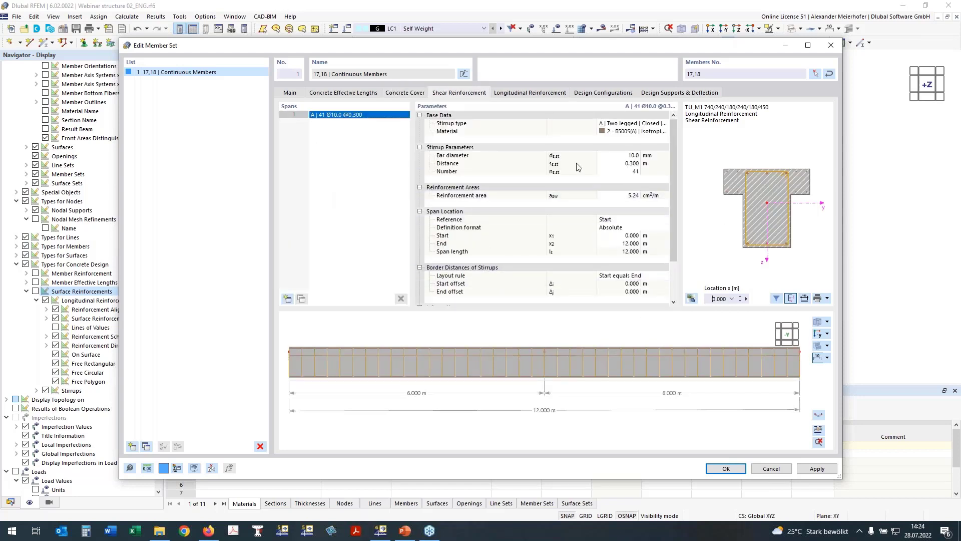
pyautogui.click(634, 165)
pyautogui.write('0,15')
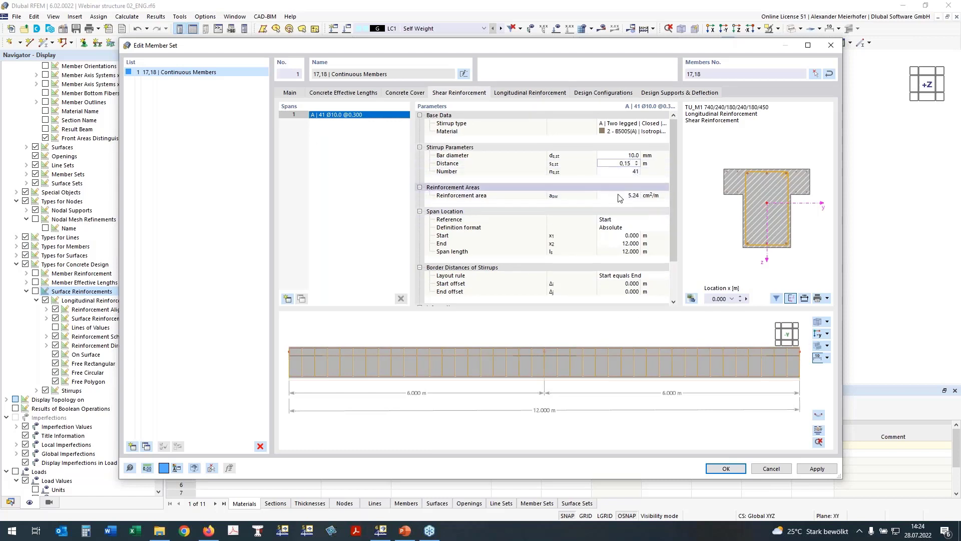
pyautogui.click(819, 336)
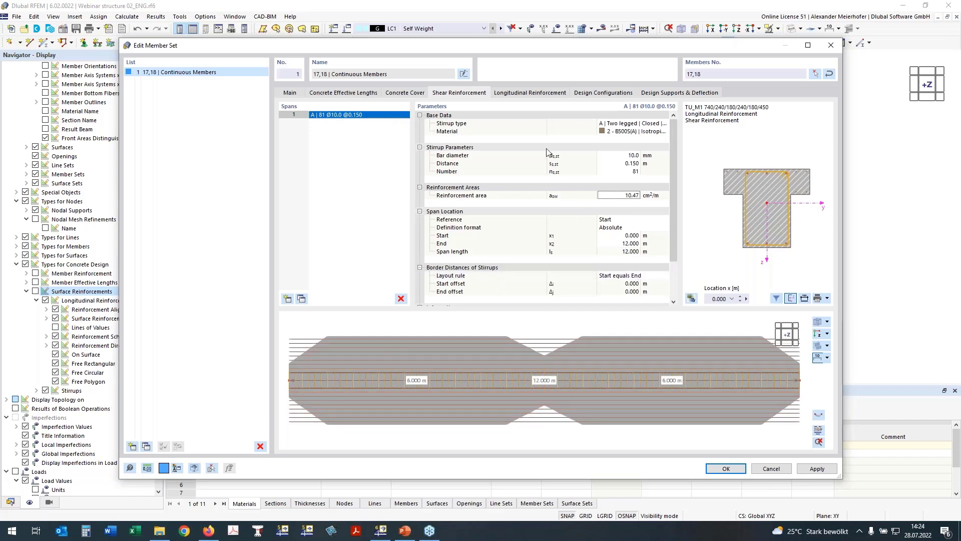
# Step: Make the member set's longitudinal reinforcement unsymmetrical, with 2 bars on the lateral sides and 4 bars on the bottom side
pyautogui.click(530, 93)
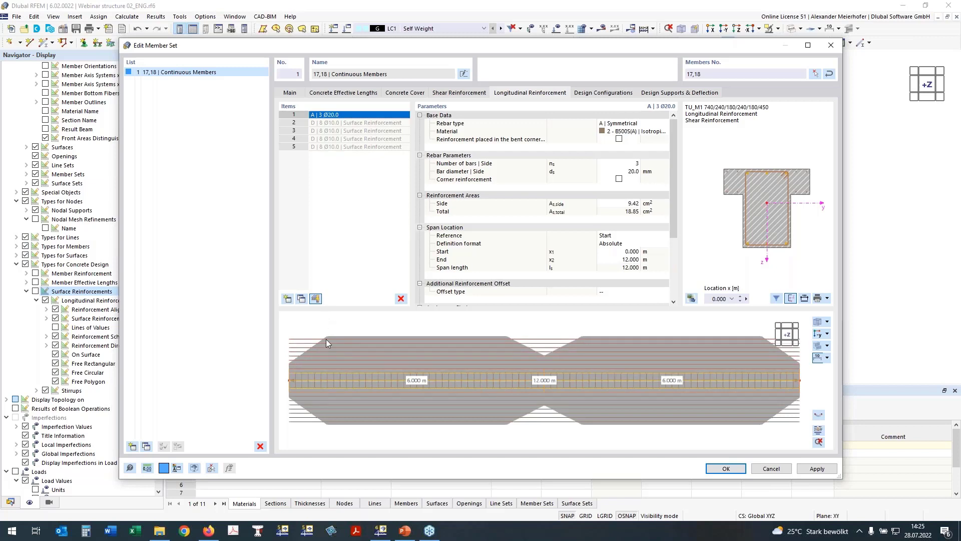
pyautogui.click(741, 296)
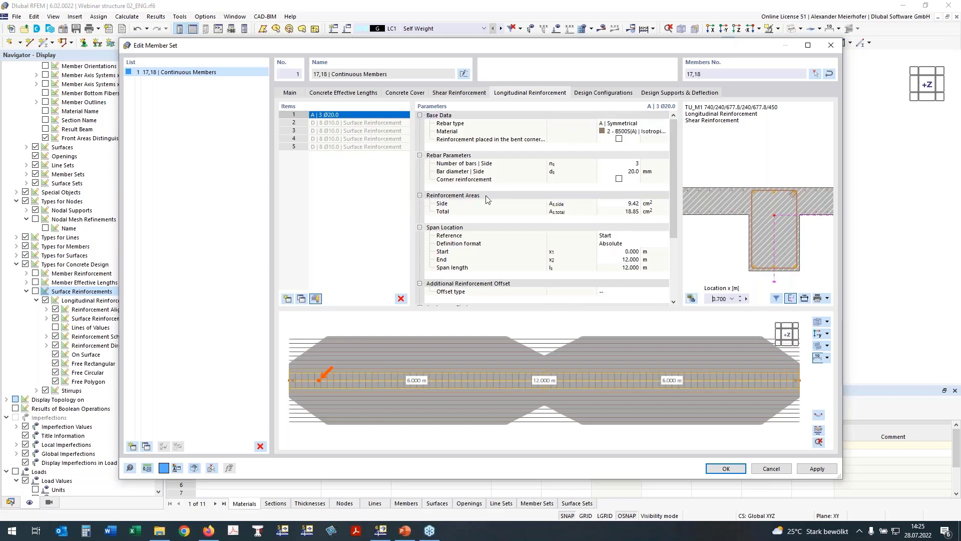
pyautogui.click(620, 124)
pyautogui.click(616, 136)
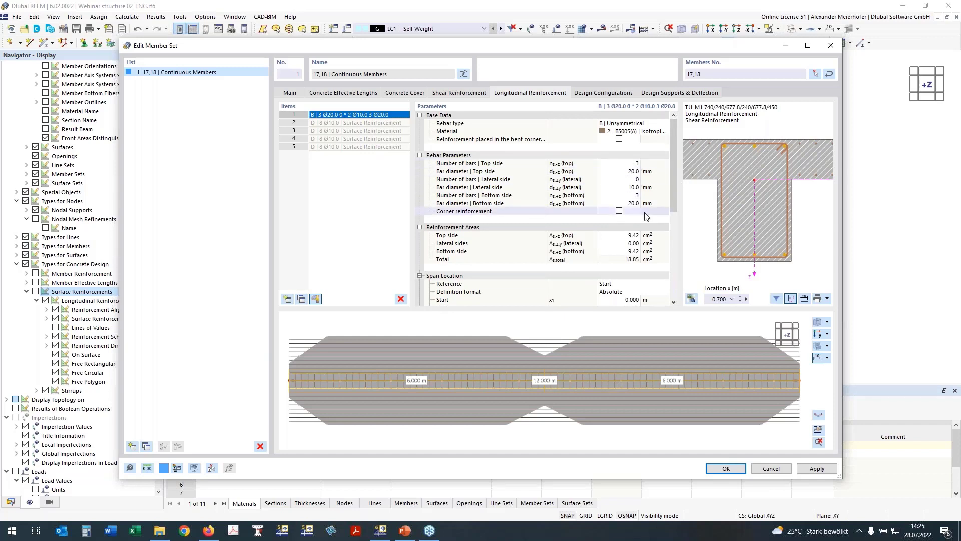
pyautogui.click(626, 179)
pyautogui.write('2')
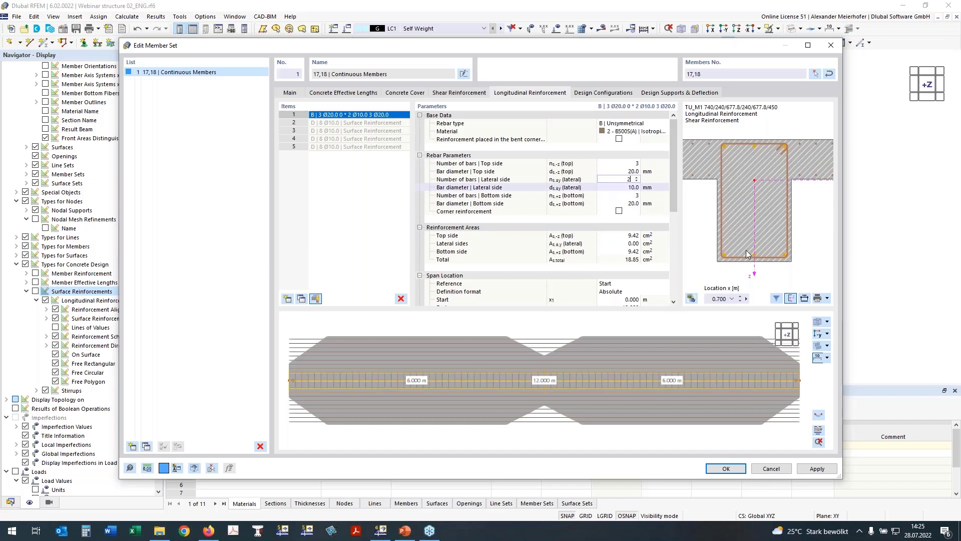
pyautogui.click(629, 196)
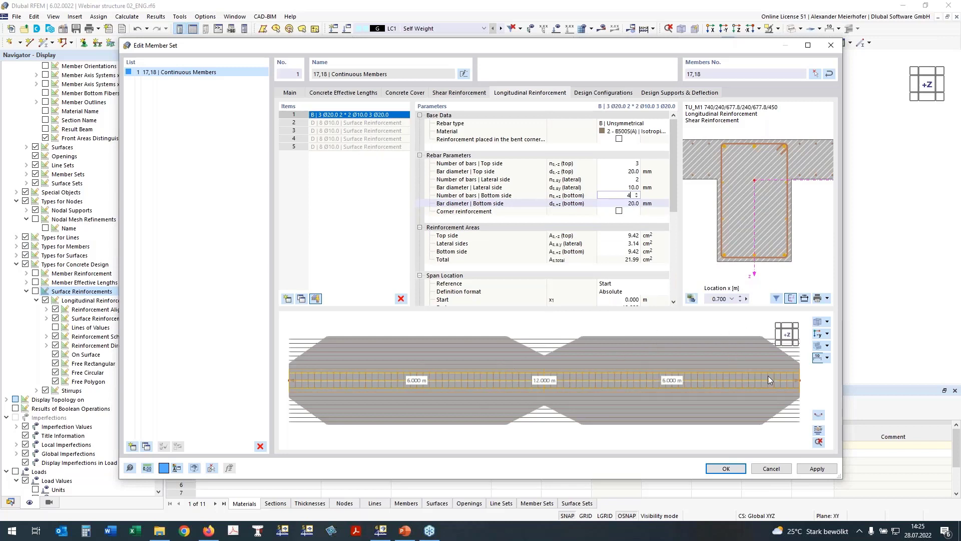
pyautogui.press('Tab')
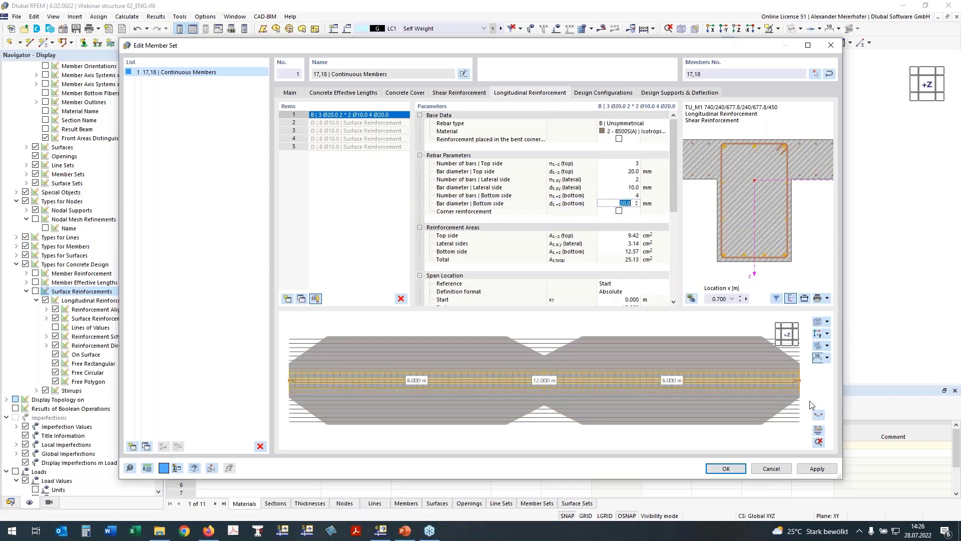
# Step: Examine the member set's bars and stirrups in the Reinforcement Layout view
pyautogui.click(819, 431)
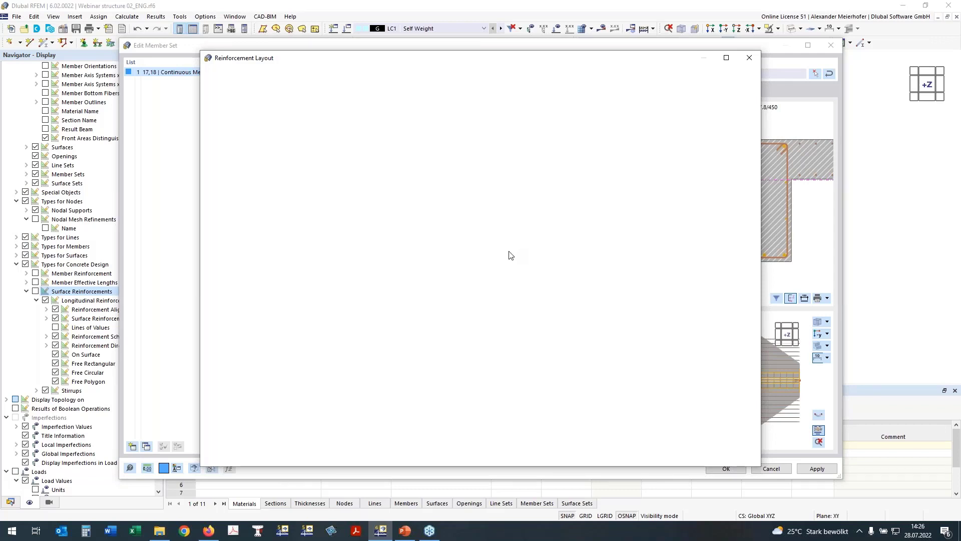
pyautogui.moveTo(539, 238)
pyautogui.mouseDown(button='middle')
pyautogui.moveTo(588, 245)
pyautogui.moveTo(572, 219)
pyautogui.mouseUp(button='middle')
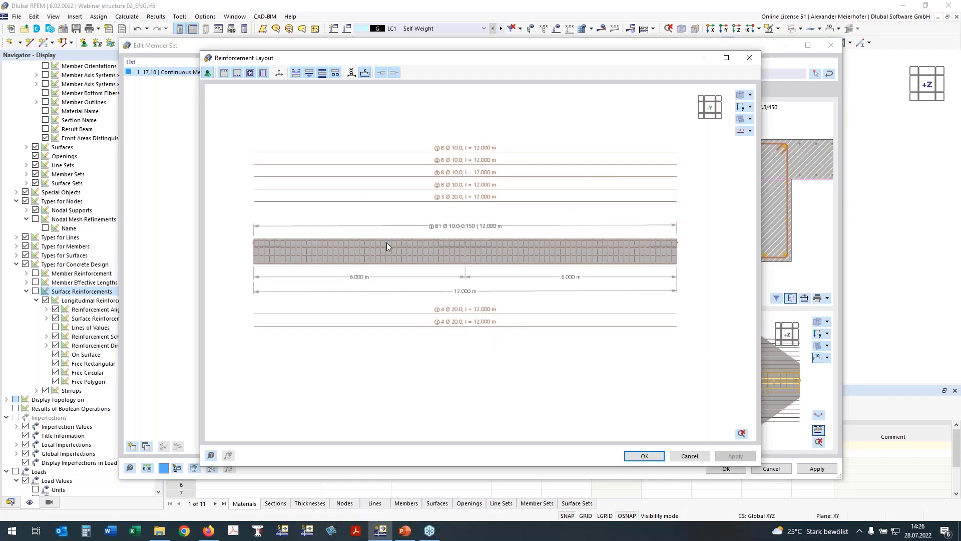
pyautogui.scroll(2, 436, 231)
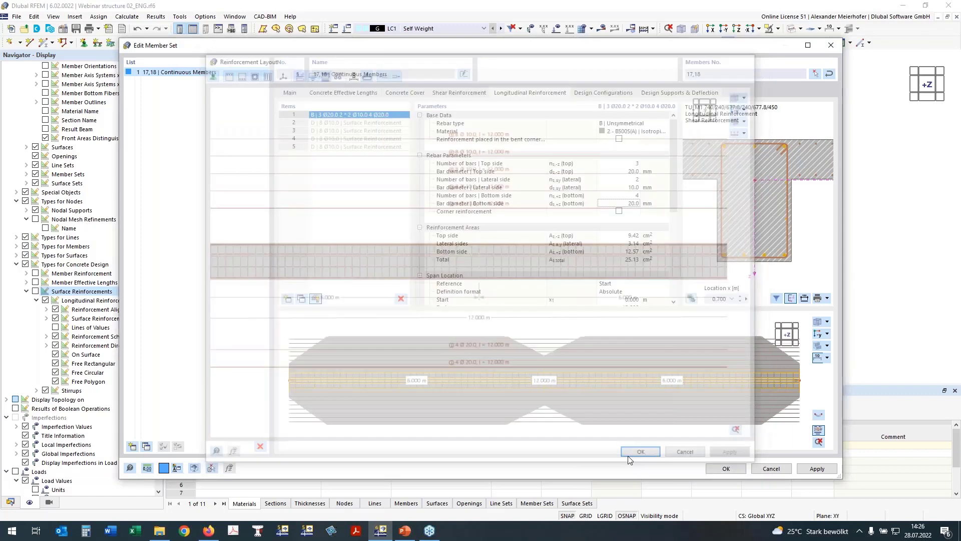
# Step: Set the member set's deflection check direction to Local axis z and its displacement reference to Deformed segment ends
pyautogui.click(669, 94)
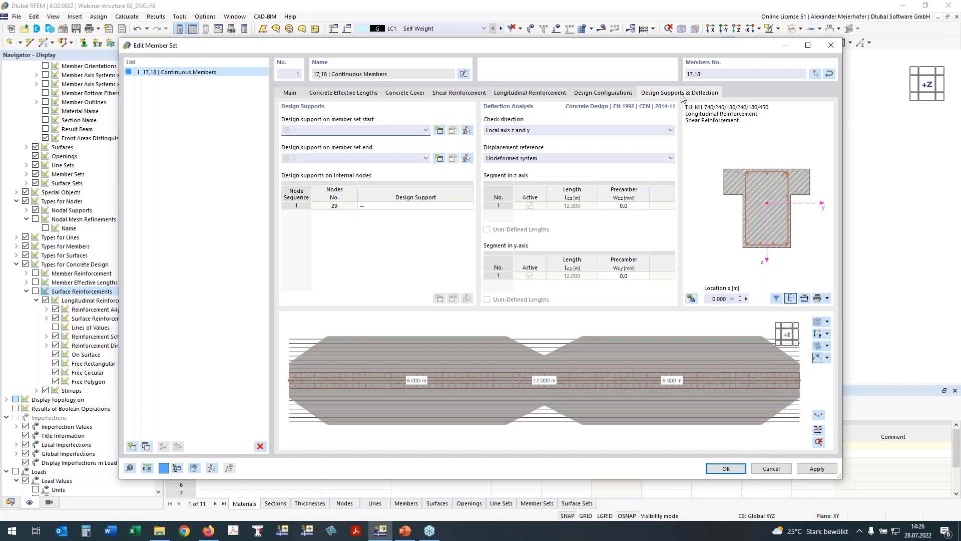
pyautogui.click(540, 131)
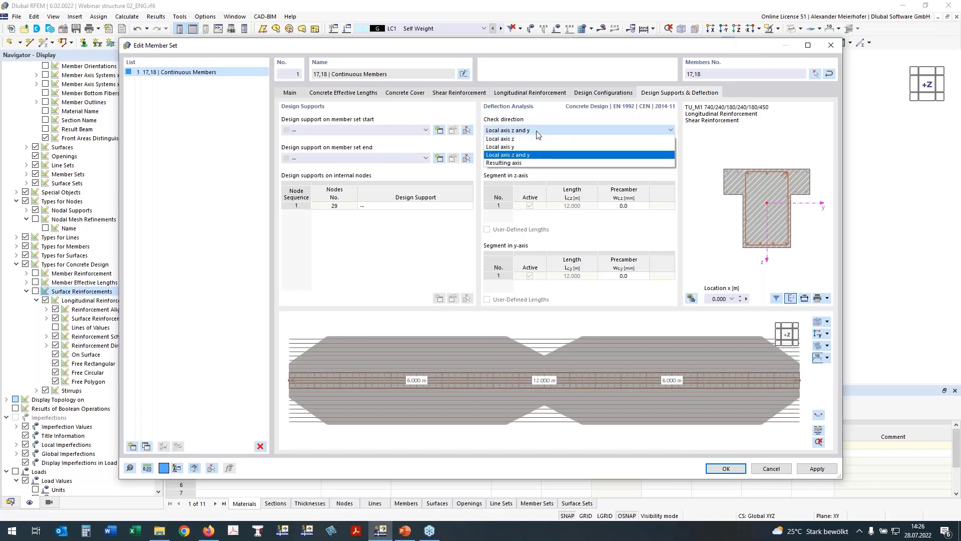
pyautogui.click(500, 140)
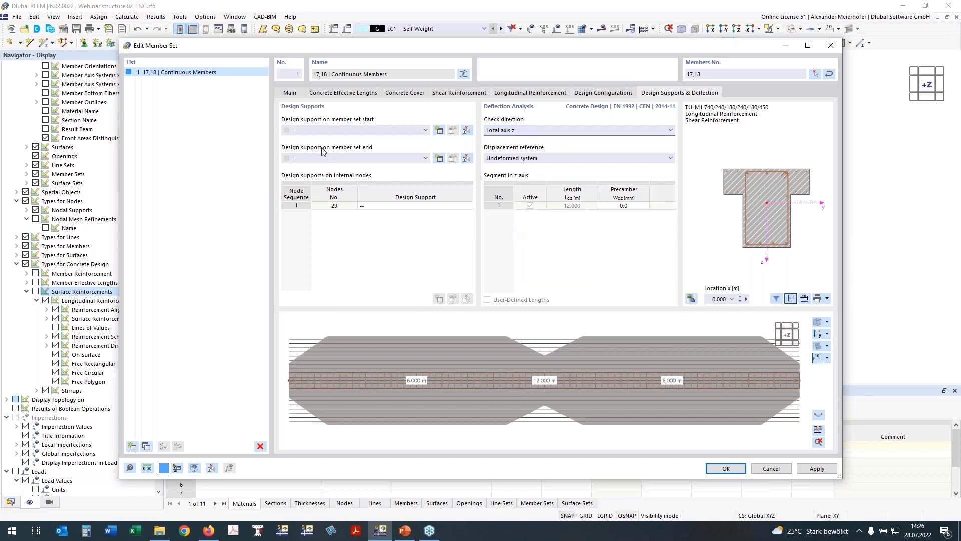
pyautogui.click(506, 159)
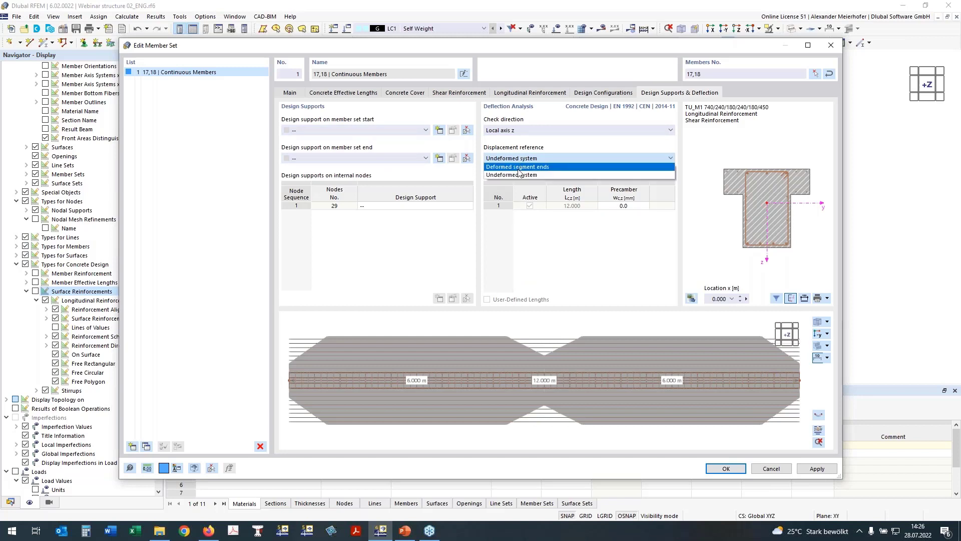
pyautogui.click(515, 169)
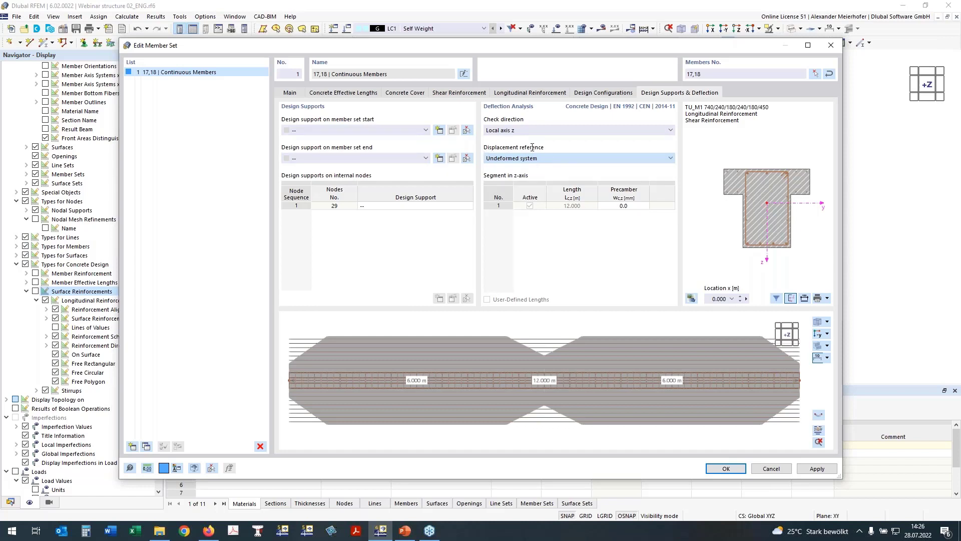
pyautogui.press('Down')
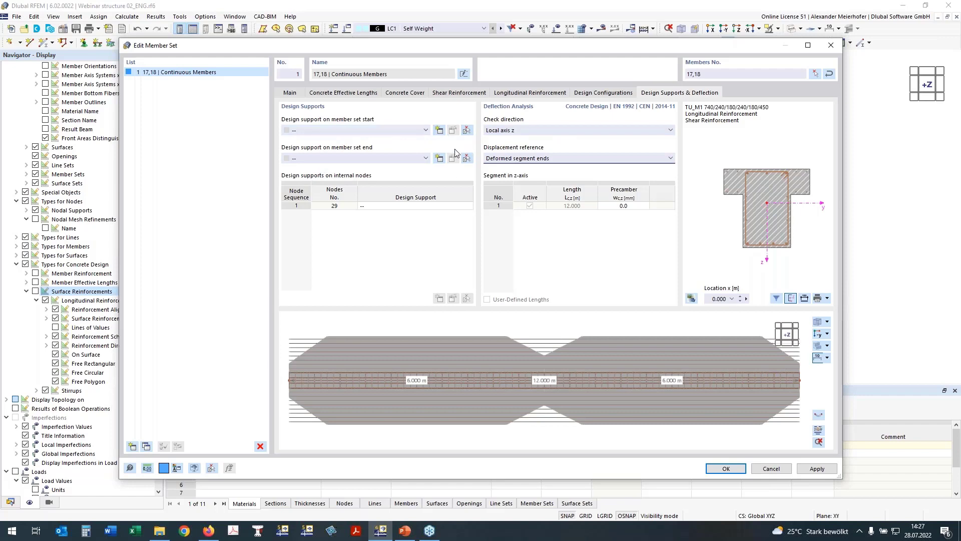
# Step: Define a new concrete design support for the set's start, 250 mm wide and monolithic, without deflection design in the y-axis
pyautogui.click(439, 131)
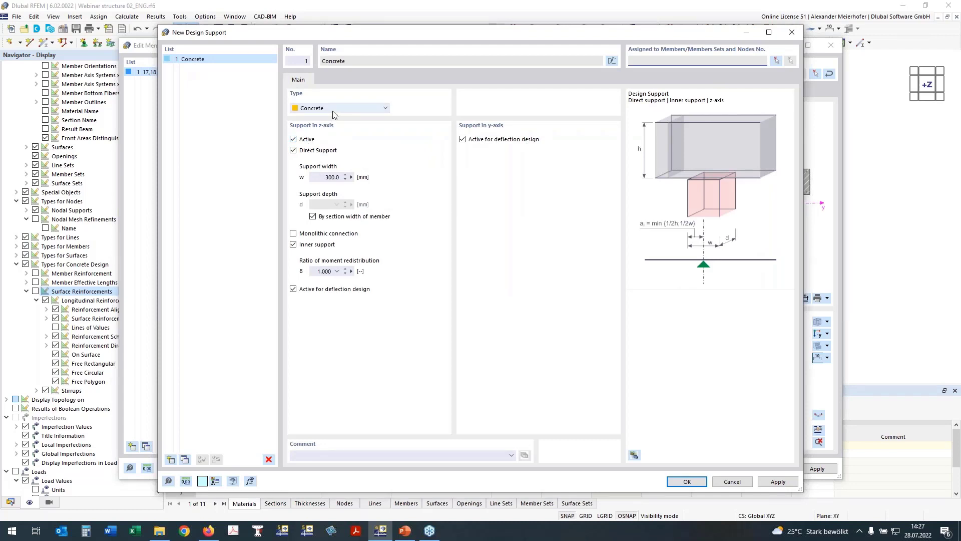
pyautogui.click(462, 139)
pyautogui.doubleClick(329, 177)
pyautogui.write('250')
pyautogui.click(294, 235)
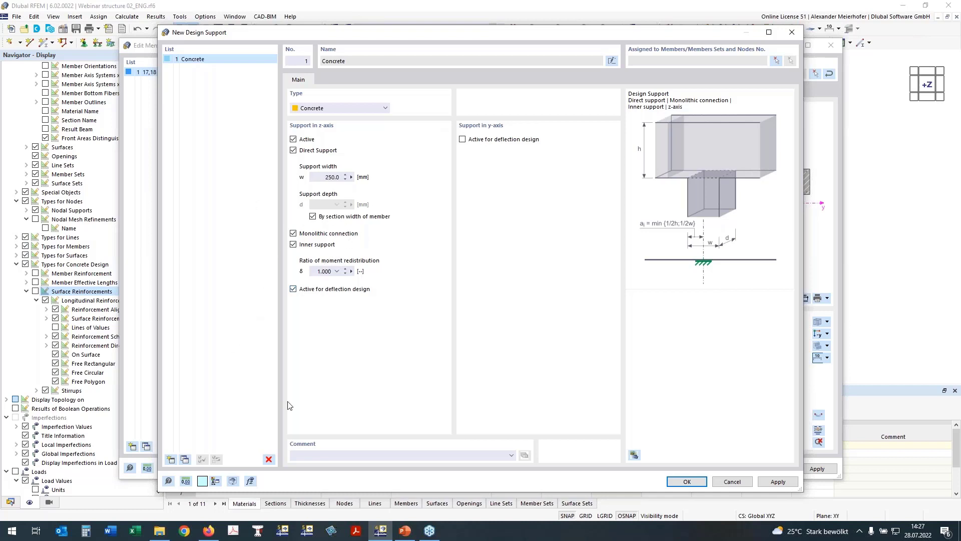
# Step: Copy the design support as a second inner support, turn off Inner support for the first one, and accept both
pyautogui.click(185, 459)
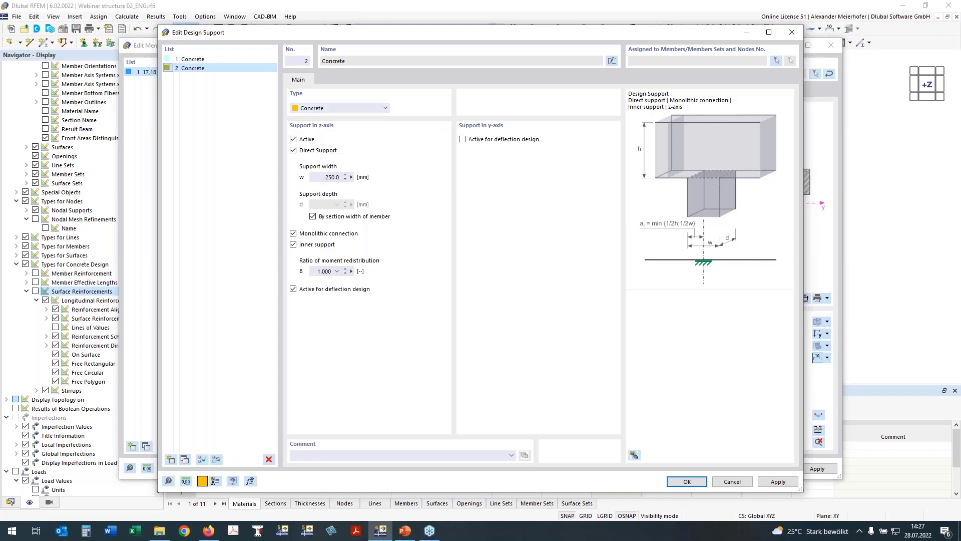
pyautogui.click(328, 177)
pyautogui.click(294, 245)
pyautogui.click(293, 244)
pyautogui.click(201, 60)
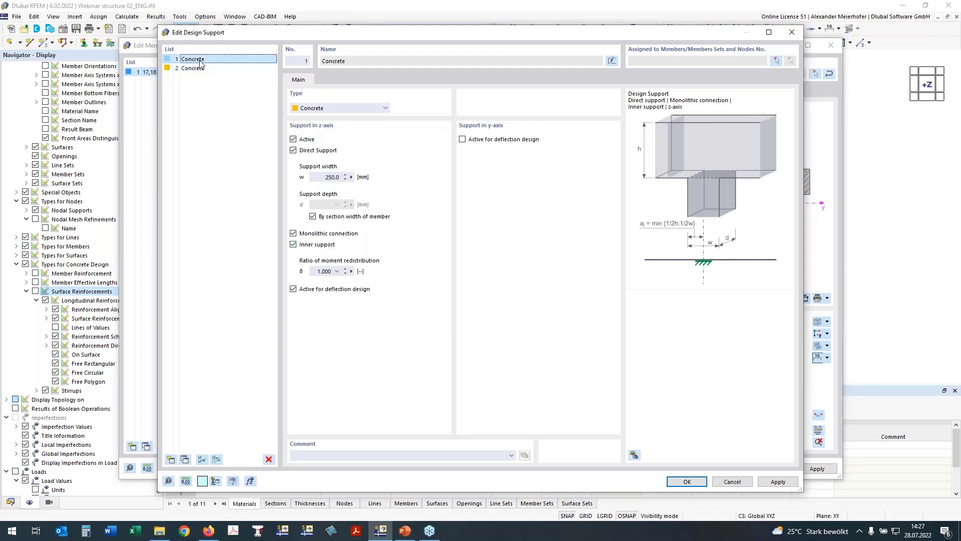
pyautogui.click(294, 245)
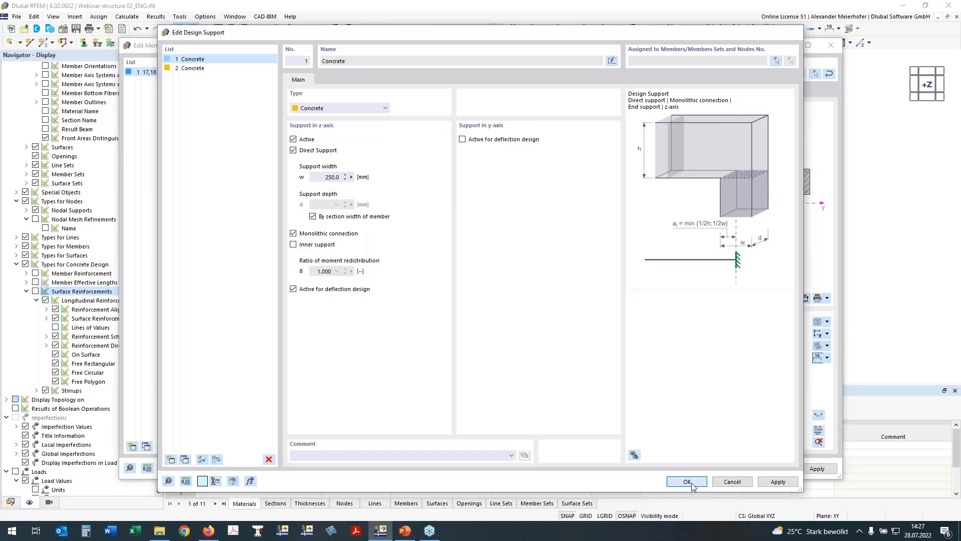
pyautogui.click(692, 485)
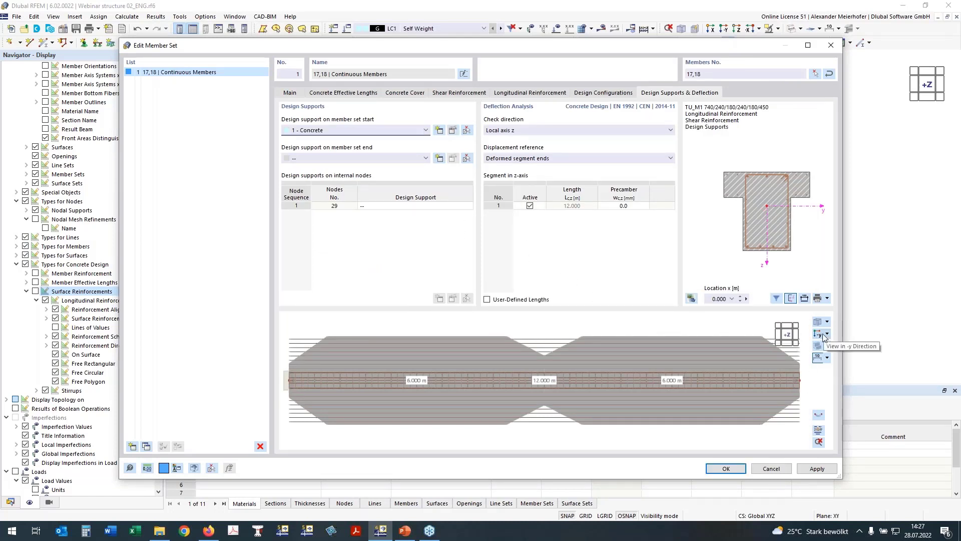
# Step: Assign the design support 1 - Concrete to the member set end
pyautogui.click(820, 336)
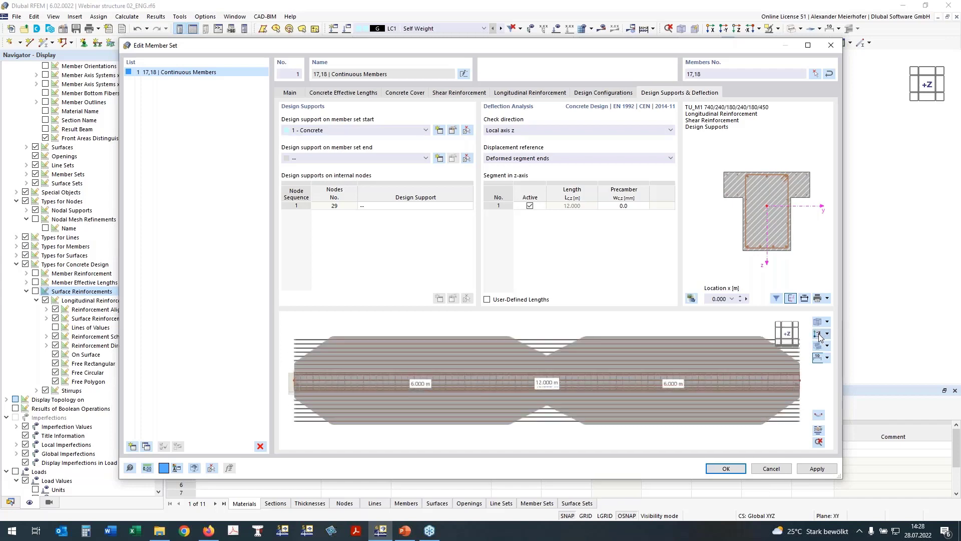
pyautogui.click(820, 336)
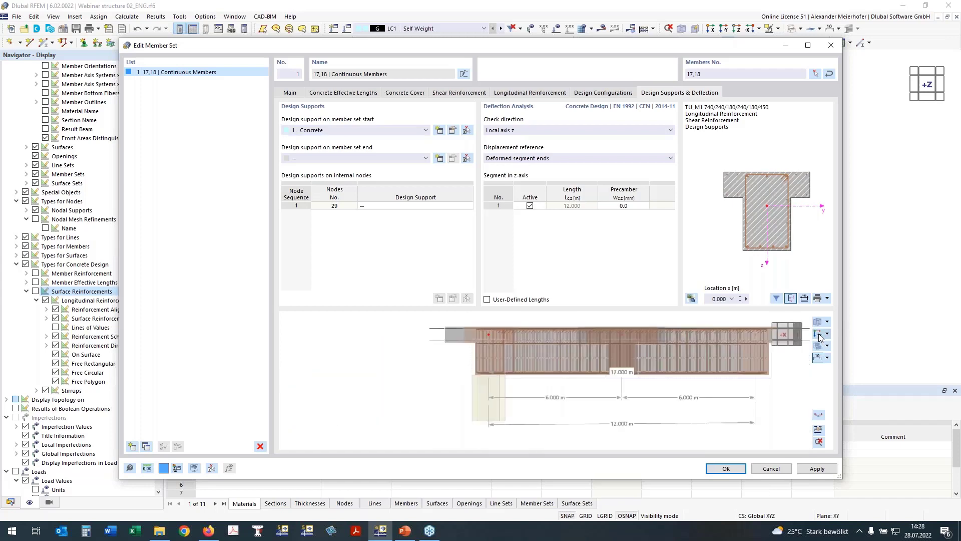
pyautogui.click(319, 158)
pyautogui.click(311, 177)
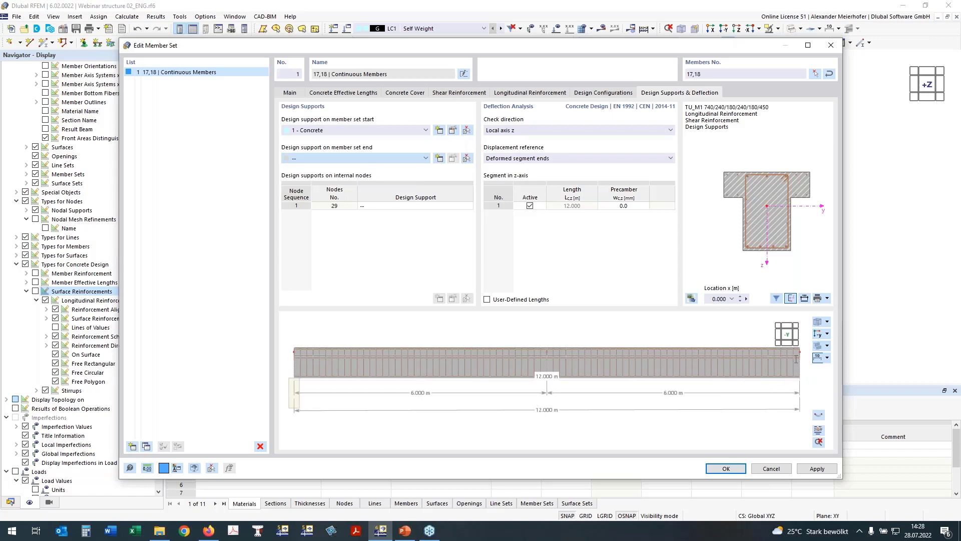
# Step: Assign design support 2 - Concrete to internal node 29 and accept the member set changes
pyautogui.click(366, 206)
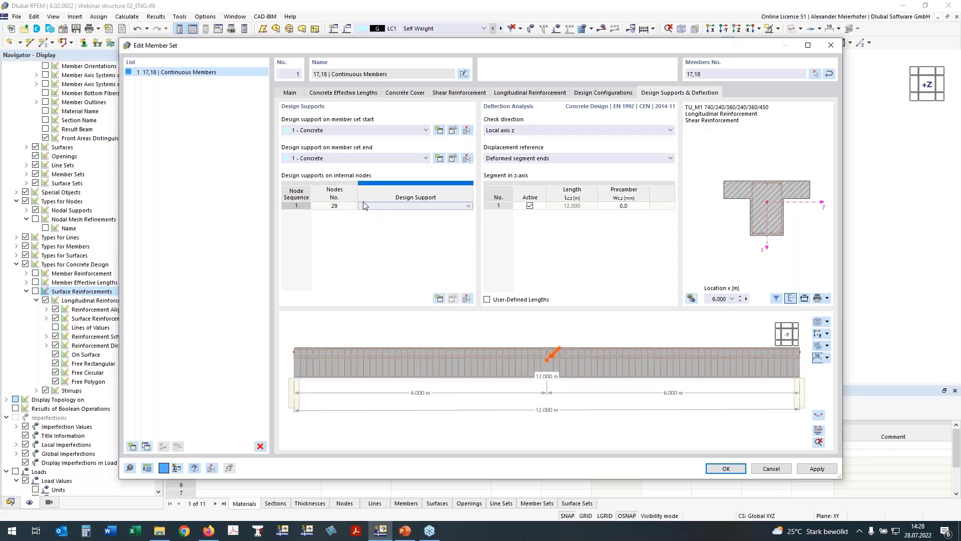
pyautogui.click(369, 206)
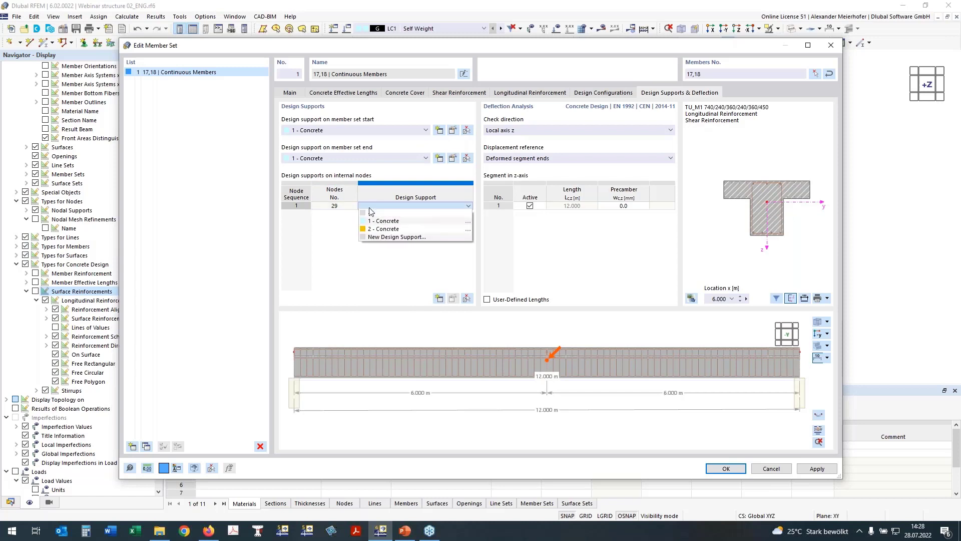
pyautogui.click(384, 229)
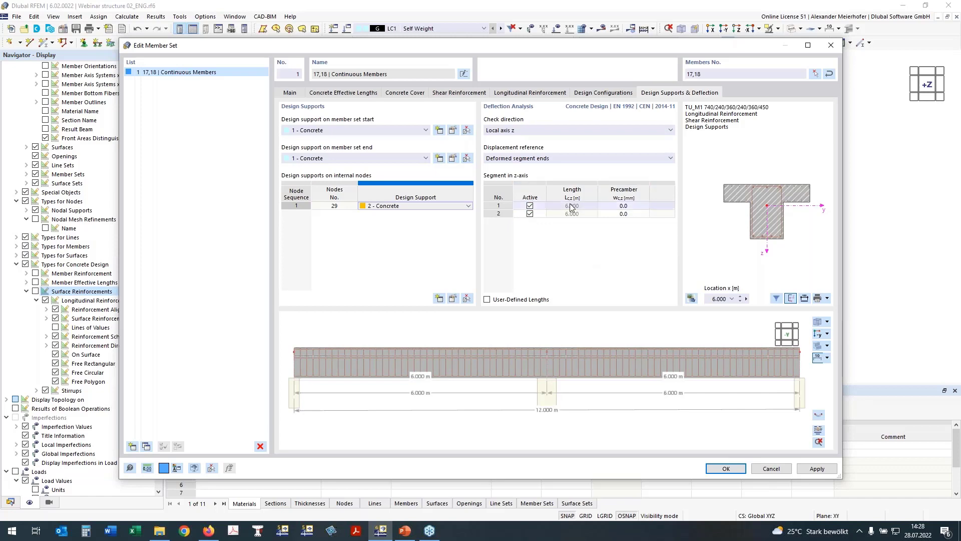
pyautogui.click(727, 471)
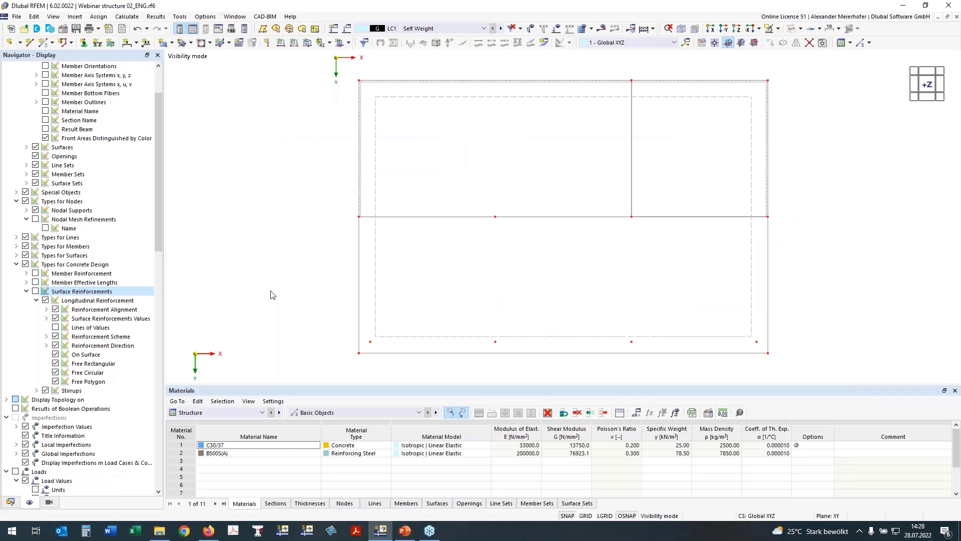
# Step: Turn on the display of member reinforcement and view the rib in 3D before returning to a plan view
pyautogui.keyDown('ctrl'); pyautogui.moveTo(274, 256); pyautogui.dragTo(331, 173, button='middle'); pyautogui.keyUp('ctrl')
pyautogui.click(42, 275)
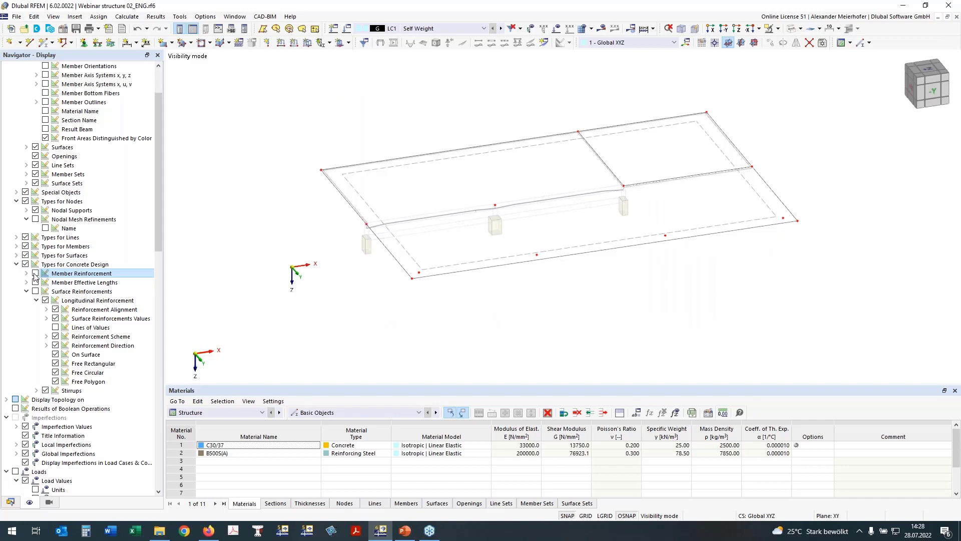
pyautogui.click(35, 274)
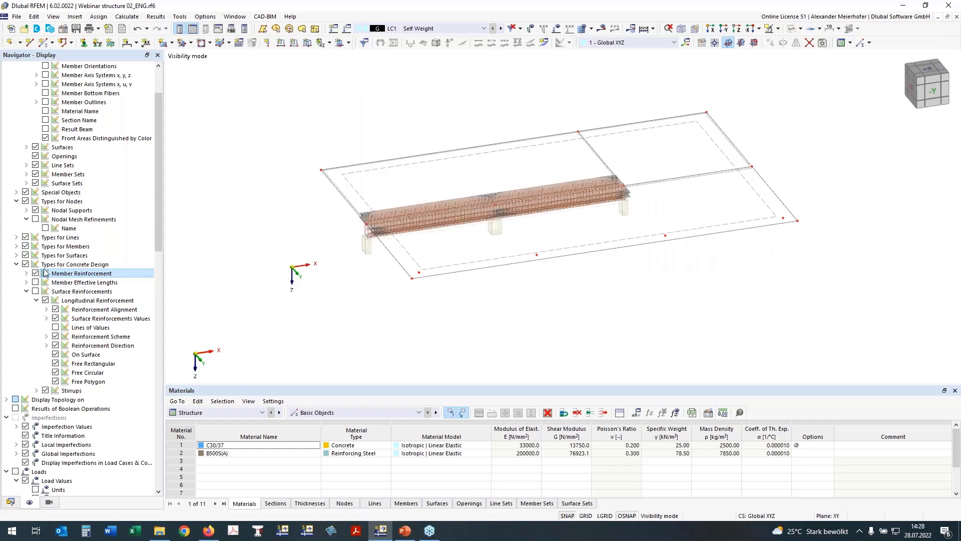
pyautogui.keyDown('ctrl'); pyautogui.moveTo(411, 308); pyautogui.dragTo(409, 289, button='middle'); pyautogui.keyUp('ctrl')
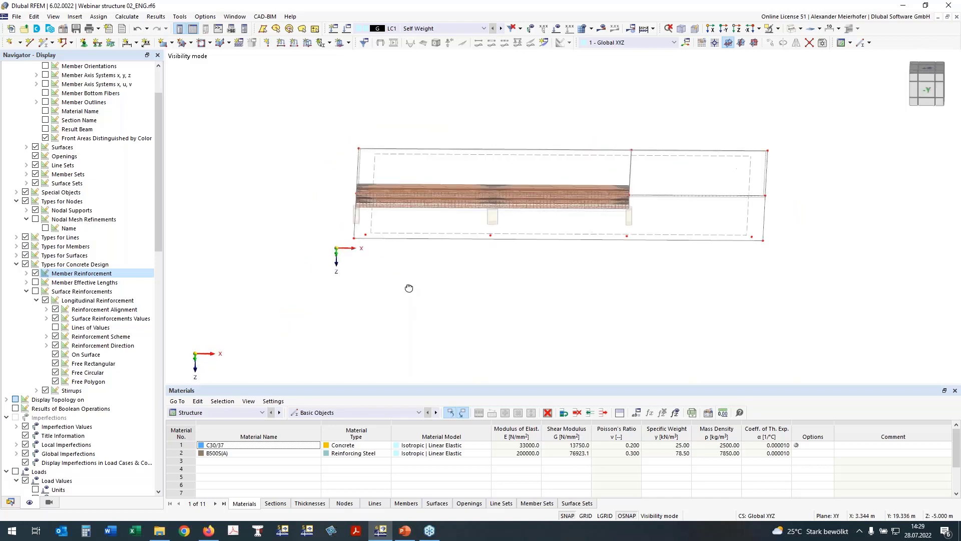
pyautogui.click(925, 73)
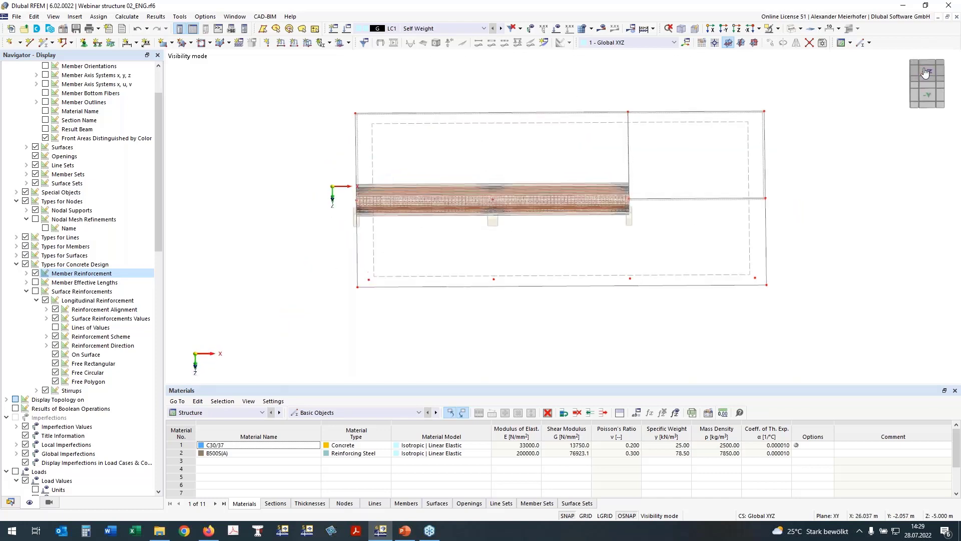
pyautogui.moveTo(459, 195); pyautogui.dragTo(819, 380)
pyautogui.rightClick(720, 339)
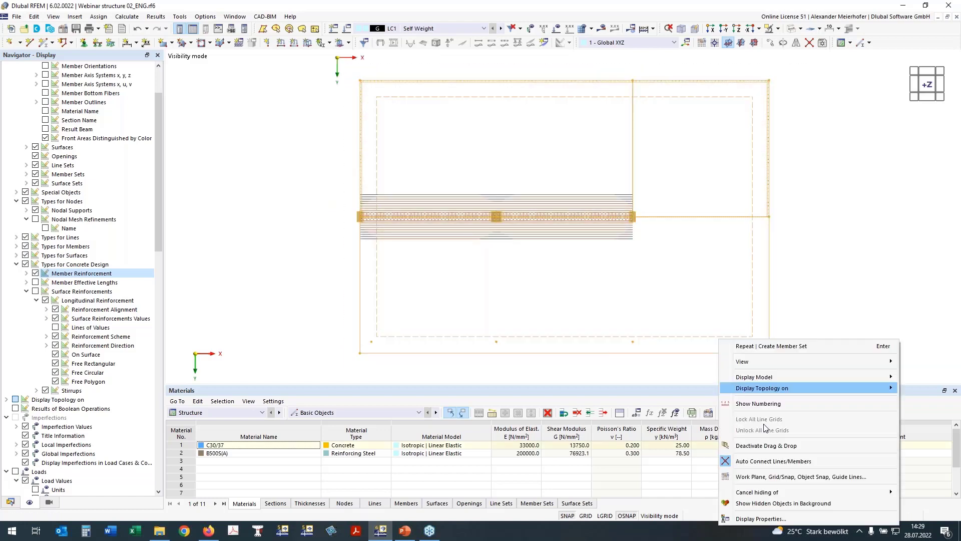
pyautogui.moveTo(771, 488)
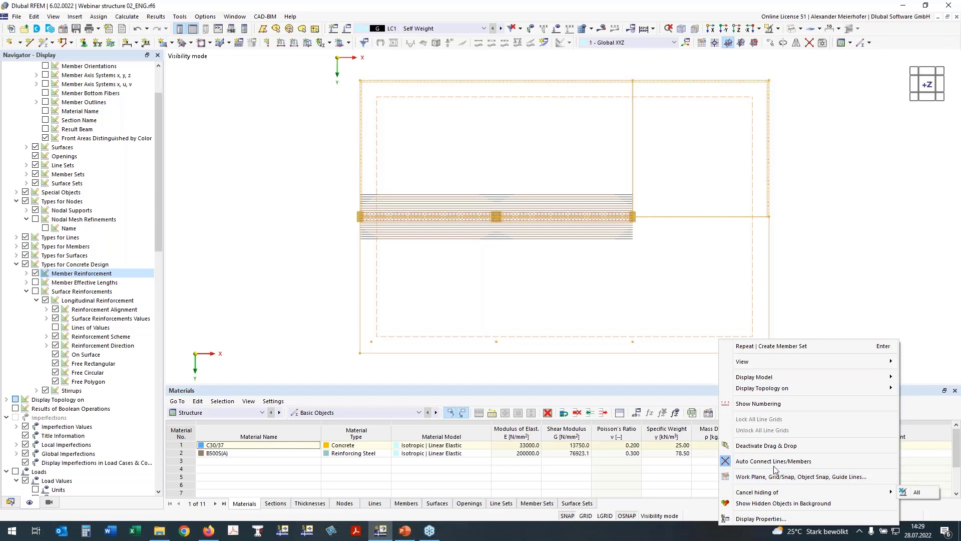
pyautogui.click(605, 376)
pyautogui.click(606, 378)
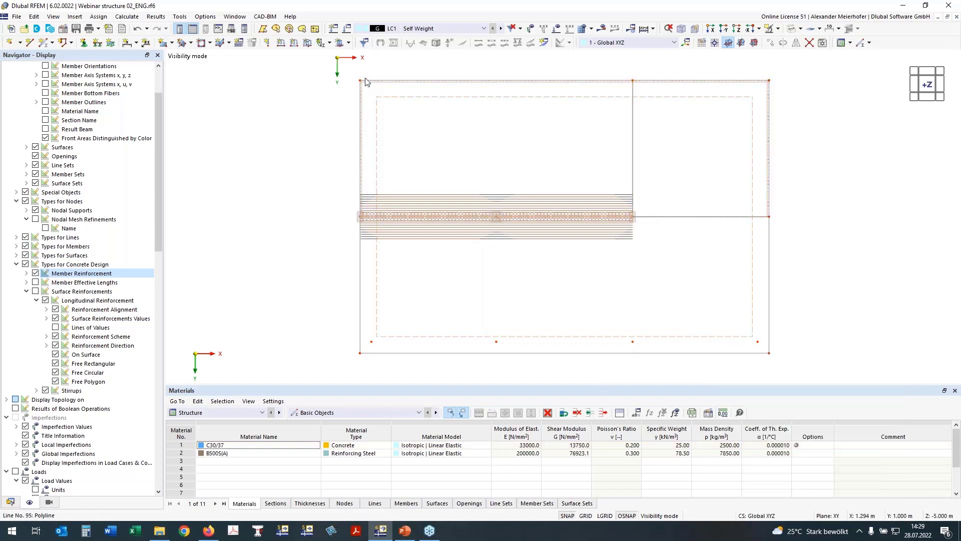
# Step: Create object selection number 200 from all visible objects of the slab storey and name it "Slab over ground flour"
pyautogui.moveTo(339, 64); pyautogui.dragTo(761, 332)
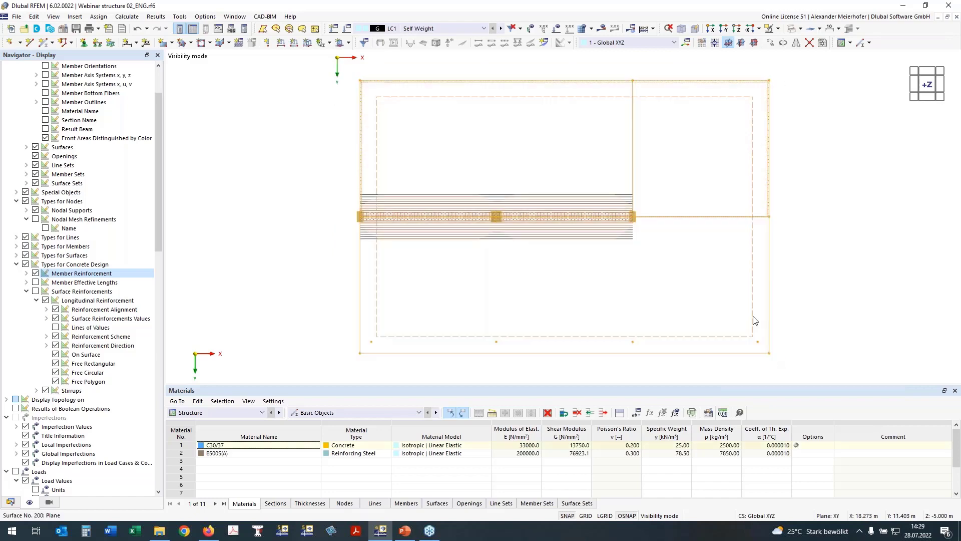
pyautogui.rightClick(761, 327)
pyautogui.click(791, 317)
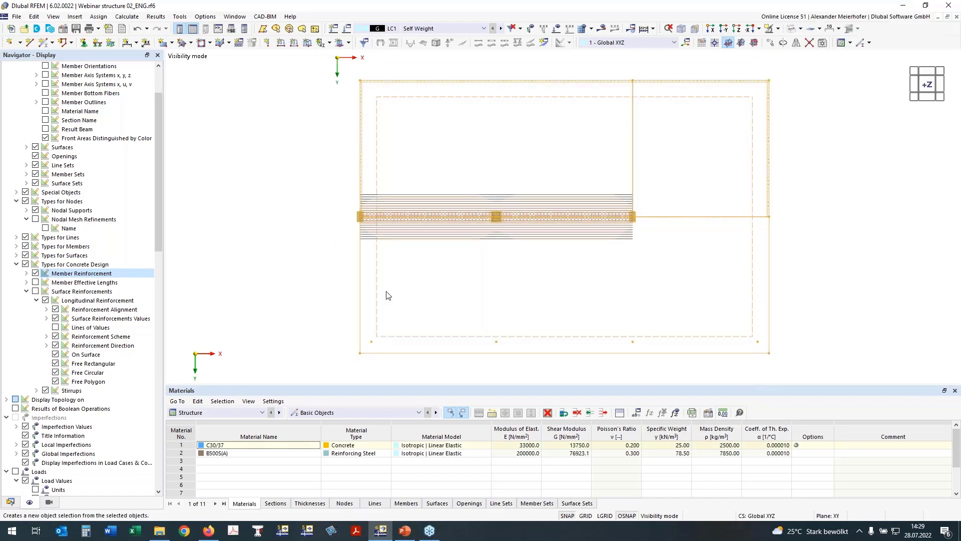
pyautogui.click(327, 112)
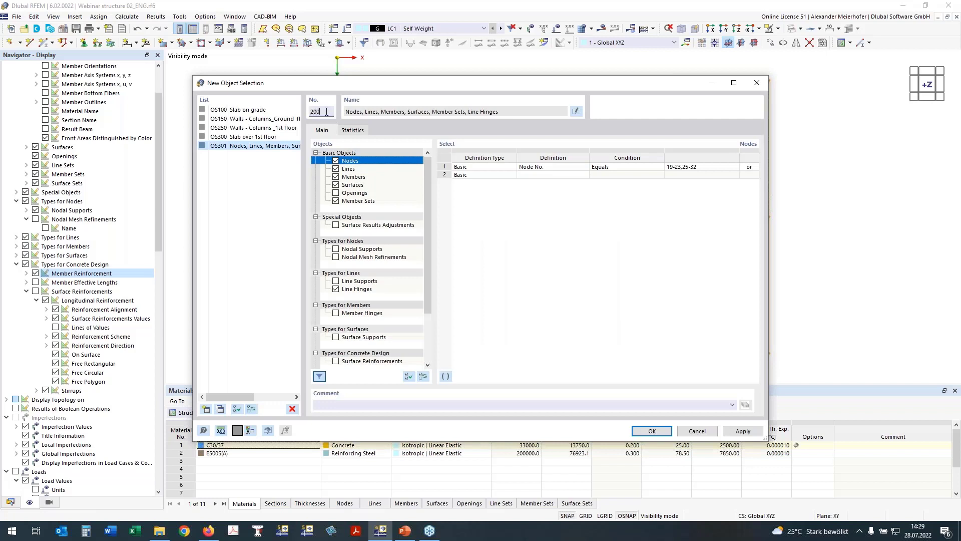
pyautogui.click(577, 111)
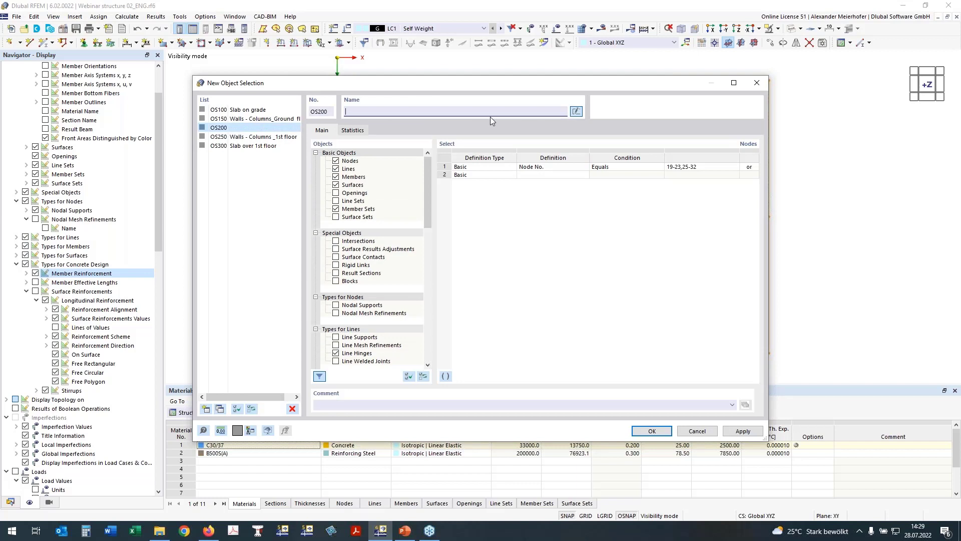
pyautogui.write('Slab over Ground flour')
pyautogui.click(652, 432)
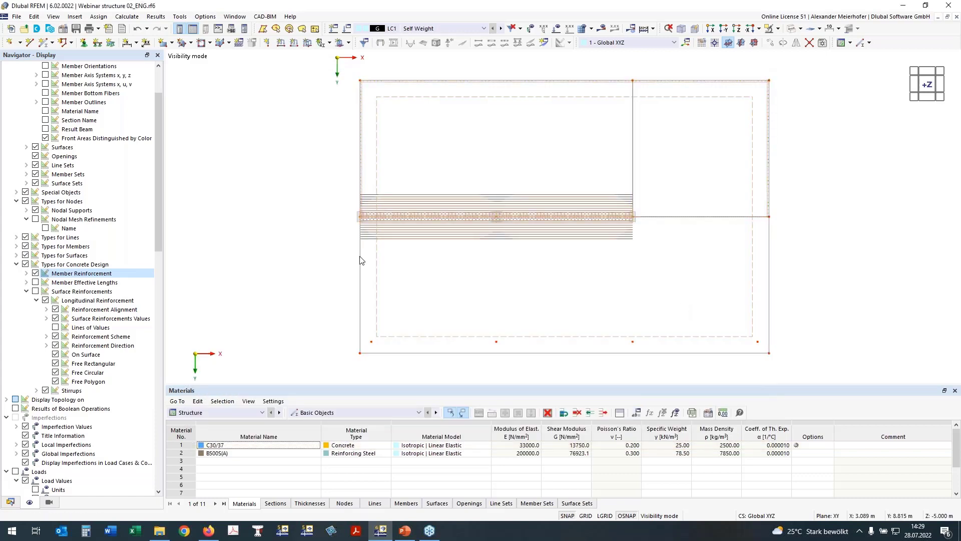
# Step: Show the Objects to Design table for Concrete Design and set object selection OS200 as the objects to design
pyautogui.click(10, 503)
pyautogui.scroll(-2, 30, 471)
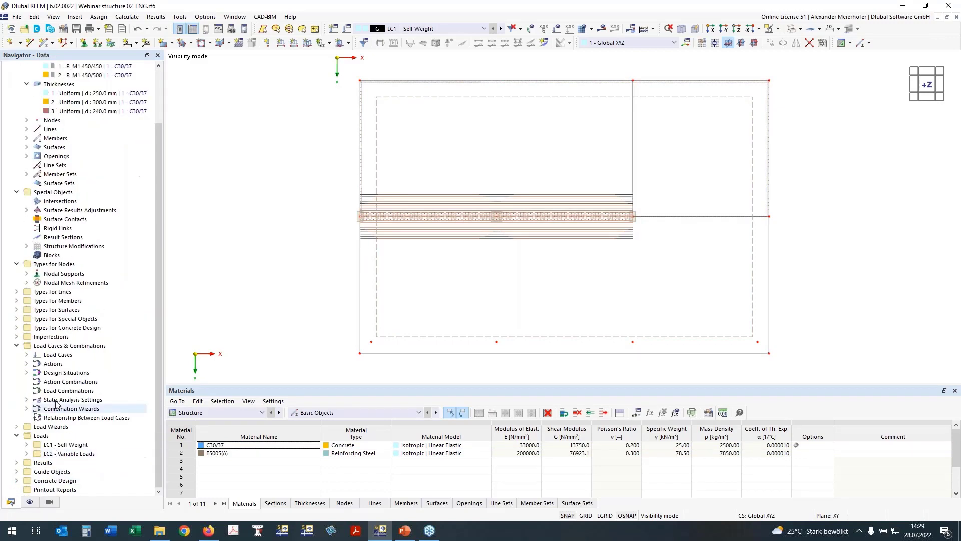
pyautogui.click(16, 471)
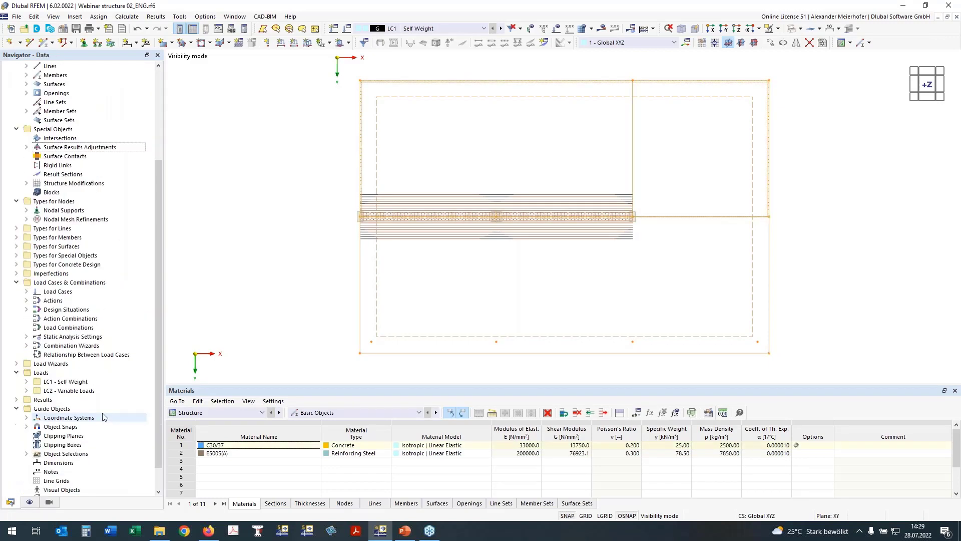
pyautogui.click(27, 427)
pyautogui.scroll(-2, 84, 390)
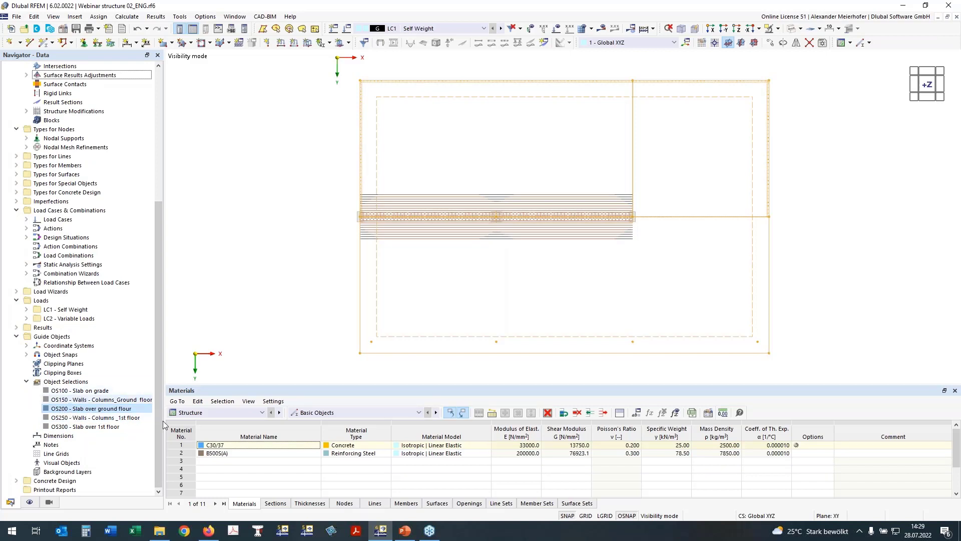
pyautogui.click(202, 412)
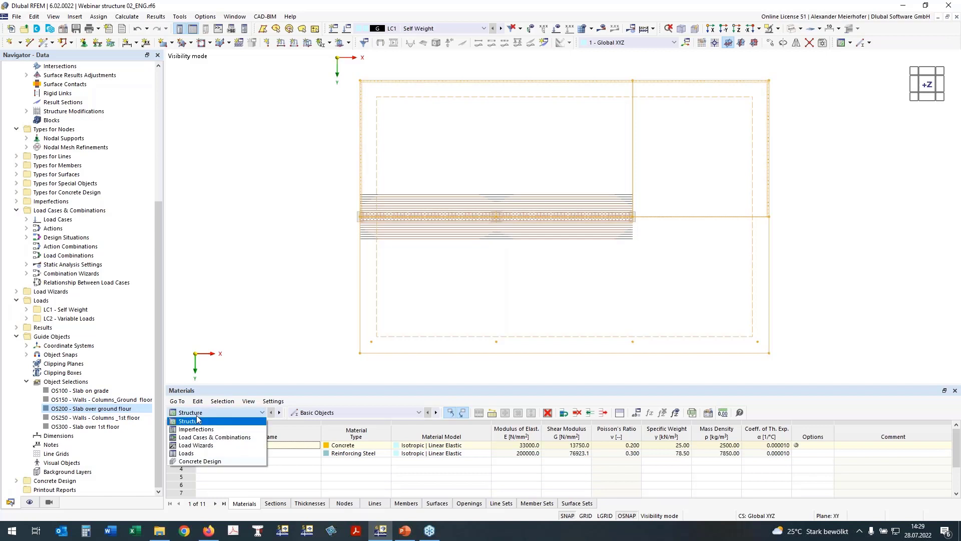
pyautogui.click(199, 461)
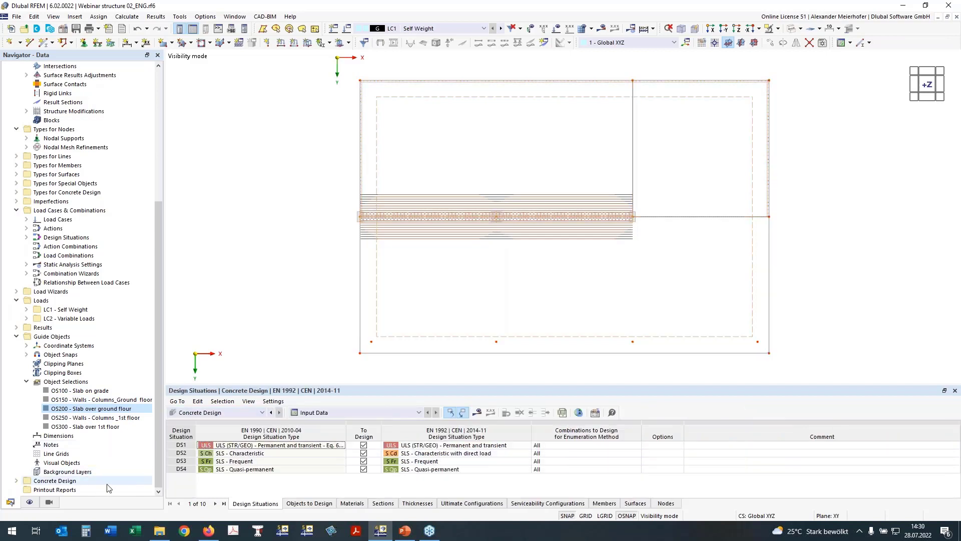
pyautogui.click(309, 504)
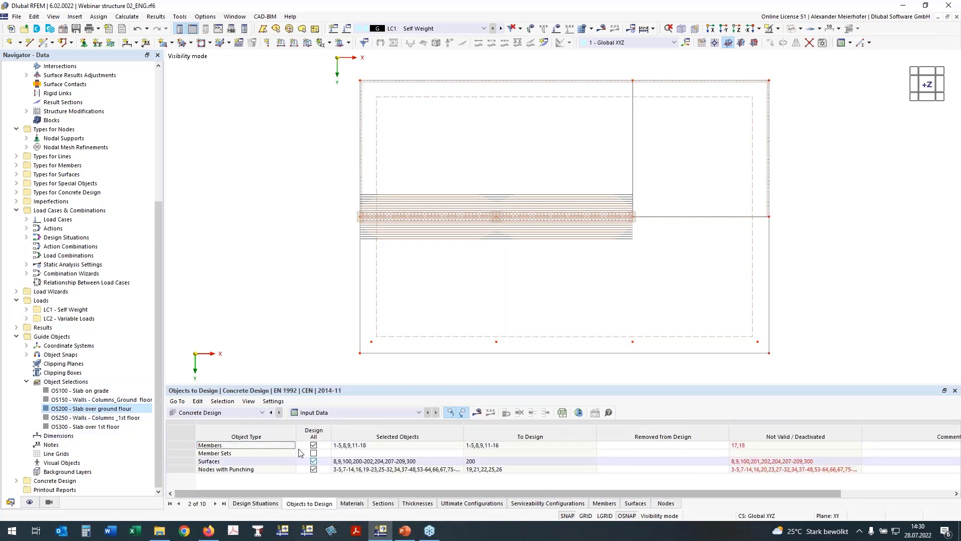
pyautogui.rightClick(91, 409)
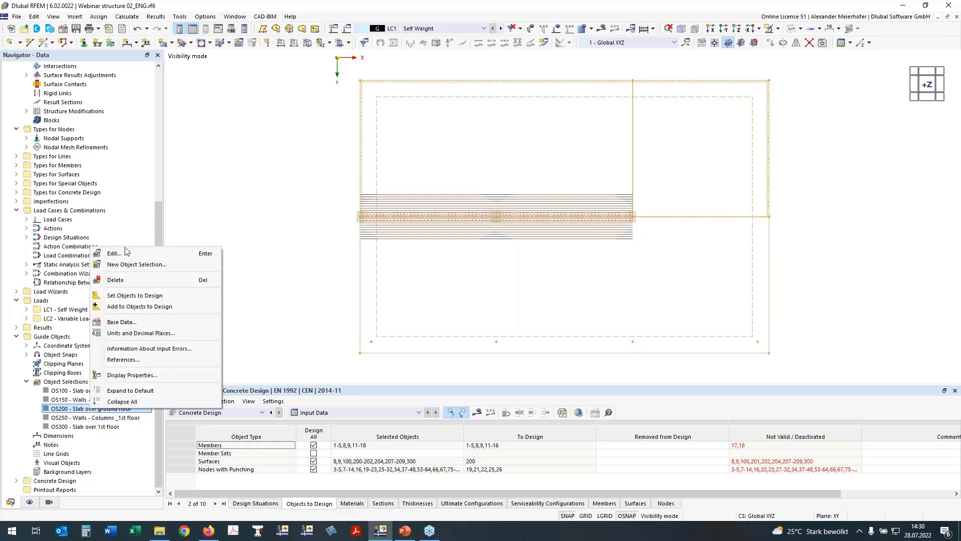
pyautogui.click(134, 295)
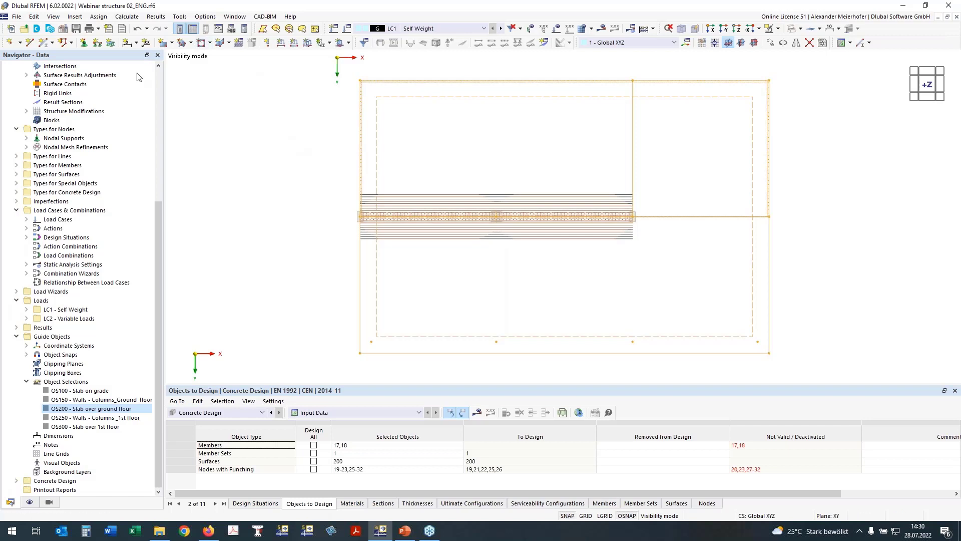
# Step: Review the activated add-ons and the selected standards in the model's base data without changing them
pyautogui.moveTo(159, 210); pyautogui.dragTo(163, 75)
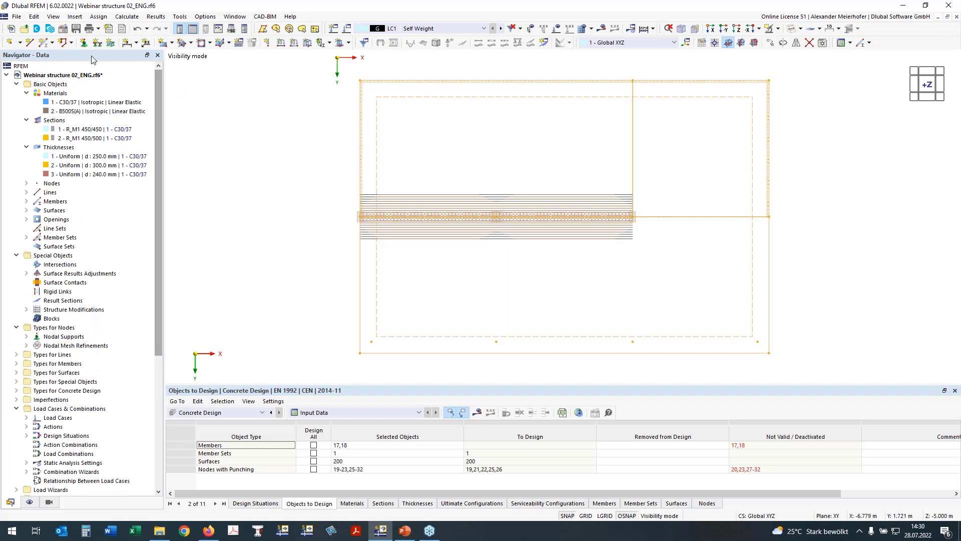
pyautogui.click(62, 29)
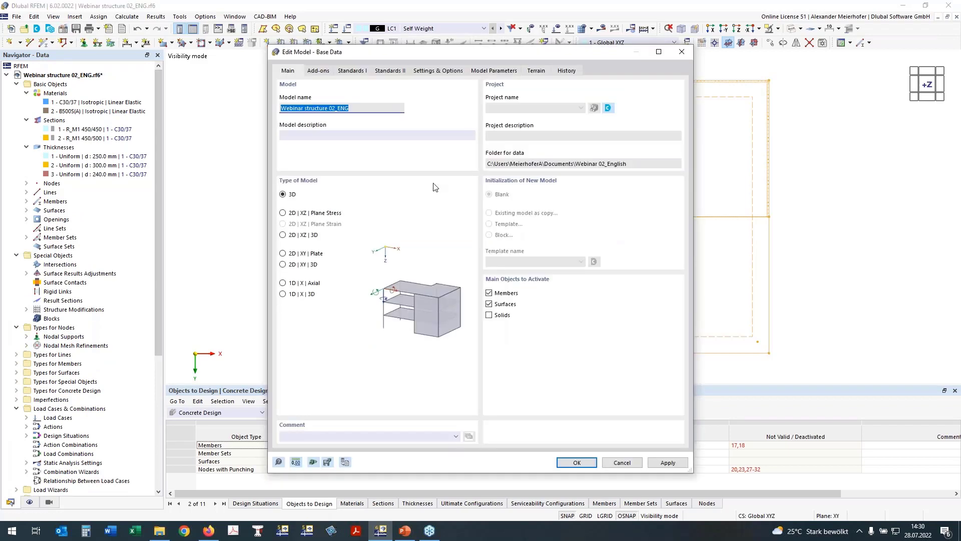
pyautogui.click(323, 70)
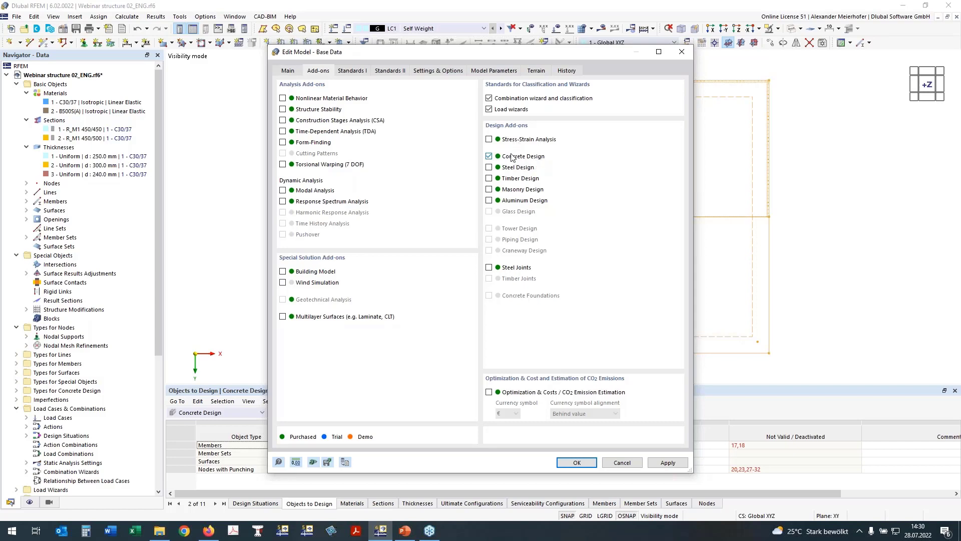
pyautogui.click(352, 70)
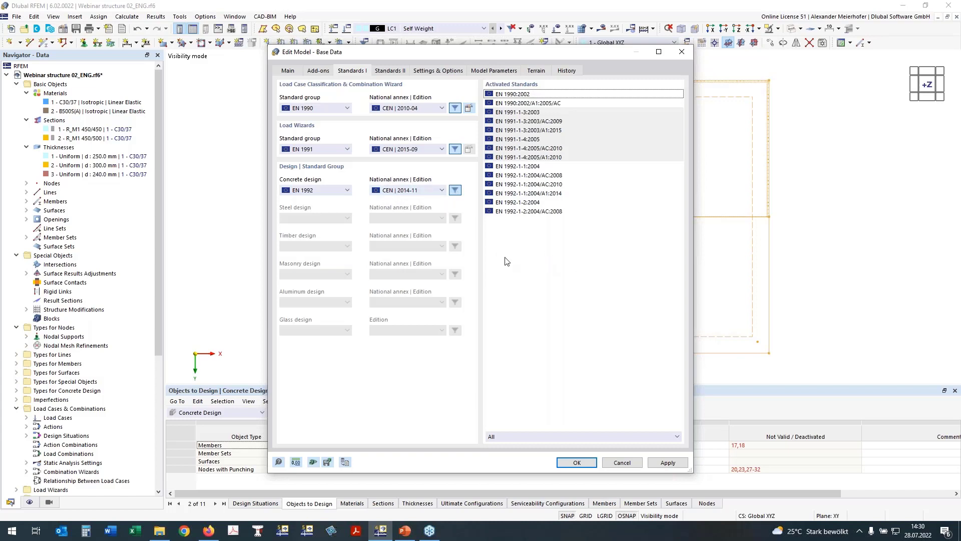
pyautogui.click(629, 463)
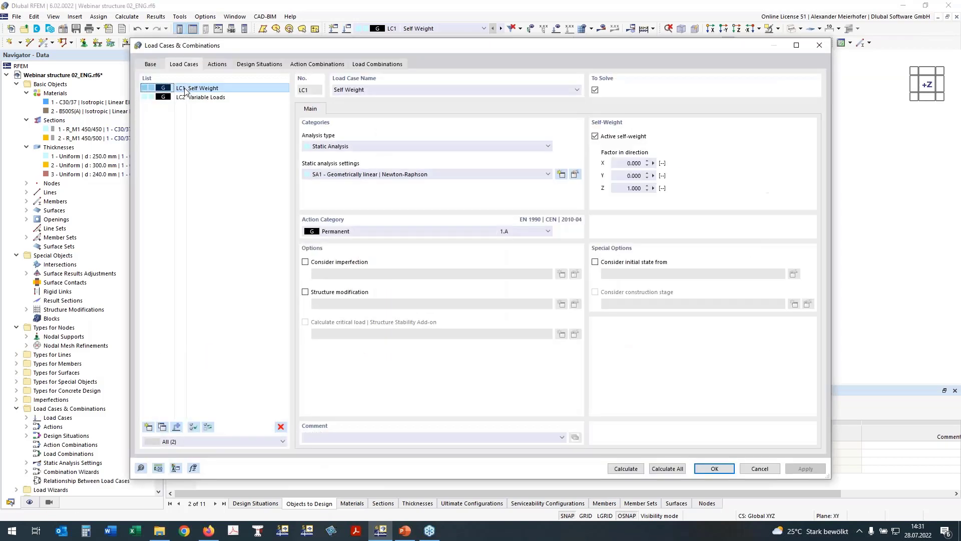
# Step: Set the action category of load case LC2 Variable Loads to Imposed loads - category B: office areas
pyautogui.click(190, 97)
pyautogui.click(375, 233)
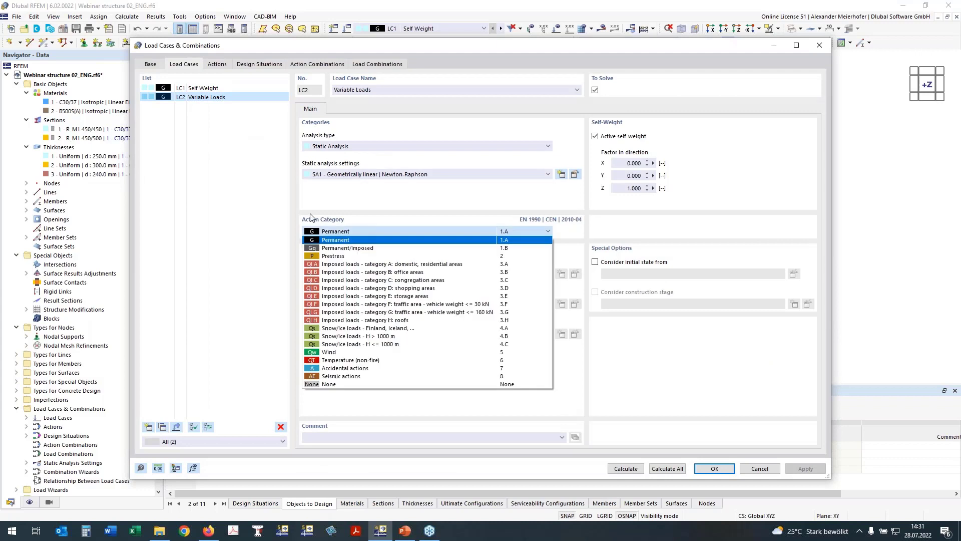
pyautogui.click(320, 272)
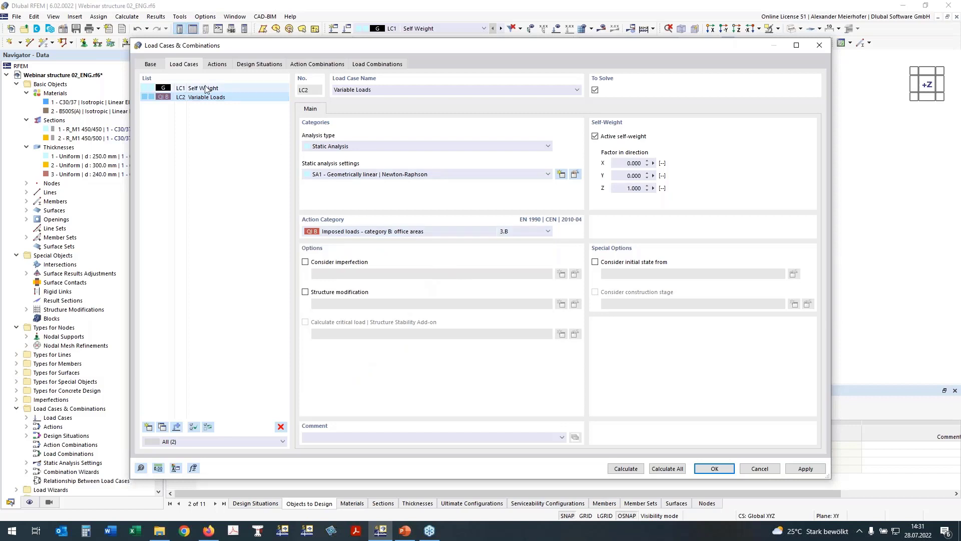
# Step: Assign combination wizard 2 (Load combinations, SA1 - Geometrically linear, Newton-Raphson) to all four design situations DS1 to DS4
pyautogui.click(151, 65)
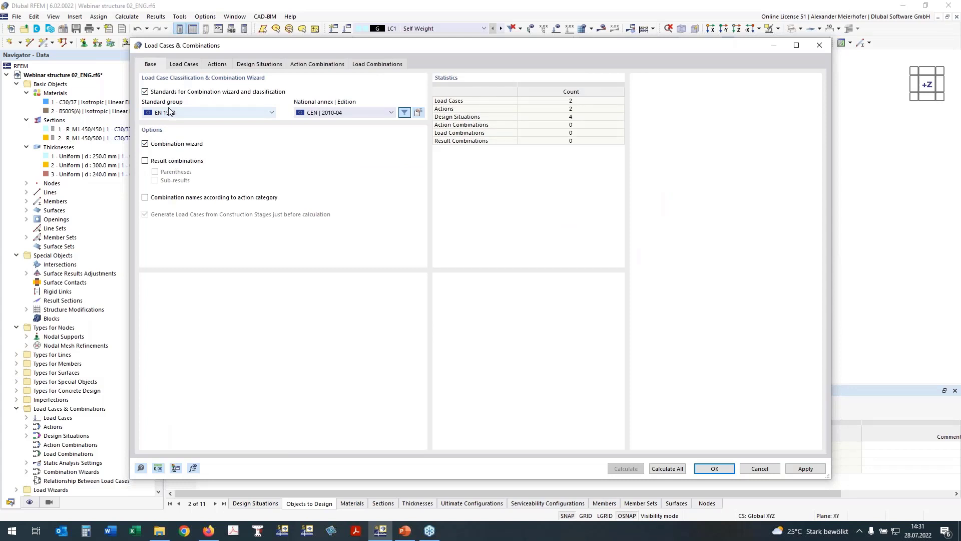
pyautogui.click(259, 64)
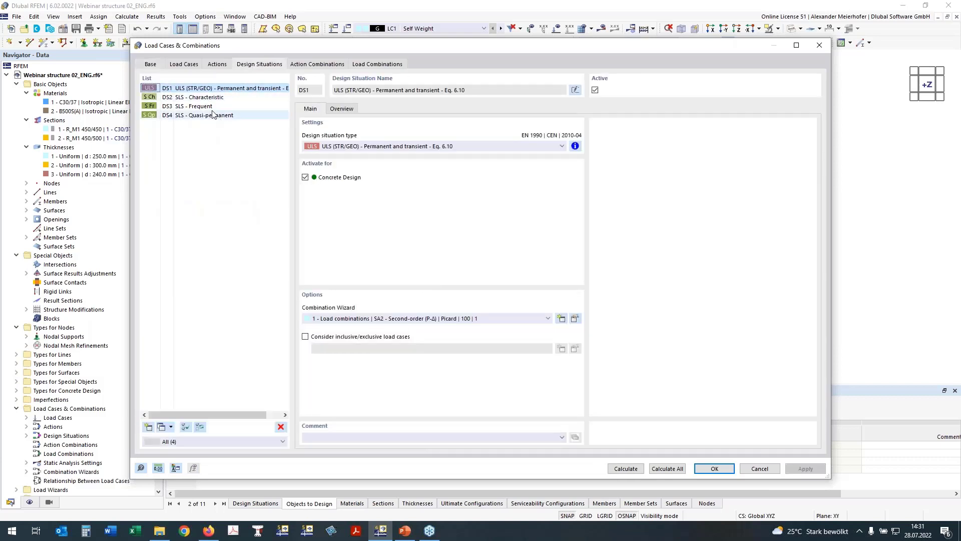
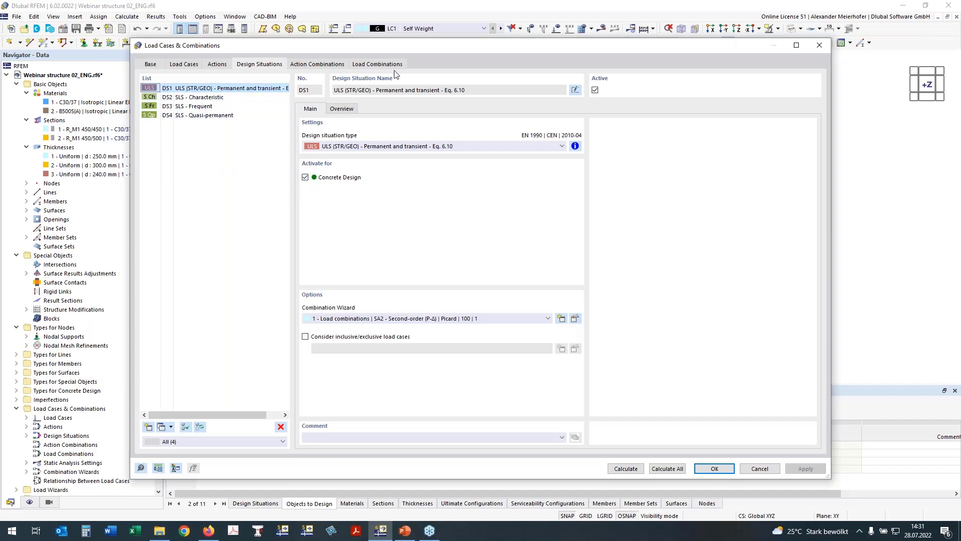
pyautogui.keyDown('shift'); pyautogui.click(179, 116); pyautogui.keyUp('shift')
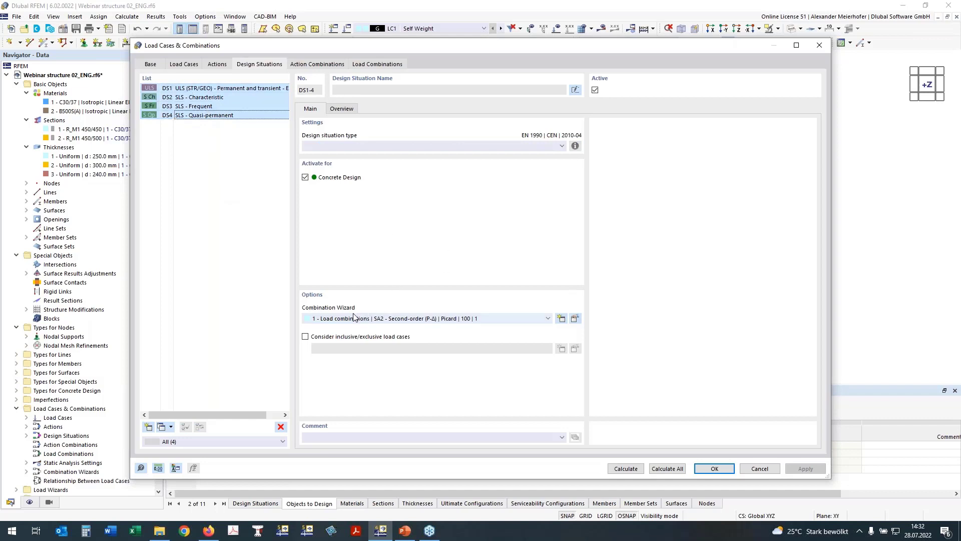
pyautogui.click(328, 318)
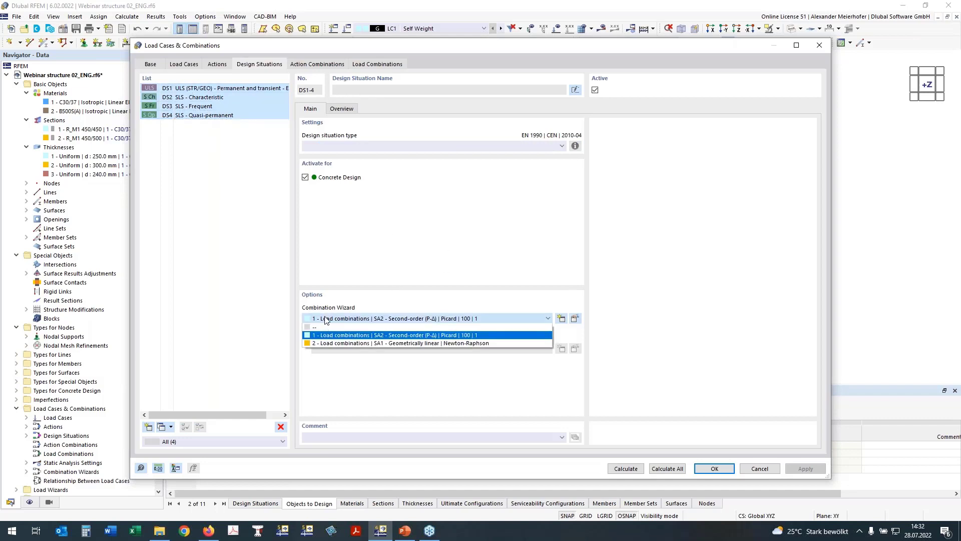
pyautogui.click(326, 341)
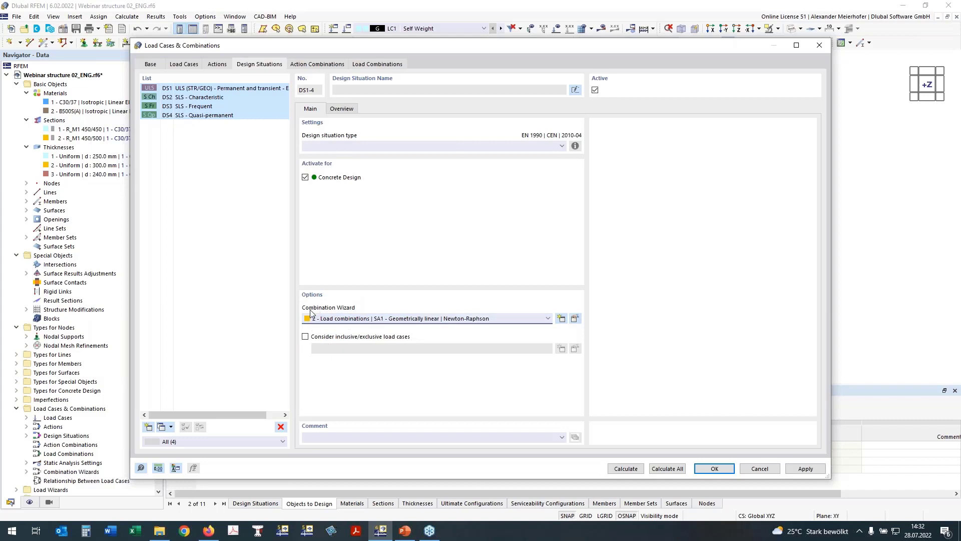
# Step: Check the settings of combination wizard 2, generate the load combinations and accept the load cases and combinations
pyautogui.click(576, 319)
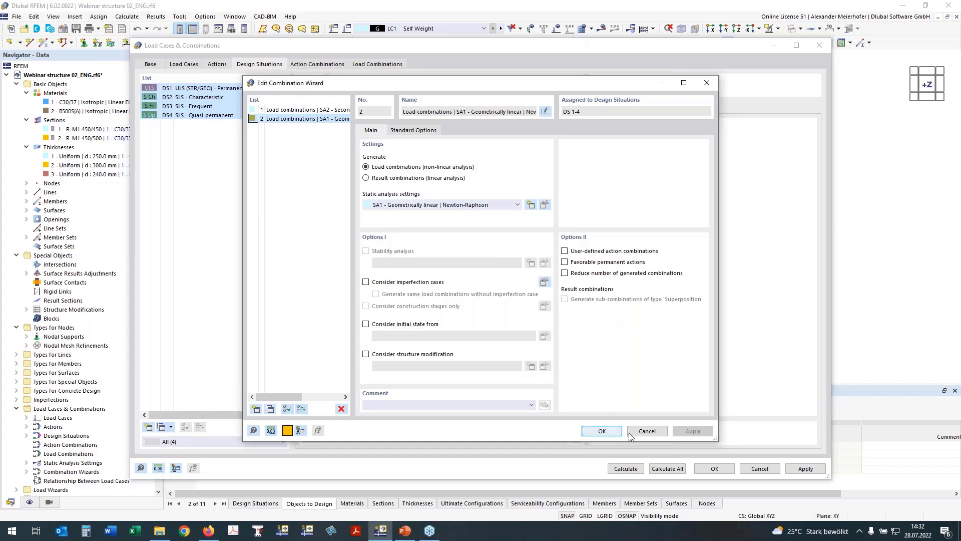
pyautogui.click(602, 431)
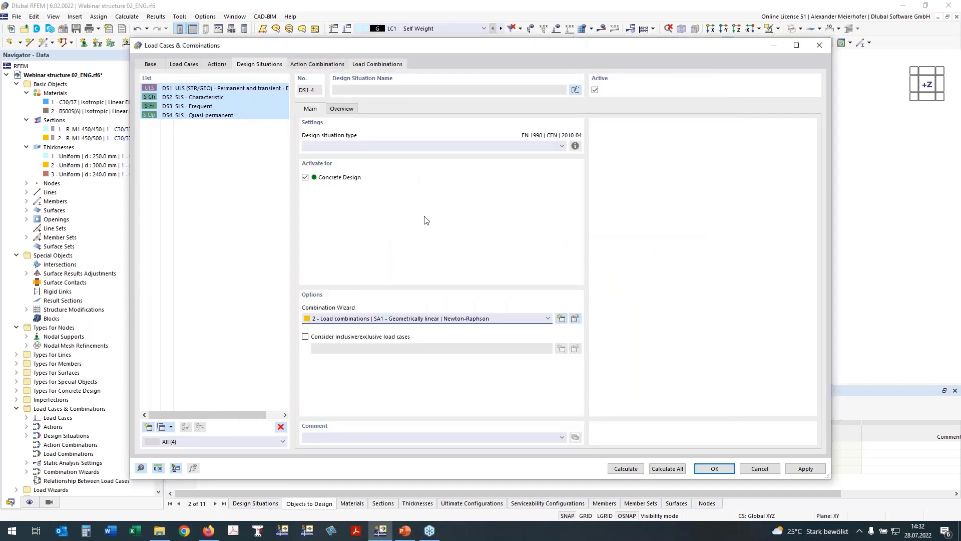
pyautogui.click(377, 64)
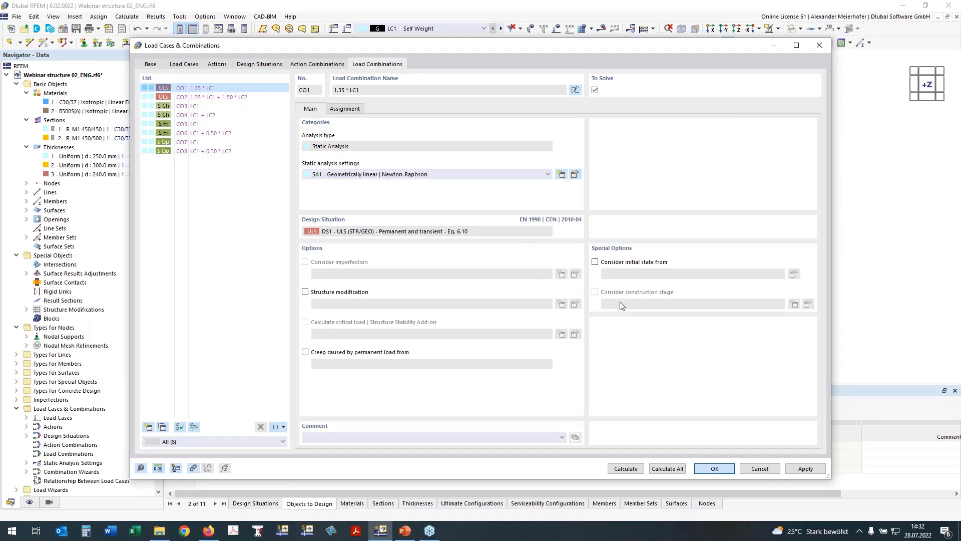
pyautogui.press('Return')
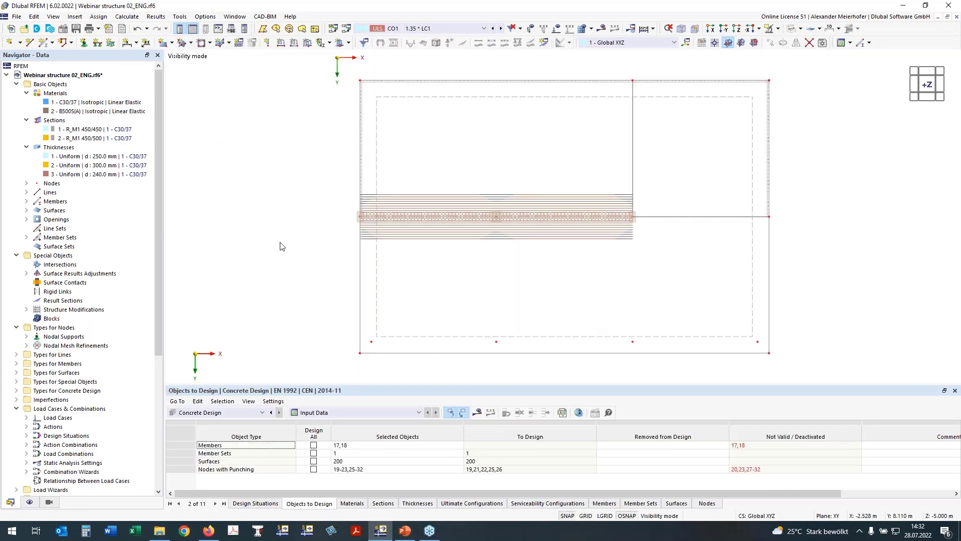
# Step: Look through the Concrete Design input data for sections, thicknesses, ultimate configurations and serviceability configurations
pyautogui.moveTo(333, 300); pyautogui.dragTo(306, 301, button='middle')
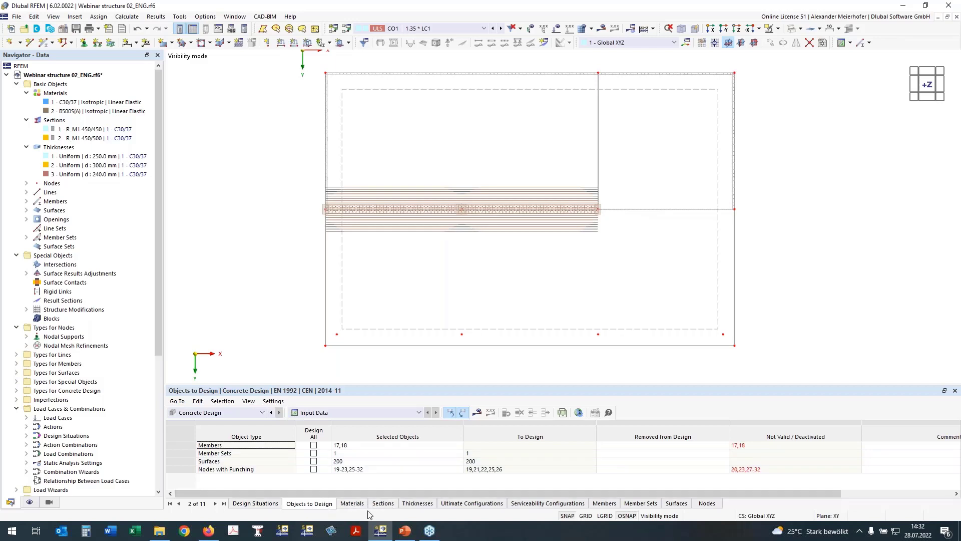
pyautogui.click(387, 505)
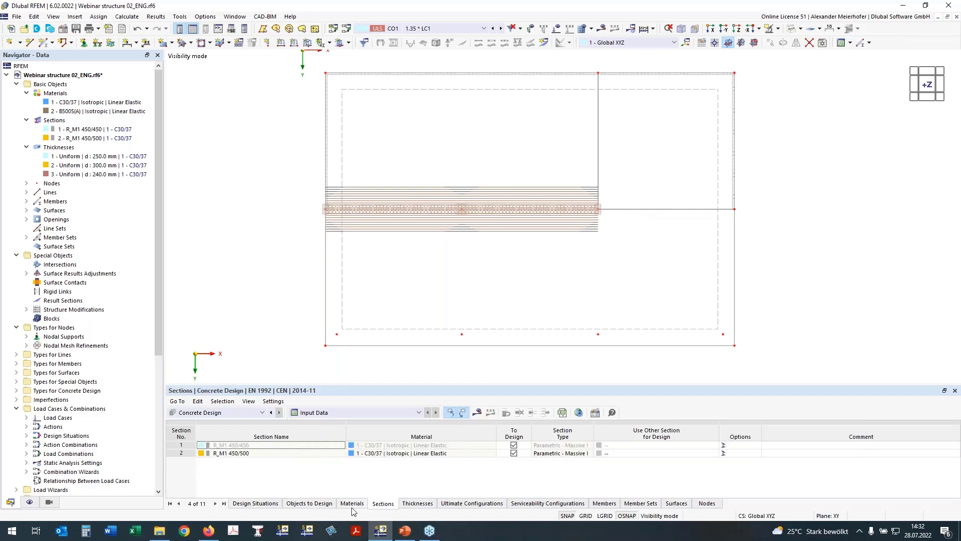
pyautogui.click(410, 505)
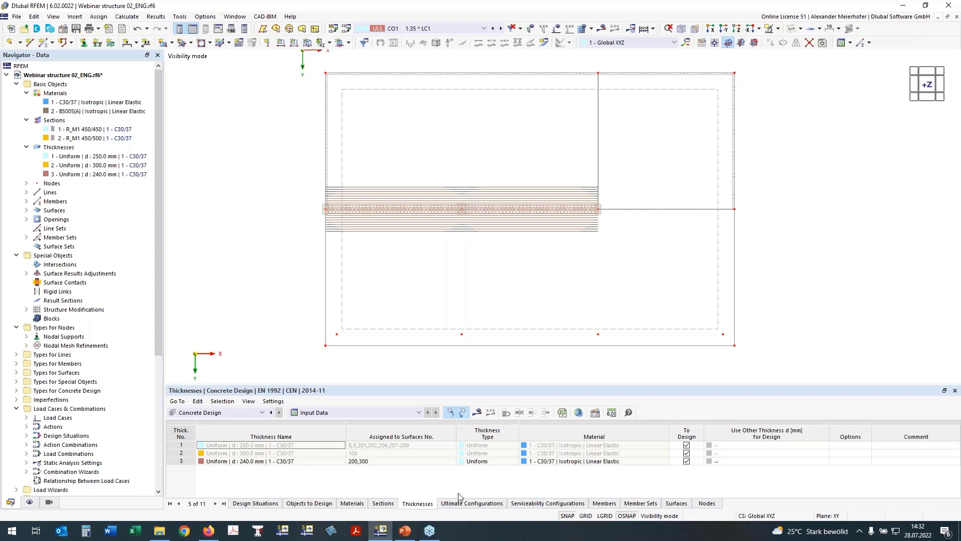
pyautogui.click(467, 507)
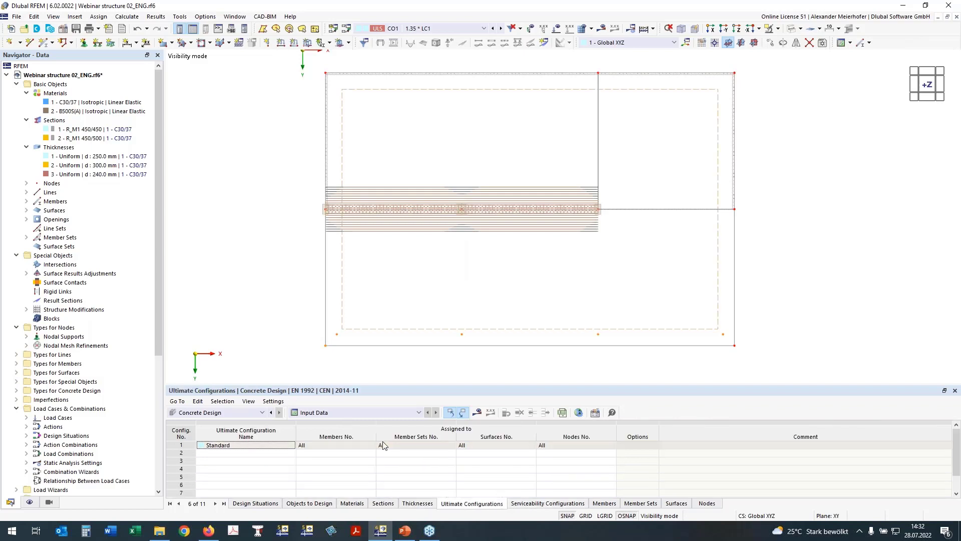
pyautogui.click(541, 505)
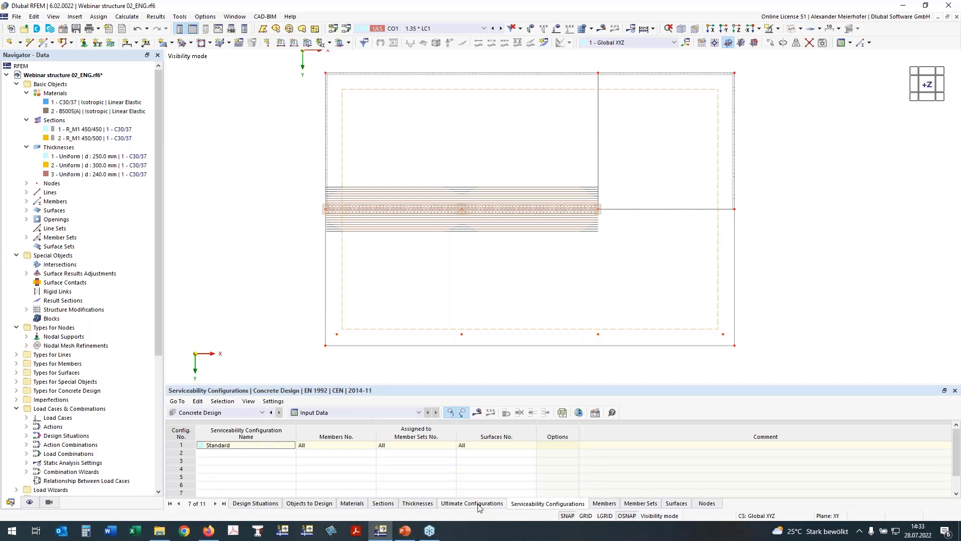
# Step: Open the Standard serviceability configuration and examine the available limit values of the allowable crack width for the top (-z) side
pyautogui.click(595, 413)
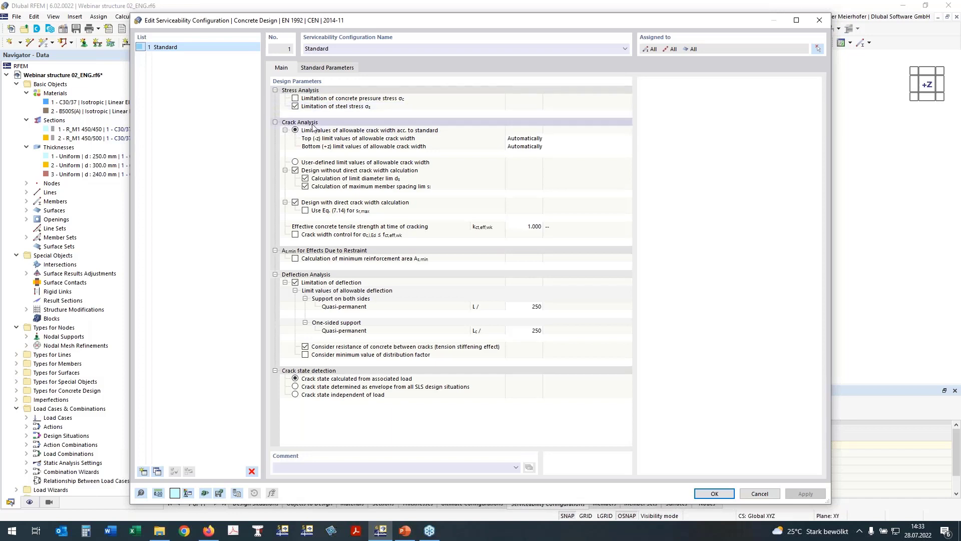
pyautogui.click(540, 140)
pyautogui.click(555, 140)
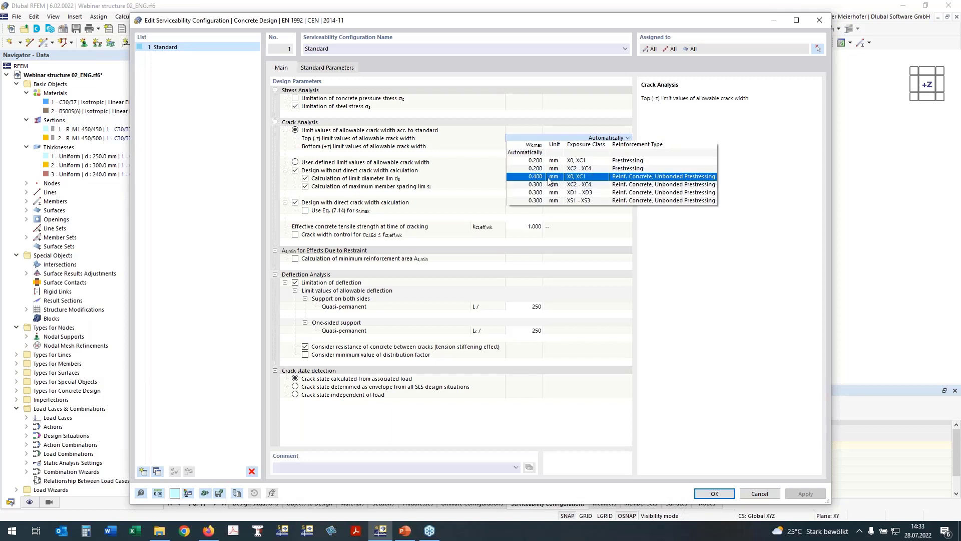
pyautogui.click(521, 139)
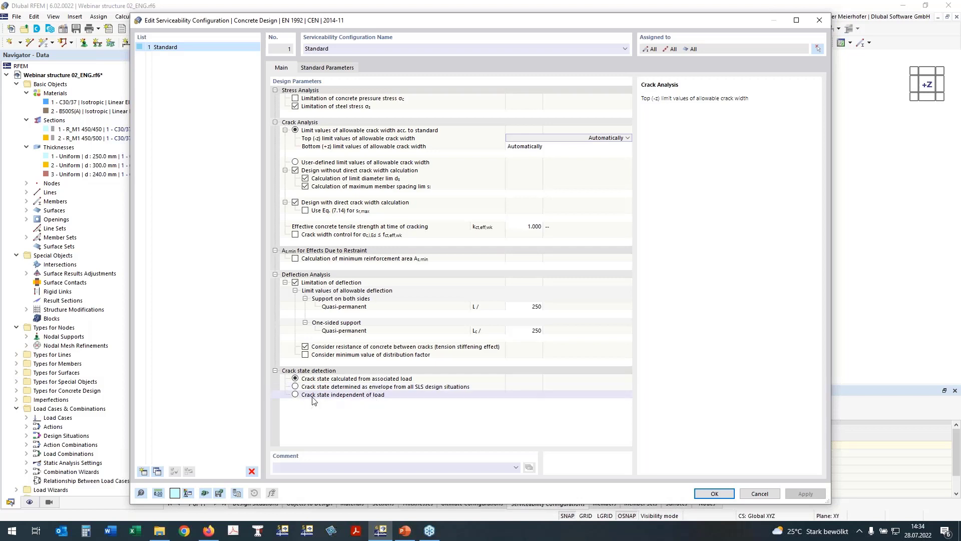
# Step: Try the crack state detection independent of load, restore it to calculated from associated load, and accept the serviceability configuration
pyautogui.click(295, 395)
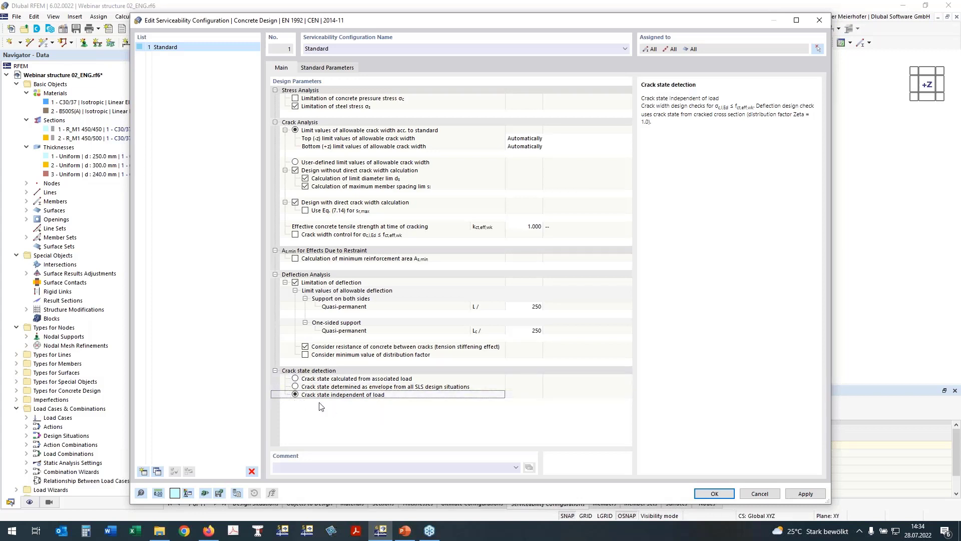
pyautogui.click(321, 381)
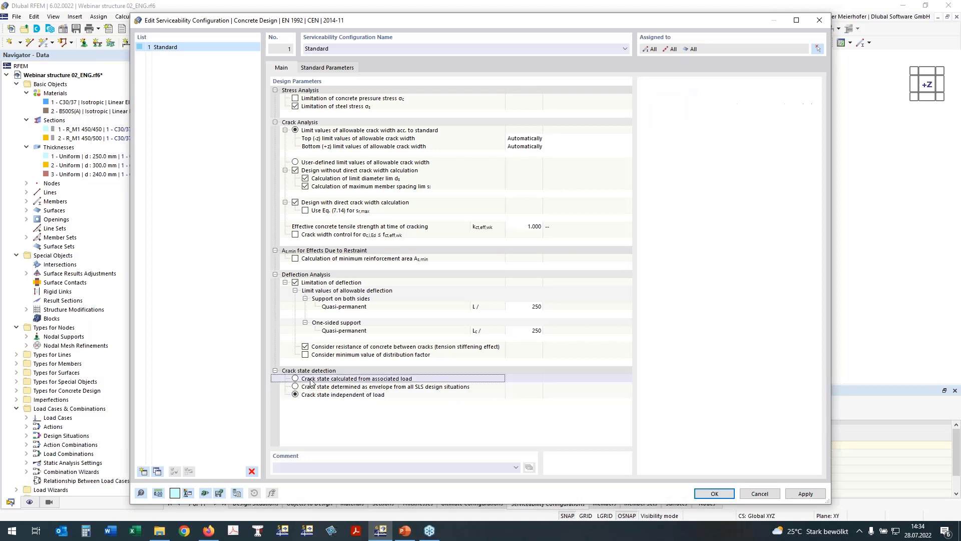
pyautogui.click(295, 379)
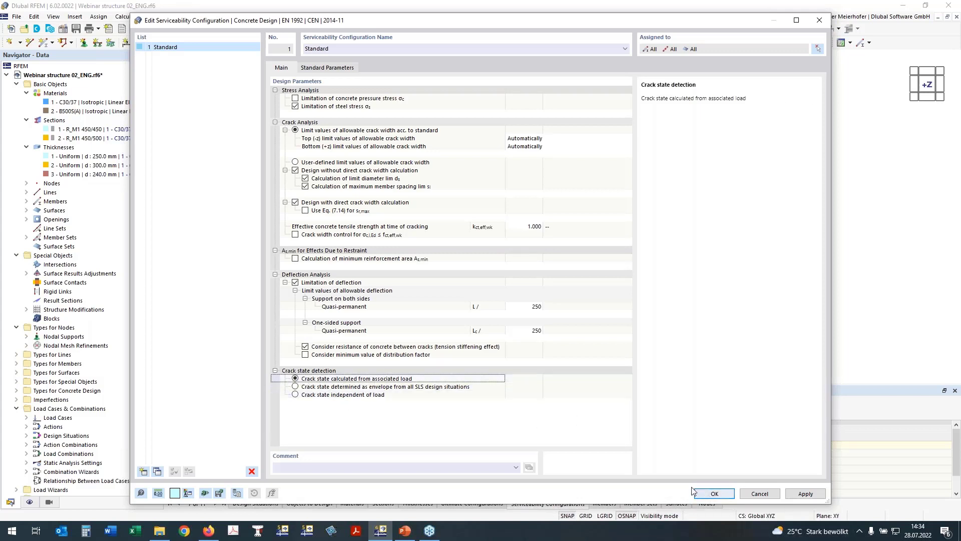
pyautogui.click(710, 497)
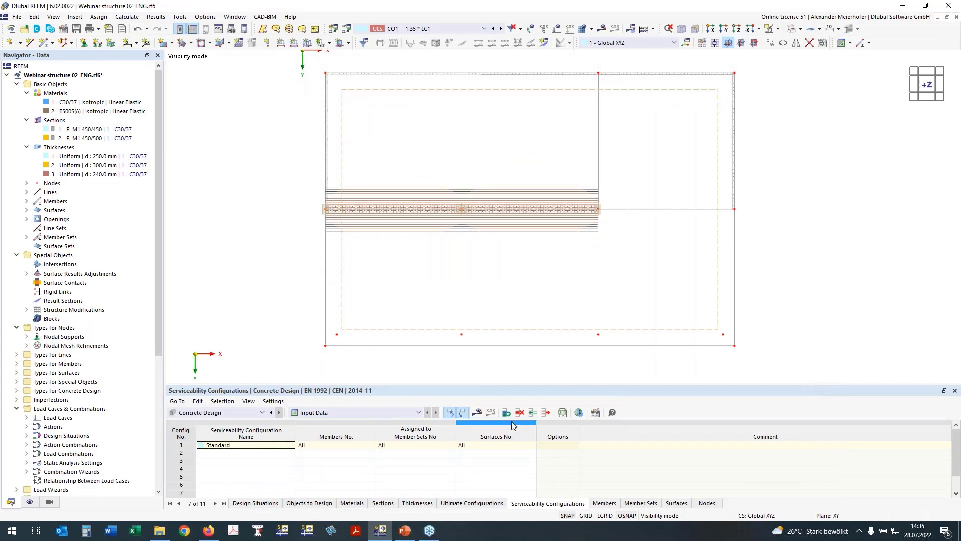
# Step: Run the Concrete Design calculation and enlarge the table with the overview of errors and warnings
pyautogui.click(477, 412)
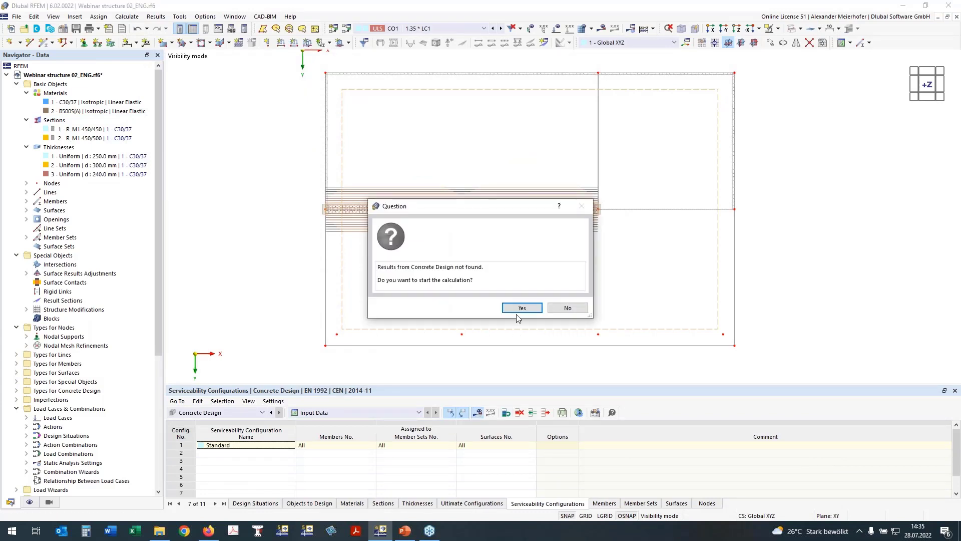
pyautogui.click(521, 308)
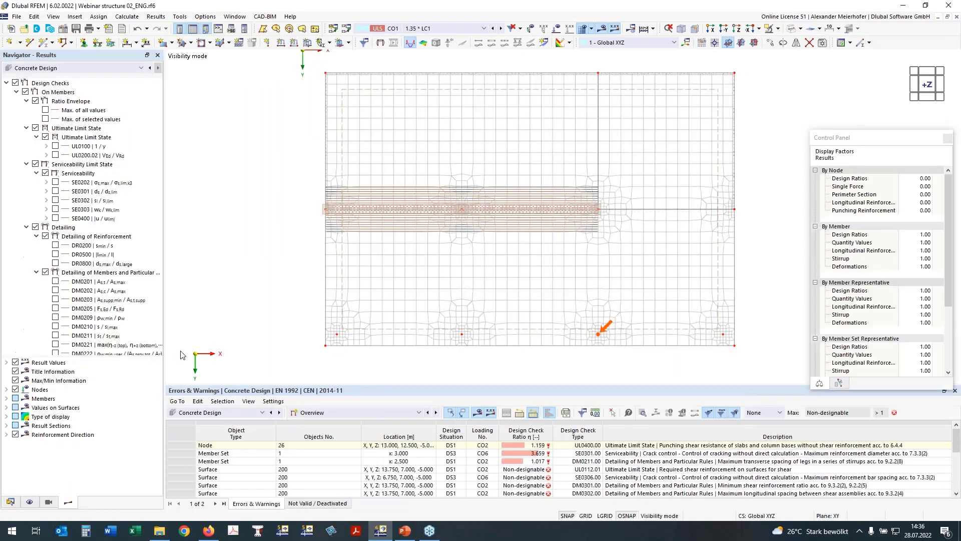
pyautogui.click(397, 413)
pyautogui.click(397, 423)
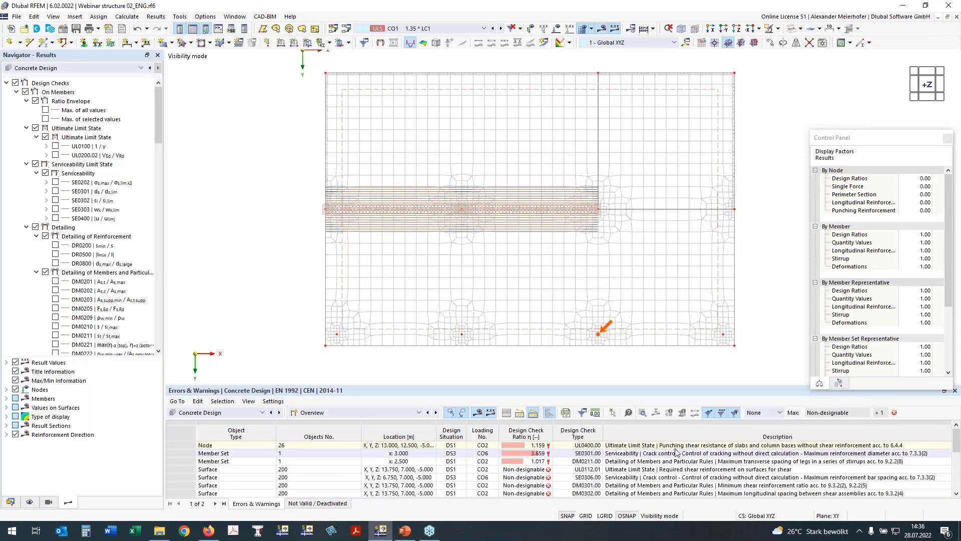
pyautogui.click(538, 445)
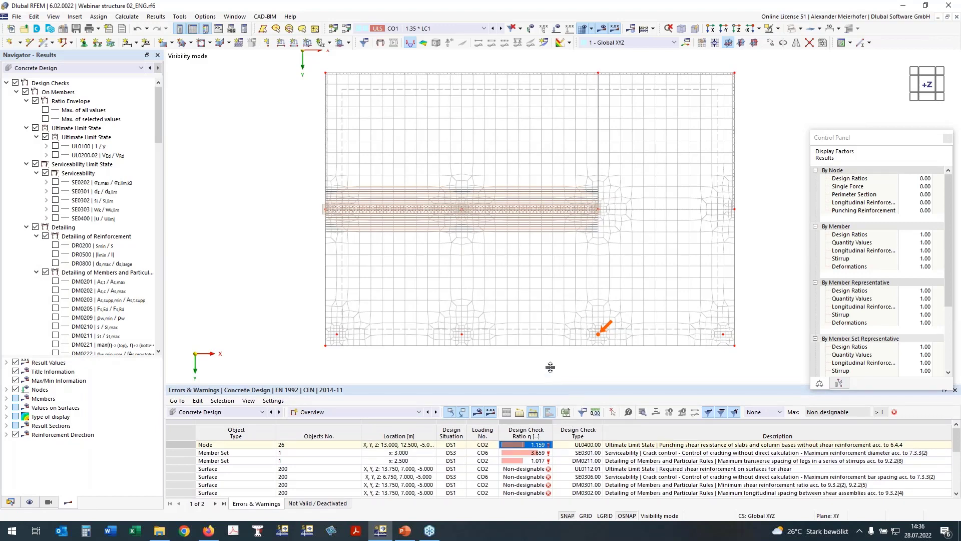
pyautogui.moveTo(551, 367); pyautogui.dragTo(550, 350)
# Step: Show the design ratios on members by design situation and examine the check for maximum transverse spacing of stirrup legs
pyautogui.click(351, 395)
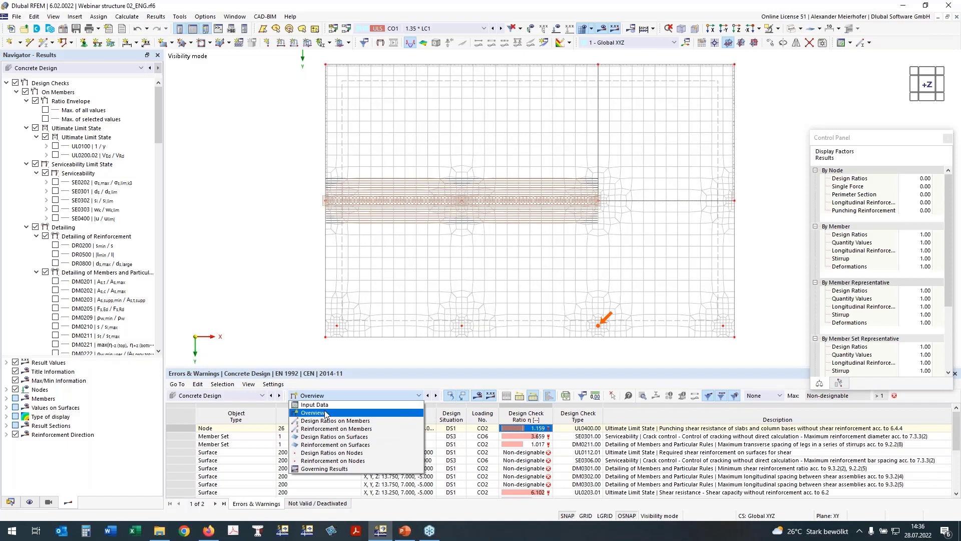
pyautogui.click(347, 397)
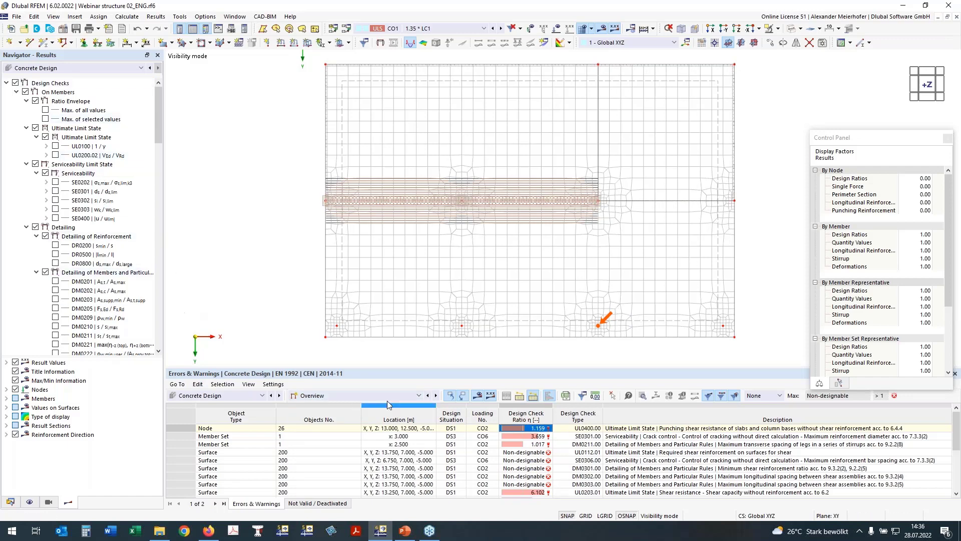
pyautogui.click(371, 398)
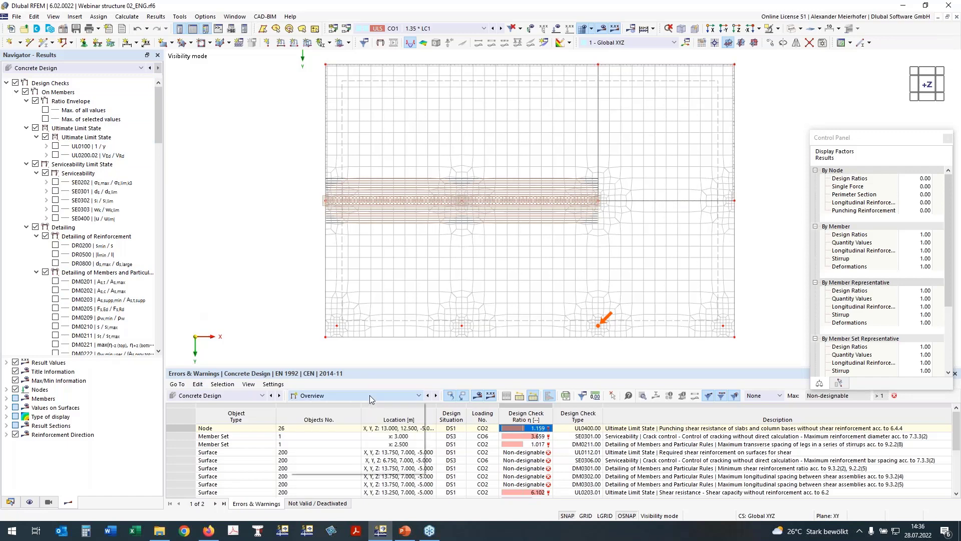
pyautogui.click(362, 420)
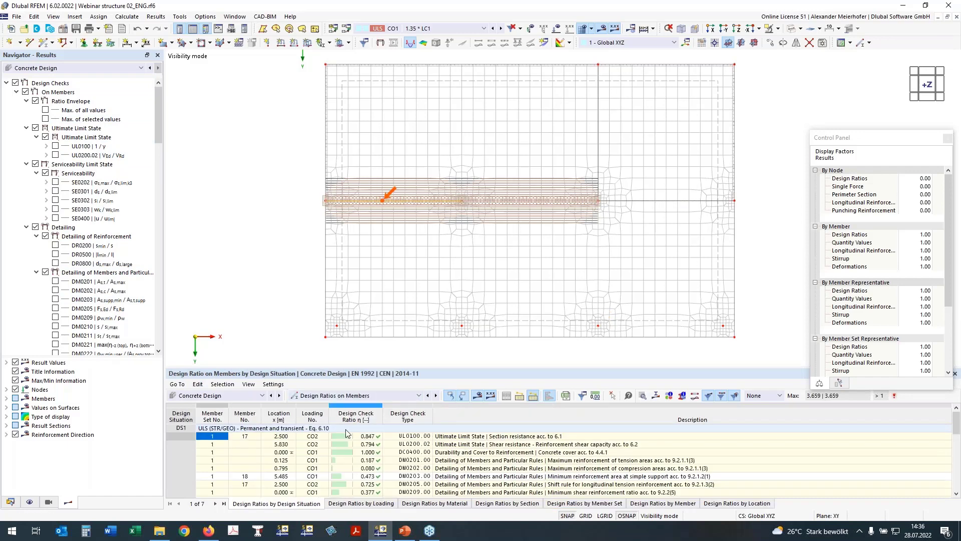
pyautogui.click(372, 436)
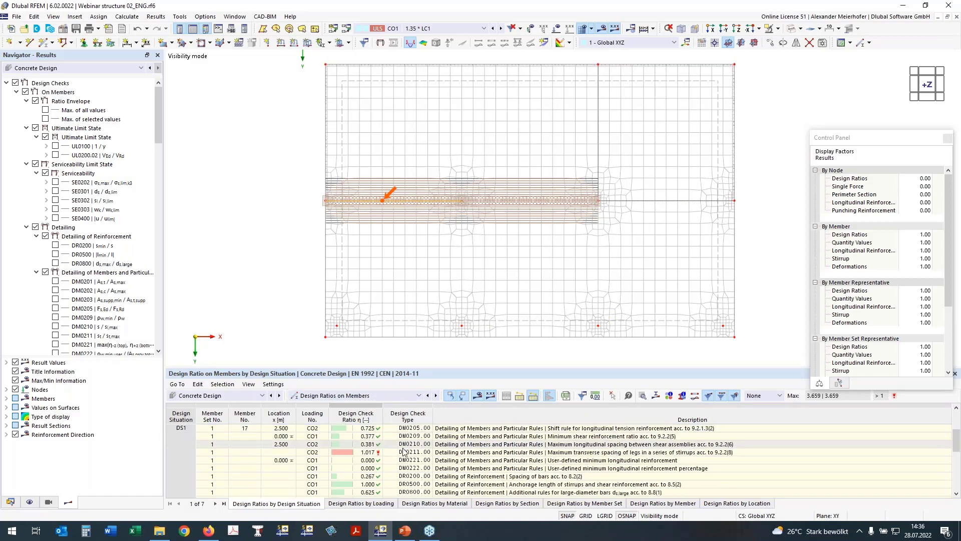
pyautogui.scroll(-5, 422, 452)
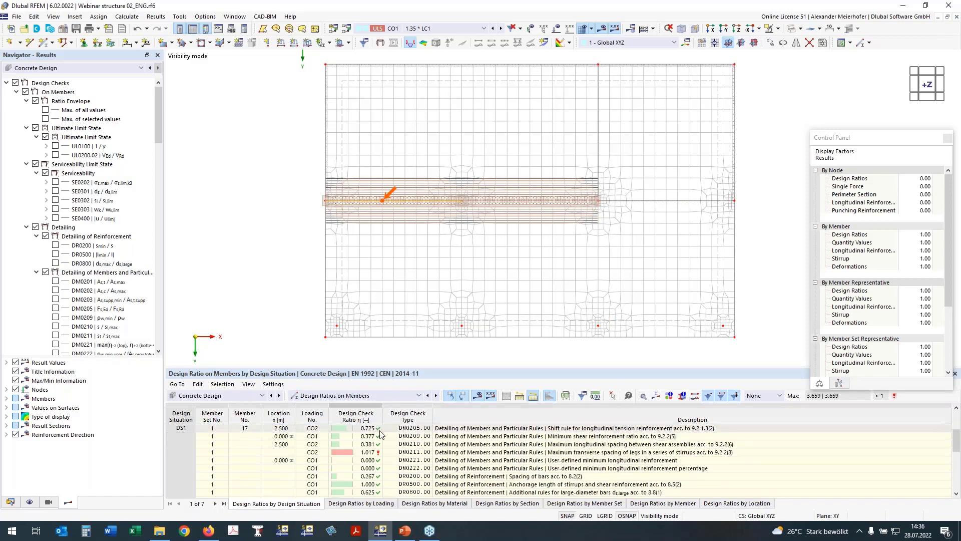
pyautogui.click(368, 452)
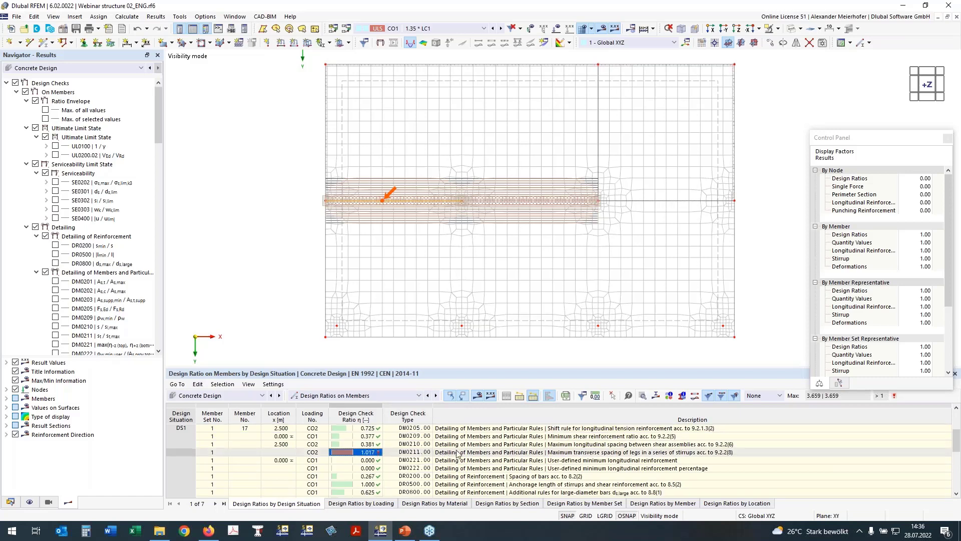
pyautogui.click(518, 454)
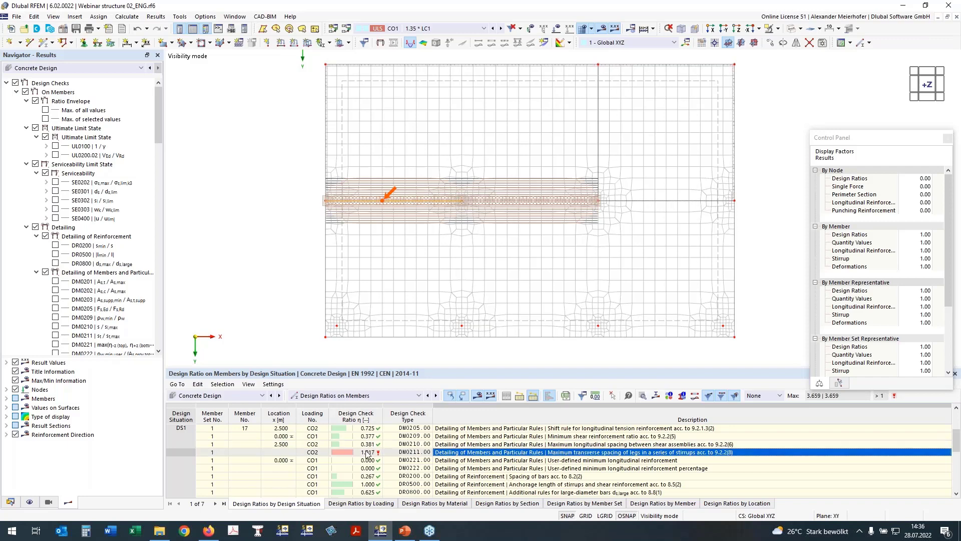
pyautogui.scroll(-4, 364, 454)
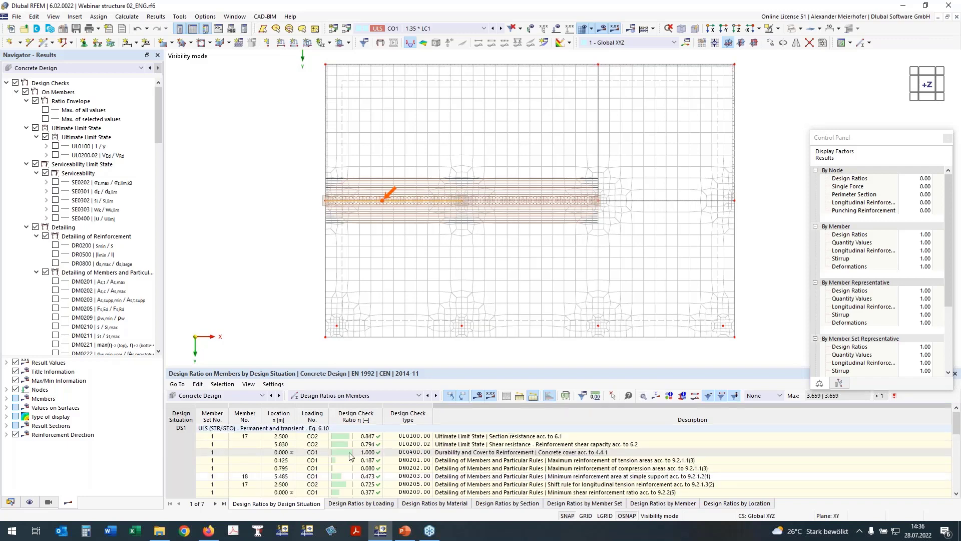
# Step: Show the design ratios on nodes by design situation and examine the punching shear resistance check UL0400.00
pyautogui.scroll(6, 367, 454)
pyautogui.click(333, 396)
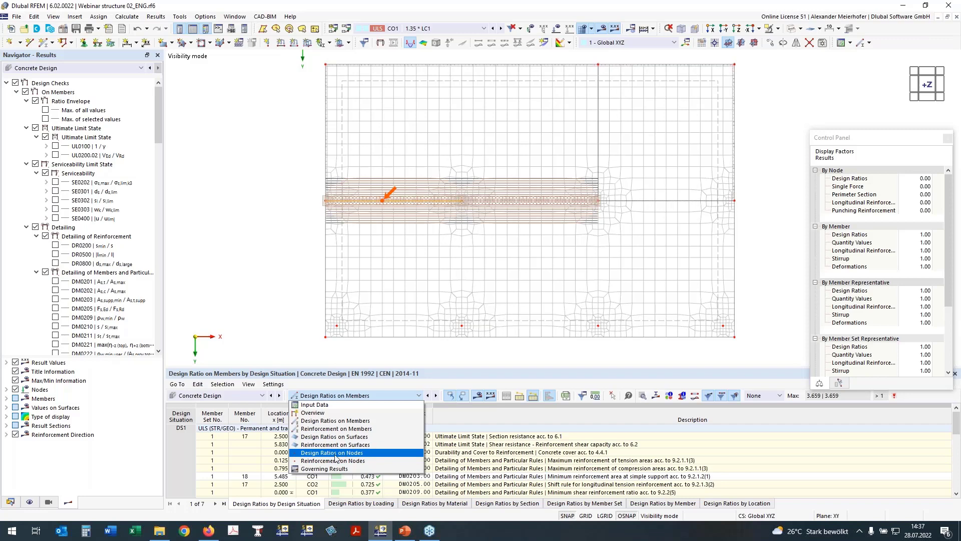
pyautogui.press('Escape')
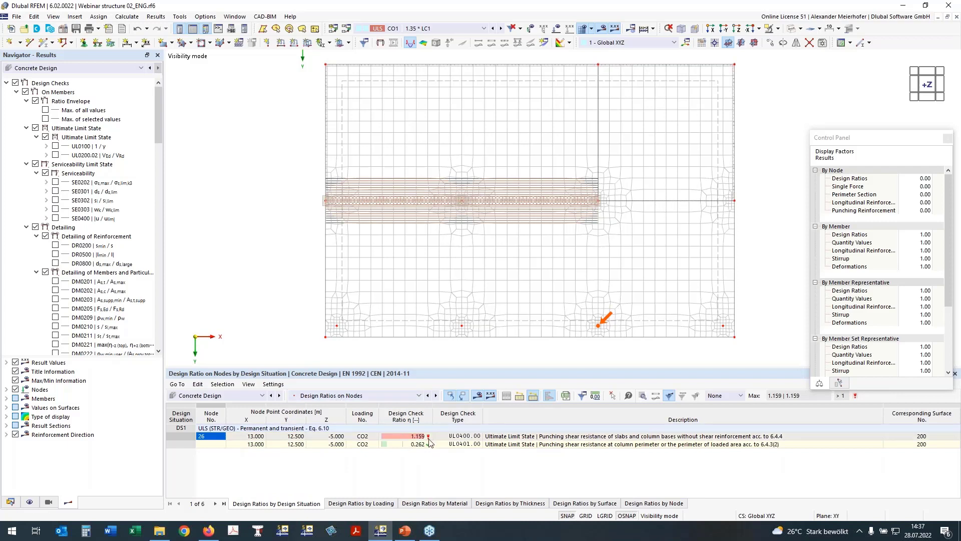
pyautogui.click(465, 437)
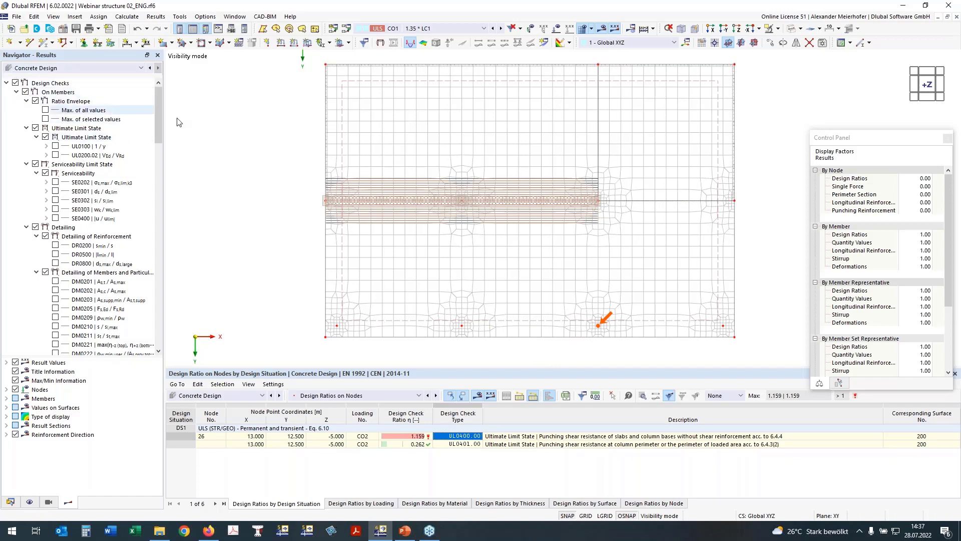
# Step: Display the surface design check UL0101.01 on the slab with only extreme values labelled and the design ratio colour scale shown
pyautogui.click(16, 92)
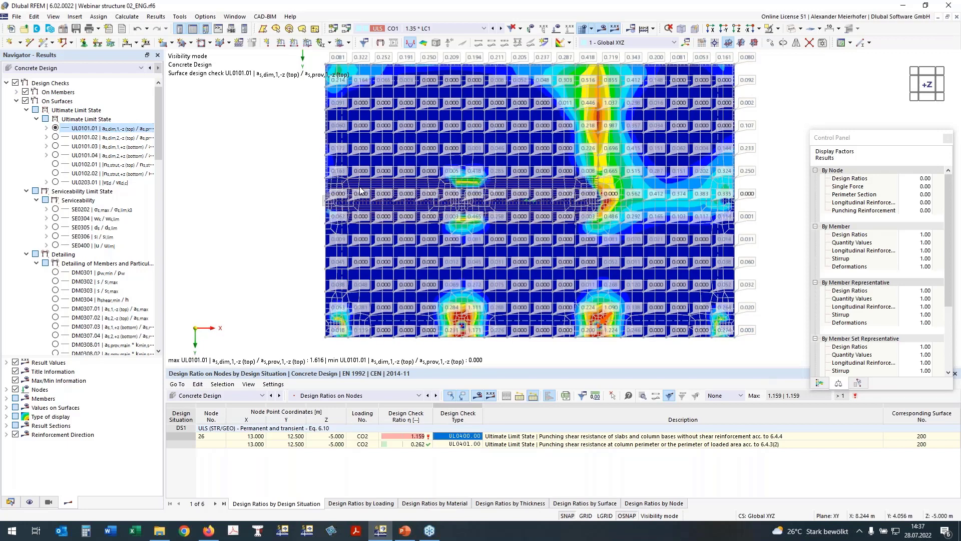
pyautogui.scroll(-9, 56, 132)
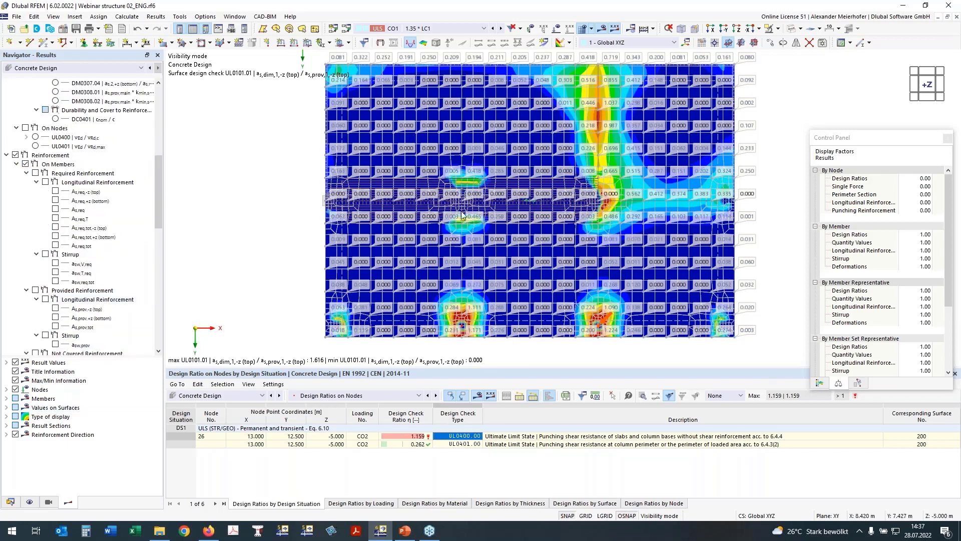
pyautogui.scroll(-1, 205, 267)
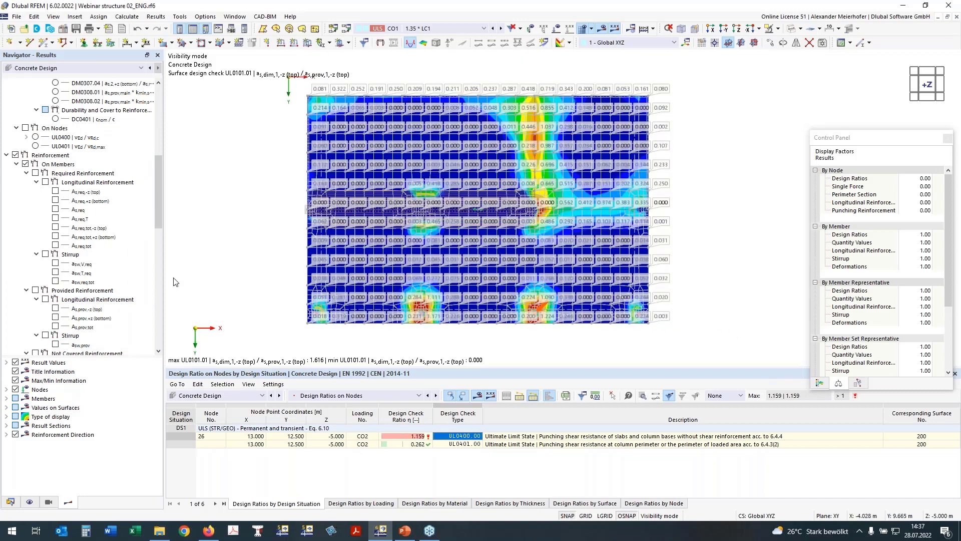
pyautogui.scroll(1, 360, 191)
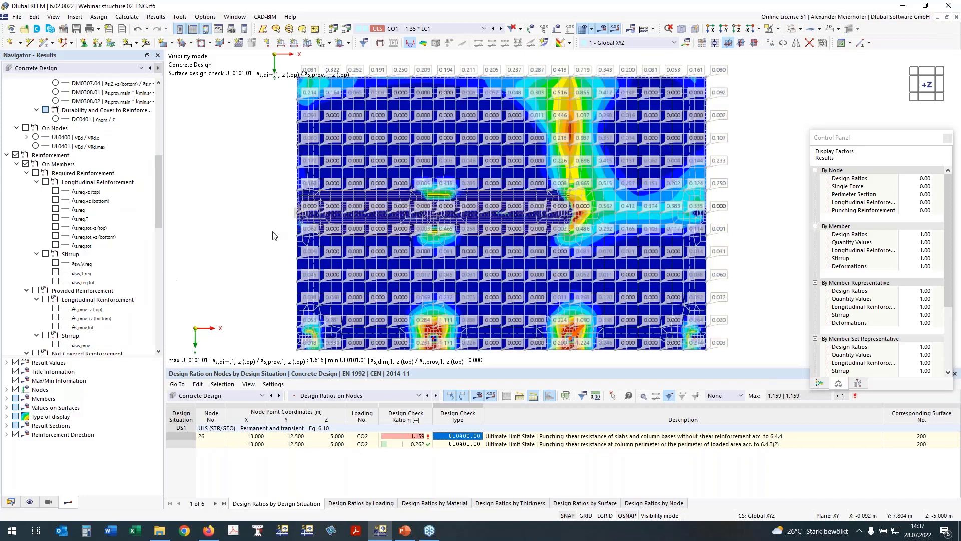
pyautogui.click(8, 408)
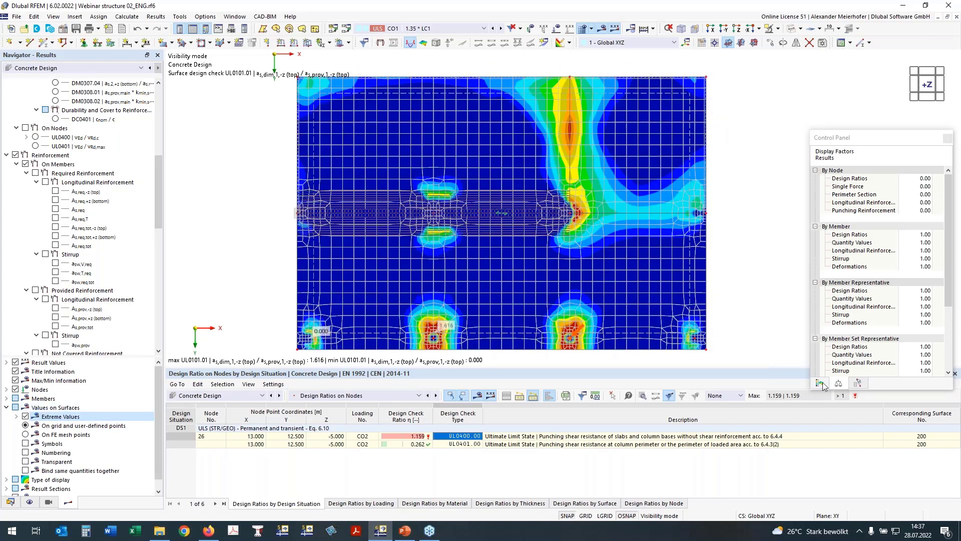
pyautogui.moveTo(858, 125); pyautogui.dragTo(836, 94)
# Step: Widen the results navigator and compare the top reinforcement checks UL0101.02 and UL0101.01, ending on UL0101.01
pyautogui.scroll(9, 122, 138)
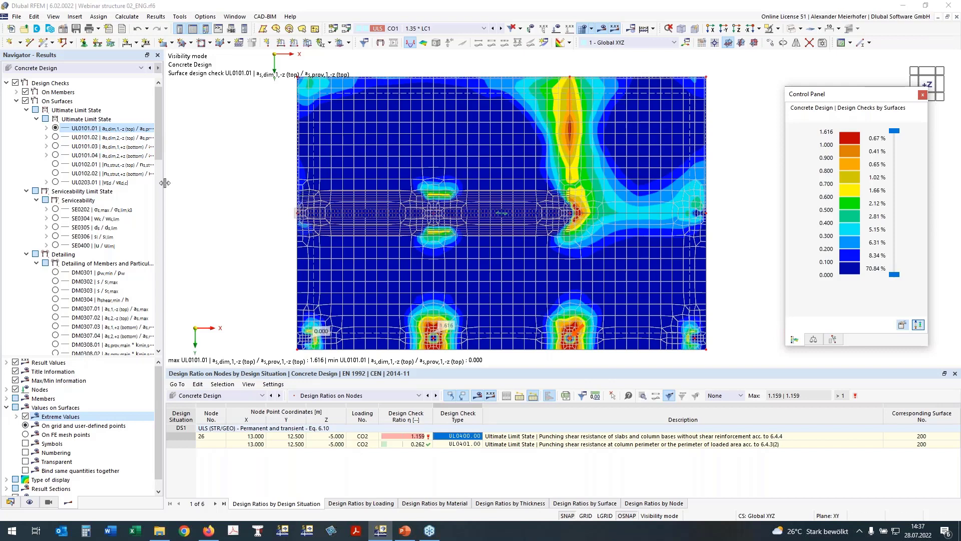
pyautogui.moveTo(165, 183)
pyautogui.mouseDown()
pyautogui.moveTo(194, 182)
pyautogui.moveTo(176, 182)
pyautogui.mouseUp()
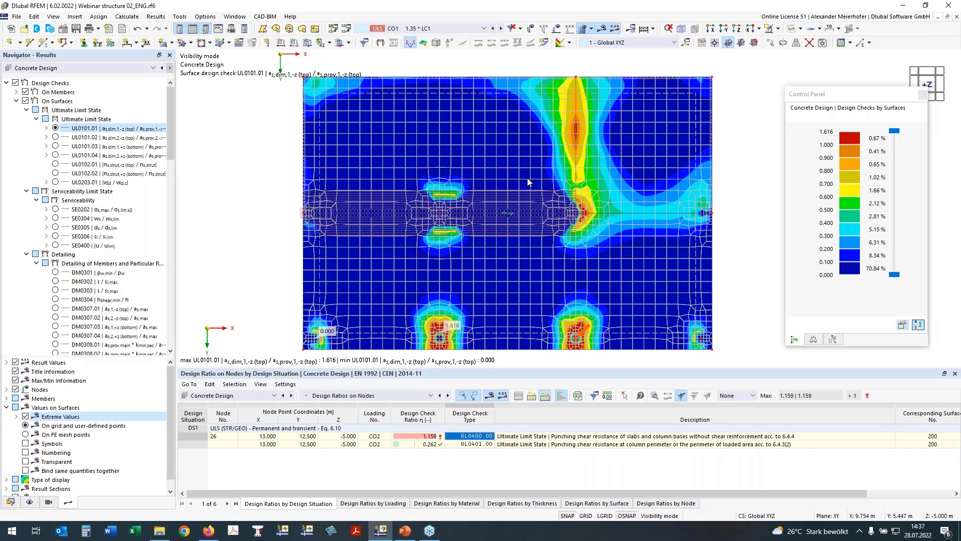
pyautogui.click(55, 137)
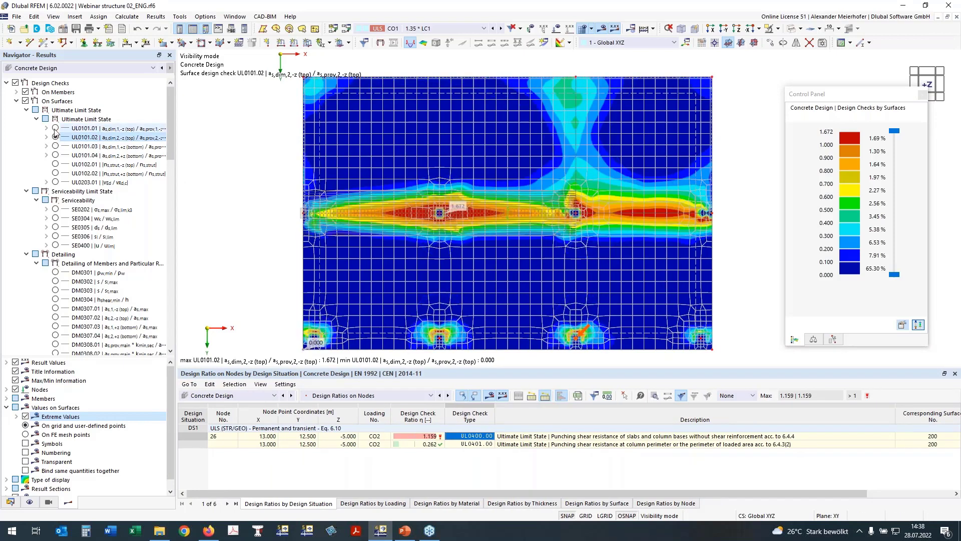
pyautogui.click(55, 128)
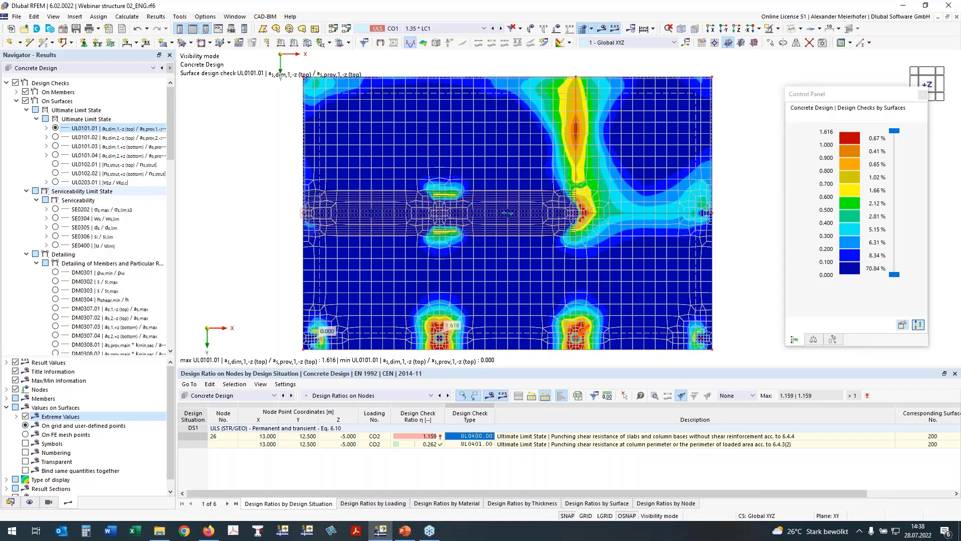
pyautogui.moveTo(466, 328); pyautogui.dragTo(444, 313, button='middle')
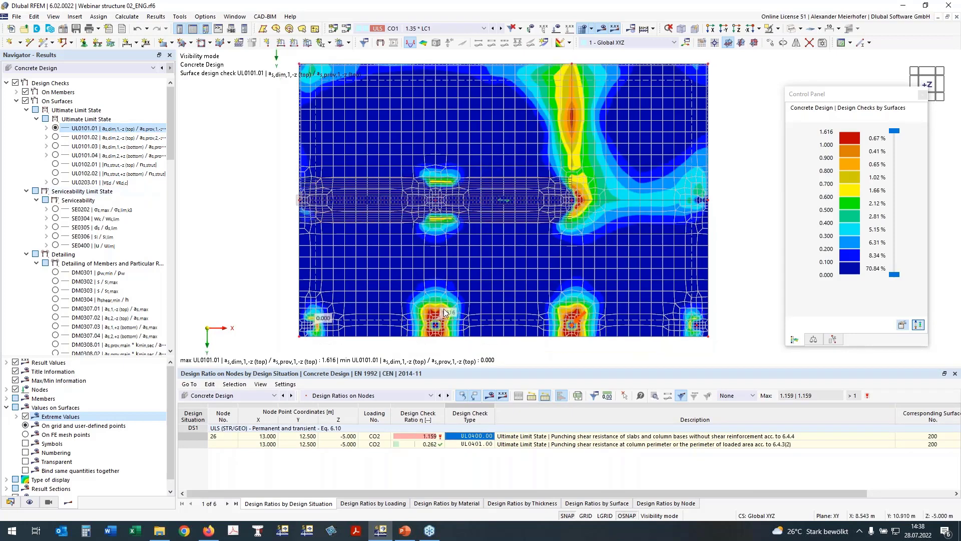
pyautogui.moveTo(832, 374); pyautogui.dragTo(831, 396)
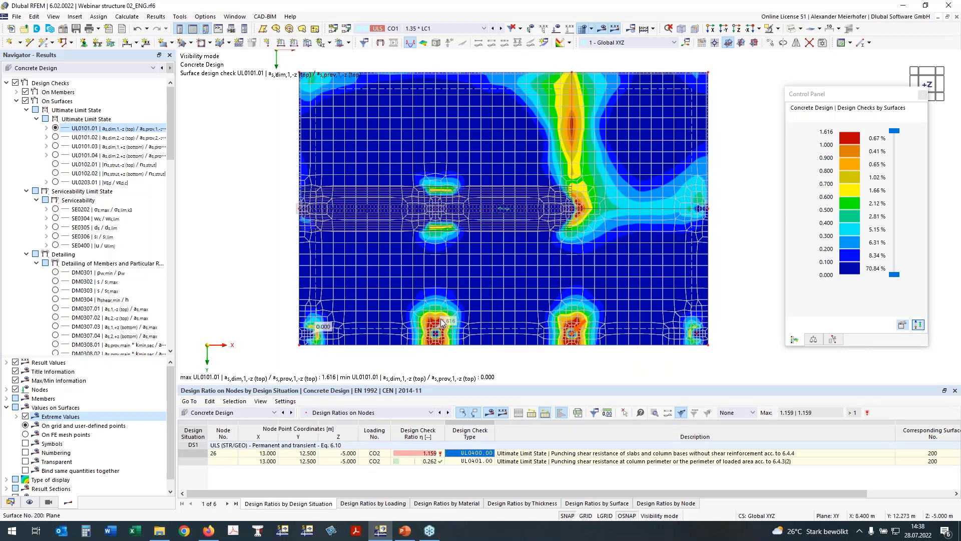
# Step: Display the bottom reinforcement check UL0101.03, inspect its maximum at the slab edge near the column, and show check UL0101.04
pyautogui.click(55, 146)
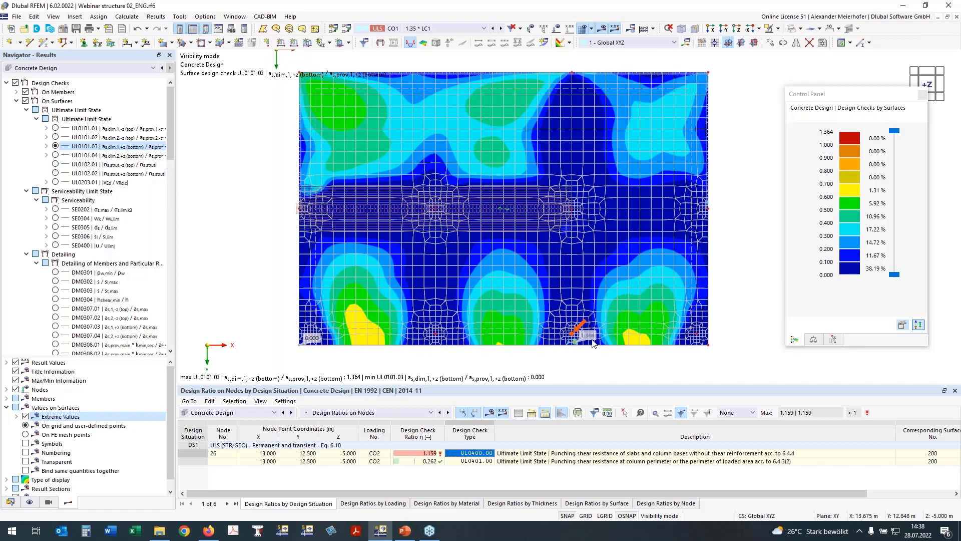
pyautogui.scroll(1, 574, 341)
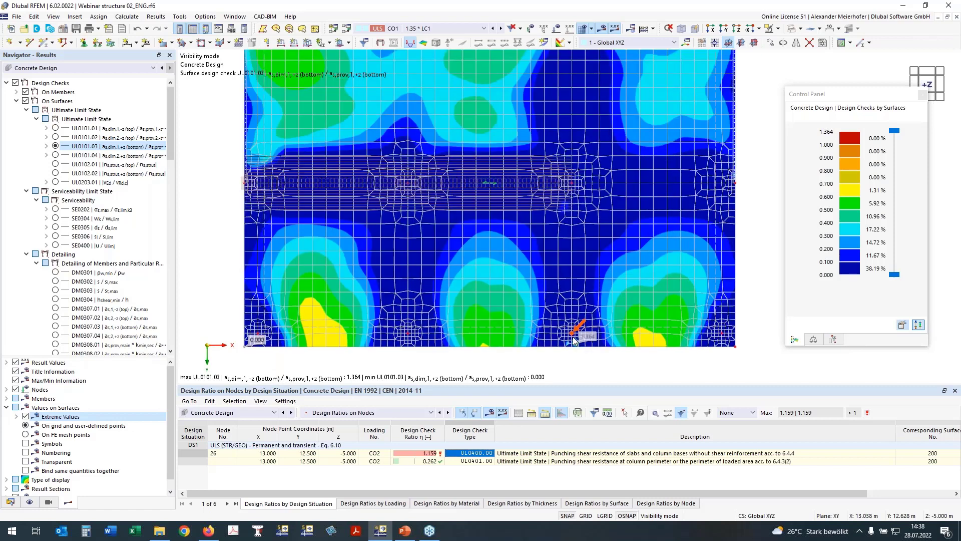
pyautogui.scroll(2, 574, 341)
pyautogui.scroll(-1, 571, 347)
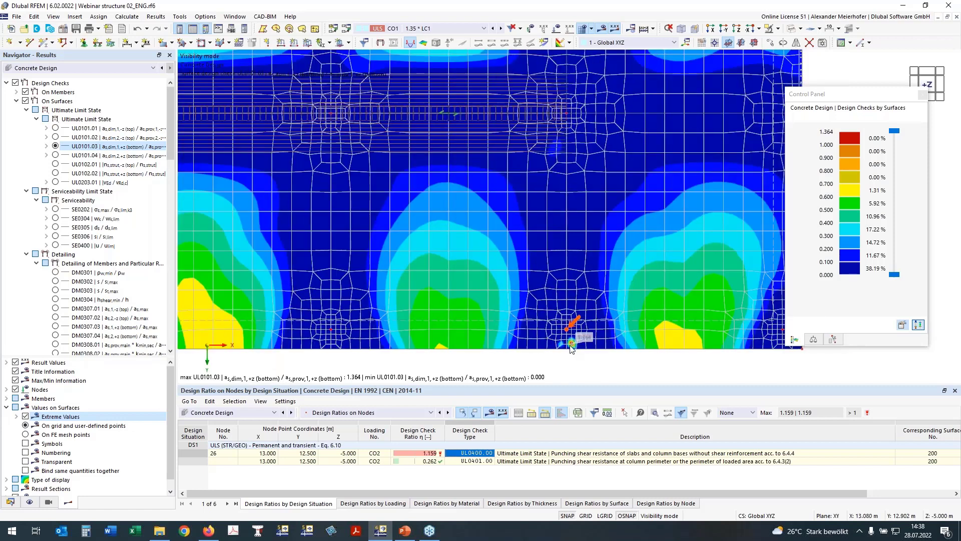
pyautogui.scroll(-1, 571, 345)
pyautogui.scroll(-2, 653, 330)
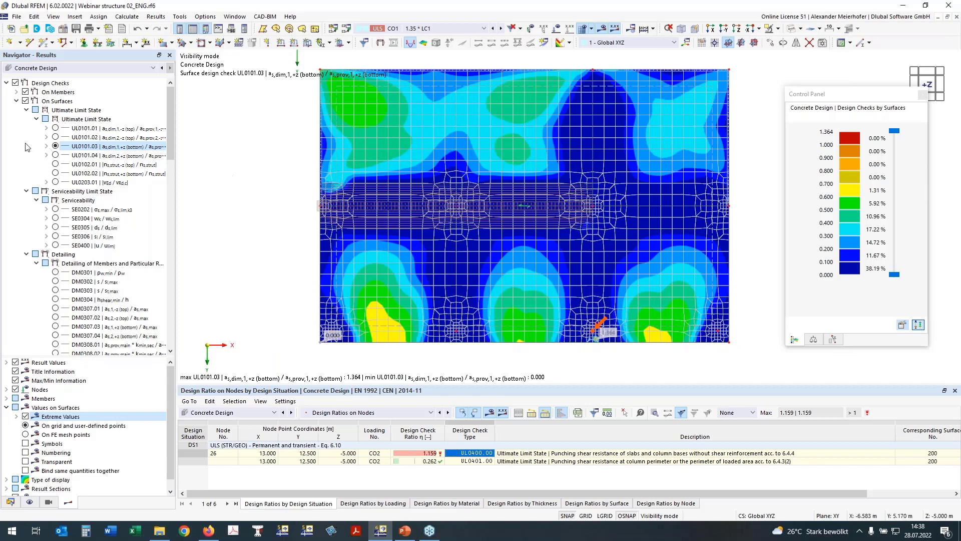
pyautogui.click(55, 156)
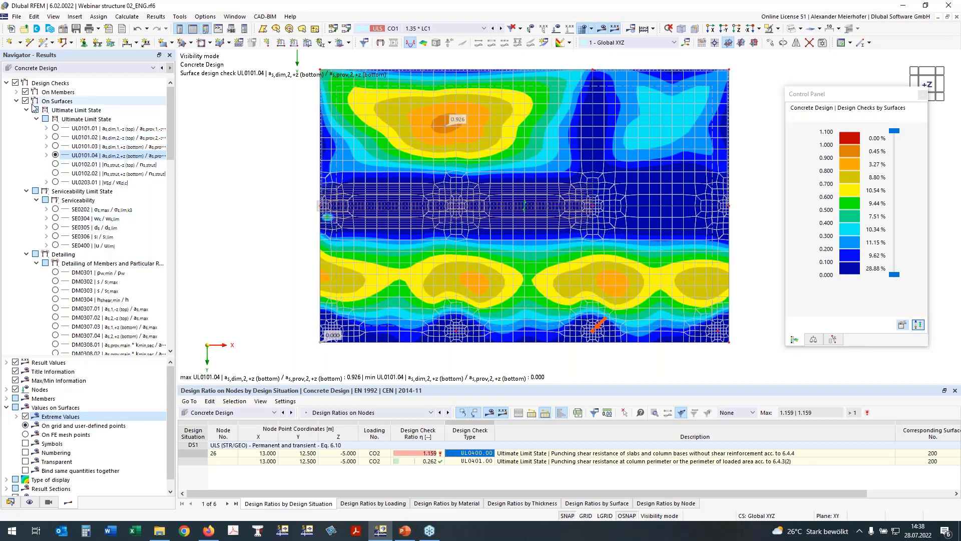
# Step: Hide the design checks on surfaces and examine the punching check UL0400 on nodes around the slab-edge columns
pyautogui.click(16, 101)
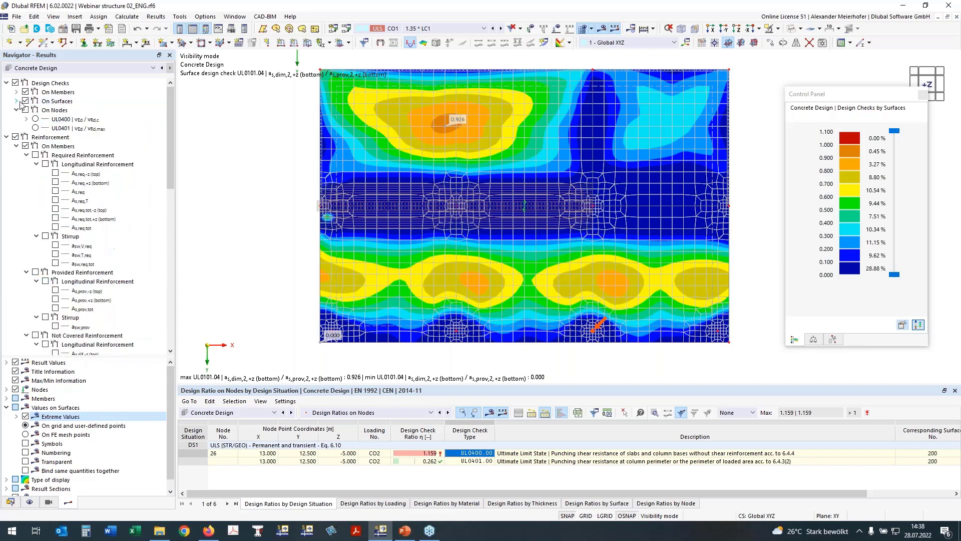
pyautogui.click(26, 102)
pyautogui.click(25, 101)
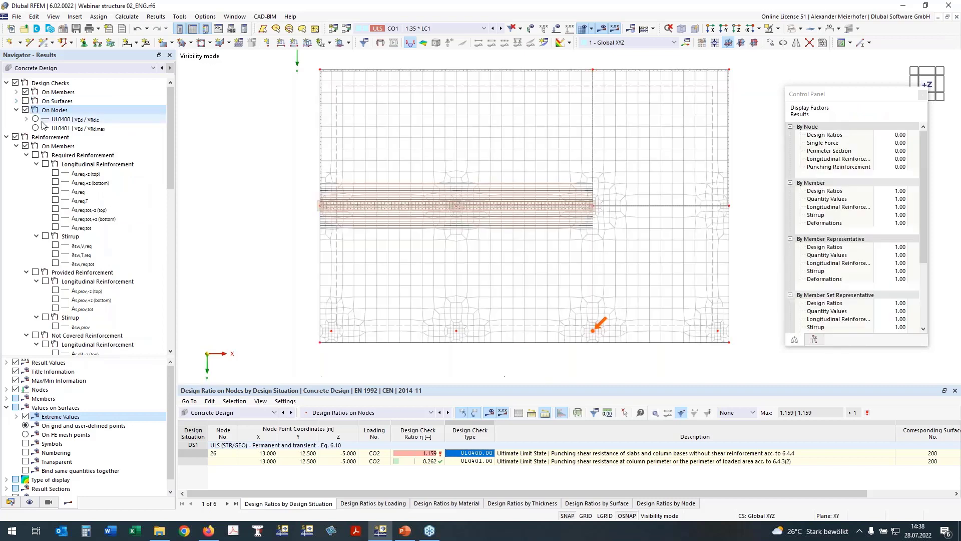
pyautogui.click(35, 119)
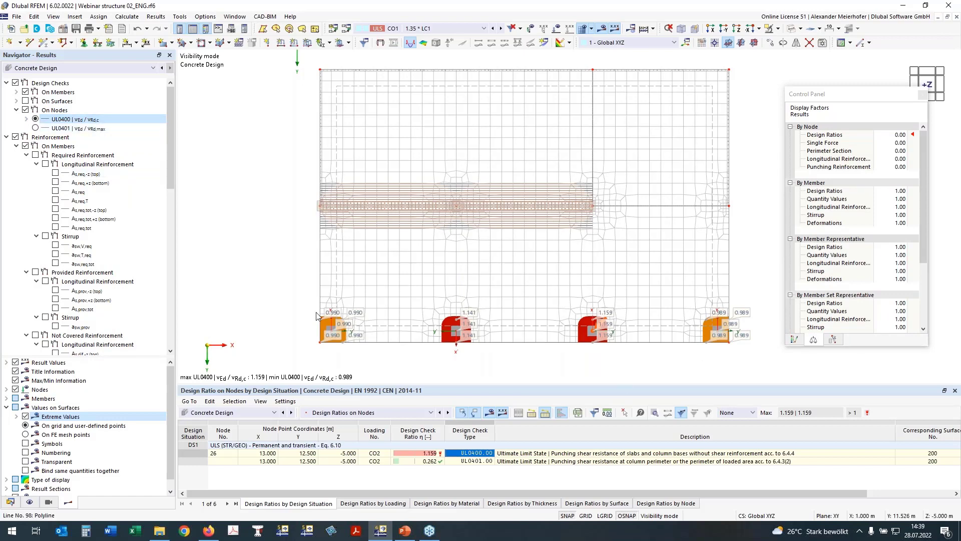
pyautogui.scroll(3, 317, 316)
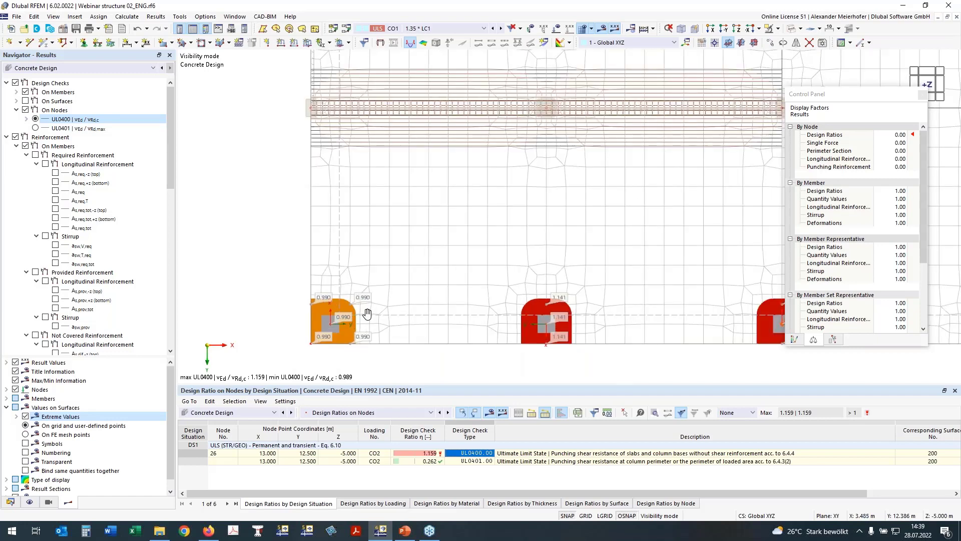
pyautogui.moveTo(367, 314); pyautogui.dragTo(354, 314, button='middle')
pyautogui.scroll(-2, 441, 315)
pyautogui.moveTo(544, 293); pyautogui.dragTo(479, 293, button='middle')
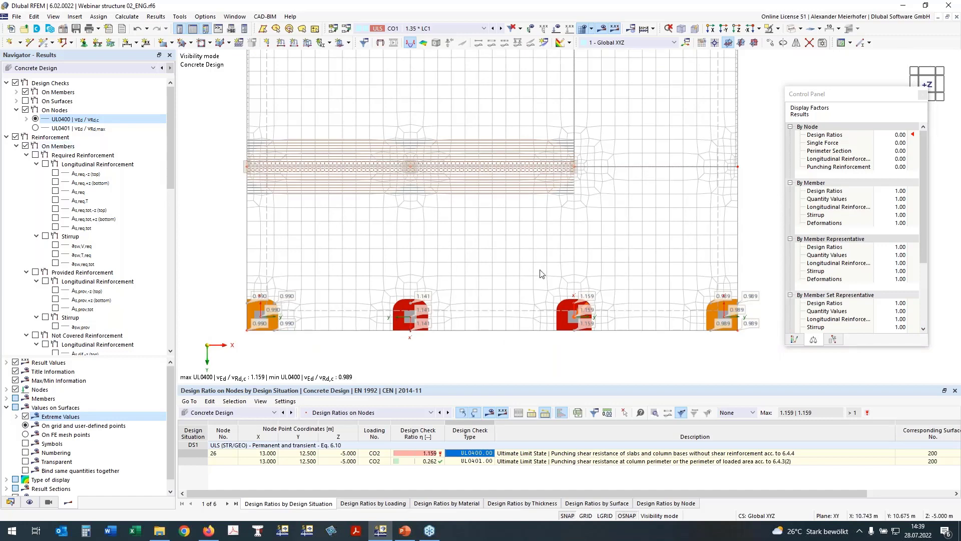
# Step: Hide the design checks on nodes and collapse the reinforcement results for members and surfaces
pyautogui.click(27, 112)
pyautogui.click(25, 110)
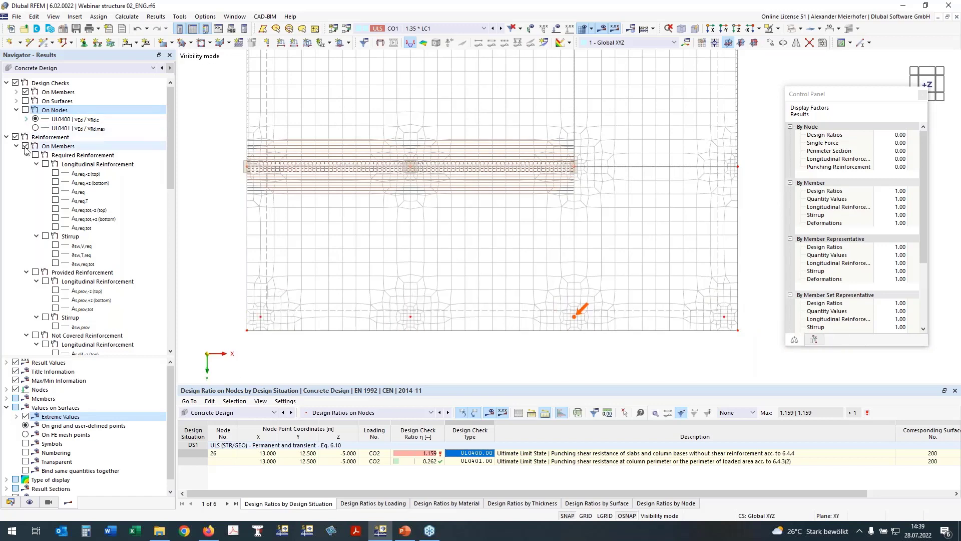
pyautogui.click(13, 138)
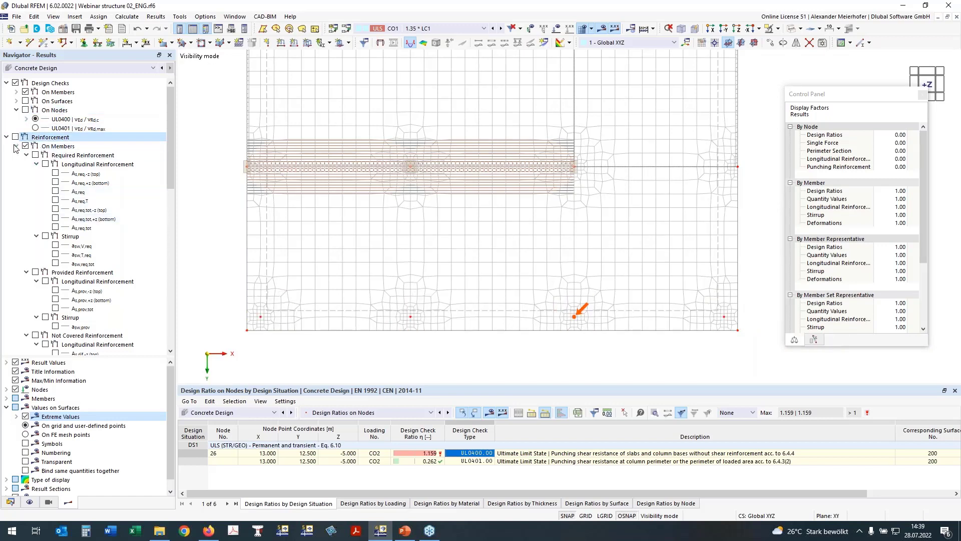
pyautogui.click(16, 146)
pyautogui.click(16, 155)
pyautogui.click(16, 155)
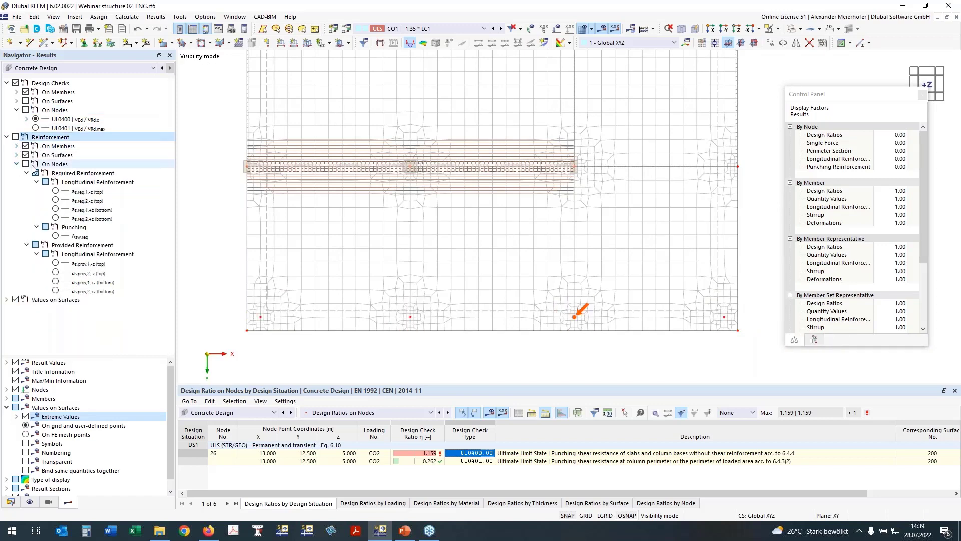
# Step: Display the required punching reinforcement Asw,req on nodes with its colour scale, followed by the required longitudinal reinforcement as,req,1,-z (top)
pyautogui.click(26, 164)
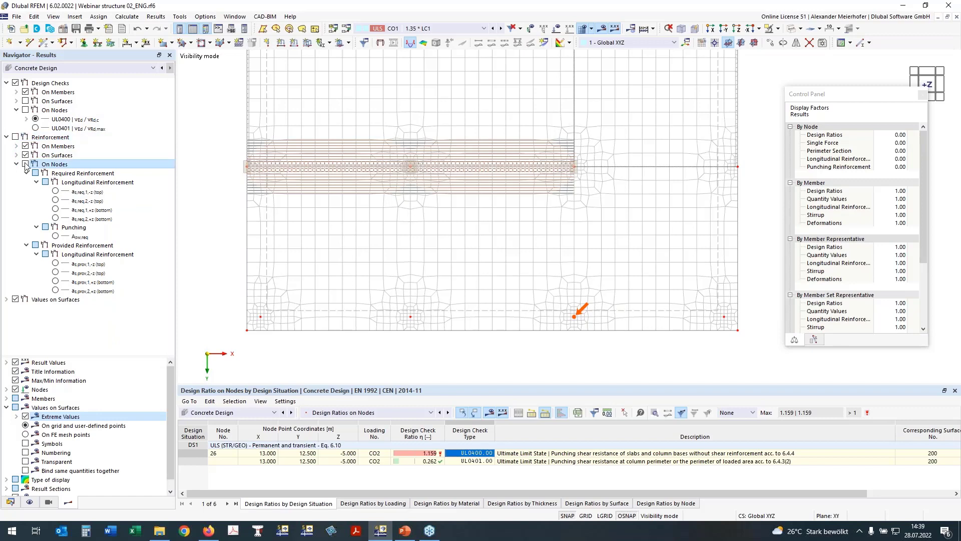
pyautogui.click(55, 237)
pyautogui.click(55, 237)
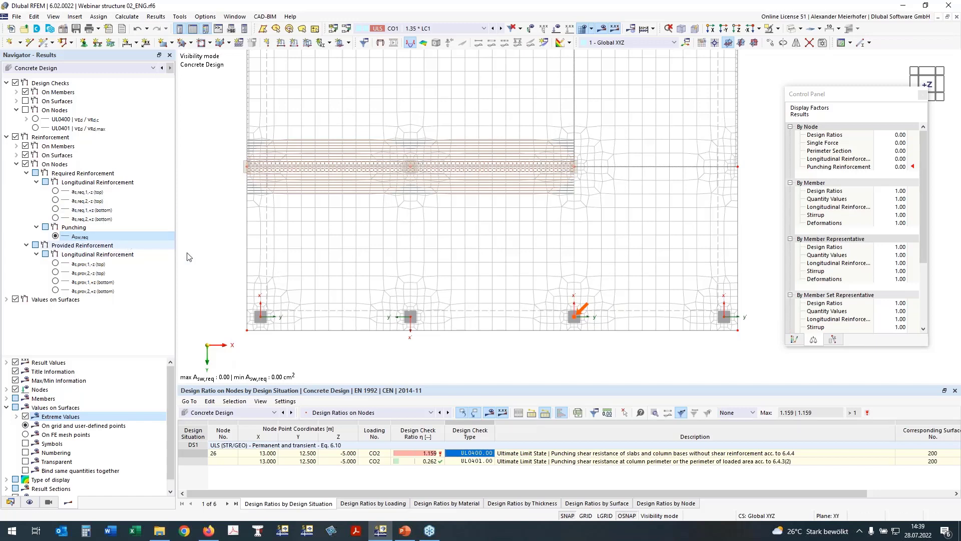
pyautogui.click(792, 340)
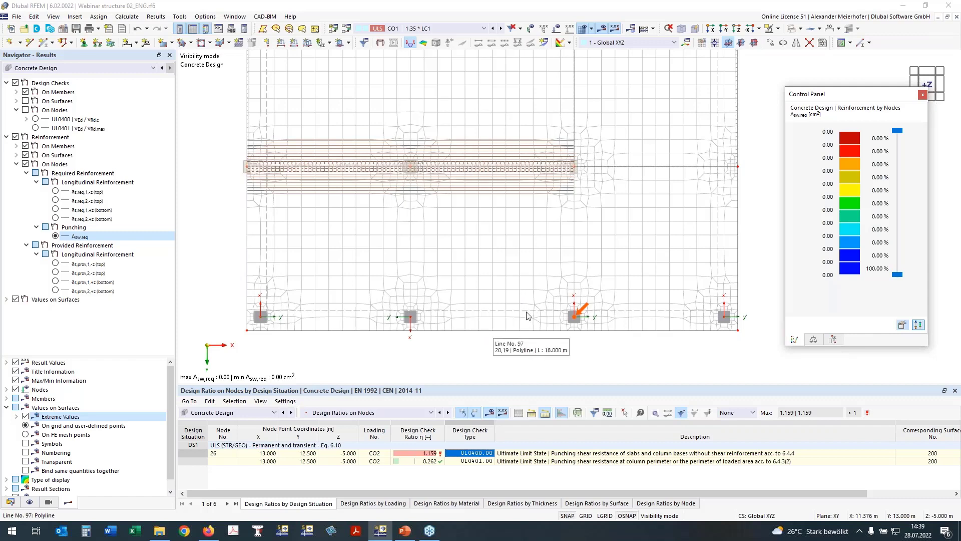
pyautogui.click(55, 191)
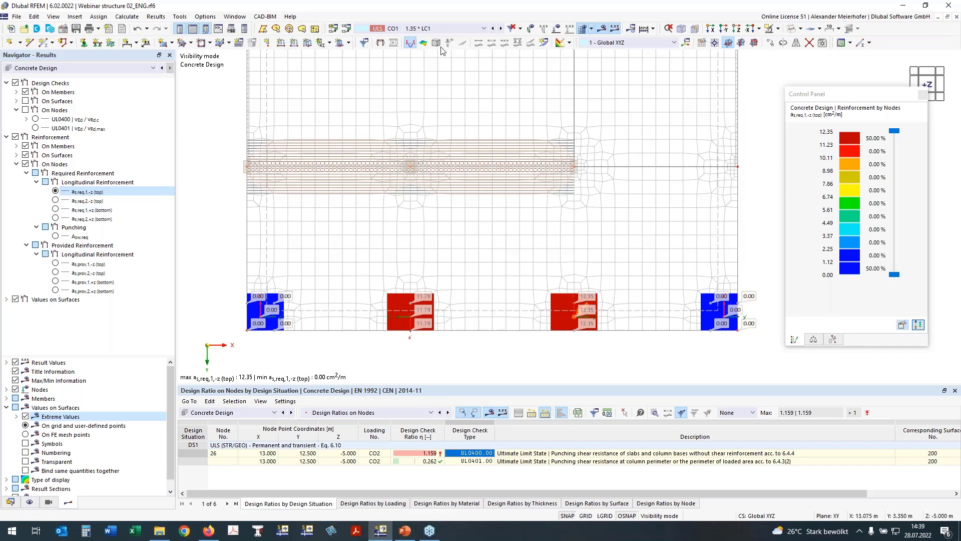
pyautogui.moveTo(410, 220); pyautogui.dragTo(410, 251, button='middle')
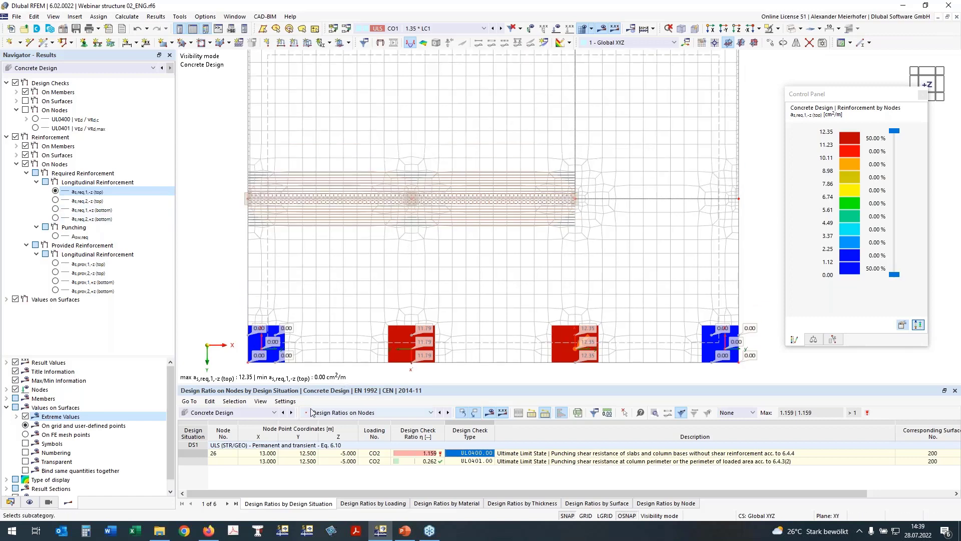
# Step: Switch the results table to the Concrete Design input data
pyautogui.click(340, 412)
pyautogui.click(339, 422)
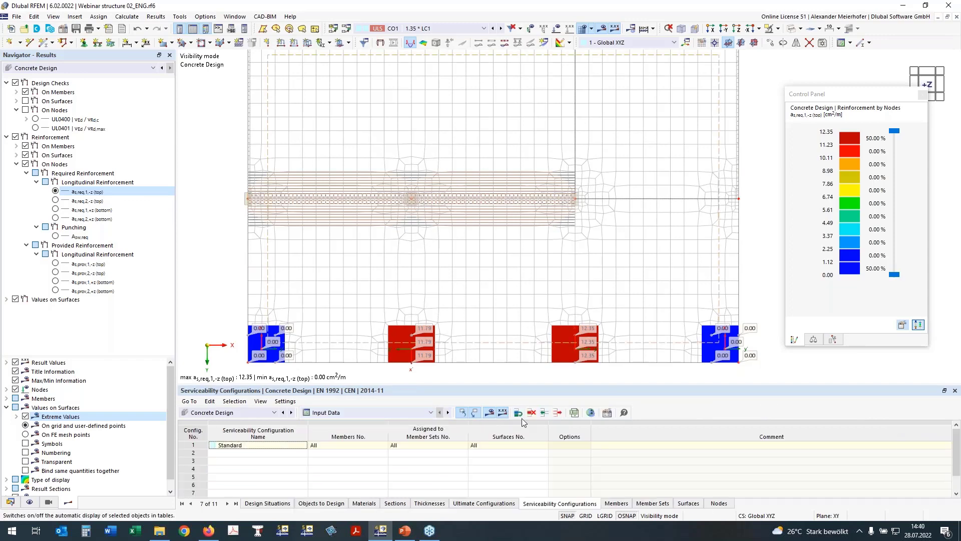
# Step: Turn off deletion of add-on results on input data changes in the Concrete Design global settings
pyautogui.click(593, 414)
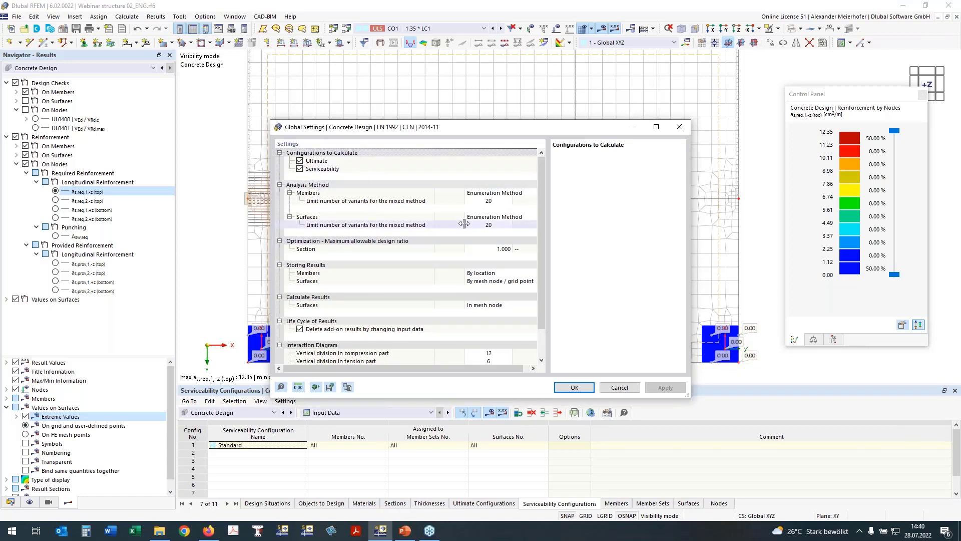
pyautogui.click(300, 330)
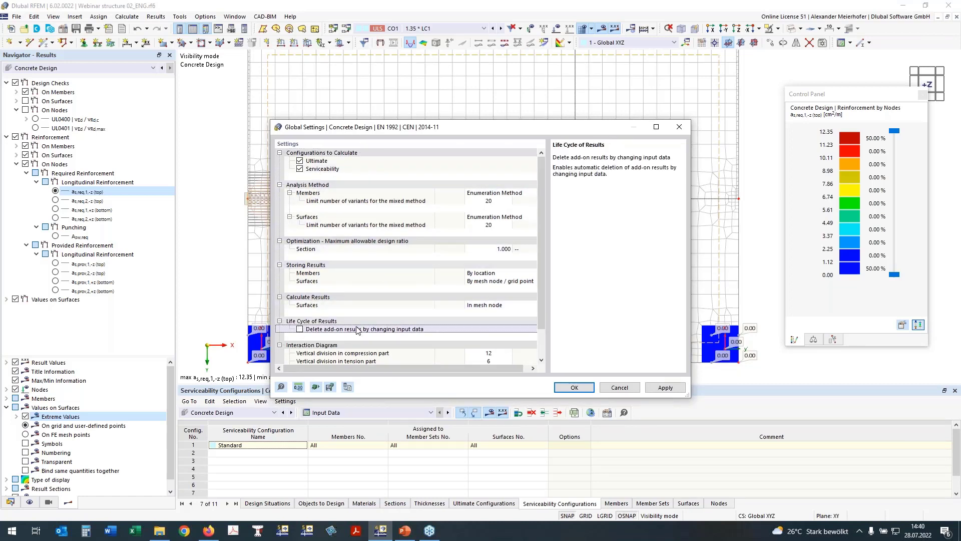
pyautogui.click(575, 388)
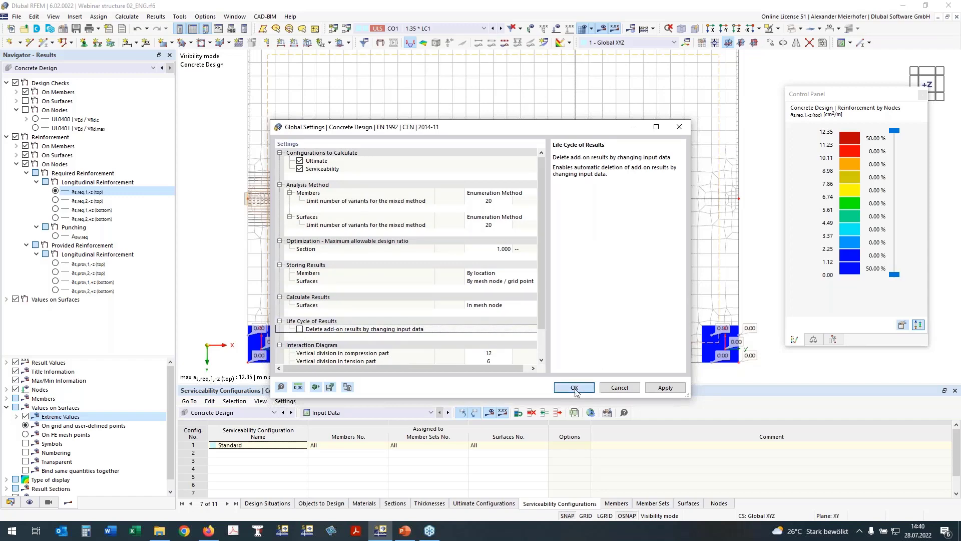
pyautogui.click(574, 388)
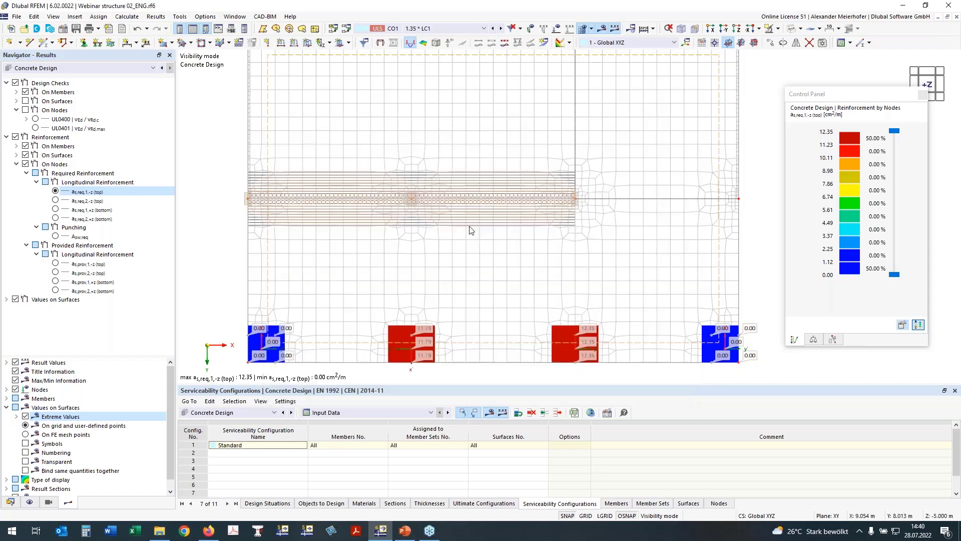
# Step: Hide the FE mesh on the slab in the model view
pyautogui.moveTo(498, 251); pyautogui.dragTo(479, 235, button='middle')
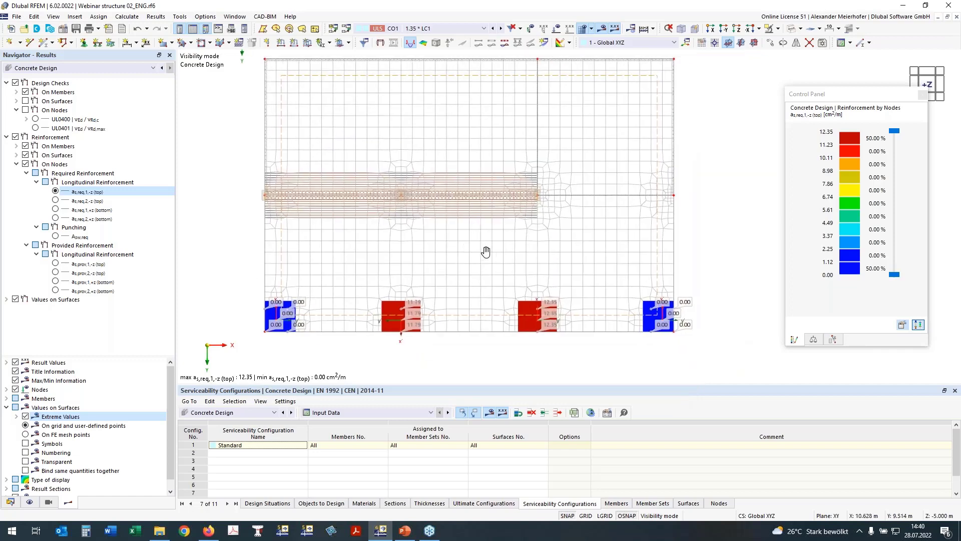
pyautogui.click(583, 28)
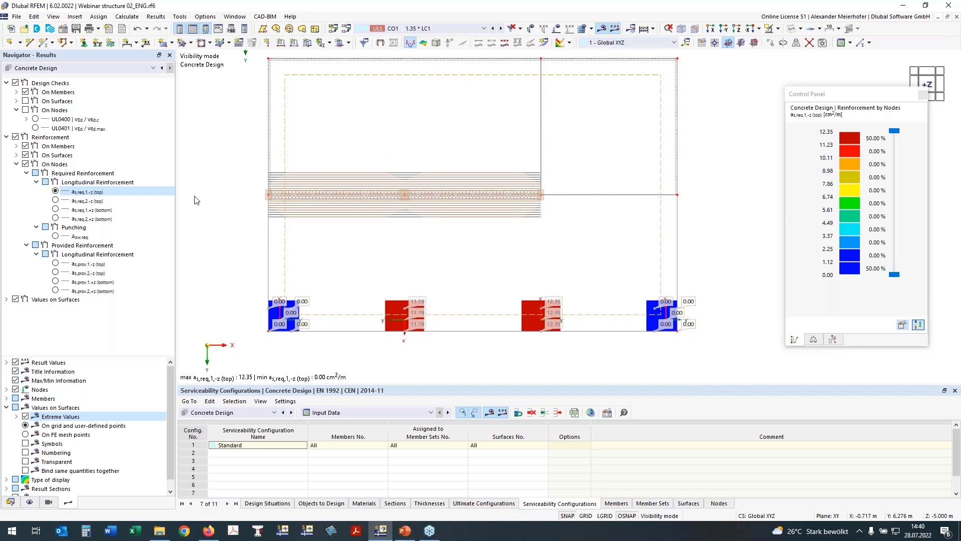
pyautogui.moveTo(222, 256); pyautogui.dragTo(219, 265, button='middle')
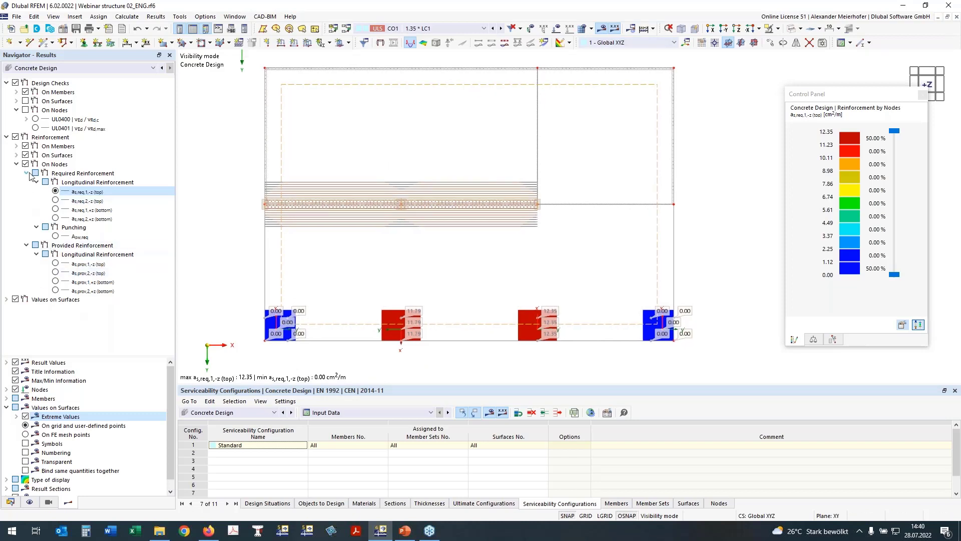
# Step: Create a new surface reinforcement under Types for Concrete Design with location type Free Rectangular, assigned to surface 200
pyautogui.click(10, 503)
pyautogui.scroll(-10, 58, 390)
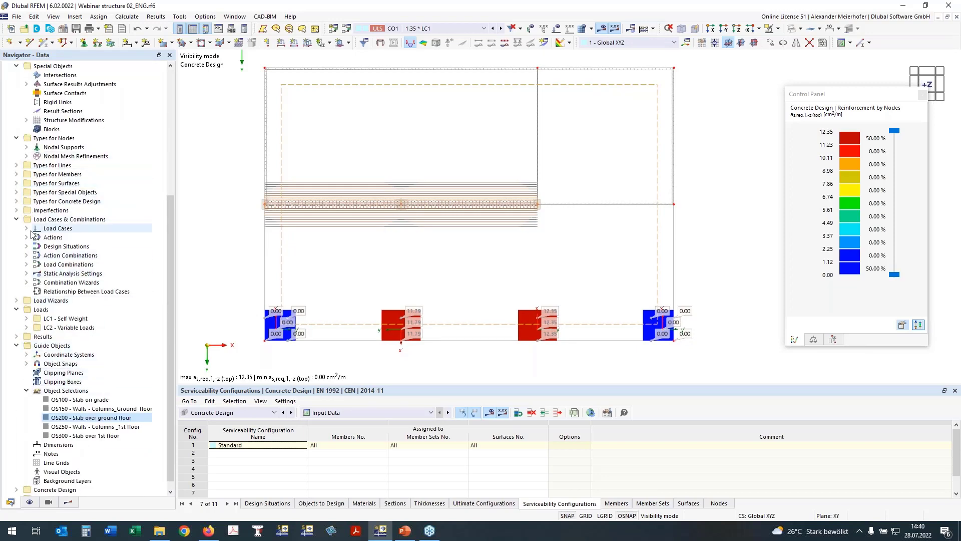
pyautogui.click(16, 219)
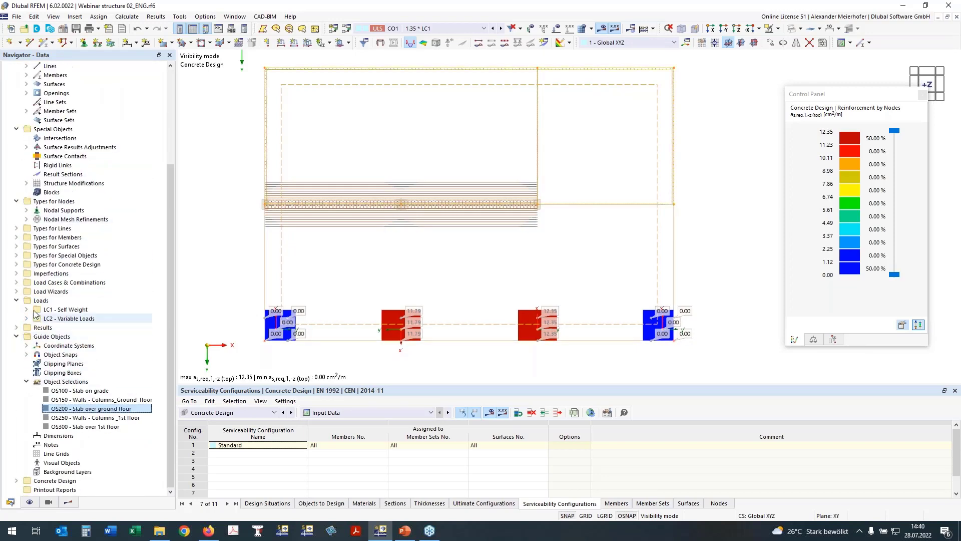
pyautogui.click(17, 265)
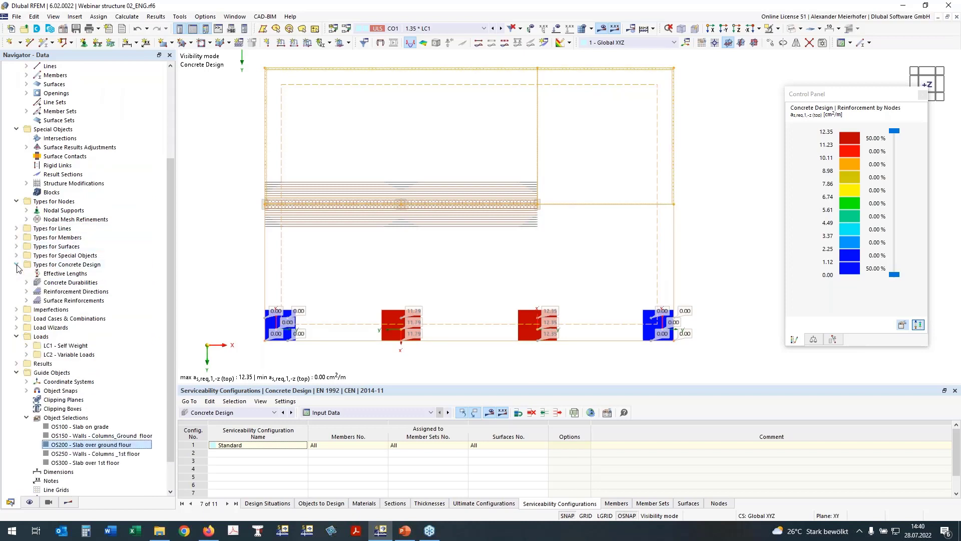
pyautogui.click(27, 300)
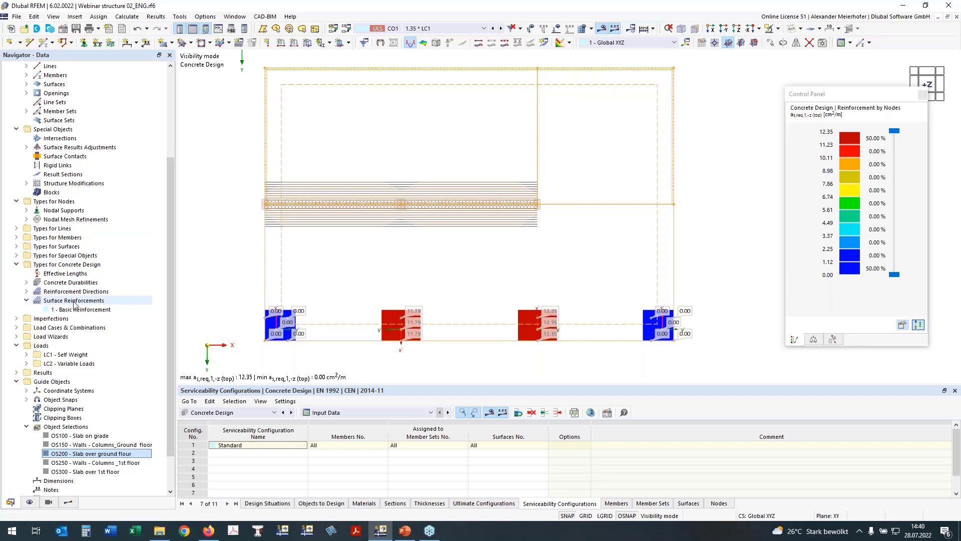
pyautogui.rightClick(74, 304)
pyautogui.click(82, 308)
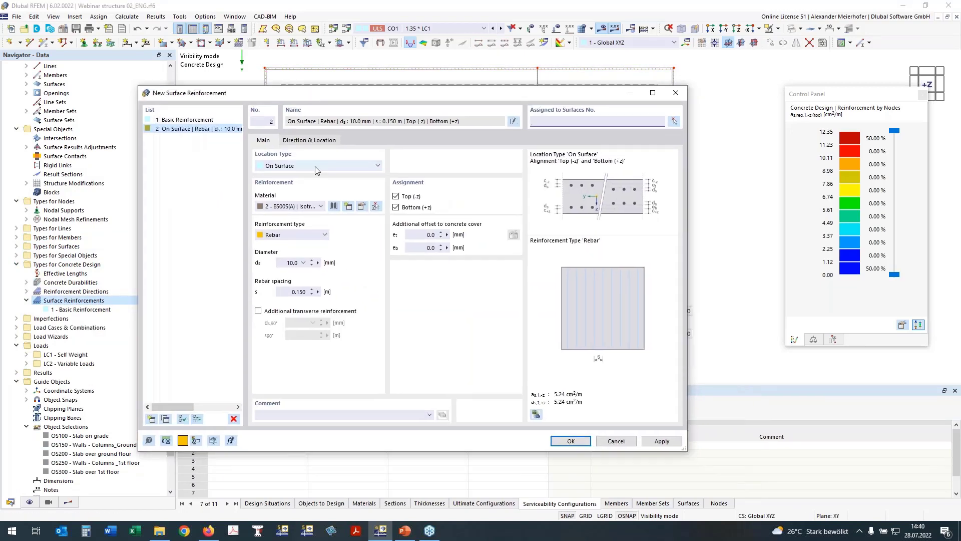
pyautogui.click(316, 171)
pyautogui.click(300, 175)
pyautogui.press('Down')
pyautogui.click(568, 119)
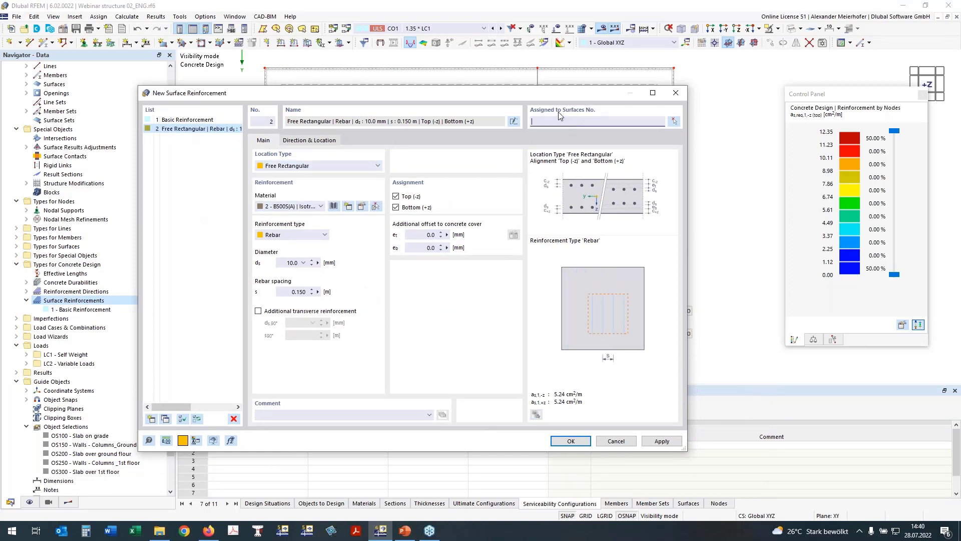
pyautogui.write('200')
# Step: Add transverse reinforcement, set both rebar spacings to 0.100 m, and assign the reinforcement to the Top (-z) side only
pyautogui.click(258, 312)
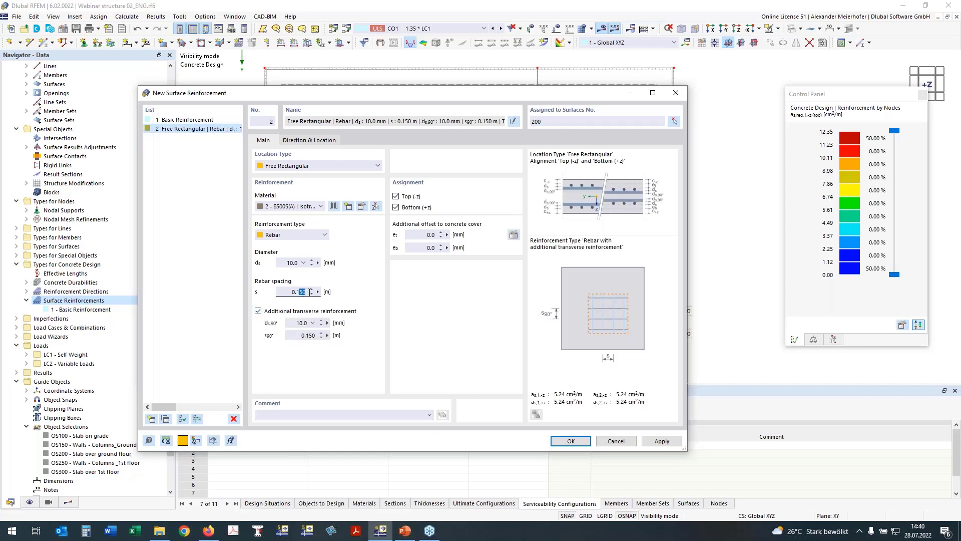
pyautogui.write('0')
pyautogui.moveTo(309, 340); pyautogui.dragTo(317, 335)
pyautogui.write('0')
pyautogui.click(294, 291)
pyautogui.click(397, 207)
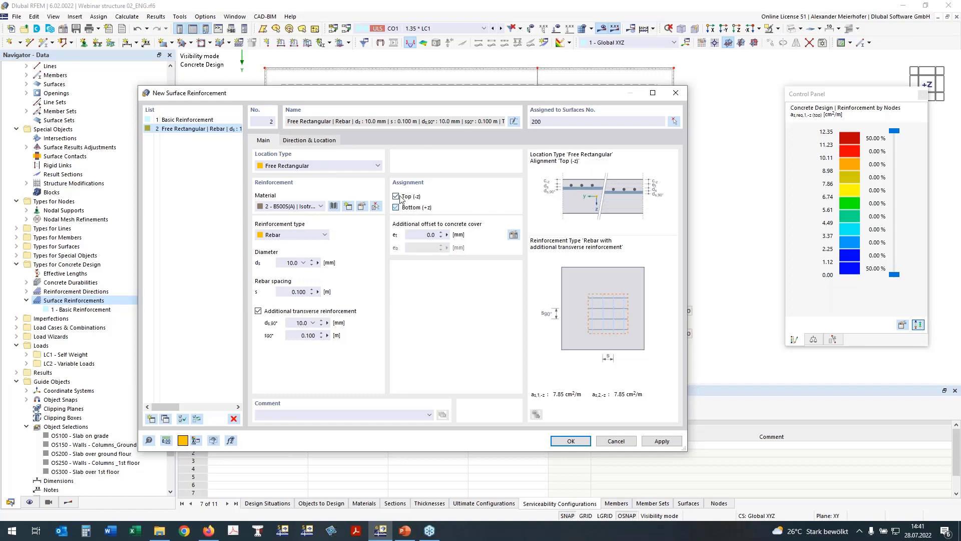
# Step: Show the grid and place the reinforcement rectangle around the left inner column, from X 5.750, Y 11.250 to X 8.250, Y 13.000 m
pyautogui.click(316, 140)
pyautogui.click(513, 215)
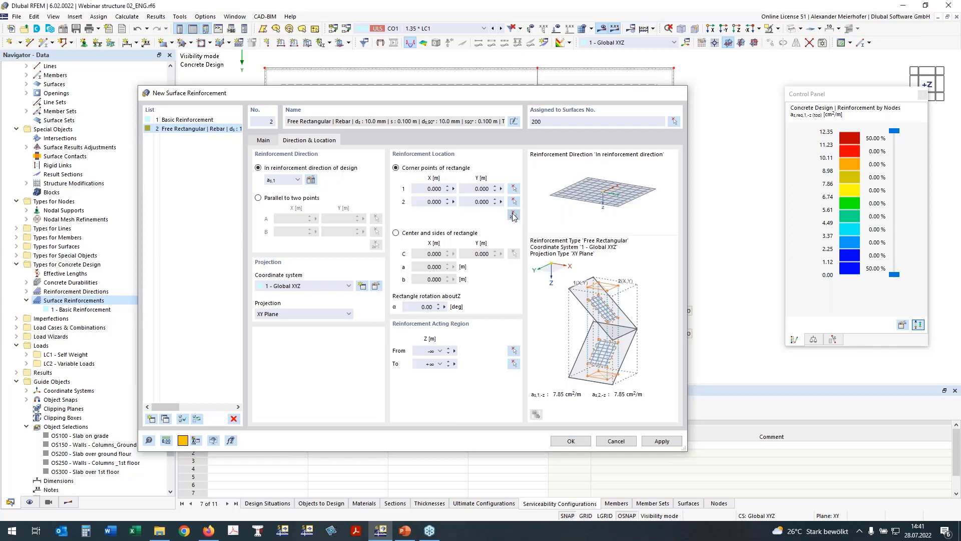
pyautogui.click(587, 516)
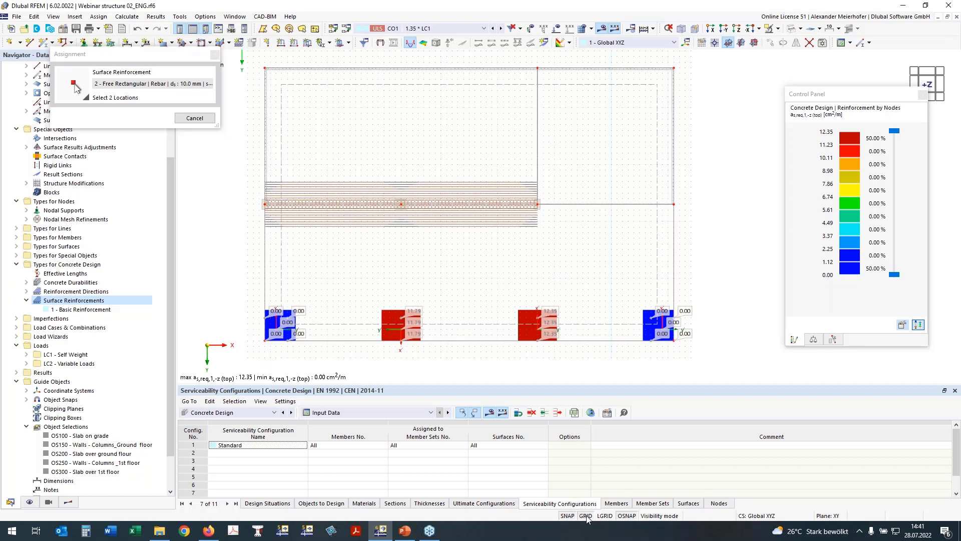
pyautogui.click(373, 301)
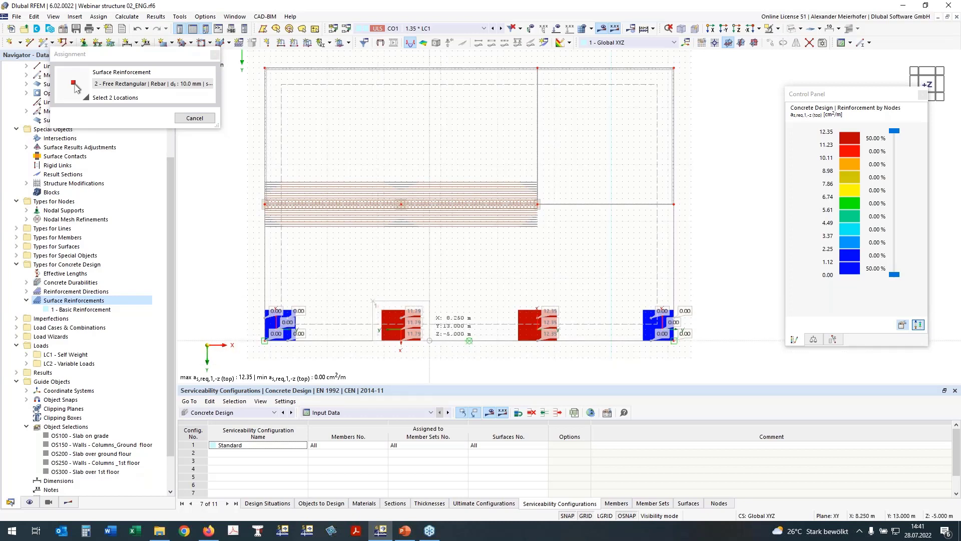
pyautogui.click(429, 340)
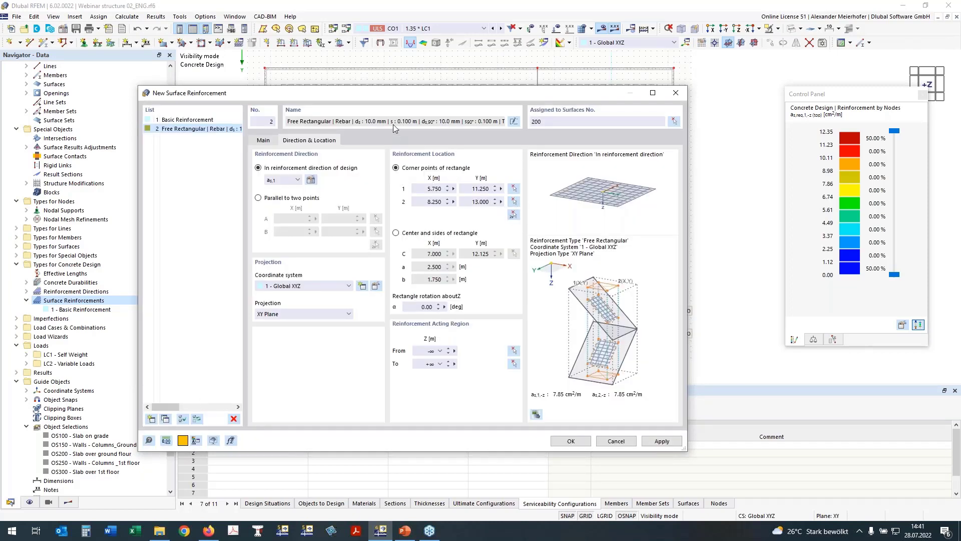
# Step: Copy the reinforcement and place the copy's rectangle around the right inner column, from X 11.750, Y 11.250 to X 14.250, Y 13.000 m
pyautogui.click(165, 419)
pyautogui.click(512, 216)
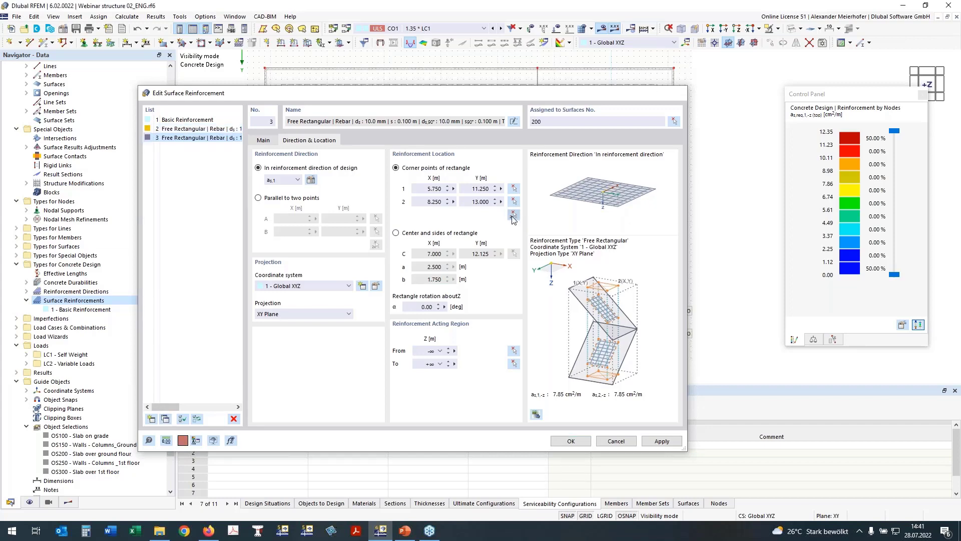
pyautogui.click(513, 215)
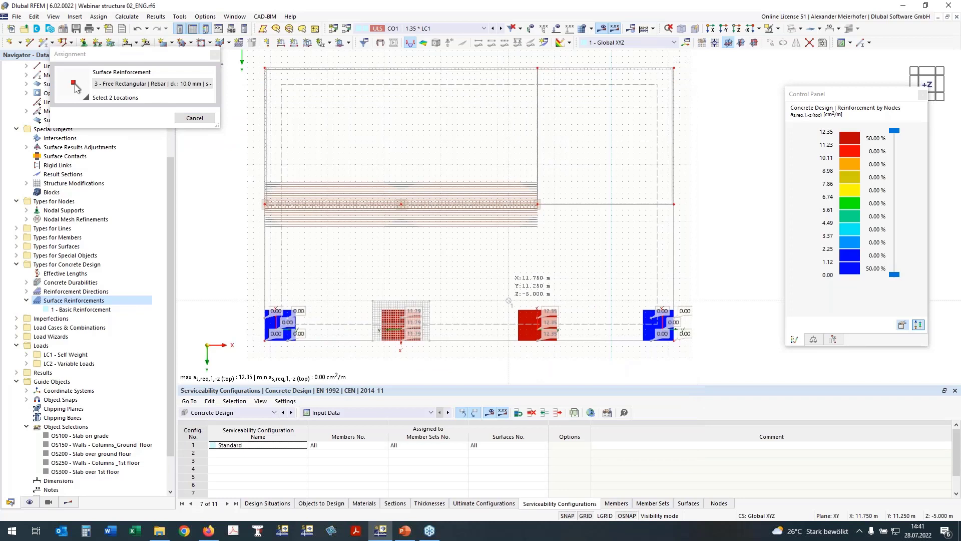
pyautogui.click(566, 340)
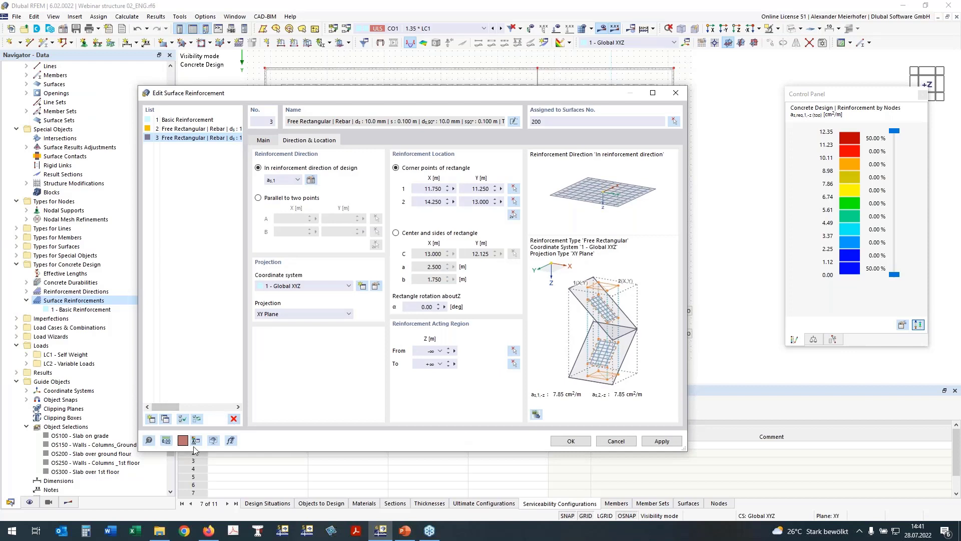
# Step: Copy reinforcement 3, check the copy's main parameters, and start picking two new corner points for it
pyautogui.click(161, 421)
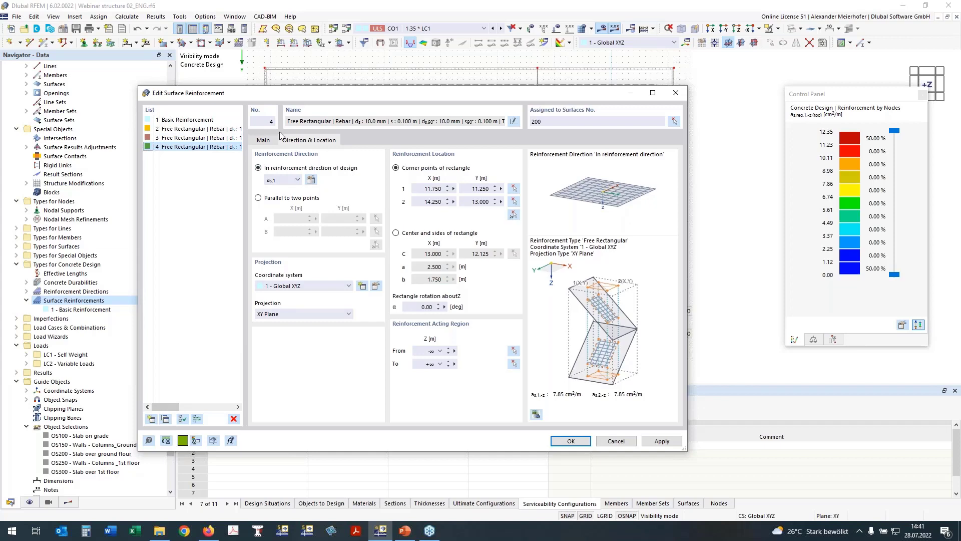
pyautogui.click(263, 141)
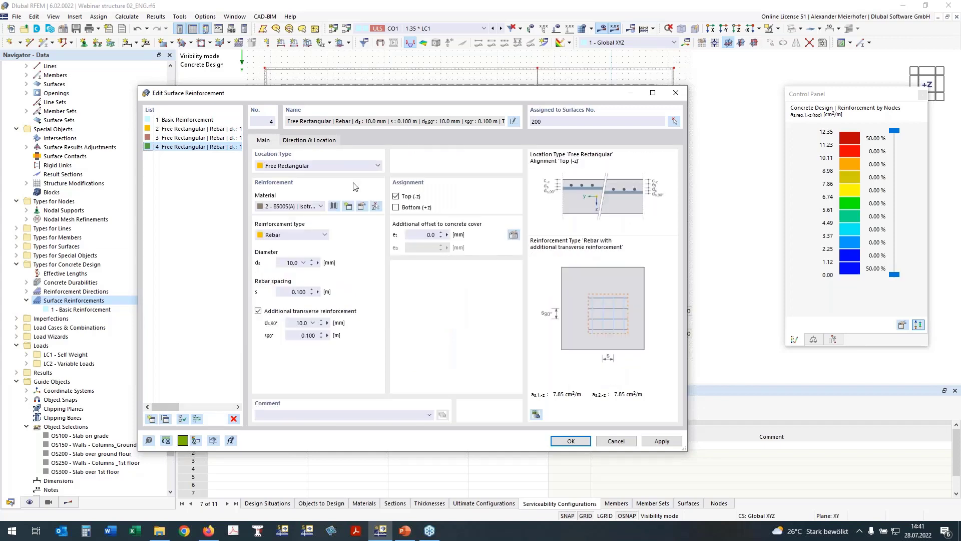
pyautogui.click(328, 141)
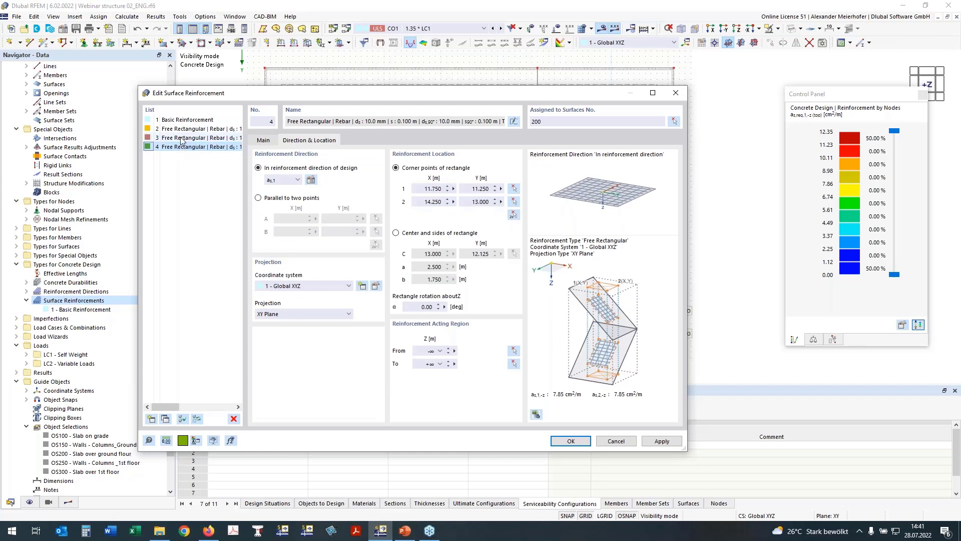
pyautogui.click(514, 216)
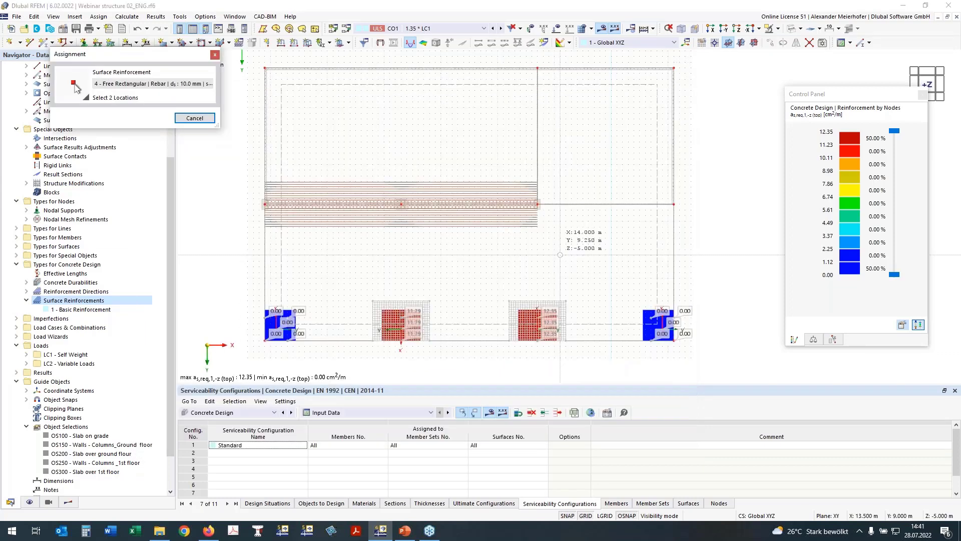
# Step: Display the not covered as,dif,1,-z (top) surface reinforcement and place reinforcement 4's rectangle from X 11.750, Y 1.000 to X 14.250, Y 8.000 m
pyautogui.click(68, 502)
pyautogui.moveTo(90, 54); pyautogui.dragTo(171, 50)
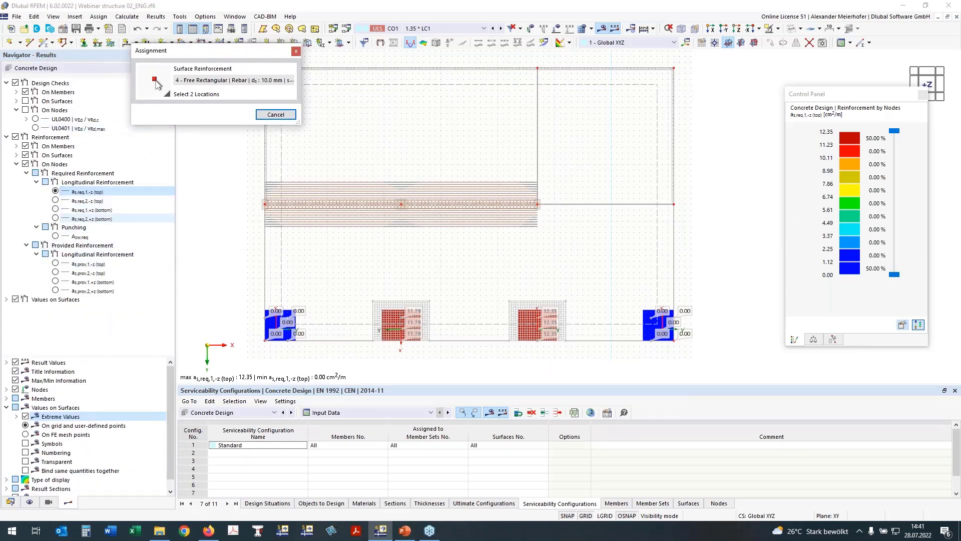
pyautogui.click(27, 173)
pyautogui.click(24, 164)
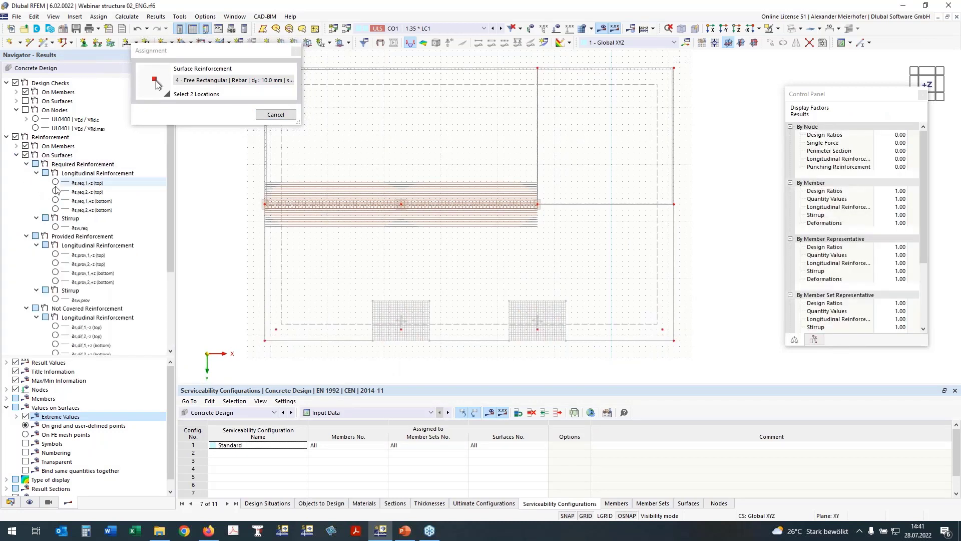
pyautogui.click(27, 164)
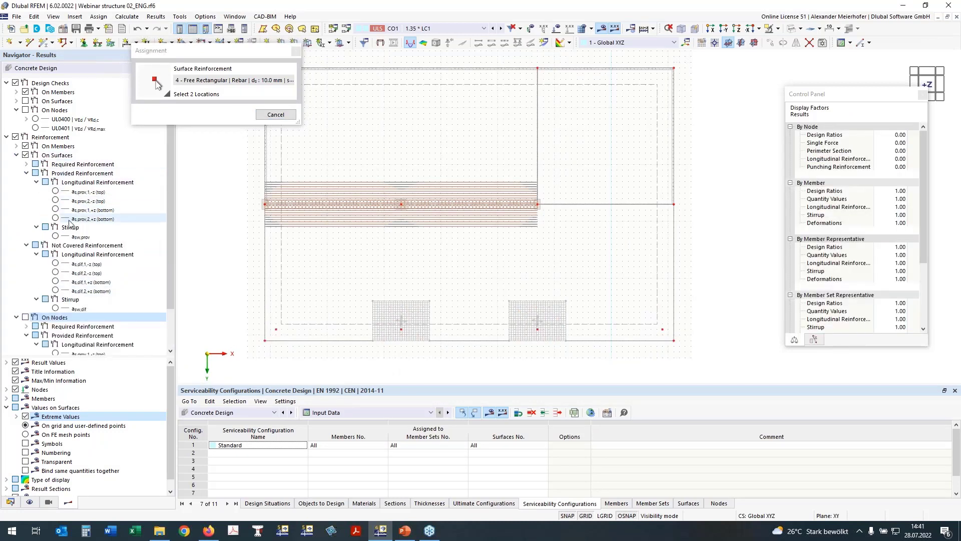
pyautogui.click(56, 263)
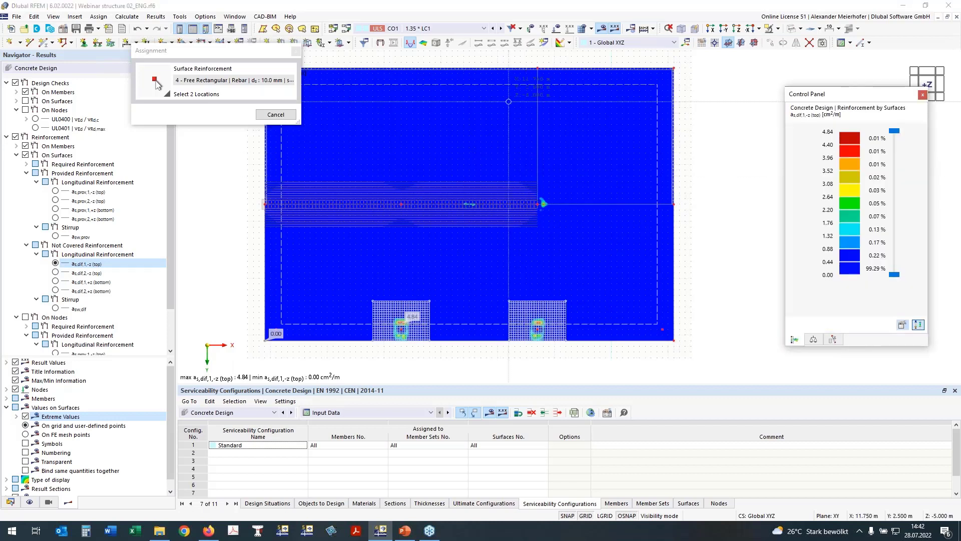
pyautogui.click(509, 68)
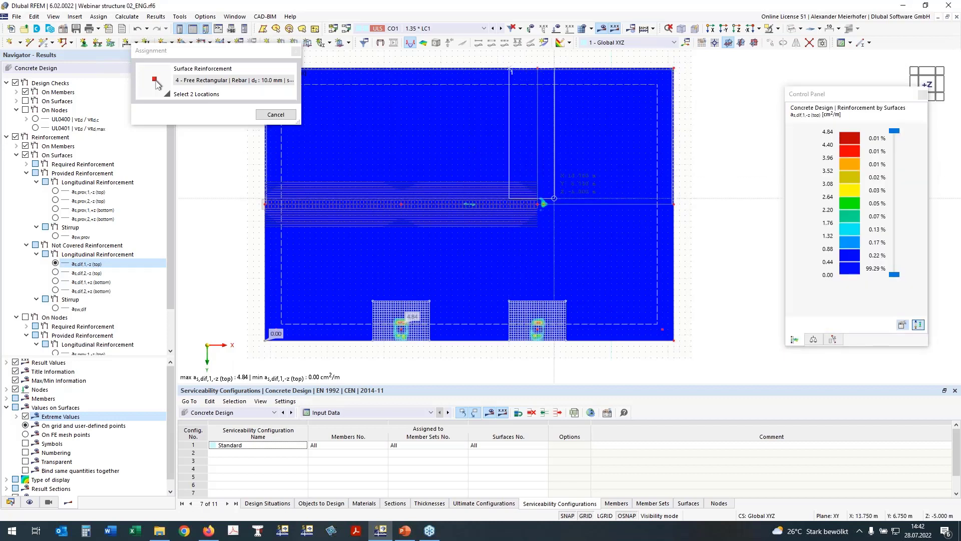
pyautogui.click(566, 227)
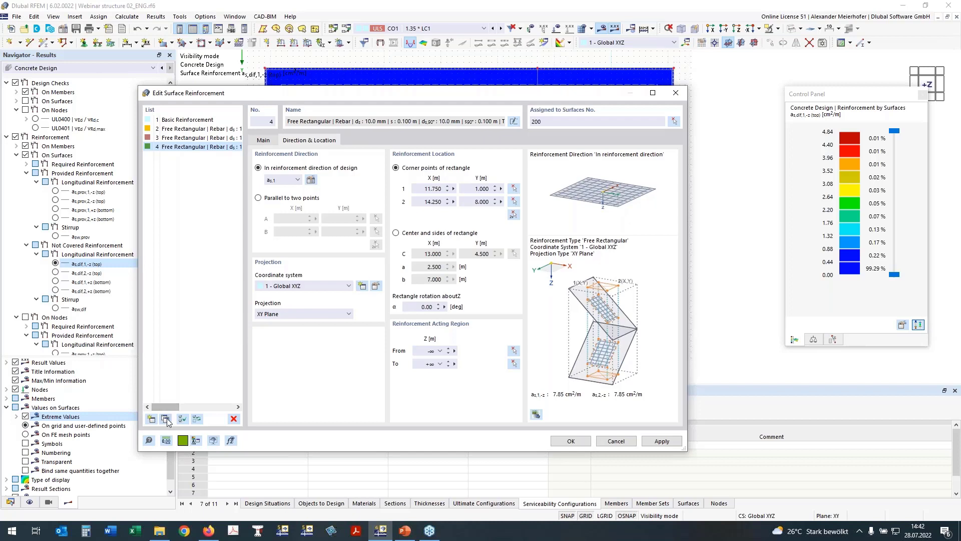
# Step: Copy reinforcement 4 and change the copy's reinforcement direction of design
pyautogui.click(166, 420)
pyautogui.click(285, 180)
pyautogui.click(283, 199)
# Step: Display the not covered as,dif,2,-z (top) surface reinforcement and place reinforcement 5's rectangle from X 1.000, Y 5.750 to X 19.000, Y 8.500 m
pyautogui.click(512, 217)
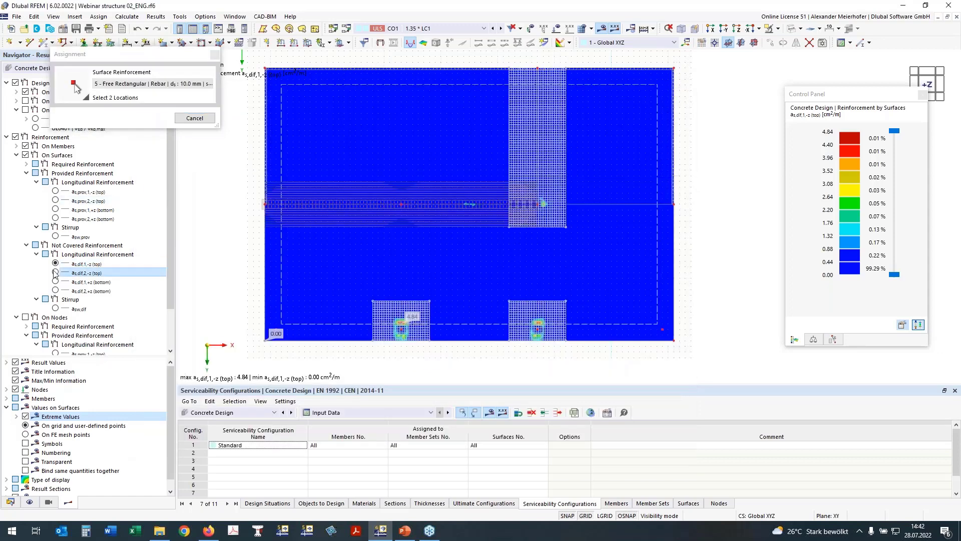
pyautogui.click(56, 273)
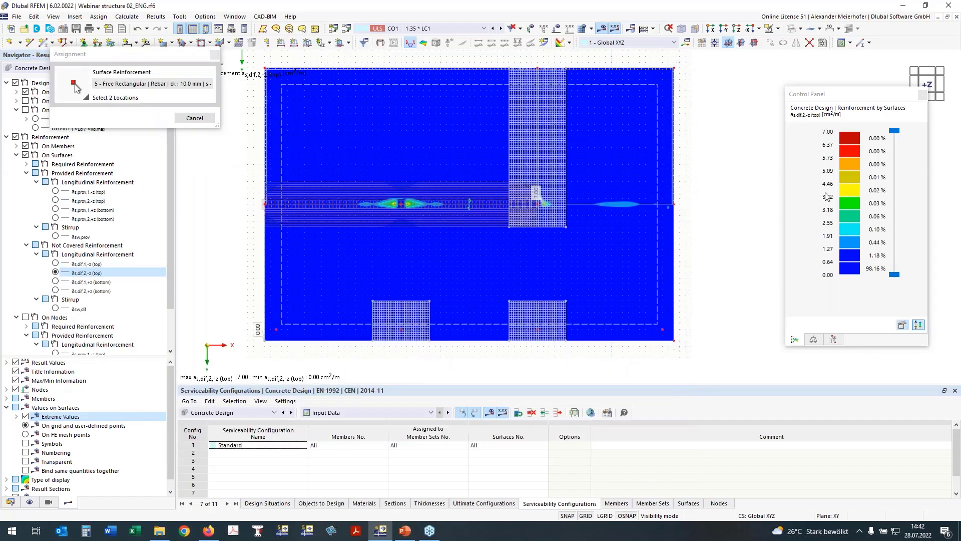
pyautogui.click(265, 175)
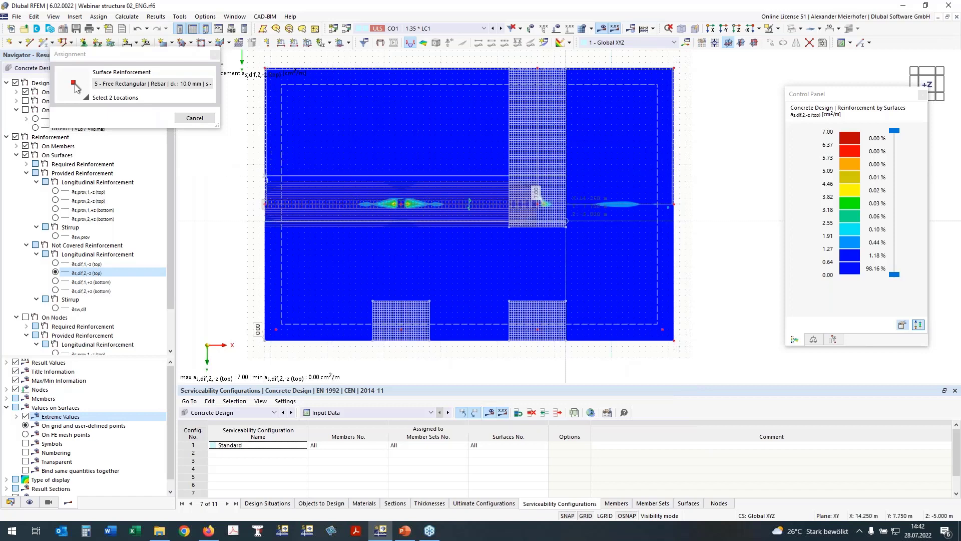
pyautogui.click(683, 206)
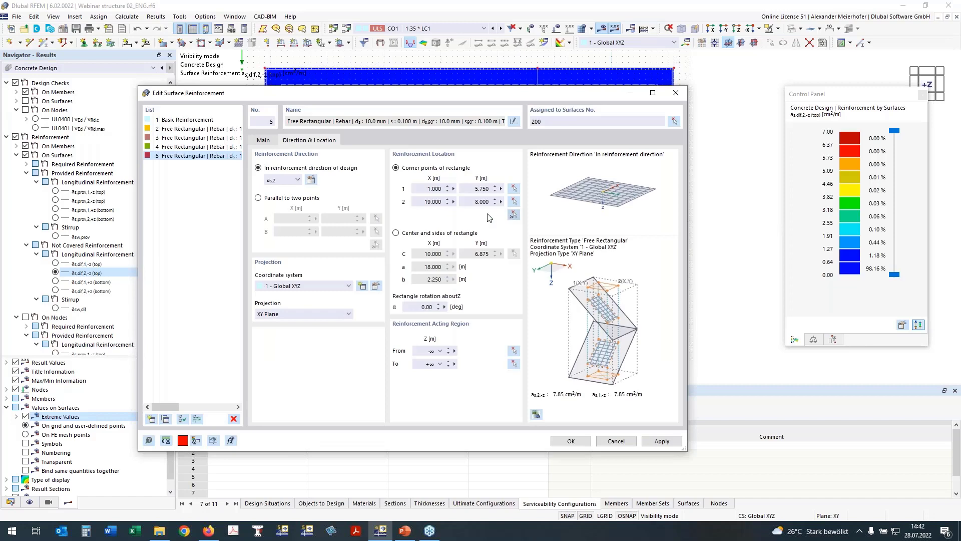
pyautogui.click(311, 180)
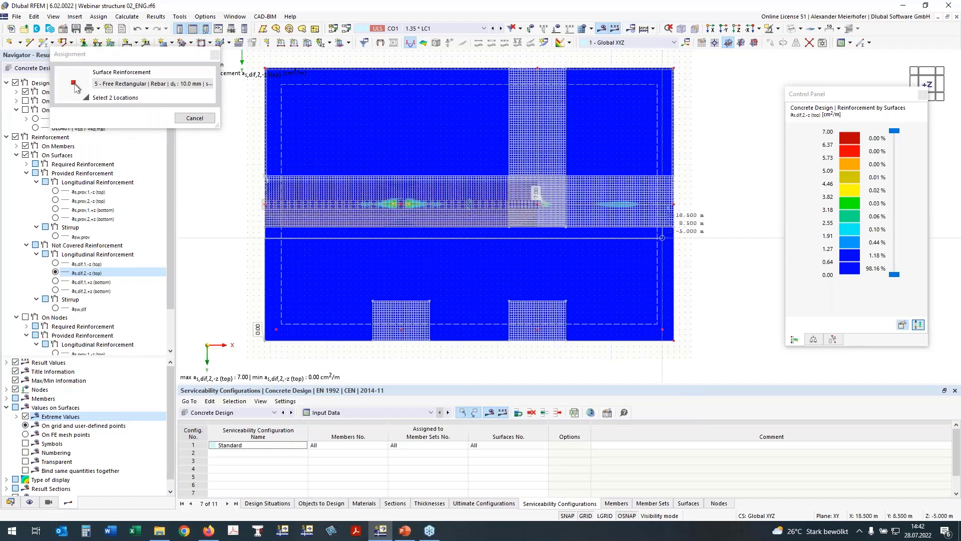
pyautogui.click(674, 204)
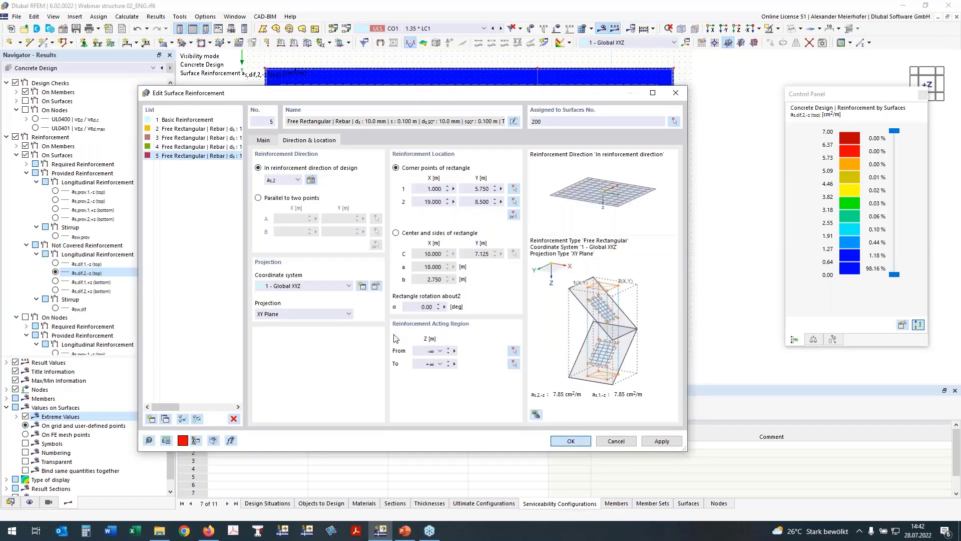
pyautogui.click(614, 441)
# Step: Hide the surface results and member reinforcement, and display the surface reinforcements without the On Surface type
pyautogui.moveTo(196, 257)
pyautogui.keyDown('ctrl'); pyautogui.mouseDown(button='middle')
pyautogui.moveTo(212, 232)
pyautogui.moveTo(196, 270)
pyautogui.mouseUp(button='middle'); pyautogui.keyUp('ctrl')
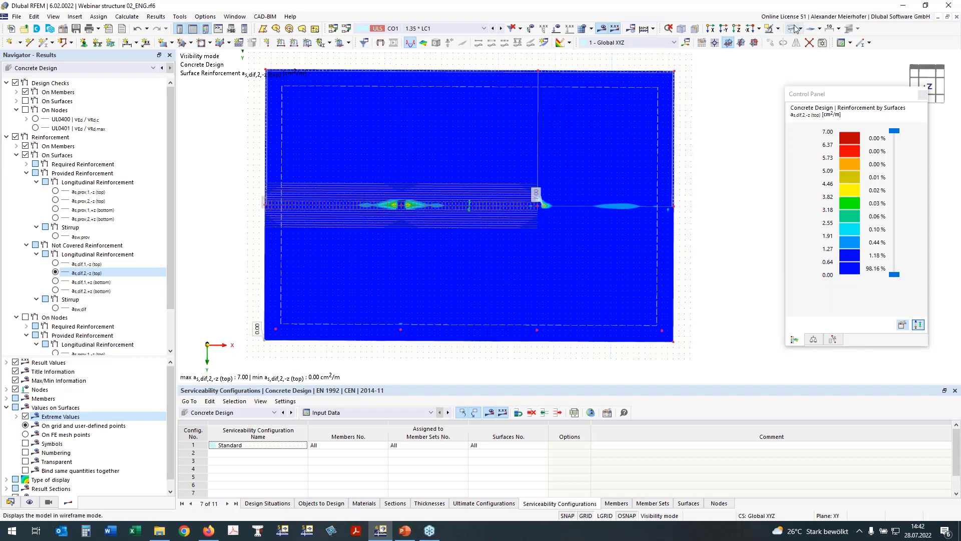
pyautogui.click(25, 155)
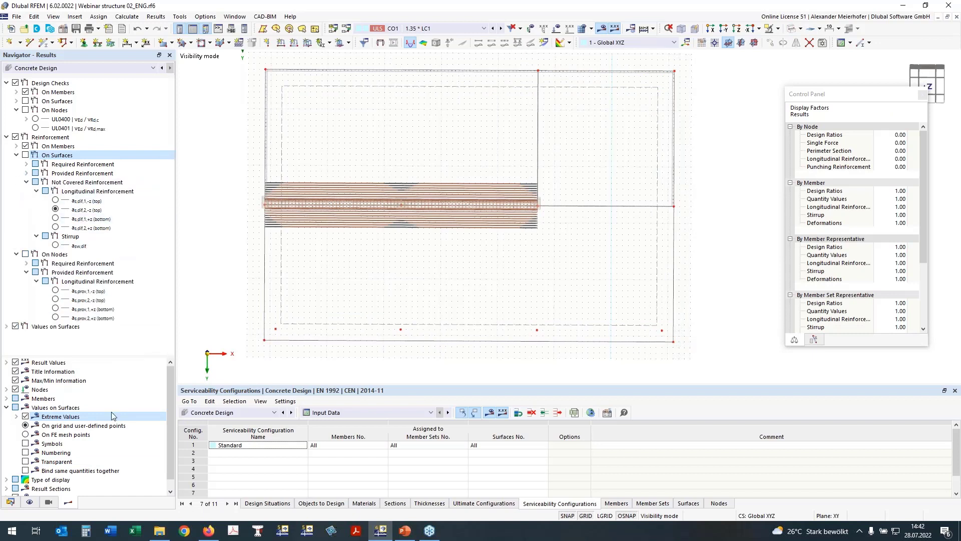
pyautogui.click(29, 502)
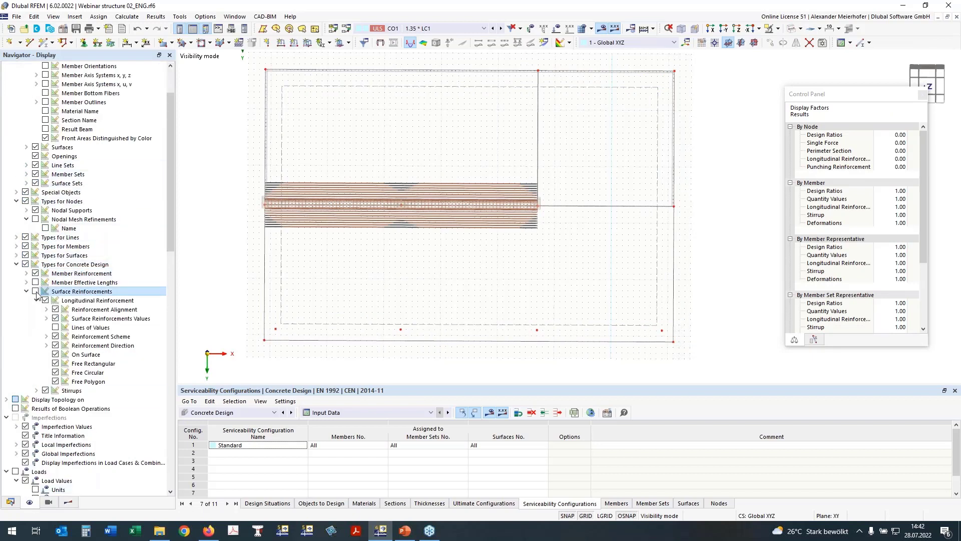
pyautogui.click(35, 291)
pyautogui.click(55, 356)
pyautogui.click(56, 355)
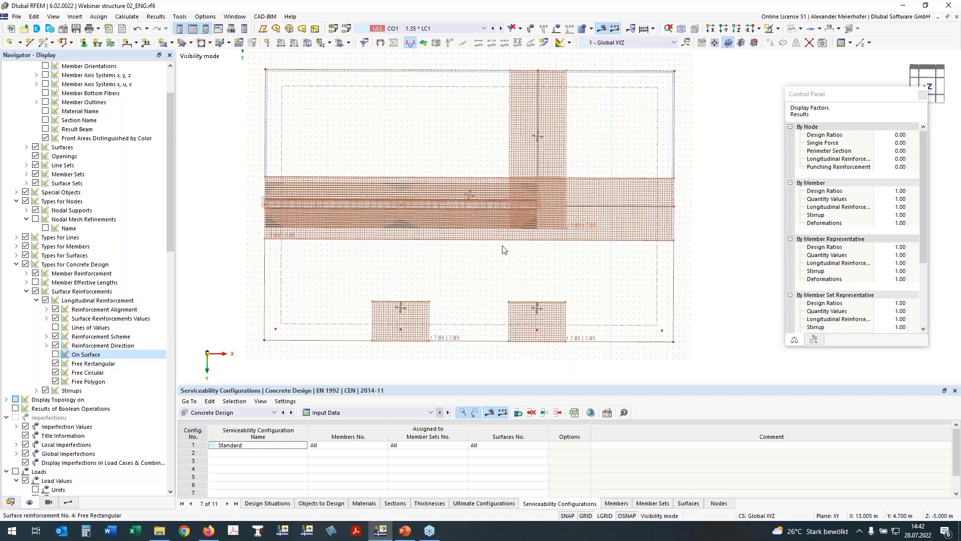
pyautogui.click(35, 274)
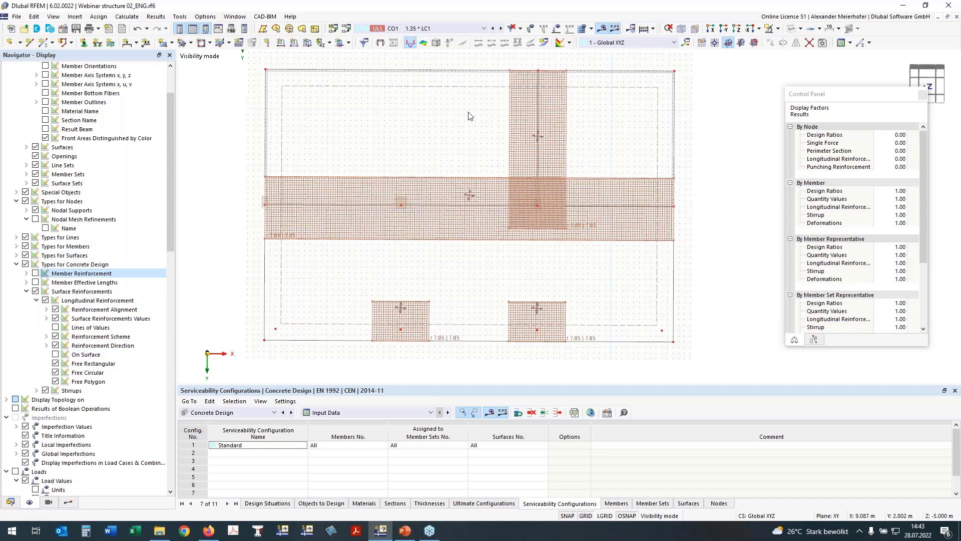
# Step: Deactivate the additional transverse reinforcement for surface reinforcements 5 and 4
pyautogui.scroll(3, 353, 219)
pyautogui.doubleClick(294, 247)
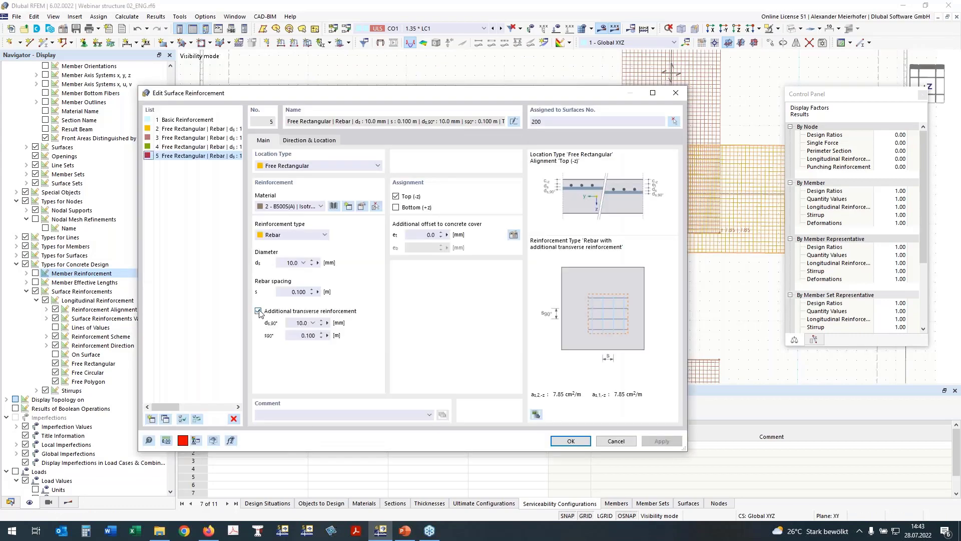
pyautogui.click(258, 311)
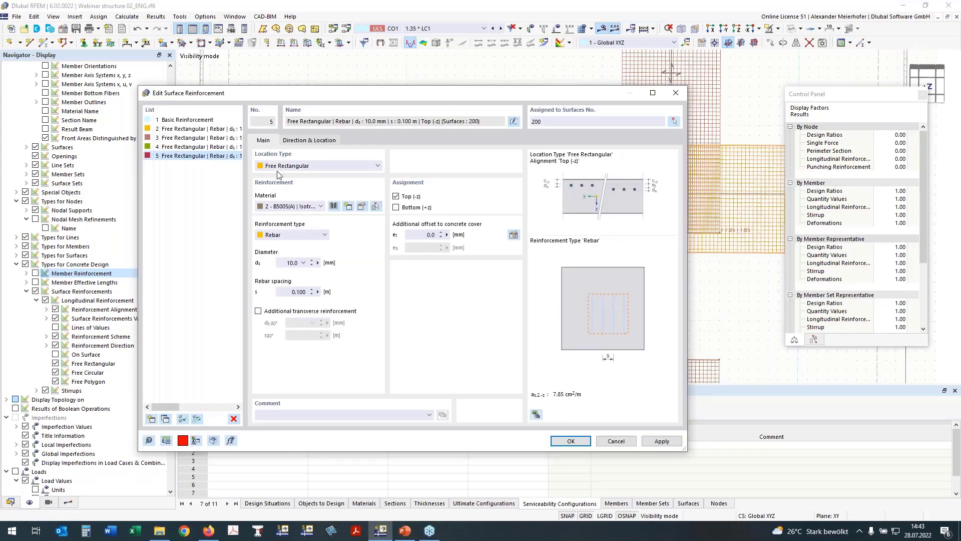
pyautogui.click(302, 141)
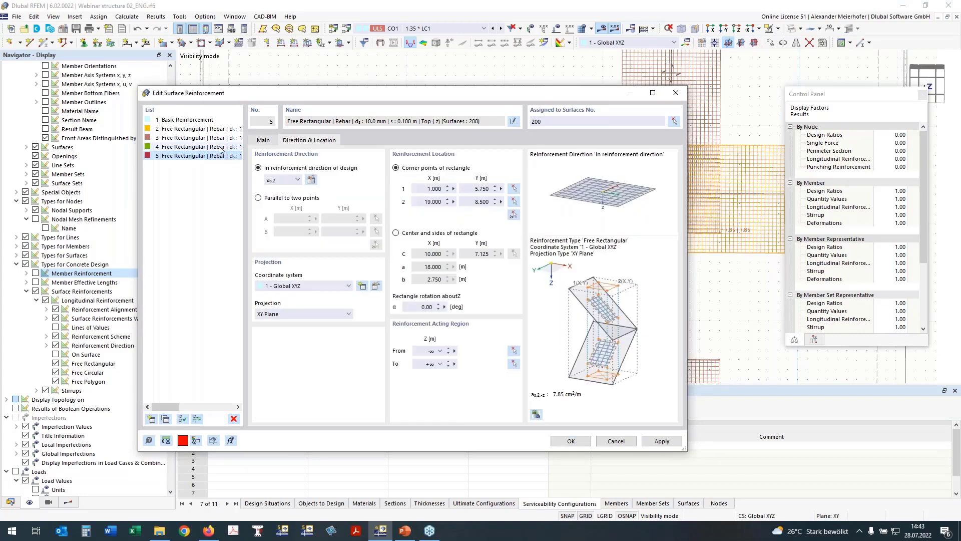
pyautogui.click(219, 147)
pyautogui.click(264, 141)
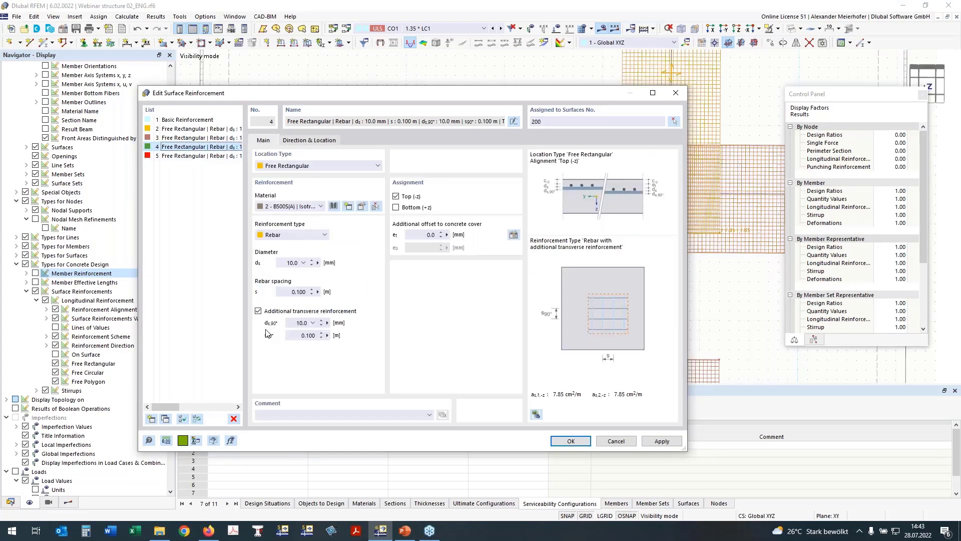
pyautogui.click(258, 311)
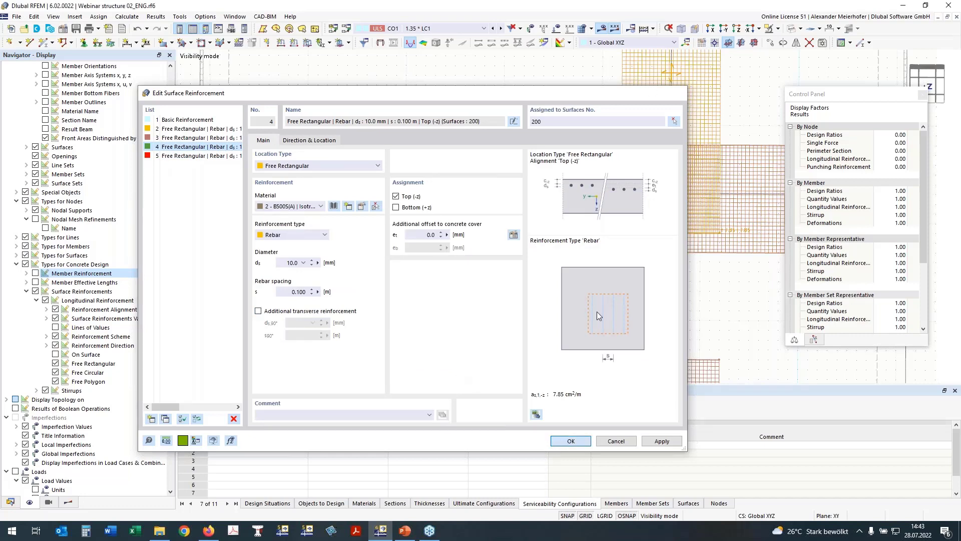
pyautogui.press('Return')
pyautogui.scroll(-3, 463, 212)
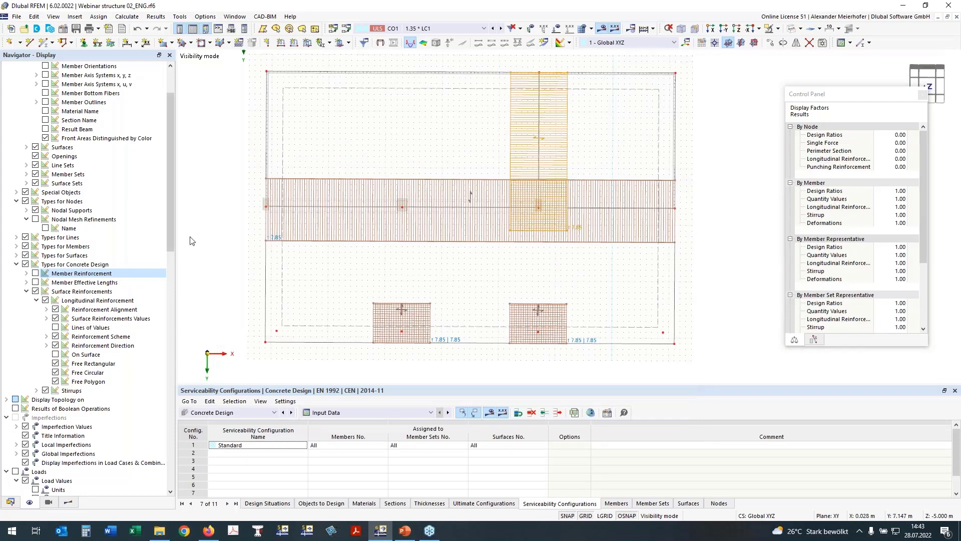
# Step: Hide the surface reinforcements and isolate the rib beam with its three columns, viewed in the -Y direction
pyautogui.click(35, 291)
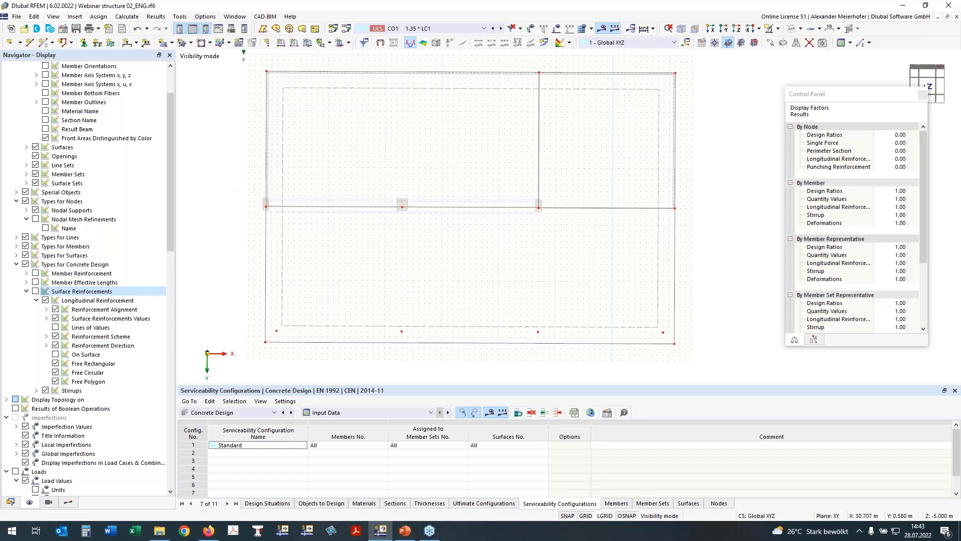
pyautogui.moveTo(250, 173); pyautogui.dragTo(550, 236)
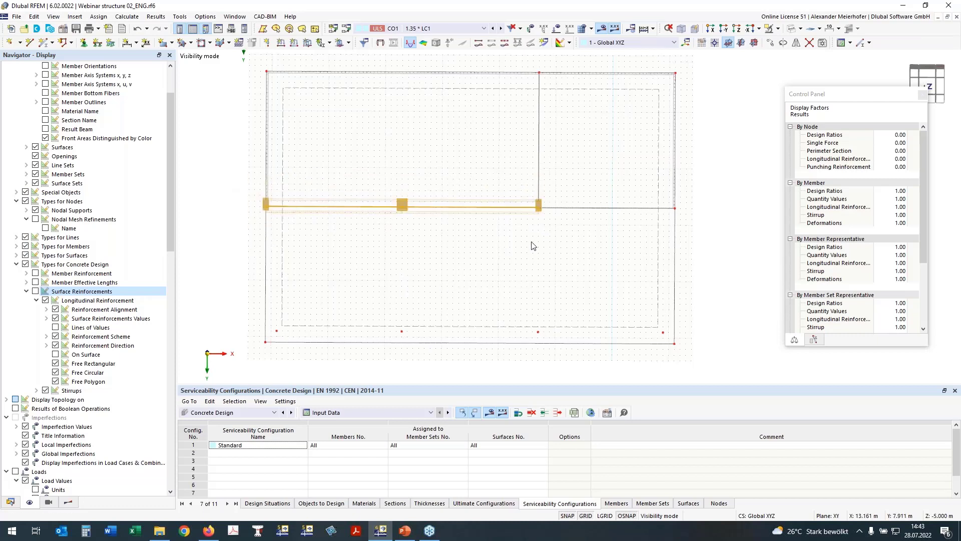
pyautogui.click(771, 31)
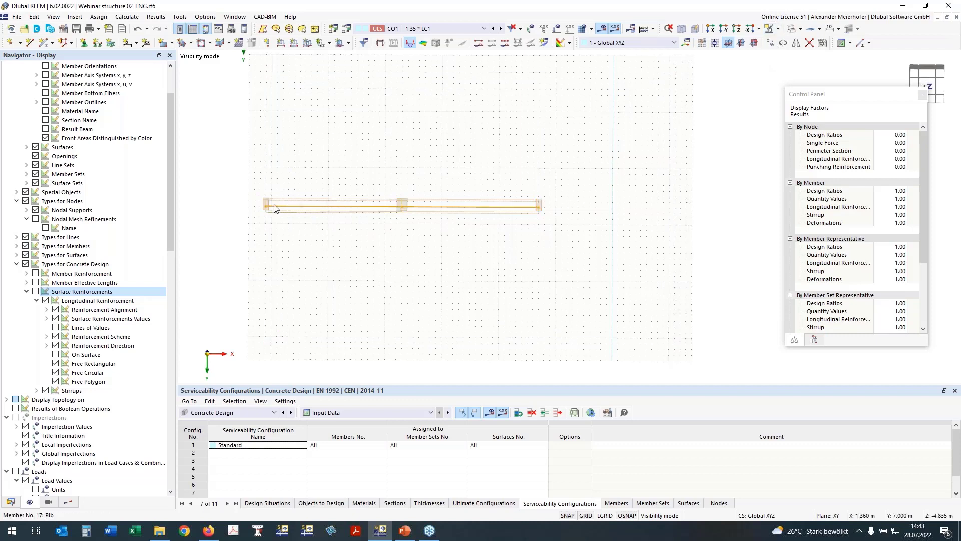
pyautogui.click(723, 29)
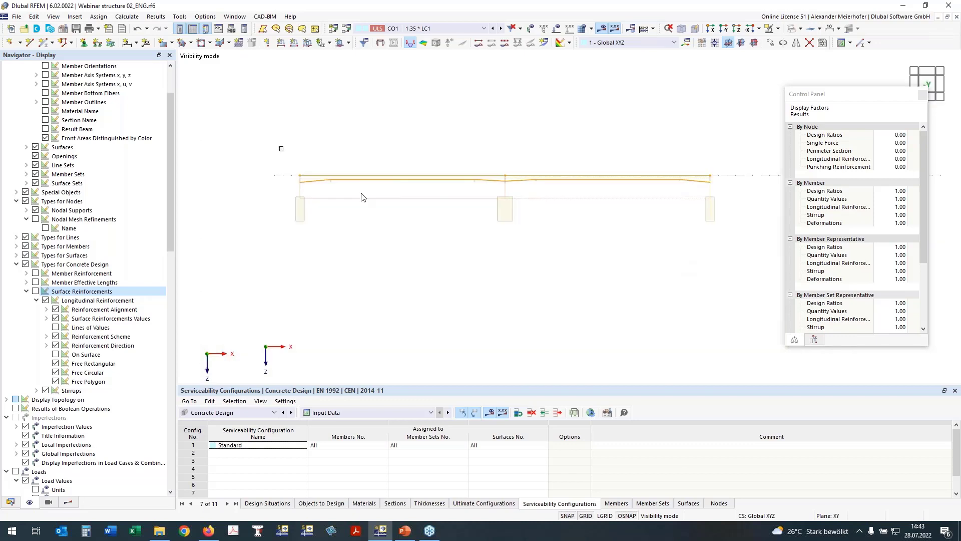
# Step: Create an object selection from the isolated beam objects with number 220 and the name T-Section
pyautogui.rightClick(619, 184)
pyautogui.click(536, 377)
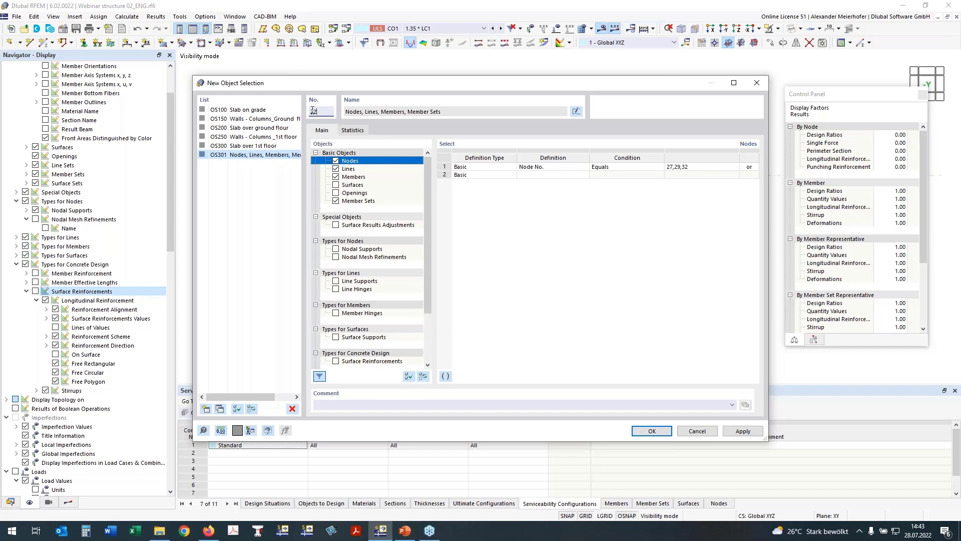
pyautogui.click(418, 112)
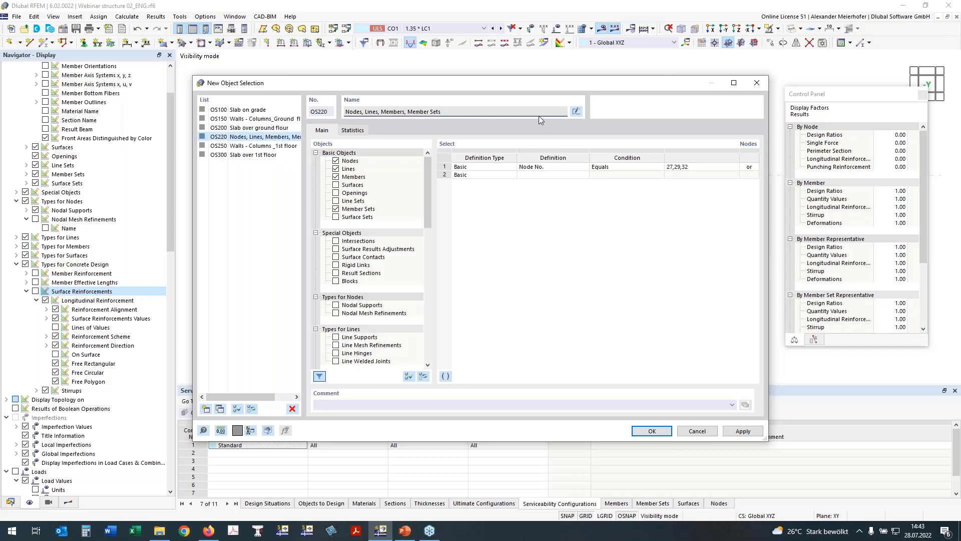
pyautogui.click(580, 113)
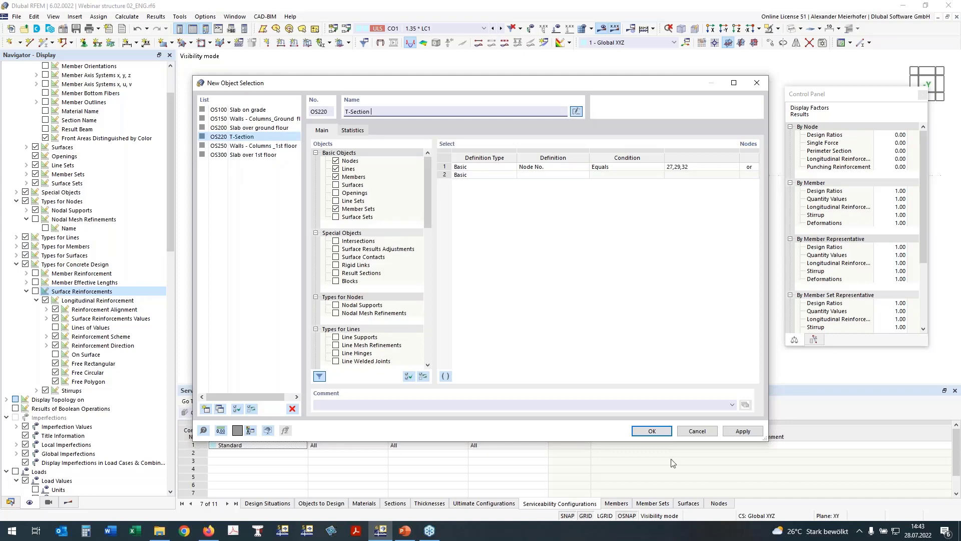
pyautogui.click(652, 431)
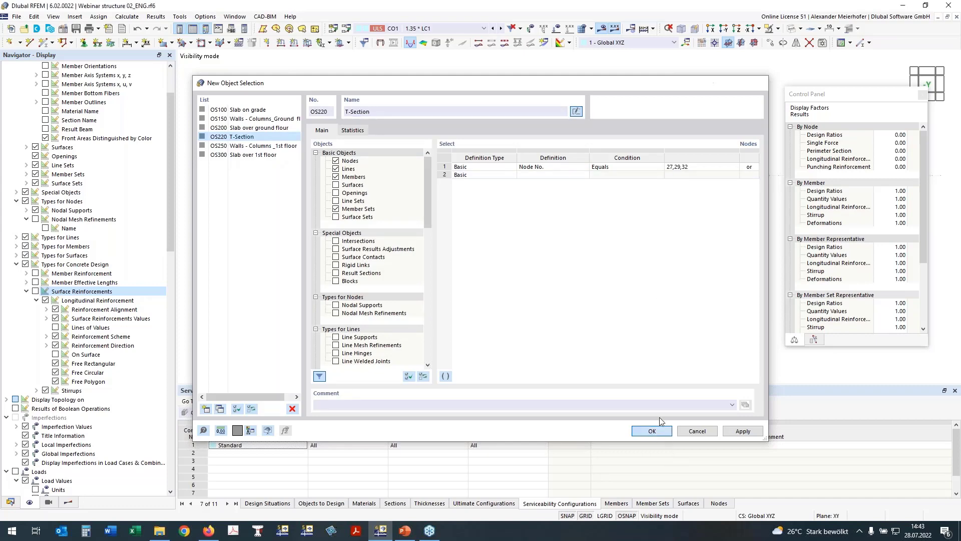
# Step: Examine the ultimate limit state design check ratios UL0100 and UL0200.02 along the beam
pyautogui.click(69, 502)
pyautogui.click(18, 92)
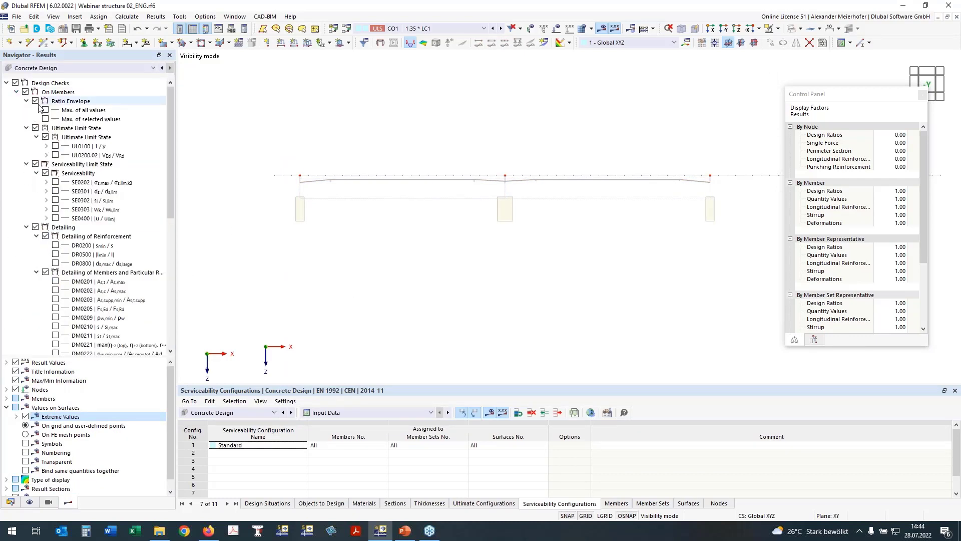
pyautogui.click(55, 146)
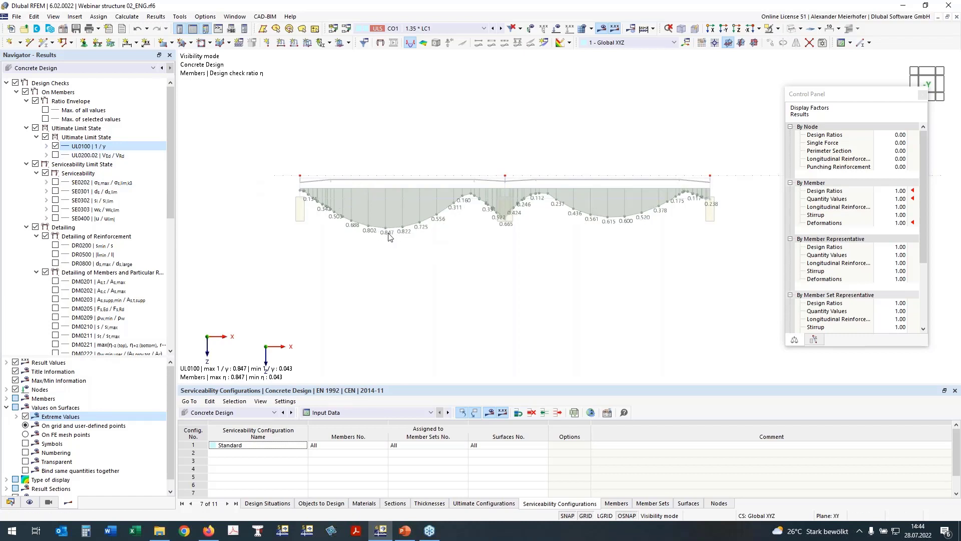
pyautogui.click(55, 155)
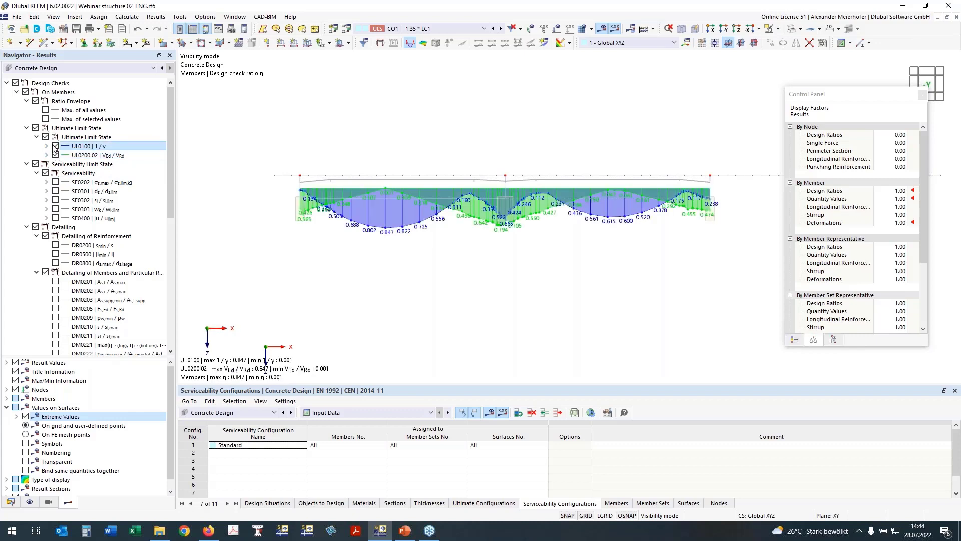
pyautogui.click(55, 146)
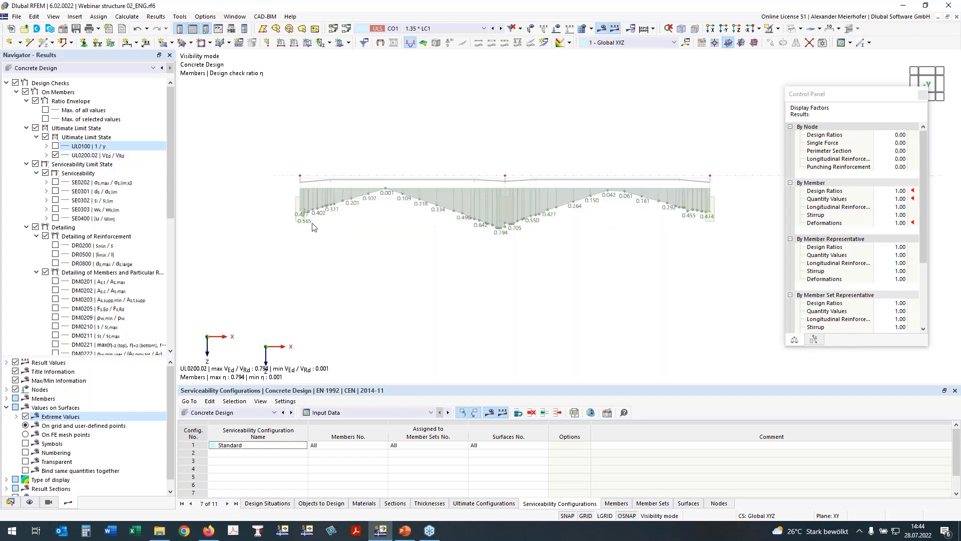
pyautogui.click(56, 156)
pyautogui.click(55, 156)
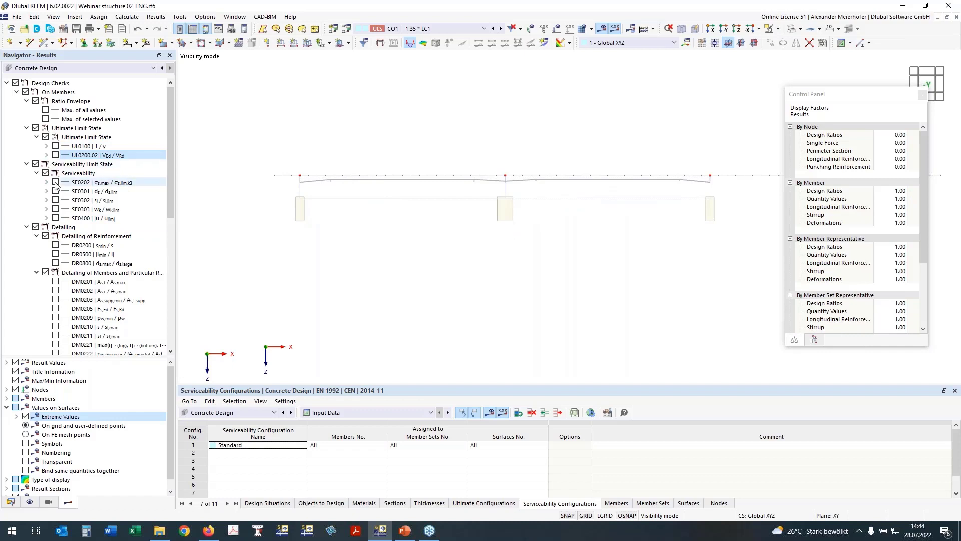
# Step: Examine the serviceability steel stress check SE0202 along the beam and its list of detailed stress results
pyautogui.click(55, 184)
pyautogui.click(55, 183)
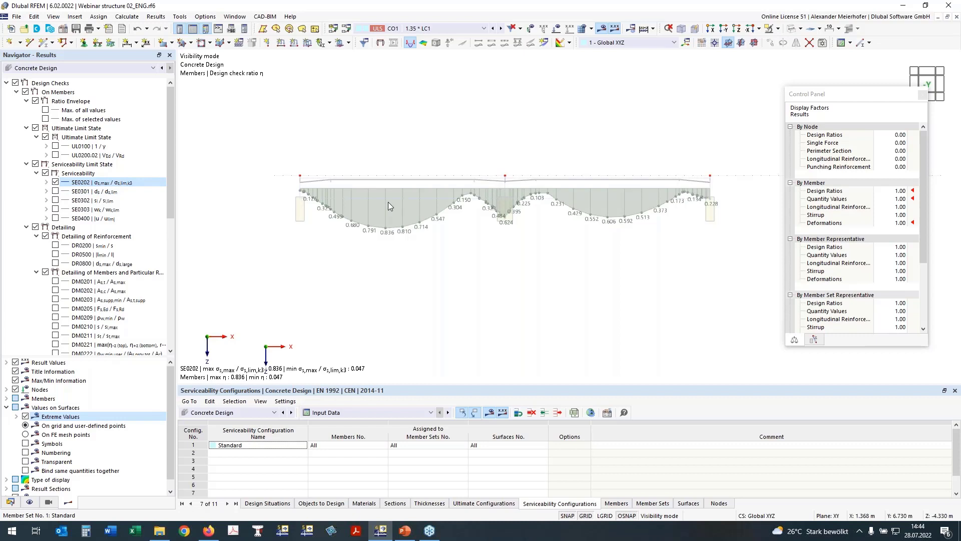
pyautogui.click(47, 182)
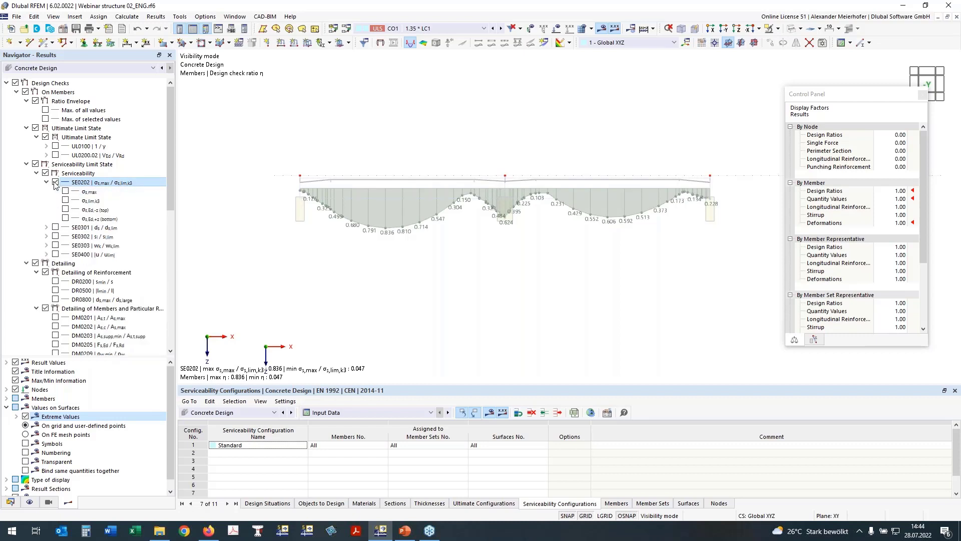
pyautogui.click(55, 182)
# Step: Examine the serviceability crack width check SE0303 along the beam and its bottom crack width wk,+z
pyautogui.click(55, 245)
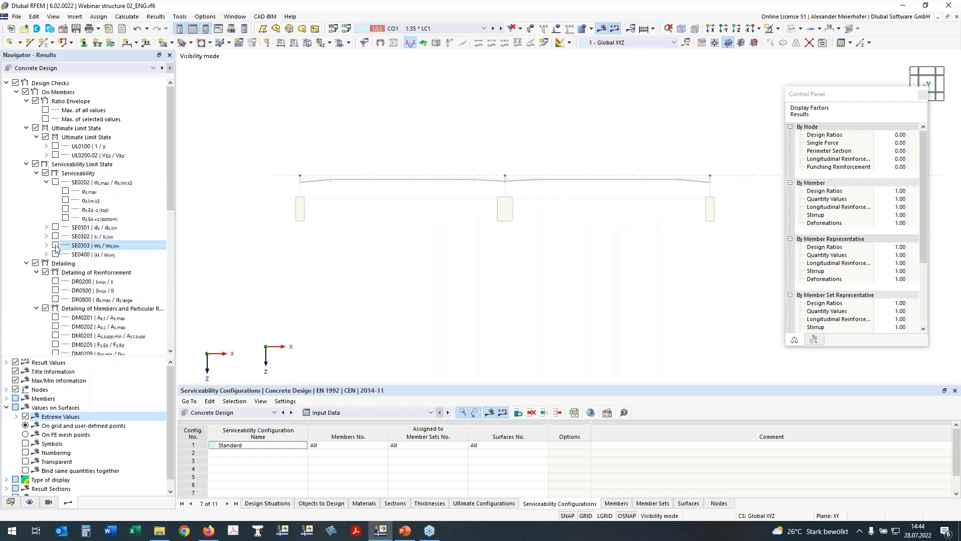
pyautogui.click(47, 183)
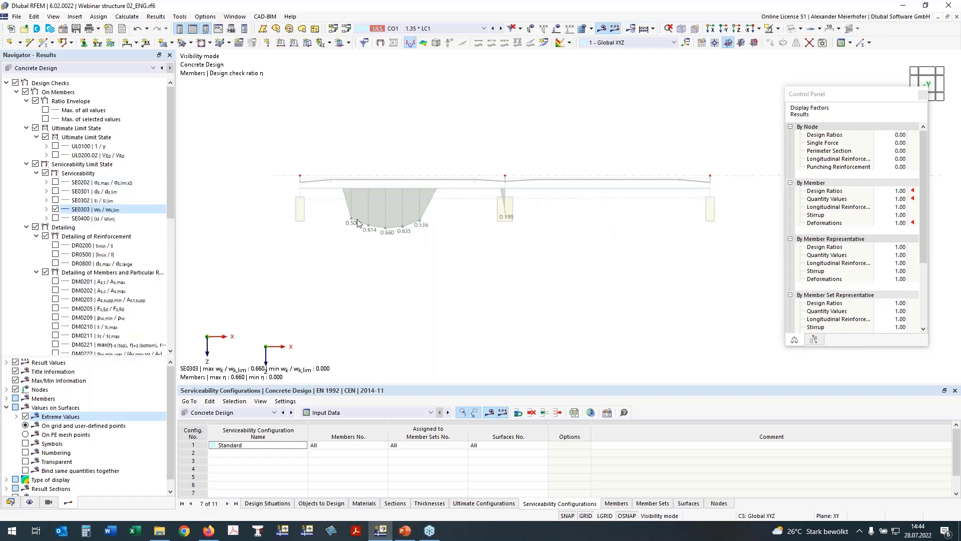
pyautogui.click(47, 210)
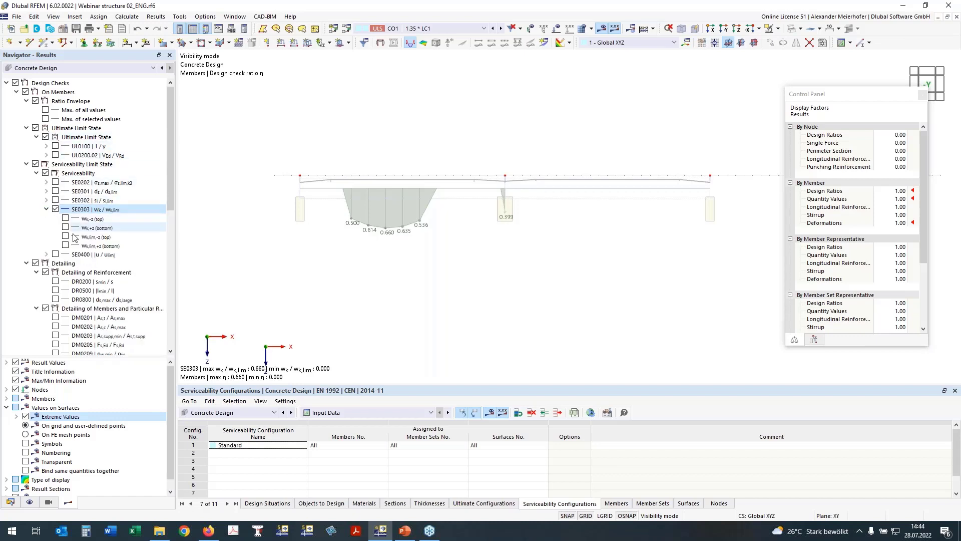
pyautogui.click(55, 209)
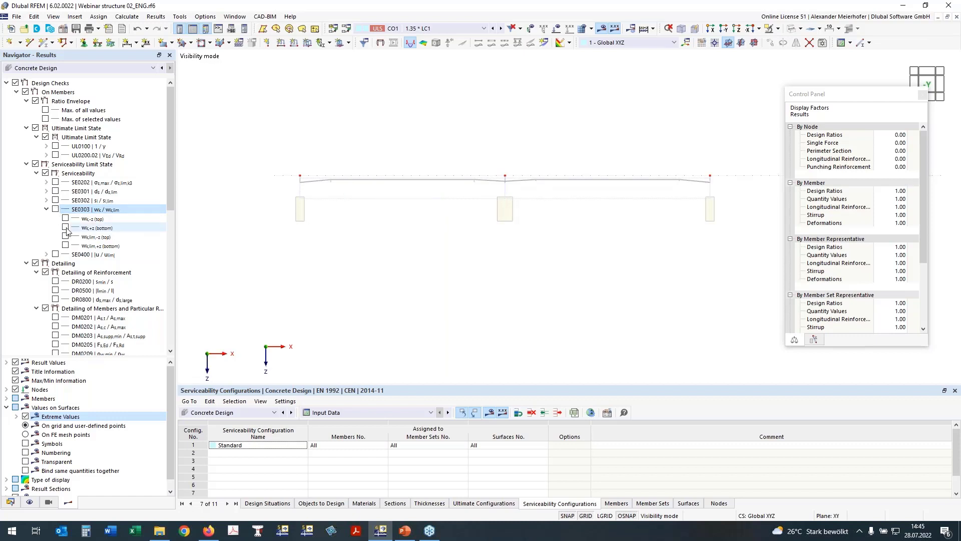
pyautogui.click(65, 226)
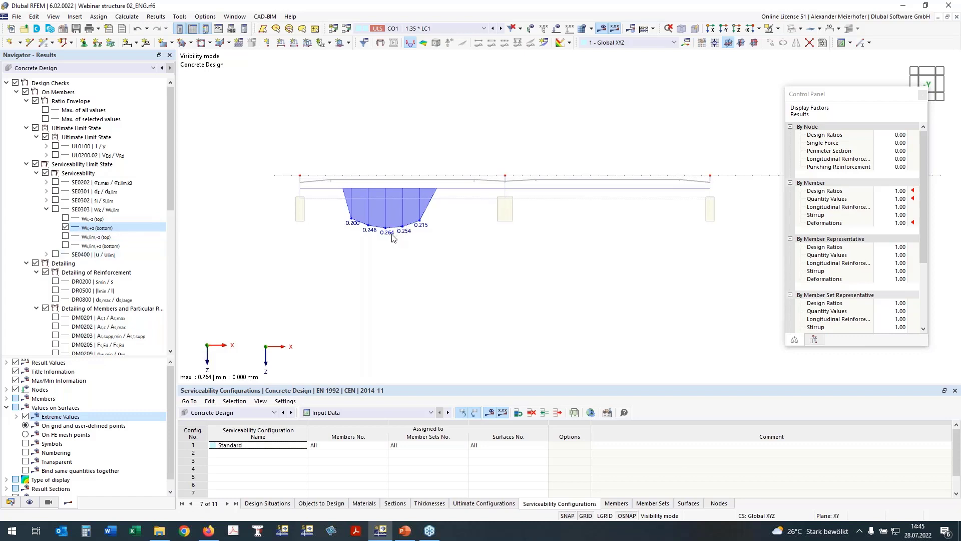
pyautogui.click(65, 227)
# Step: Examine the serviceability deflection check SE0400 along the beam and its uz deformation
pyautogui.click(47, 254)
pyautogui.click(55, 254)
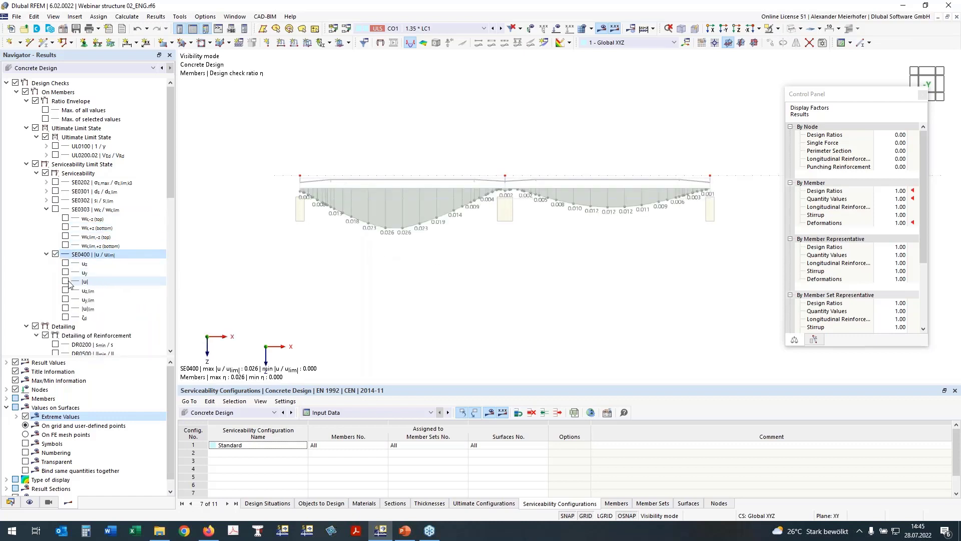
pyautogui.click(64, 262)
pyautogui.click(55, 254)
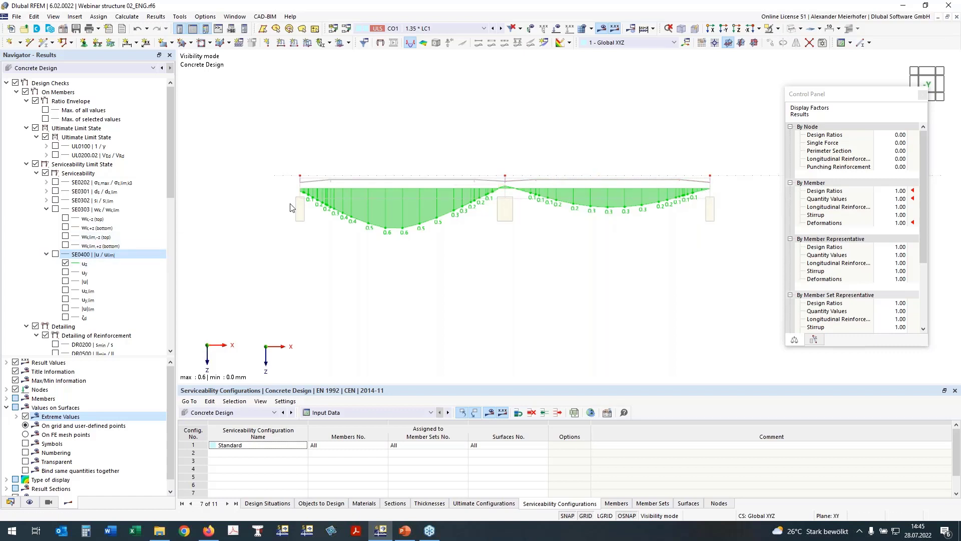
pyautogui.click(56, 254)
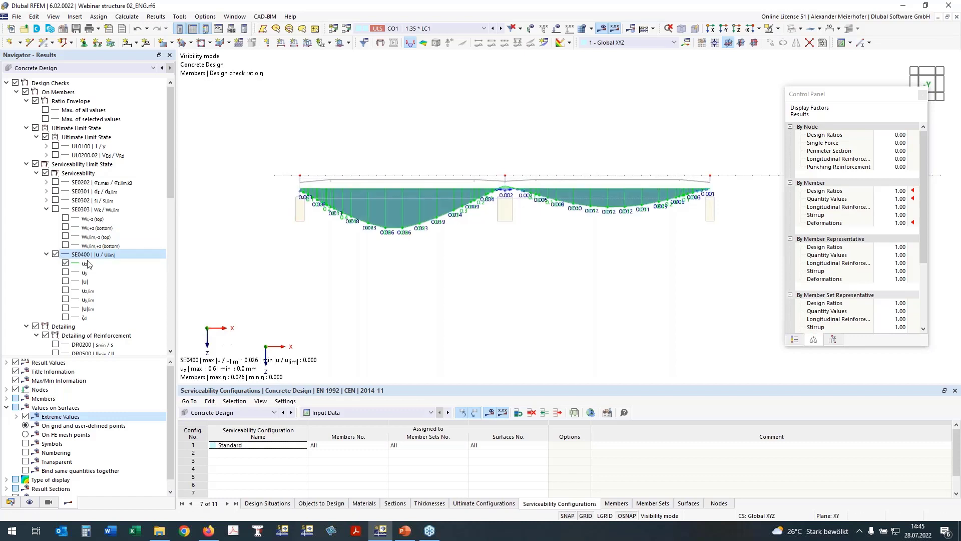
pyautogui.click(56, 254)
pyautogui.click(47, 254)
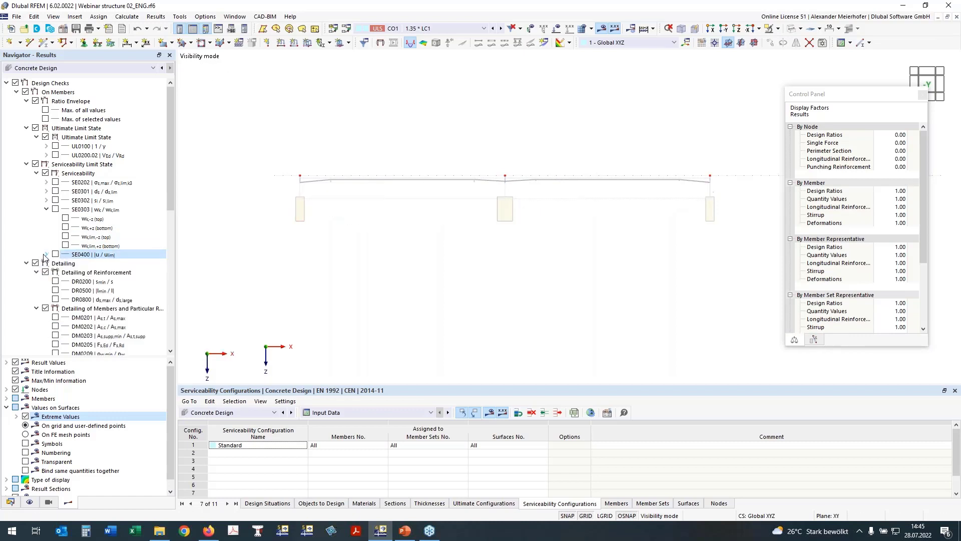
# Step: Show the total required longitudinal reinforcement at the top and bottom of the beam, As,req,tot,-z and As,req,tot,+z, as result diagrams
pyautogui.scroll(-4, 387, 242)
pyautogui.keyDown('ctrl'); pyautogui.moveTo(442, 237); pyautogui.dragTo(439, 296, button='middle'); pyautogui.keyUp('ctrl')
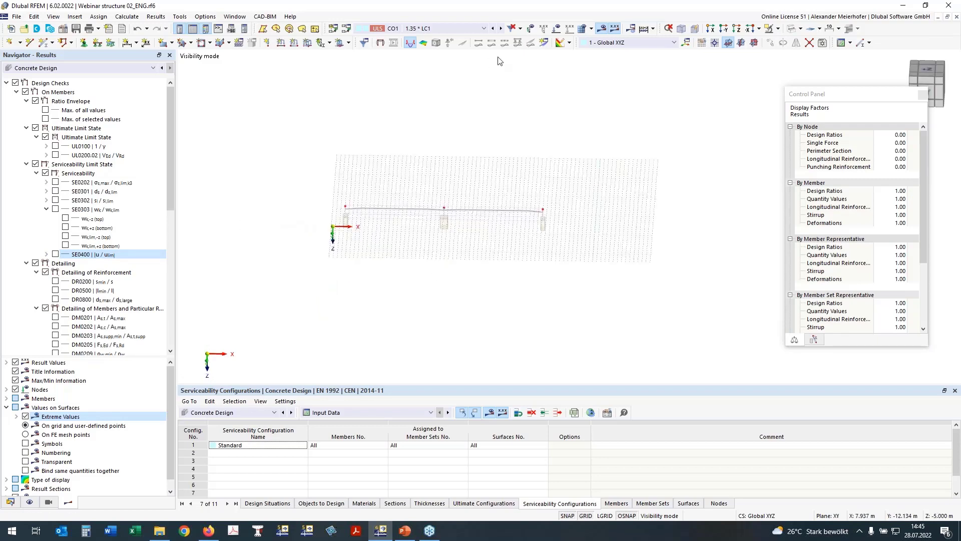
pyautogui.scroll(-7, 125, 257)
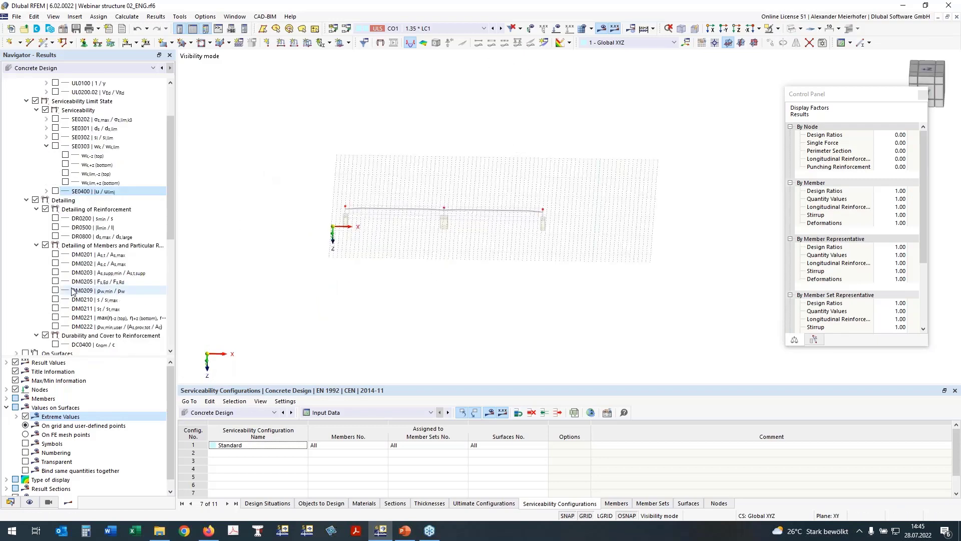
pyautogui.keyDown('ctrl'); pyautogui.moveTo(380, 302); pyautogui.dragTo(363, 290, button='middle'); pyautogui.keyUp('ctrl')
pyautogui.scroll(-4, 101, 302)
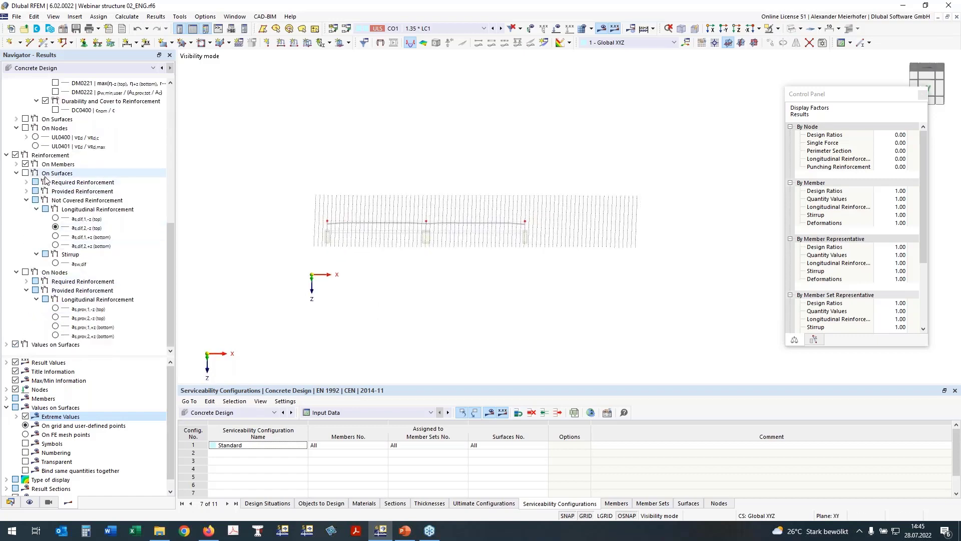
pyautogui.scroll(7, 31, 172)
pyautogui.click(26, 156)
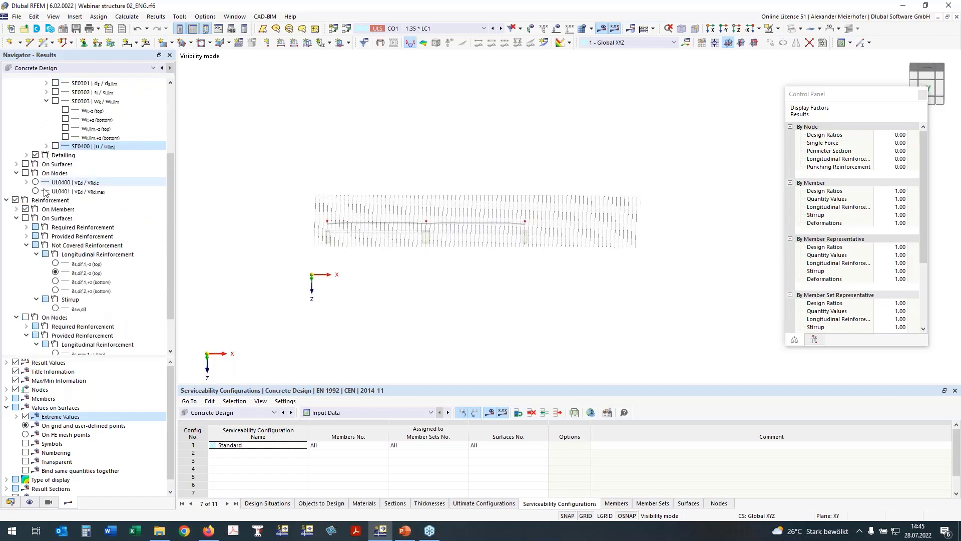
pyautogui.click(17, 209)
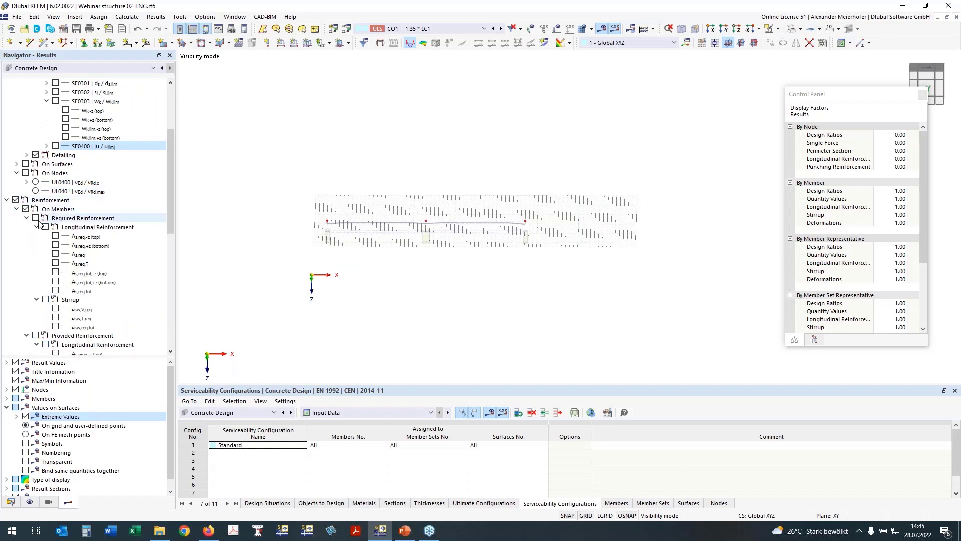
pyautogui.click(55, 273)
pyautogui.click(55, 282)
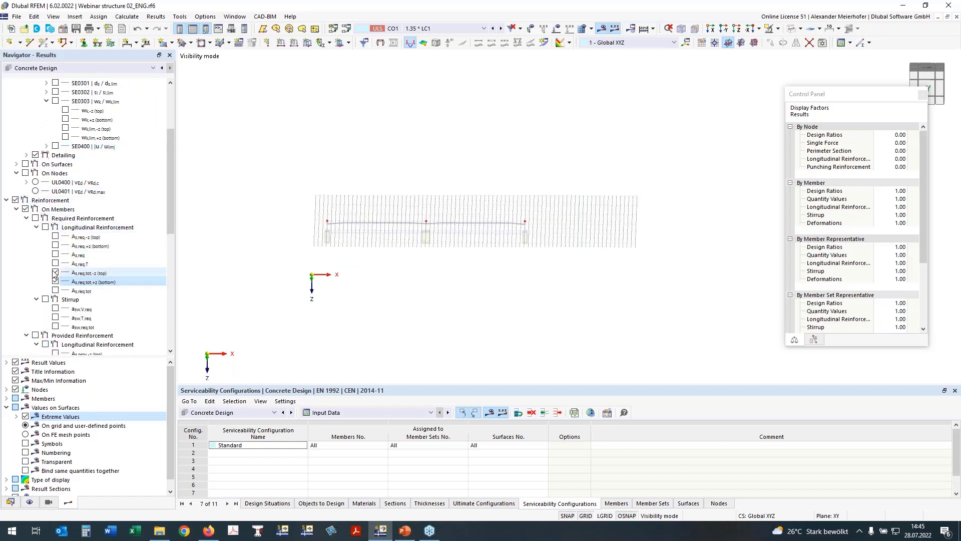
pyautogui.click(36, 219)
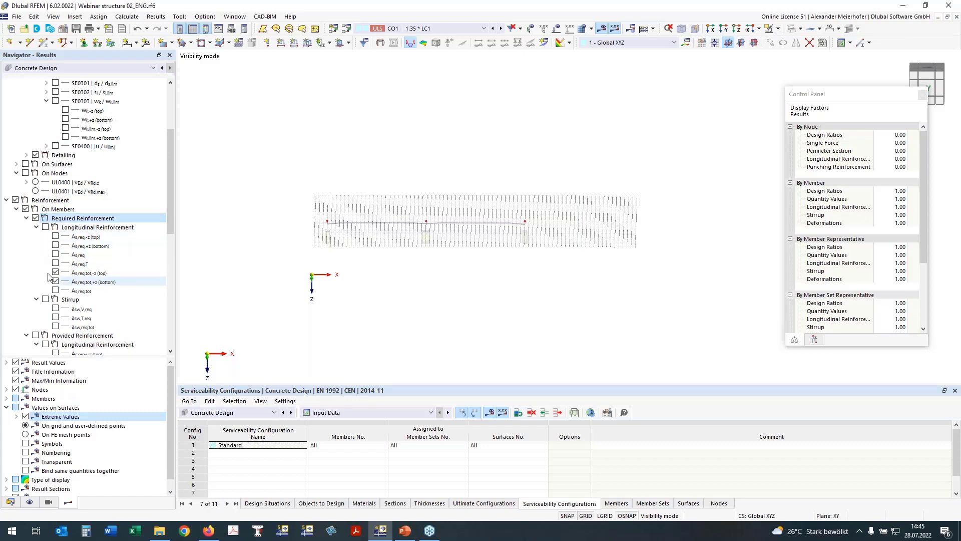
pyautogui.click(45, 228)
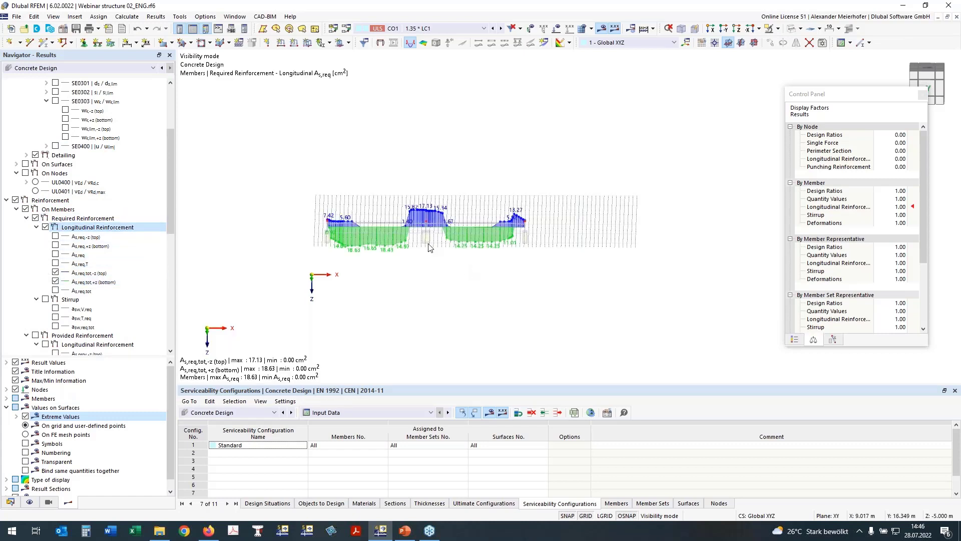
pyautogui.scroll(3, 420, 245)
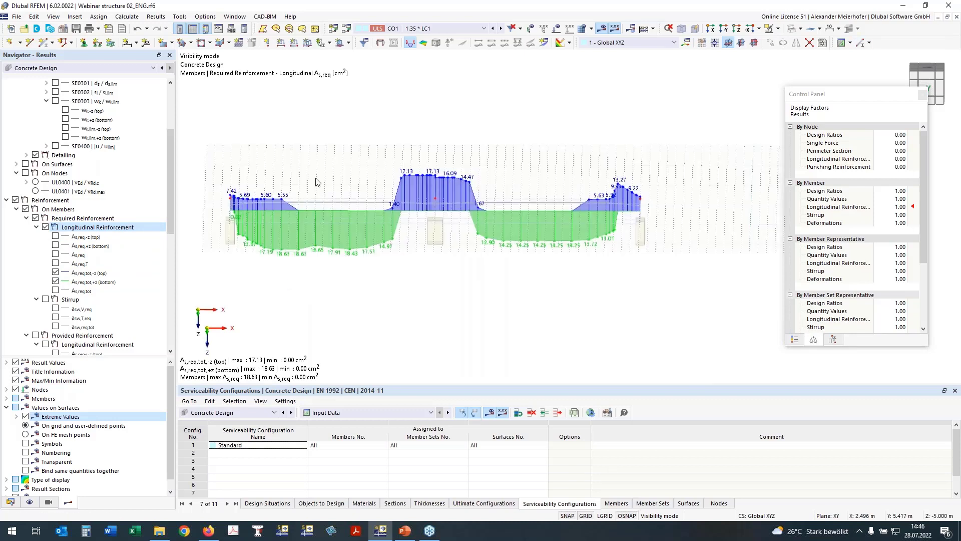
pyautogui.moveTo(412, 285); pyautogui.dragTo(435, 286, button='middle')
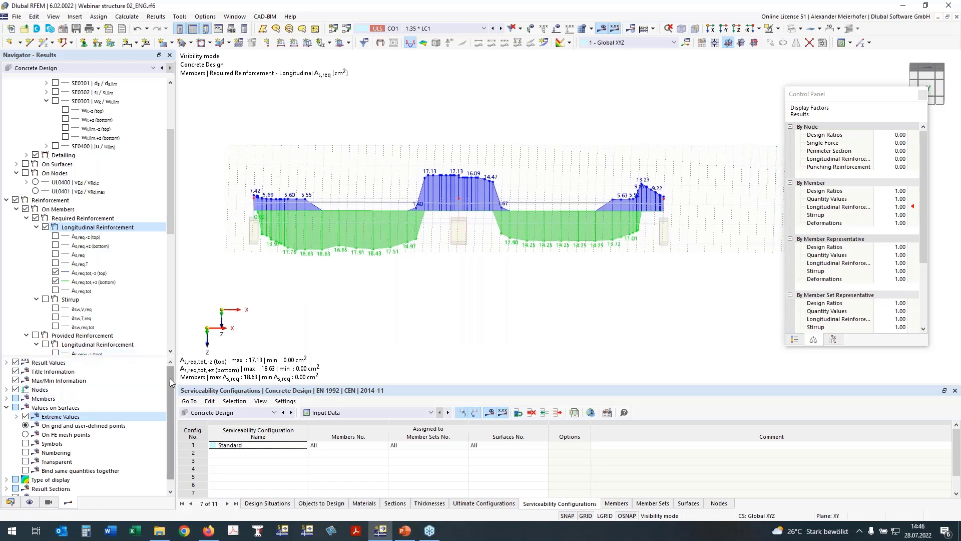
pyautogui.click(7, 407)
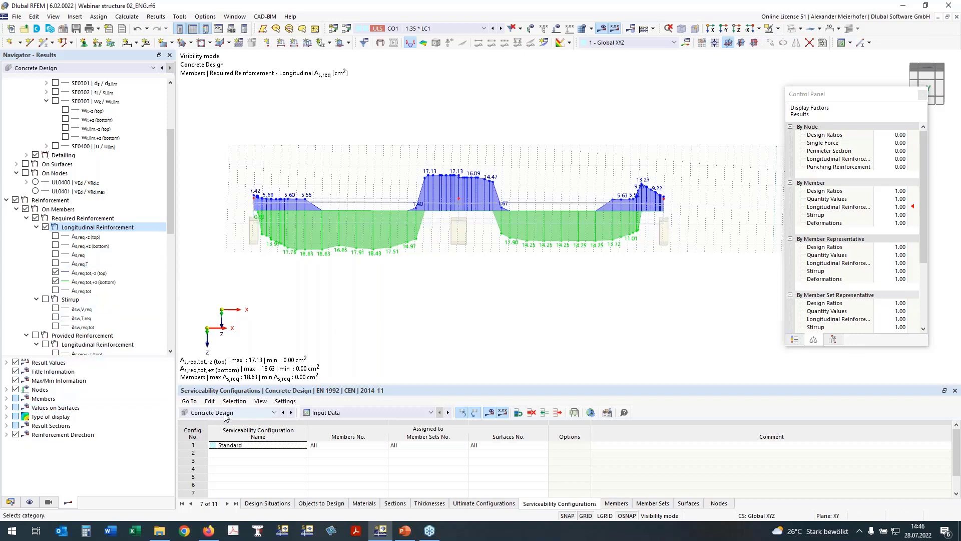
pyautogui.scroll(-3, 369, 285)
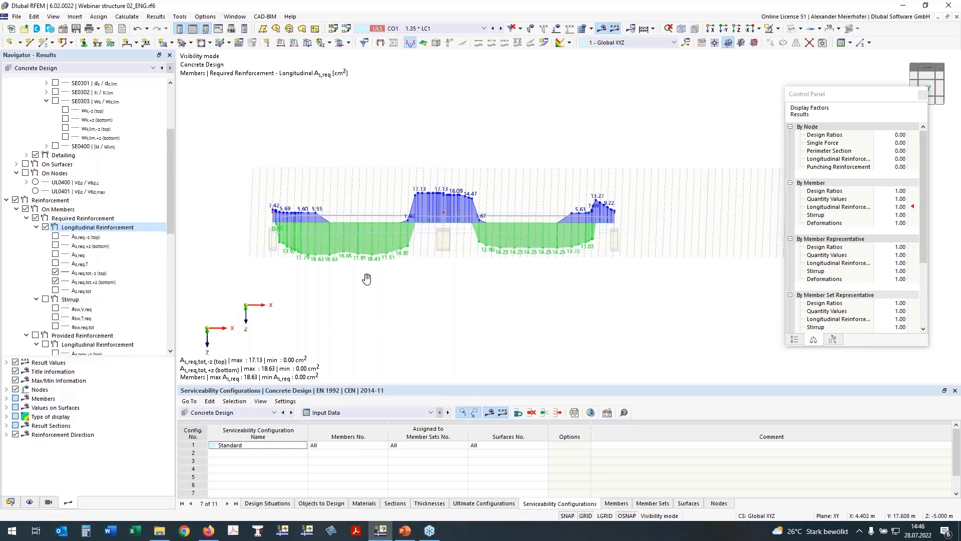
pyautogui.keyDown('ctrl'); pyautogui.moveTo(369, 281); pyautogui.dragTo(364, 261, button='middle'); pyautogui.keyUp('ctrl')
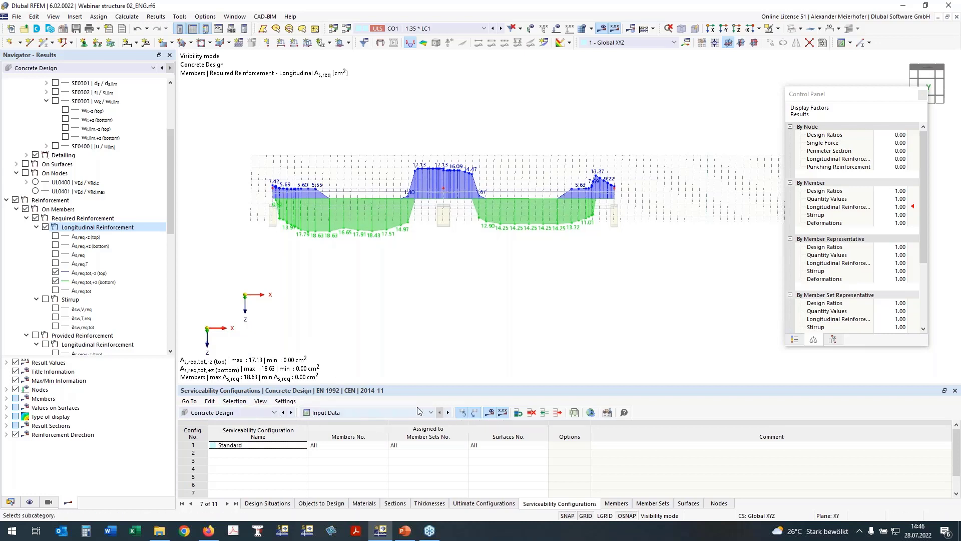
# Step: Confirm the Concrete Design global settings with deletion of add-on results on input changes enabled, and agree to delete the existing design results
pyautogui.click(591, 412)
pyautogui.click(301, 330)
pyautogui.click(300, 330)
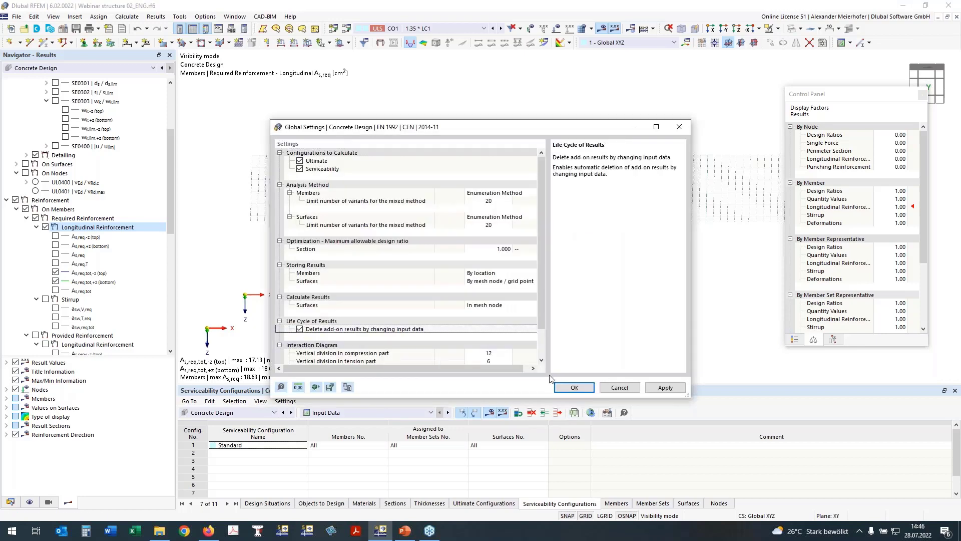
pyautogui.click(575, 388)
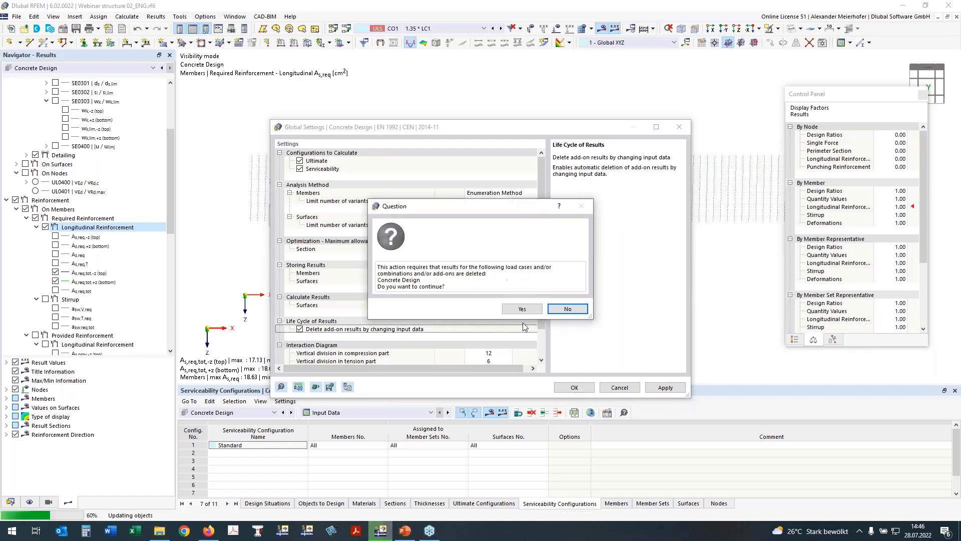
pyautogui.click(522, 309)
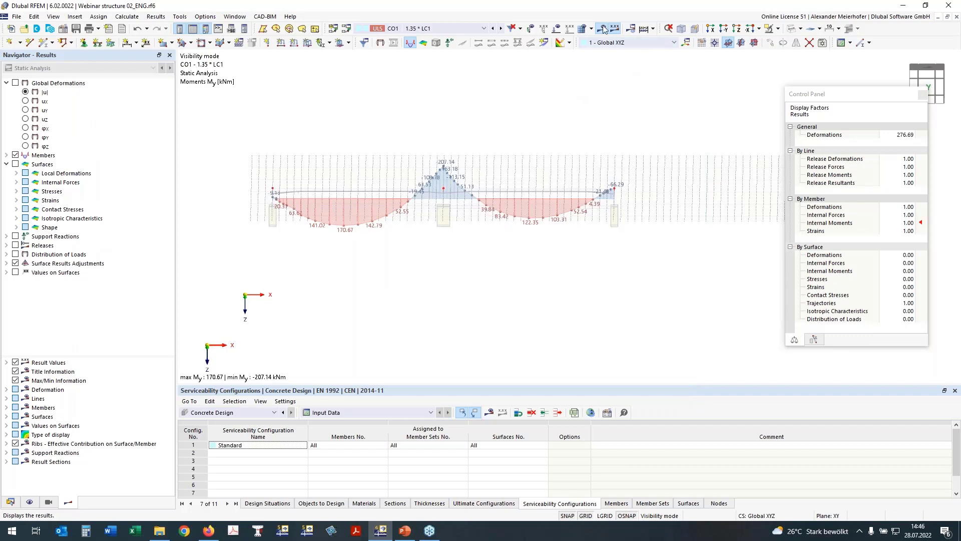
# Step: Recalculate the Concrete Design add-on
pyautogui.click(653, 28)
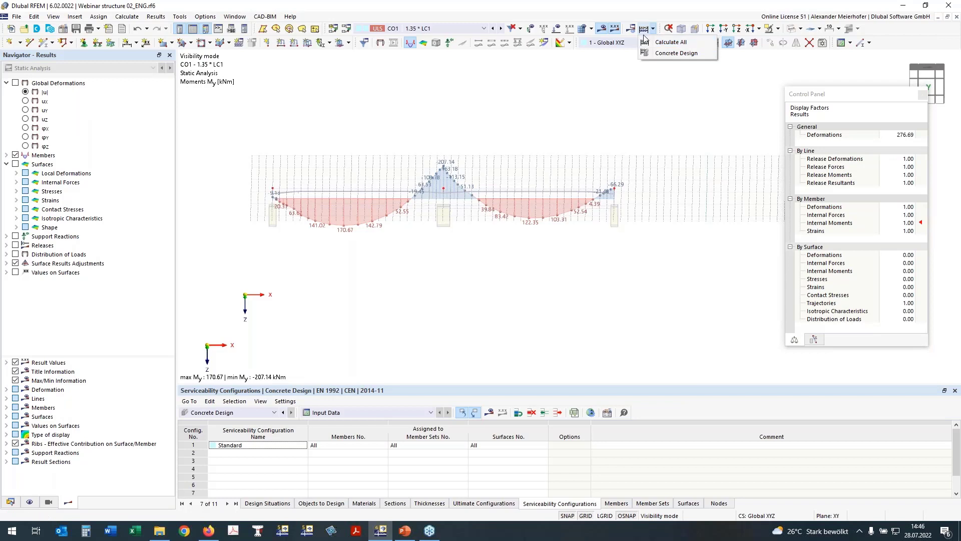
pyautogui.click(651, 53)
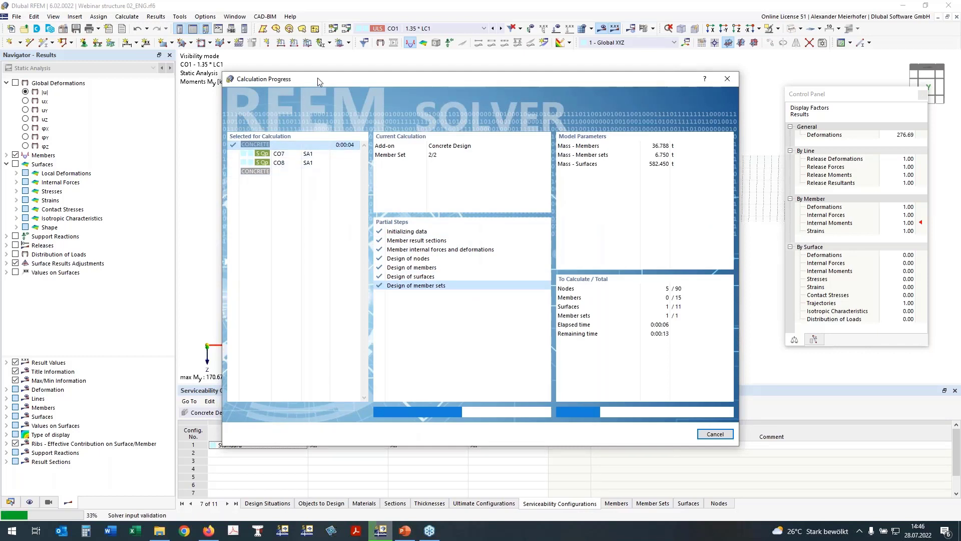
pyautogui.moveTo(317, 82); pyautogui.dragTo(300, 134)
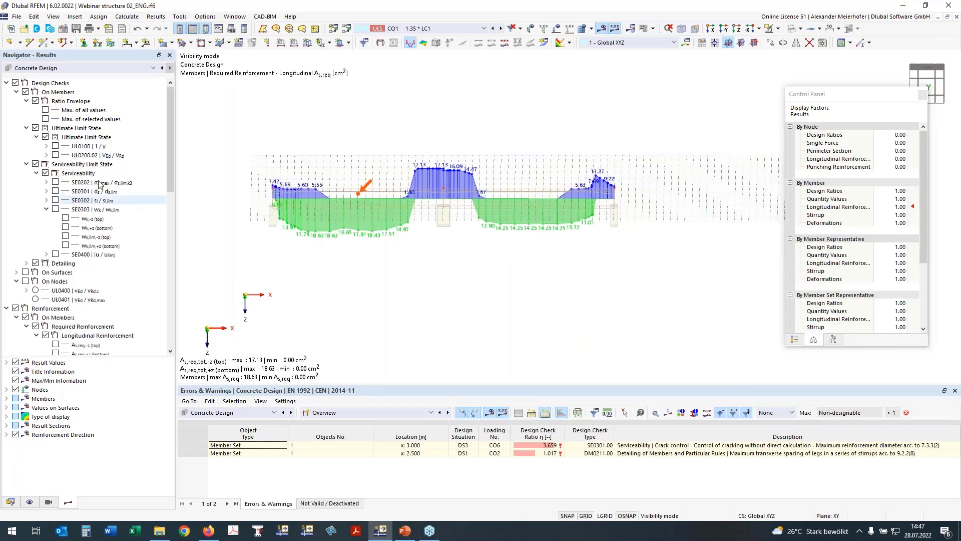
# Step: Look through the node design ratio tables by loading and material, and list the design ratios on members by design situation
pyautogui.click(350, 413)
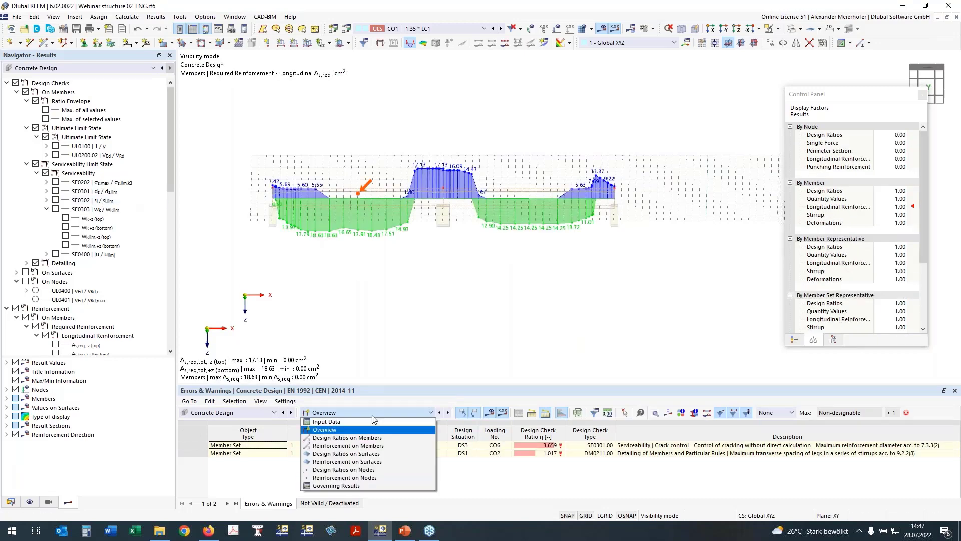
pyautogui.click(364, 469)
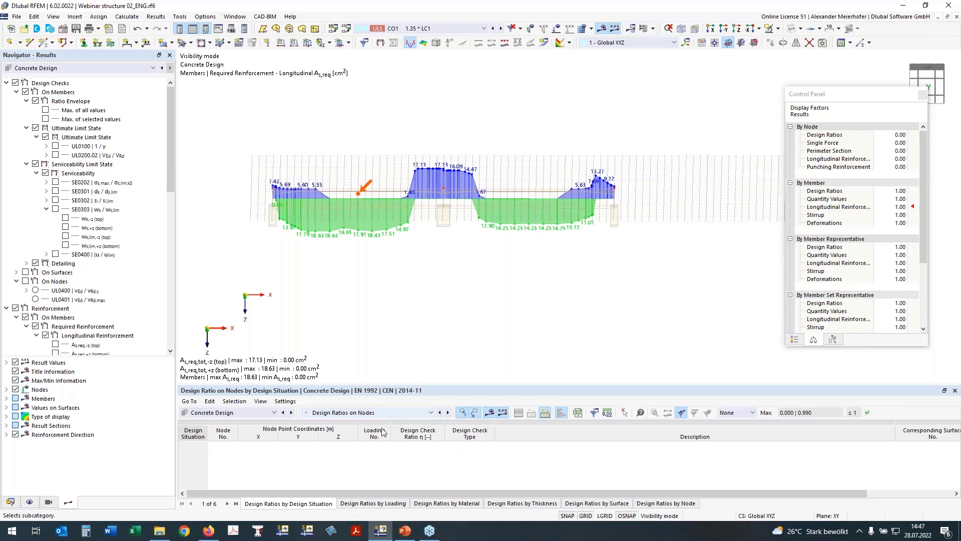
pyautogui.click(392, 504)
pyautogui.click(430, 504)
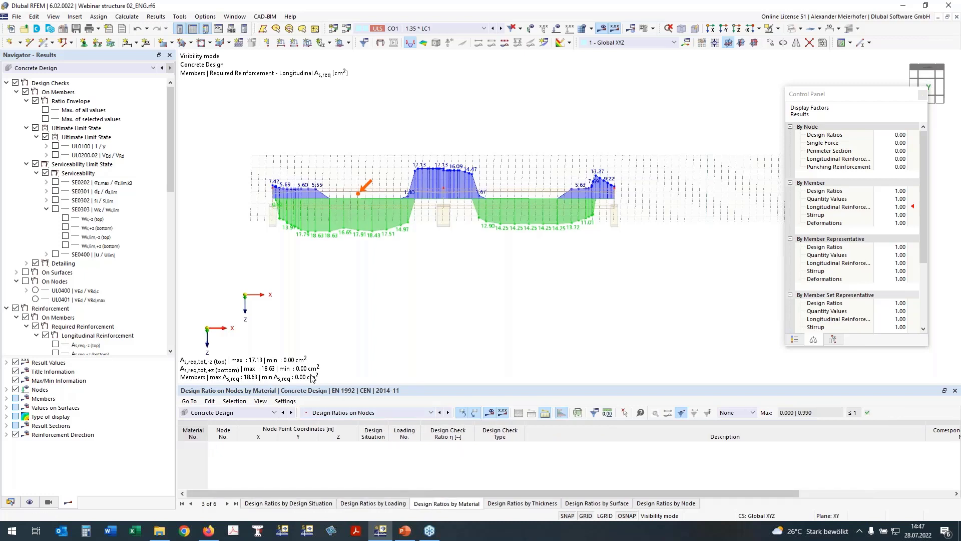
pyautogui.click(396, 411)
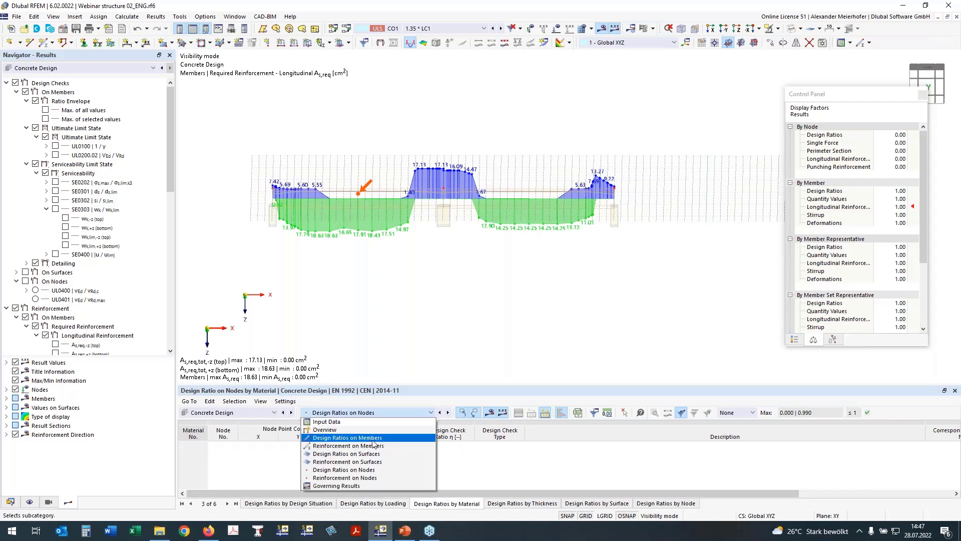
pyautogui.click(372, 440)
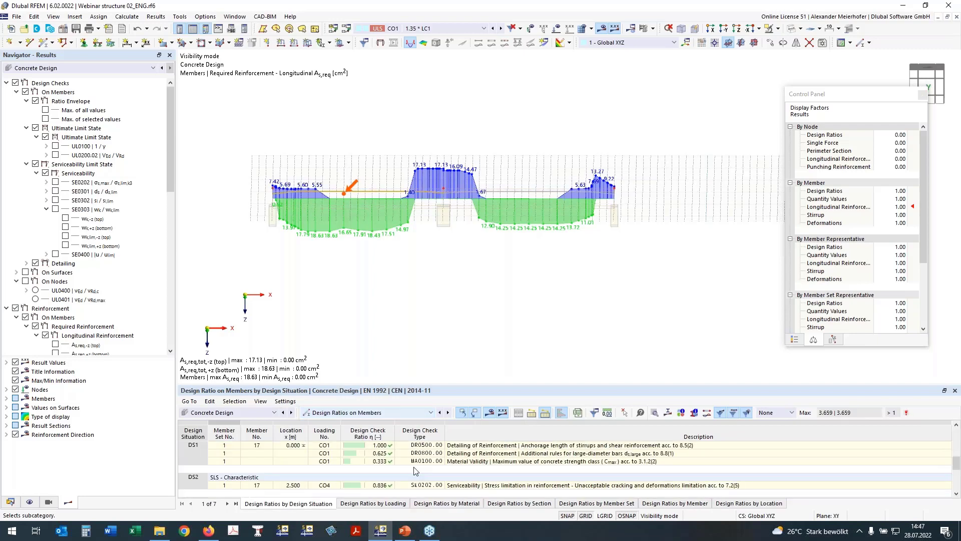
# Step: Create a new printout report named Concrete Design
pyautogui.click(6, 435)
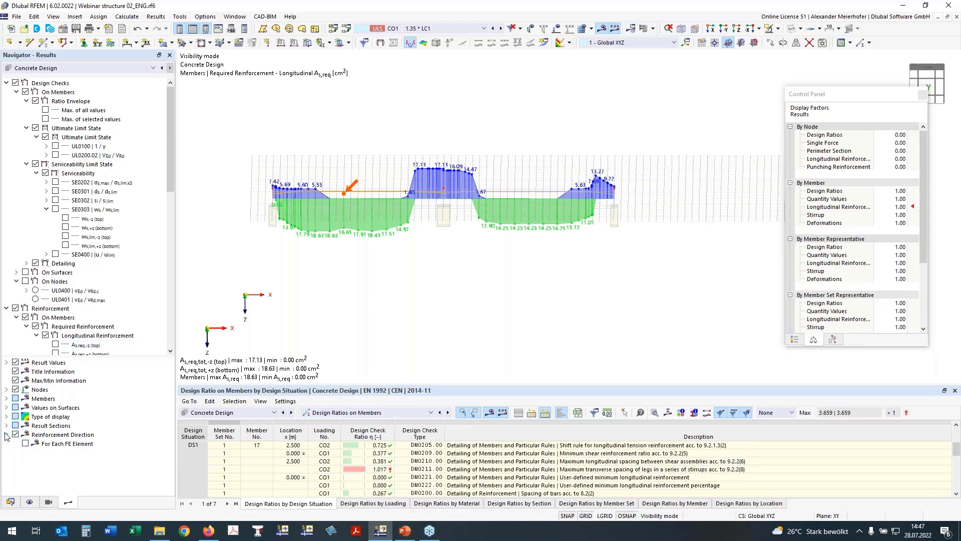
pyautogui.click(10, 501)
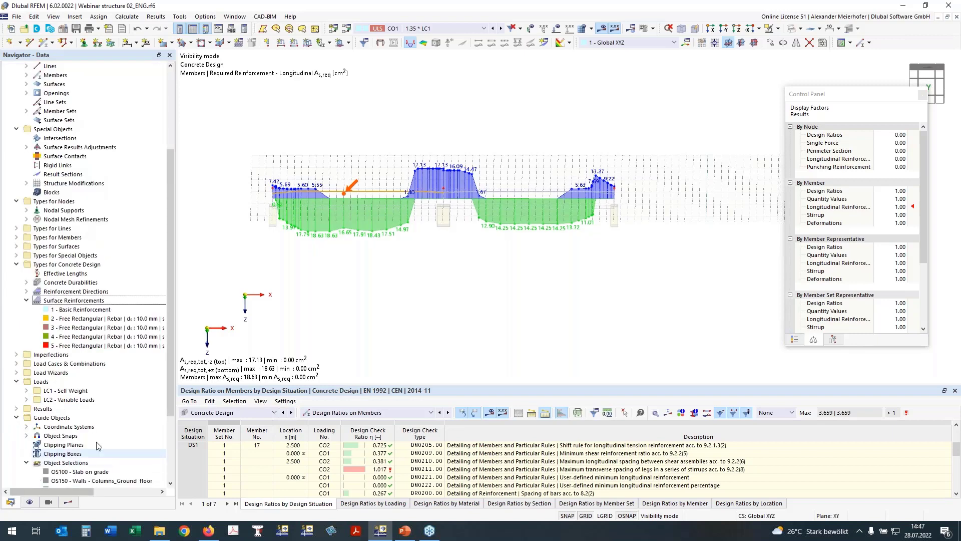
pyautogui.scroll(-4, 108, 424)
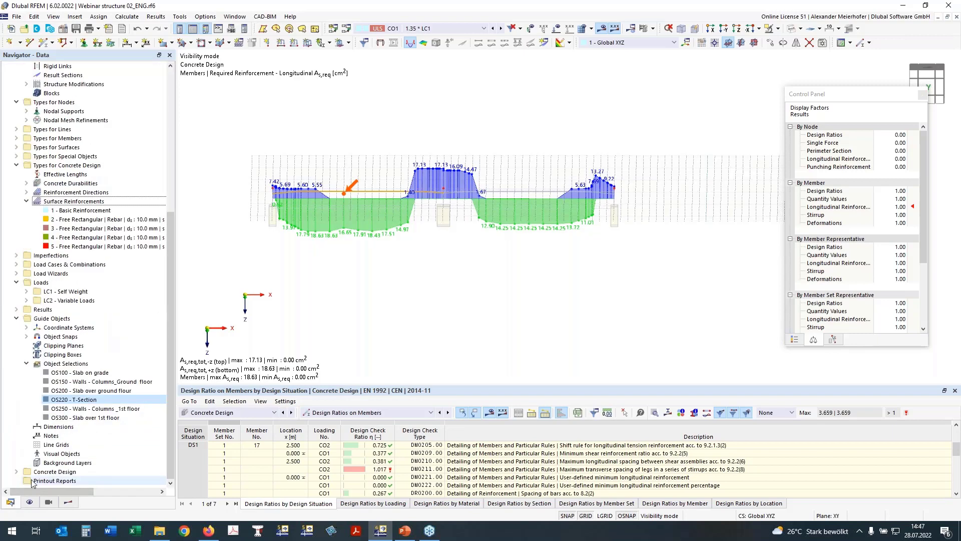
pyautogui.rightClick(57, 481)
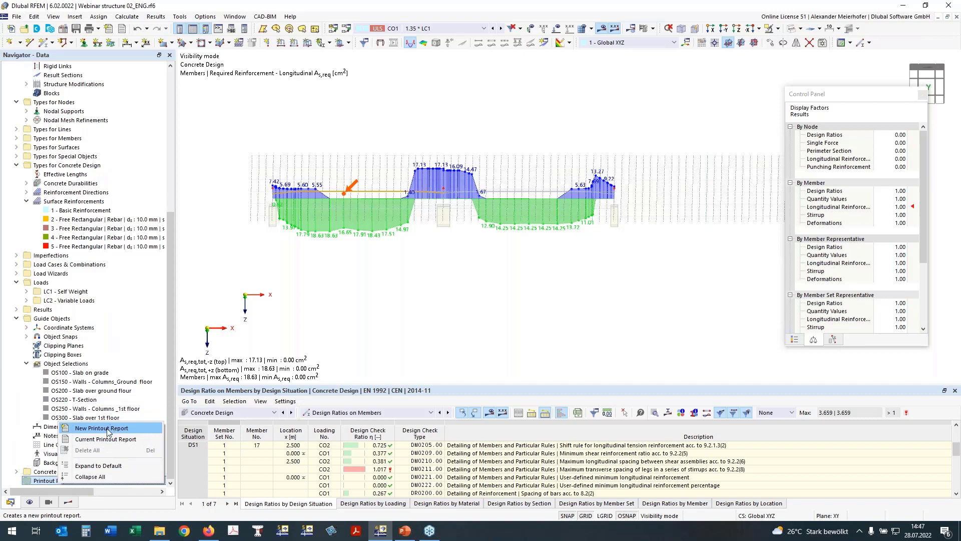
pyautogui.click(107, 430)
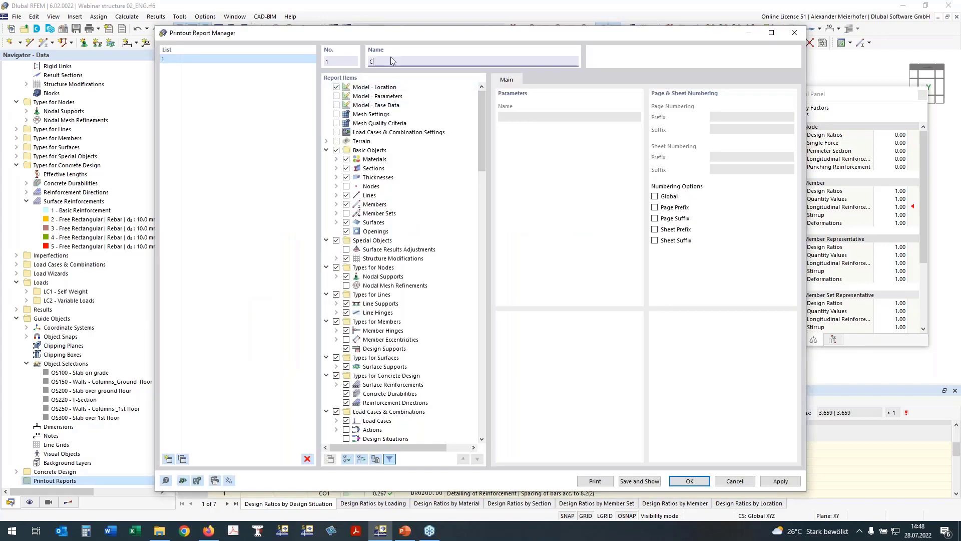
pyautogui.write('crete Design')
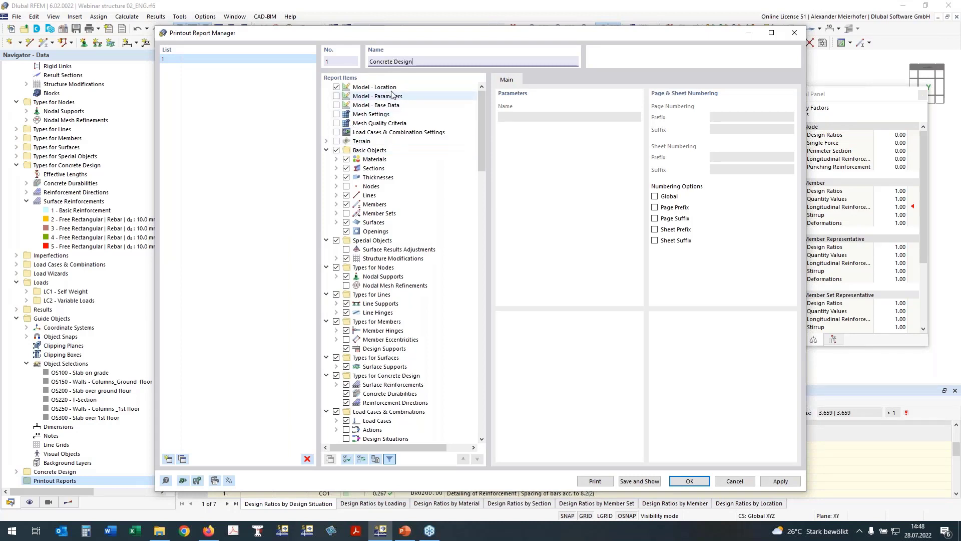
# Step: Exclude Model - Location, Basic Objects, Special Objects and the types for nodes, lines, members and surfaces from the report items
pyautogui.click(336, 87)
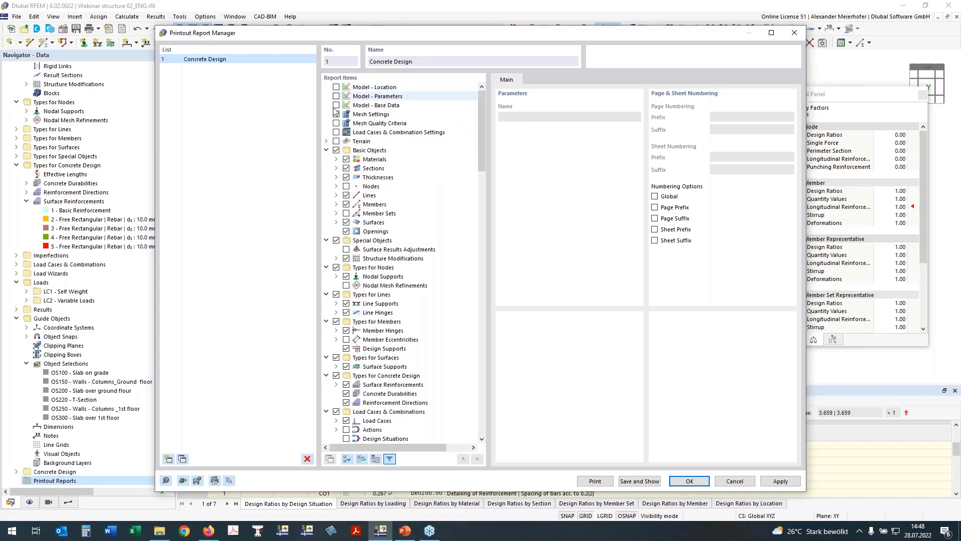
pyautogui.rightClick(341, 151)
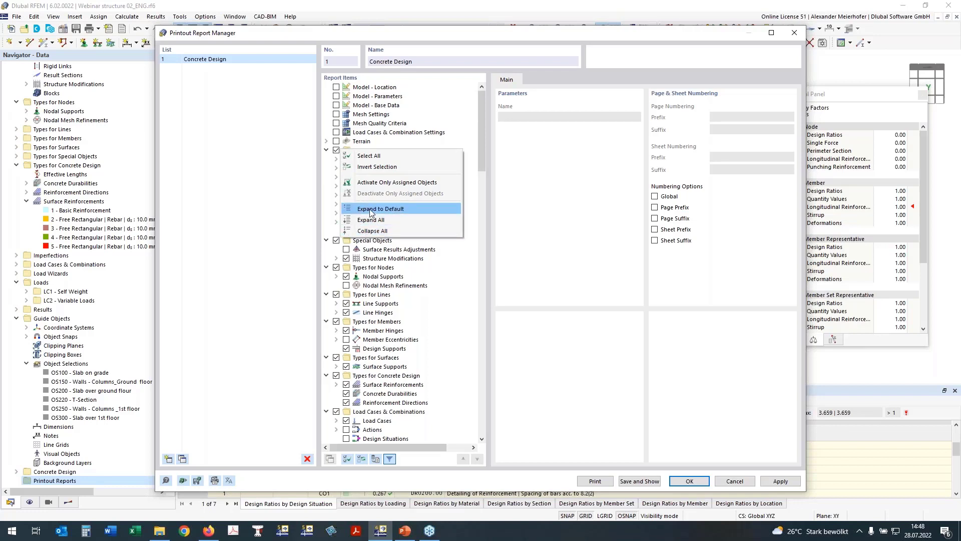
pyautogui.click(373, 231)
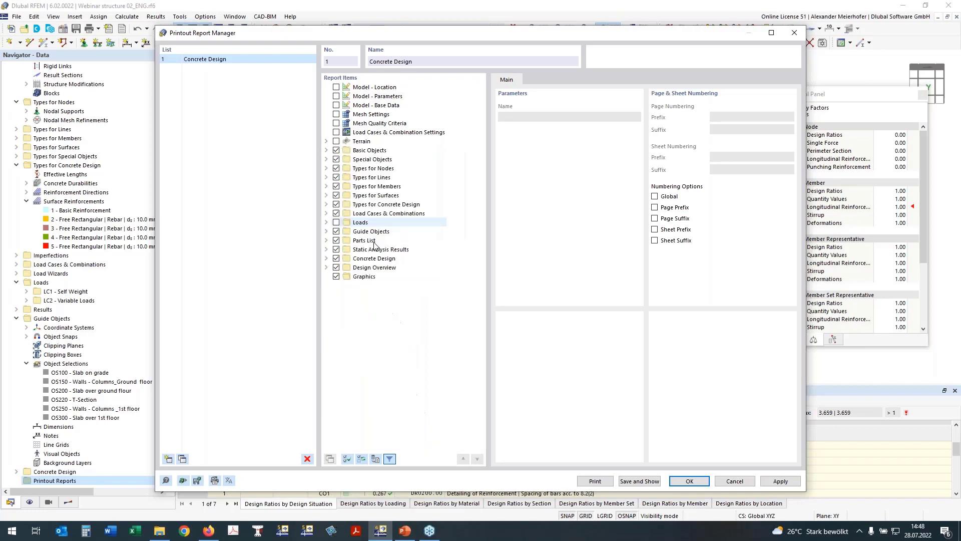
pyautogui.click(336, 151)
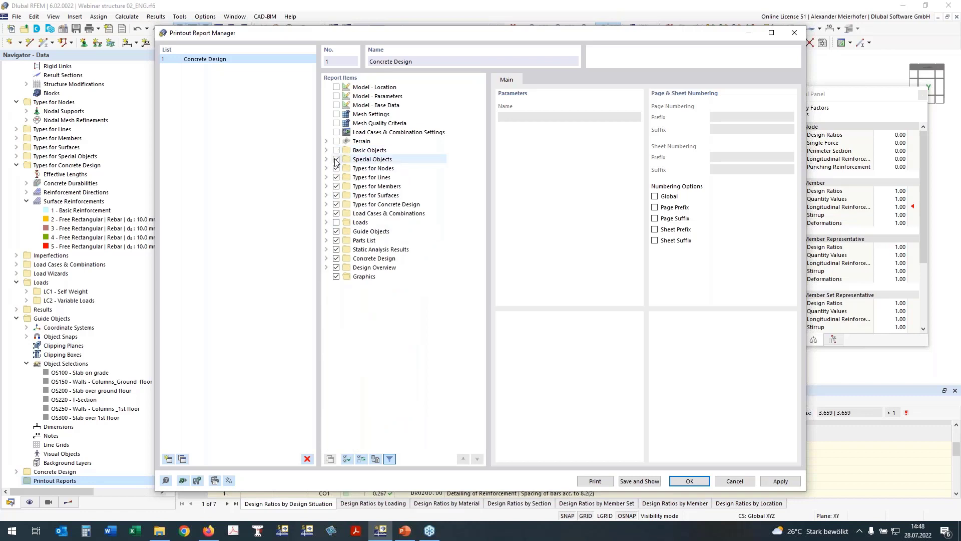
pyautogui.click(336, 169)
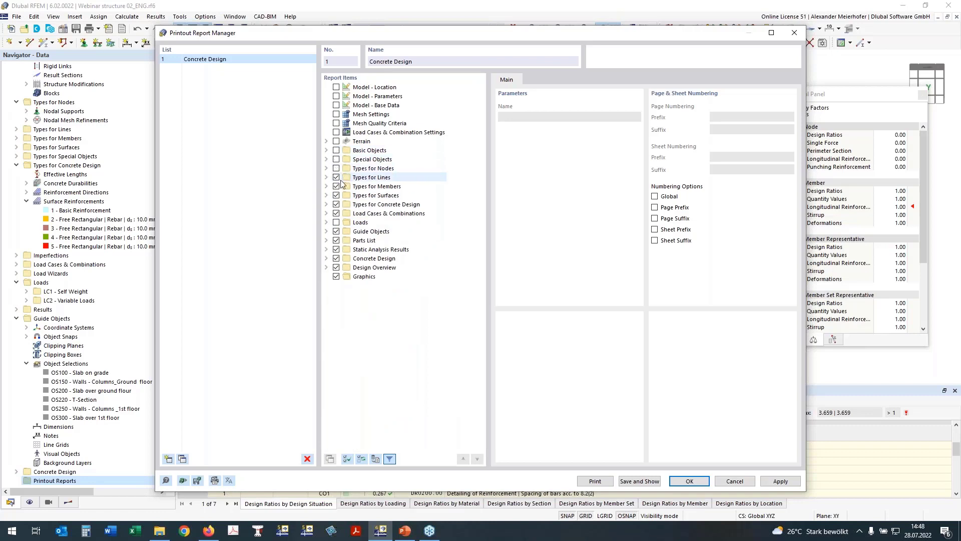
pyautogui.click(336, 187)
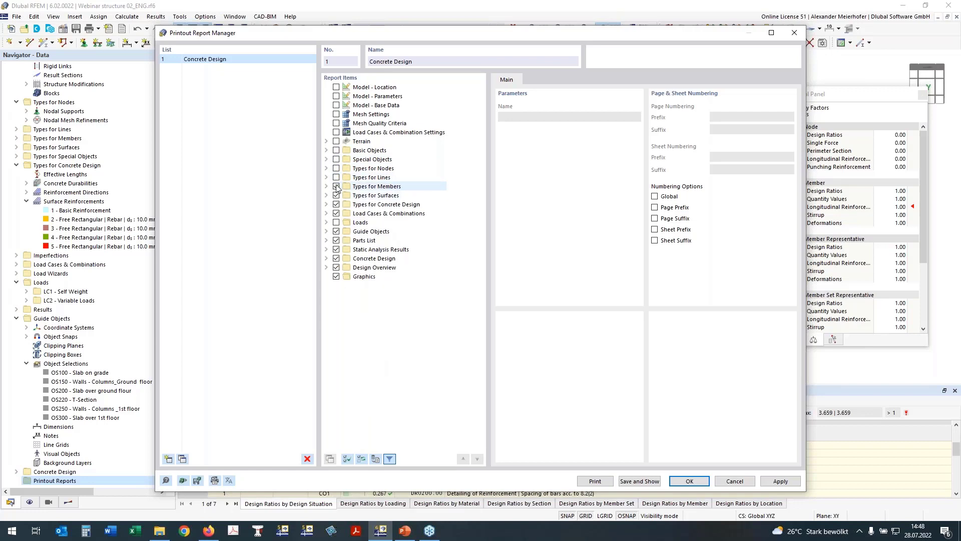
pyautogui.click(336, 196)
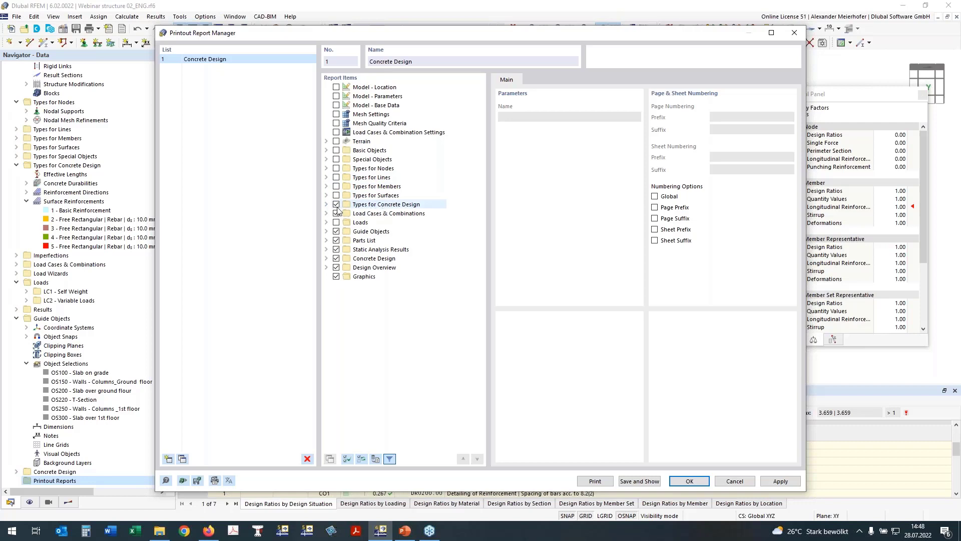
# Step: Exclude Load Cases & Combinations, Guide Objects, Parts List and Static Analysis Results from the report, keeping the Types for Concrete Design items
pyautogui.click(326, 204)
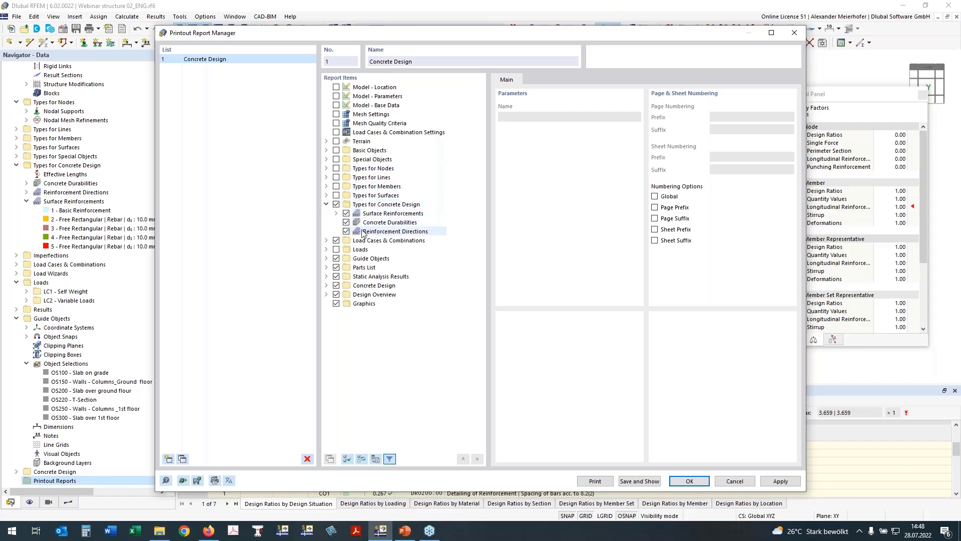
pyautogui.click(336, 240)
pyautogui.click(336, 258)
pyautogui.click(340, 268)
pyautogui.click(335, 267)
pyautogui.click(336, 276)
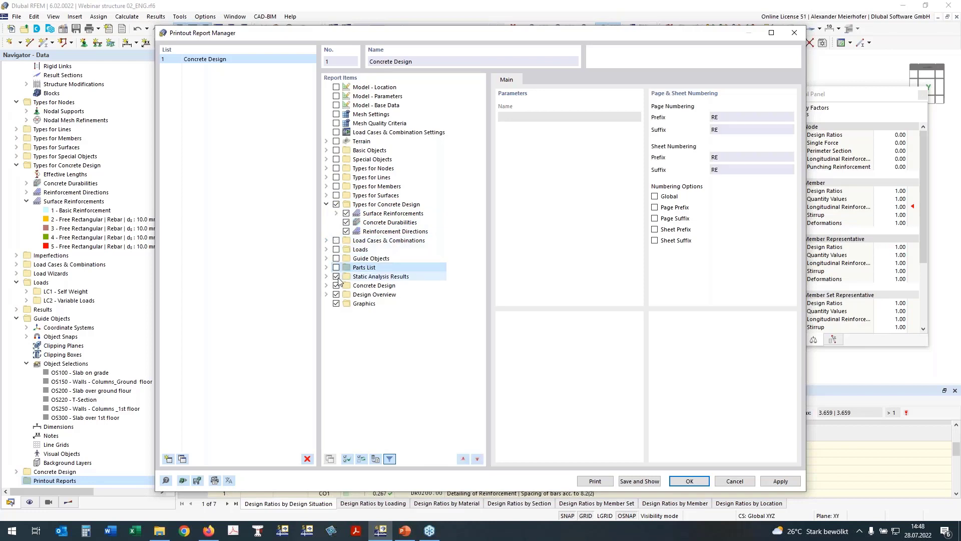
# Step: Exclude the Design Ratio on Members by Member table from the report's Concrete Design results, keeping the one by member set
pyautogui.click(326, 285)
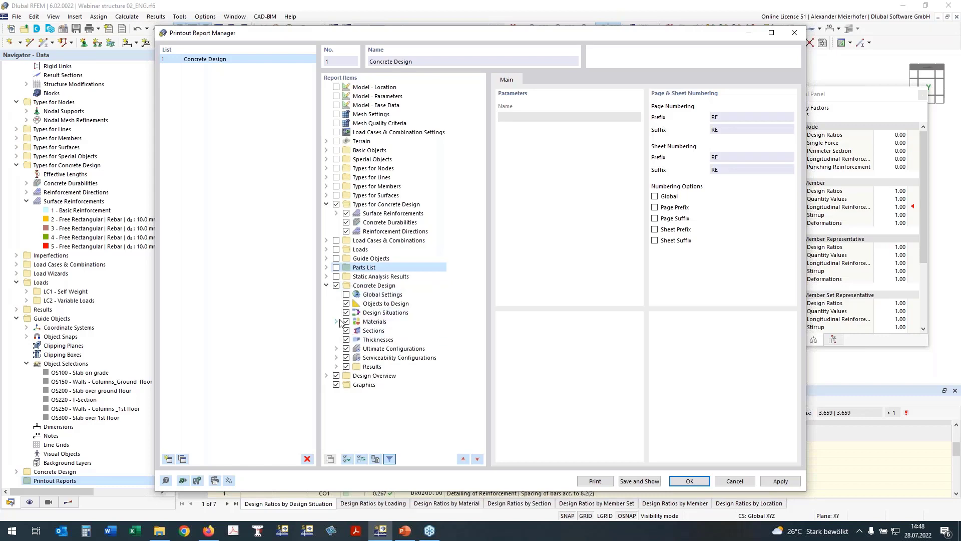
pyautogui.click(336, 367)
pyautogui.scroll(-7, 379, 183)
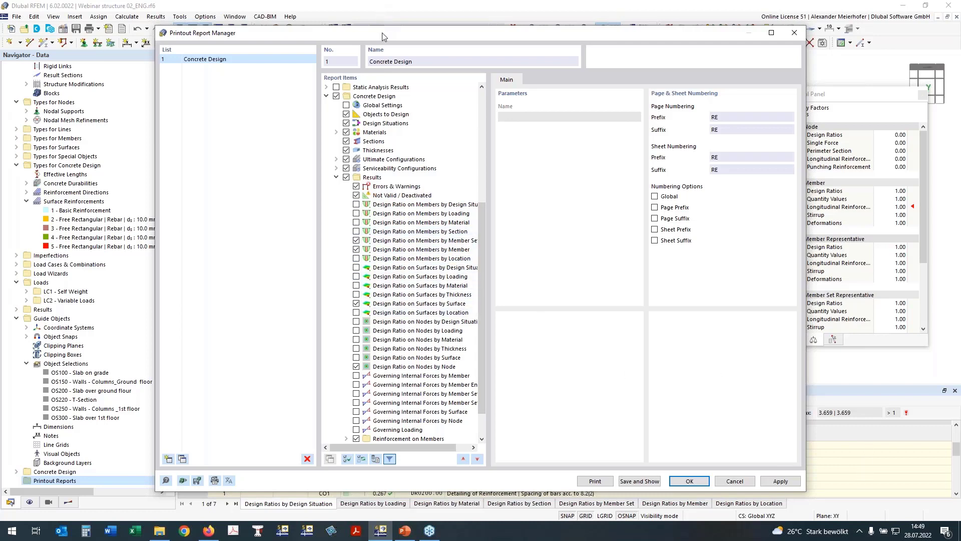
pyautogui.moveTo(382, 32); pyautogui.dragTo(341, 19)
pyautogui.doubleClick(323, 15)
pyautogui.doubleClick(537, 6)
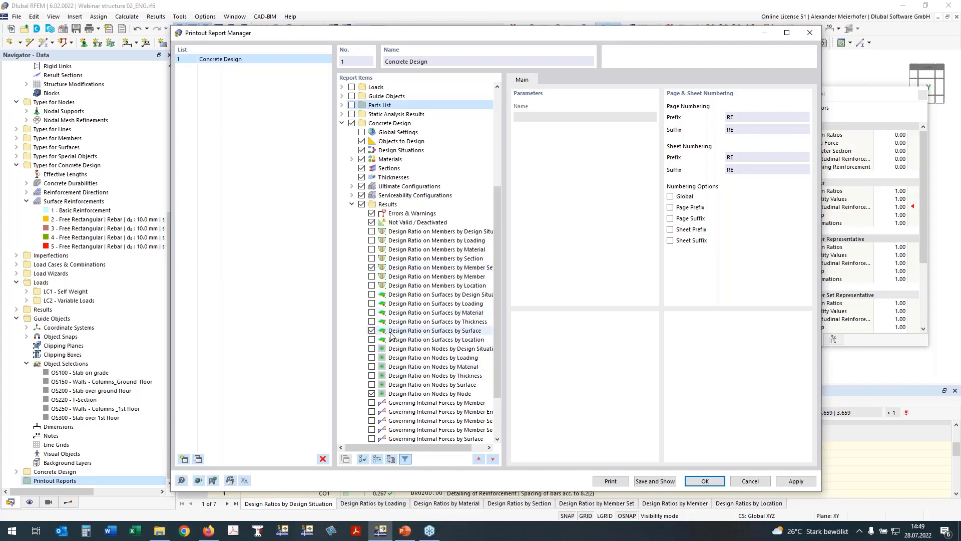
pyautogui.scroll(-3, 390, 337)
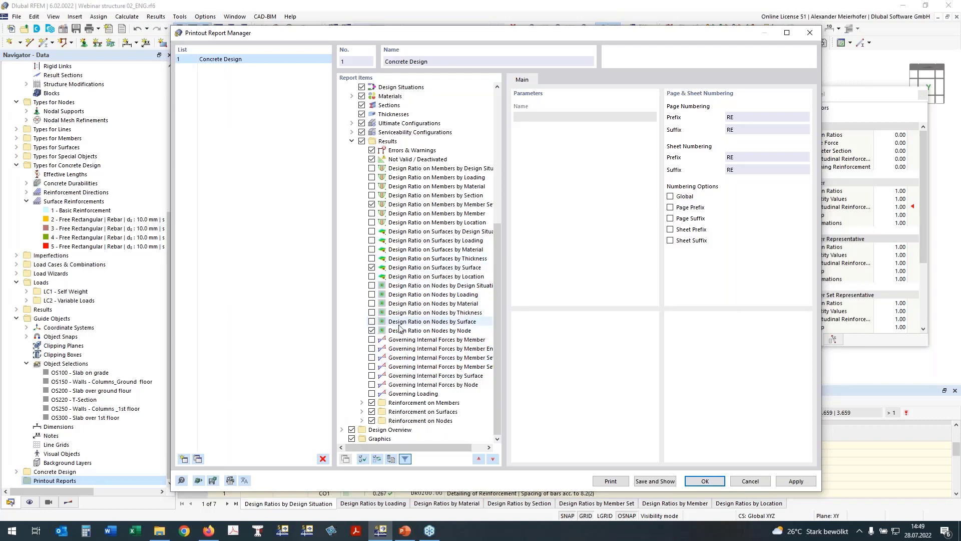
# Step: Exclude the required and provided reinforcement by member tables from Reinforcement on Members, keeping those by member set
pyautogui.click(362, 403)
pyautogui.scroll(-3, 390, 386)
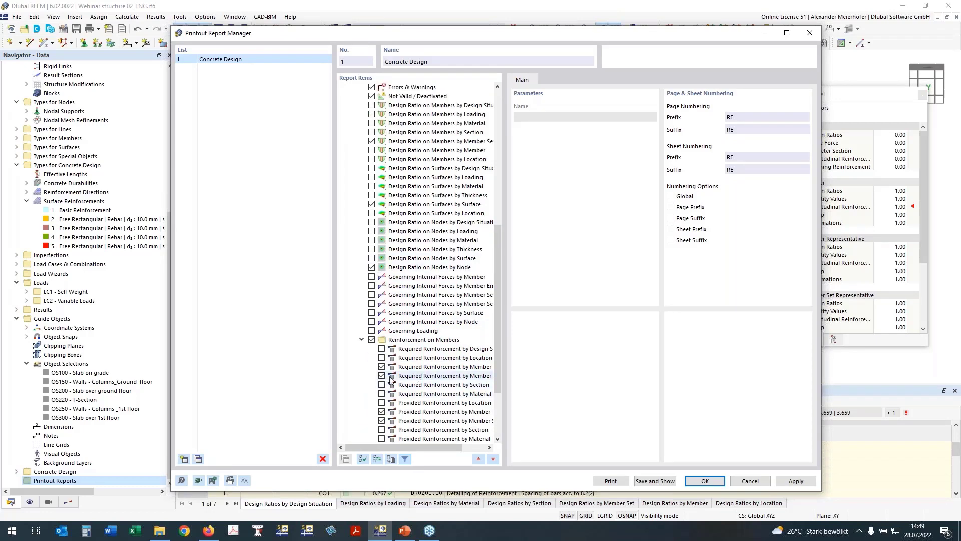
pyautogui.moveTo(384, 445); pyautogui.dragTo(400, 447)
pyautogui.click(370, 366)
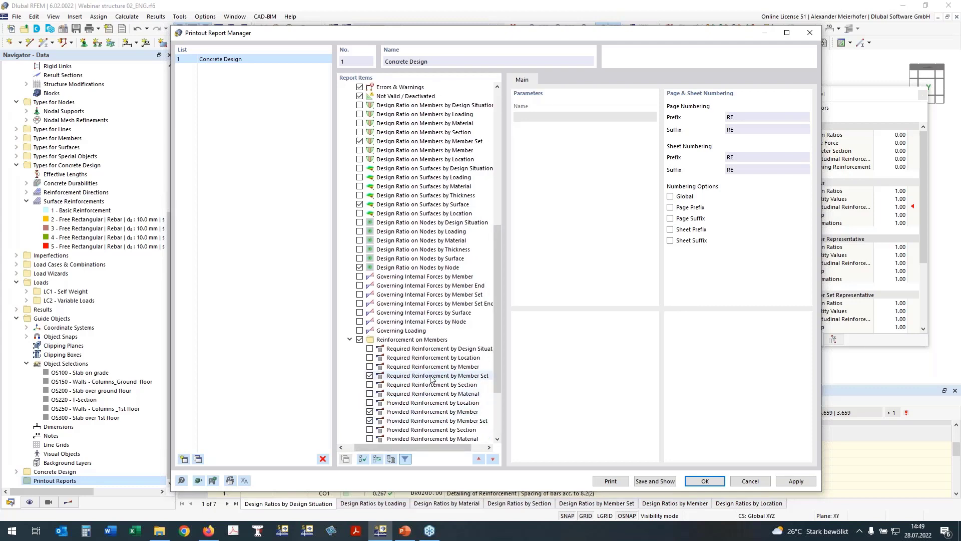
pyautogui.scroll(-3, 430, 379)
pyautogui.click(370, 348)
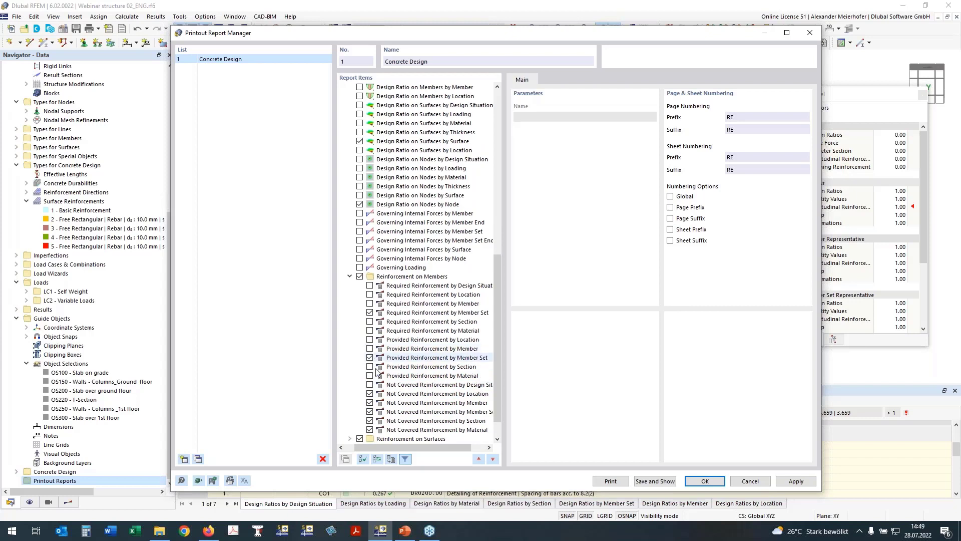
# Step: Exclude all Not Covered Reinforcement tables for members from the report
pyautogui.scroll(-1, 400, 360)
pyautogui.click(370, 366)
pyautogui.click(370, 375)
pyautogui.click(370, 384)
pyautogui.click(370, 394)
pyautogui.click(370, 402)
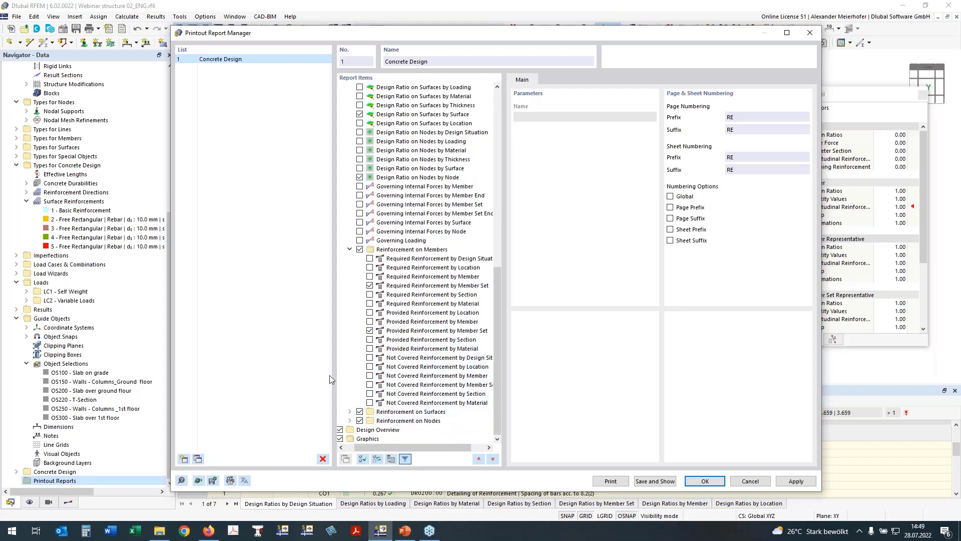
# Step: Check the Reinforcement on Nodes items, exclude Design Overview, and save and show the printout report
pyautogui.click(349, 421)
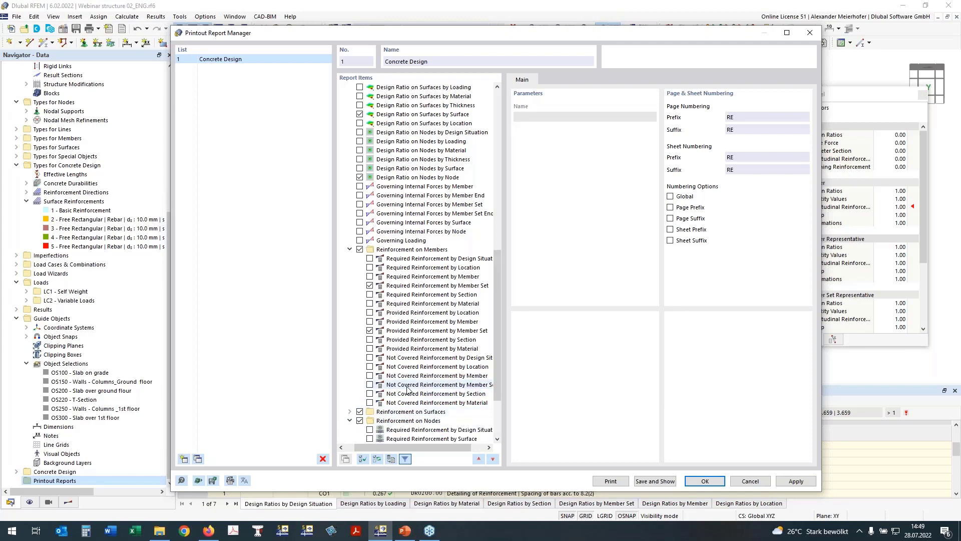
pyautogui.scroll(-2, 386, 394)
pyautogui.scroll(-1, 386, 394)
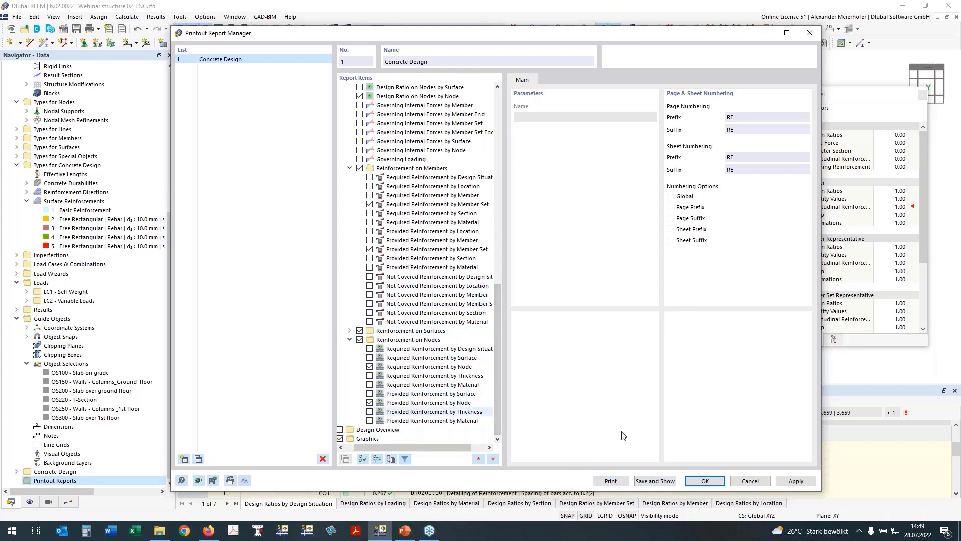
pyautogui.click(655, 487)
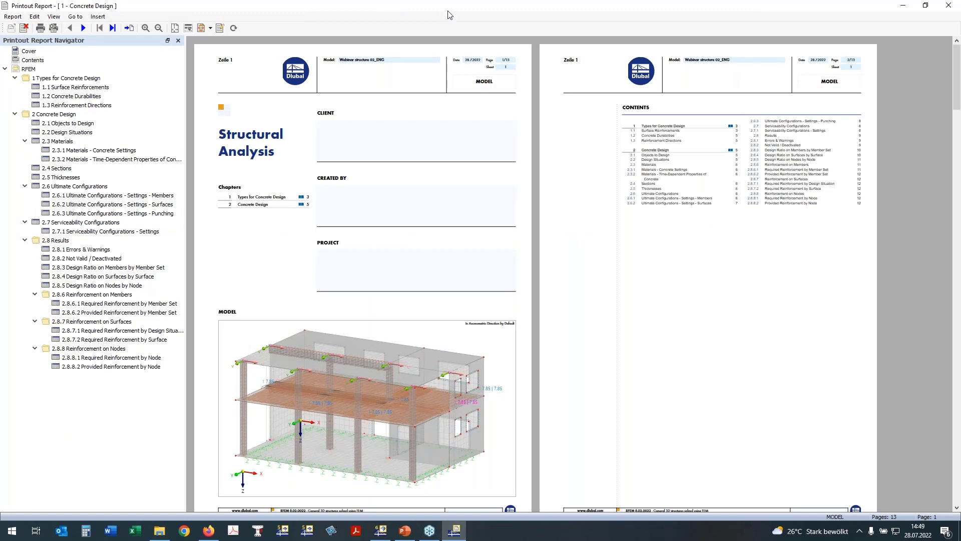
# Step: Examine the report's chapter on design ratios on members by member set, including the checks exceeding their limits
pyautogui.moveTo(448, 11)
pyautogui.mouseDown()
pyautogui.moveTo(423, 8)
pyautogui.moveTo(452, 22)
pyautogui.mouseUp()
pyautogui.scroll(-1, 386, 280)
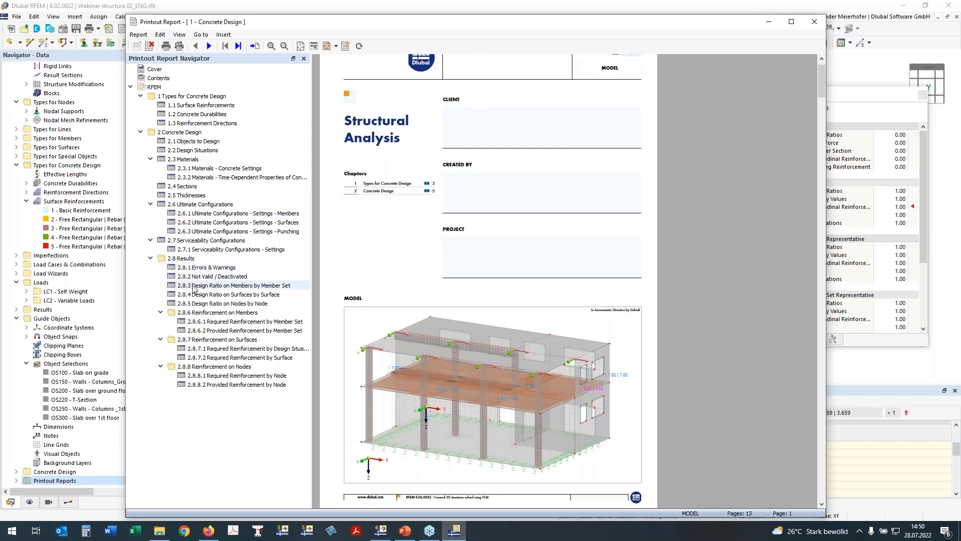
pyautogui.click(210, 286)
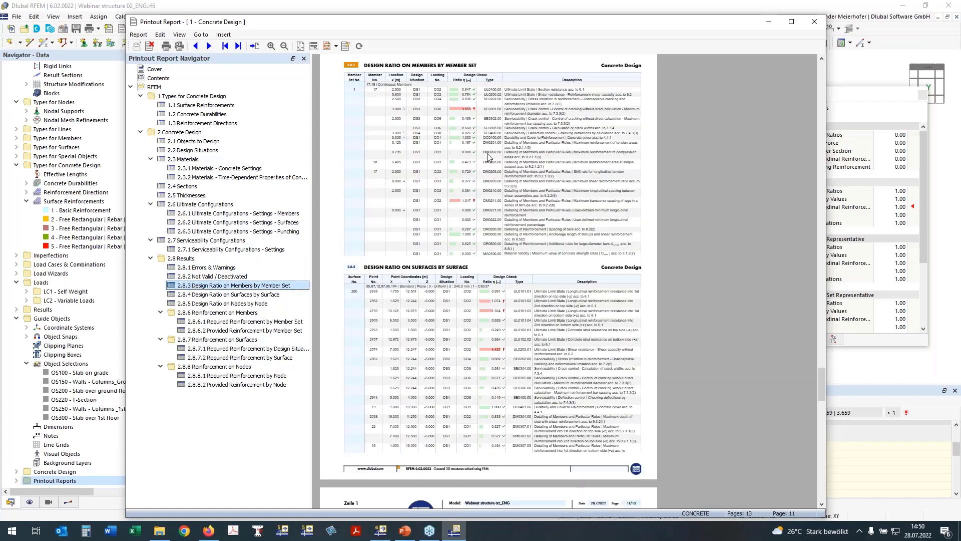
pyautogui.scroll(5, 482, 154)
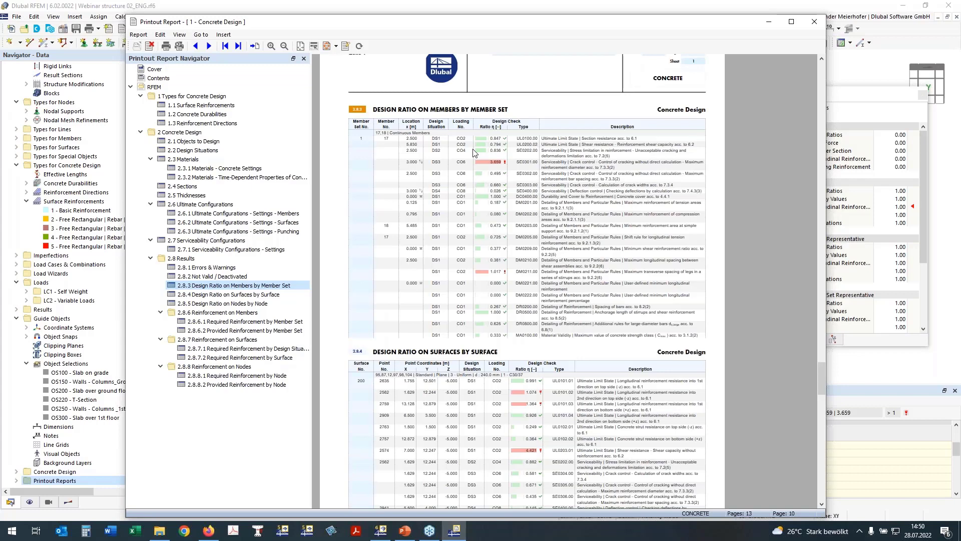
pyautogui.scroll(-1, 475, 154)
pyautogui.scroll(-3, 470, 155)
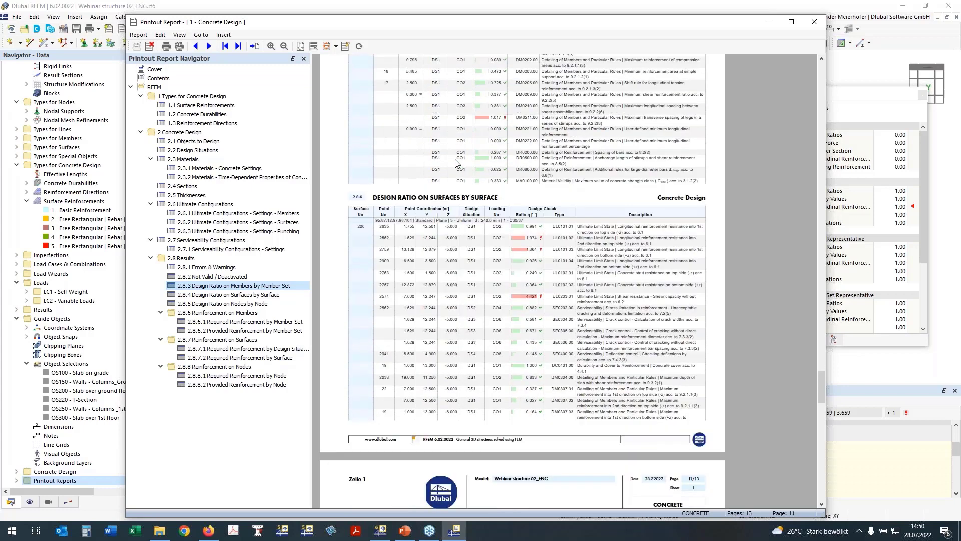
pyautogui.scroll(4, 456, 163)
pyautogui.keyDown('ctrl'); pyautogui.scroll(2, 571, 243); pyautogui.keyUp('ctrl')
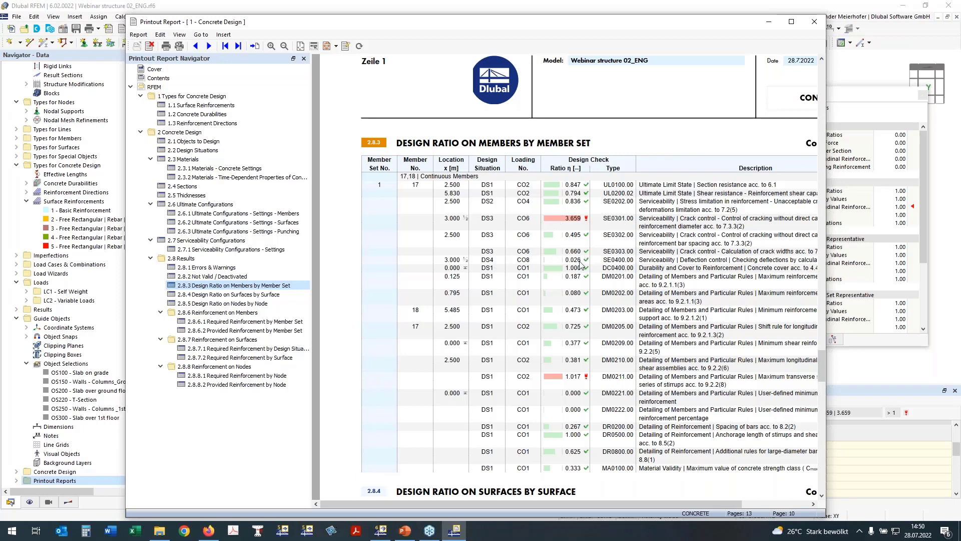
pyautogui.scroll(-2, 581, 264)
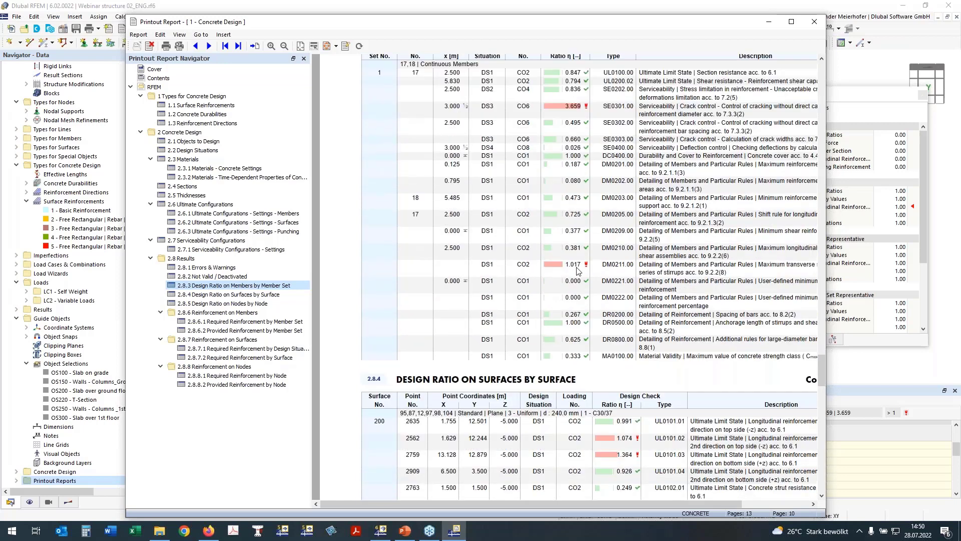
pyautogui.scroll(-1, 606, 274)
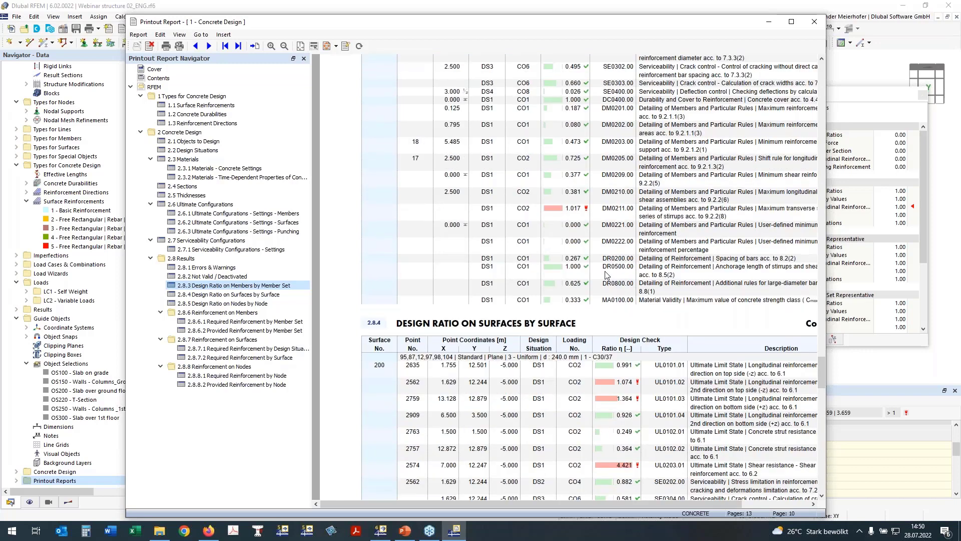
# Step: Look through the report's design ratios on surfaces by surface and on nodes by node
pyautogui.scroll(-1, 584, 258)
pyautogui.scroll(-5, 560, 242)
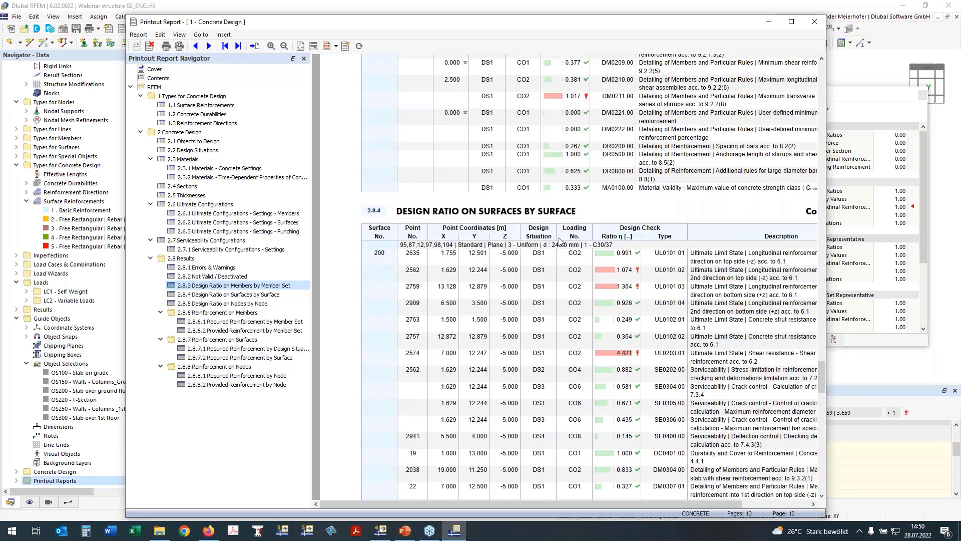
pyautogui.scroll(-7, 581, 252)
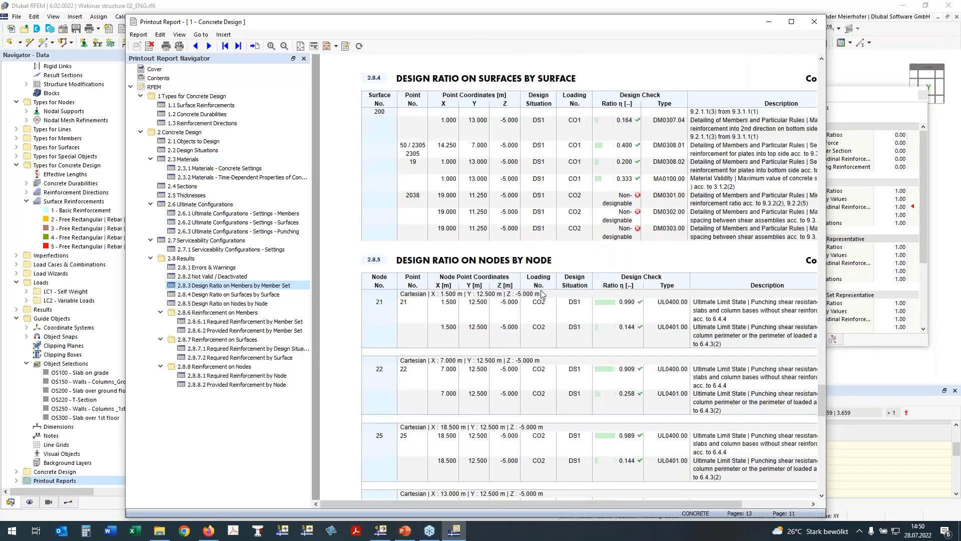
# Step: Look through the report's design ratios on nodes and its required reinforcement by member set
pyautogui.scroll(-1, 541, 290)
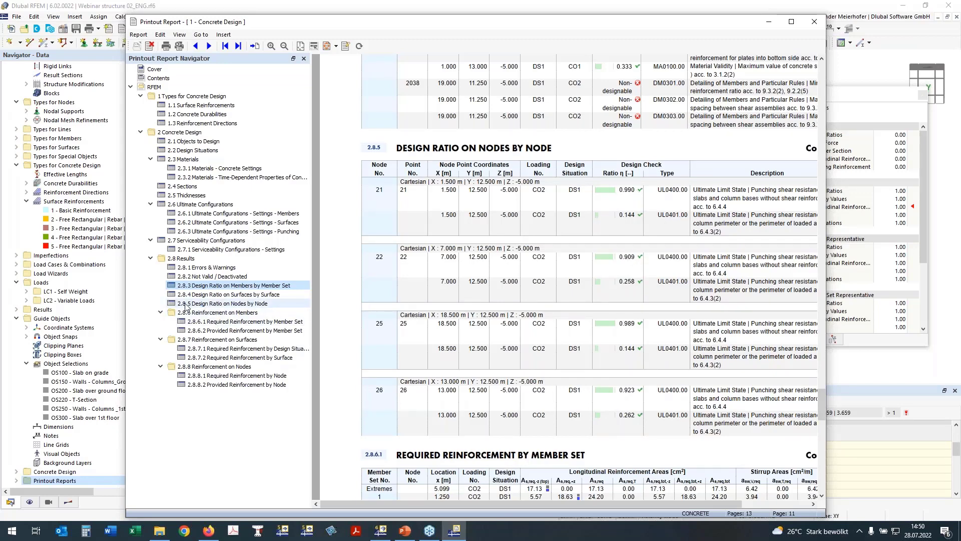
pyautogui.click(210, 323)
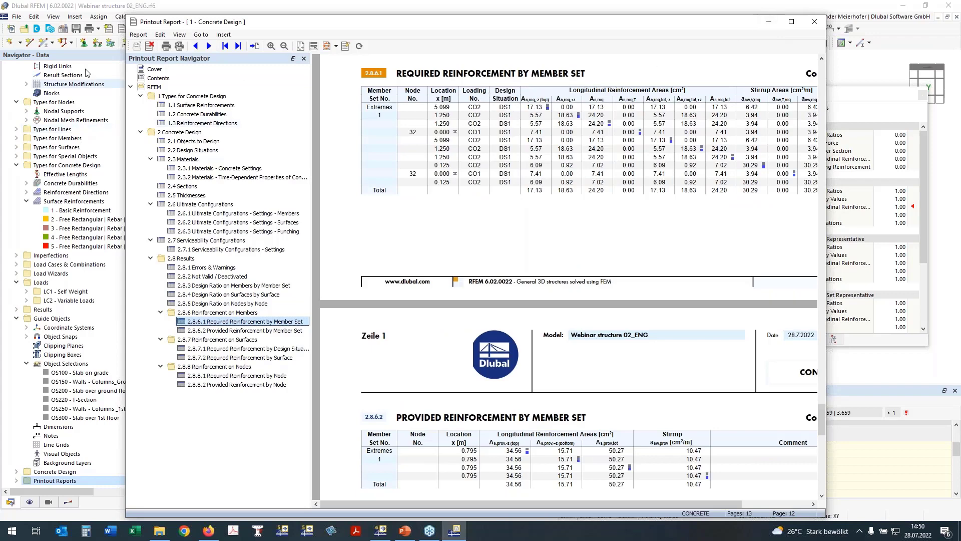
# Step: Return to the model, set the work plane to XZ, and view the required longitudinal reinforcement diagram in the -Y direction
pyautogui.click(106, 8)
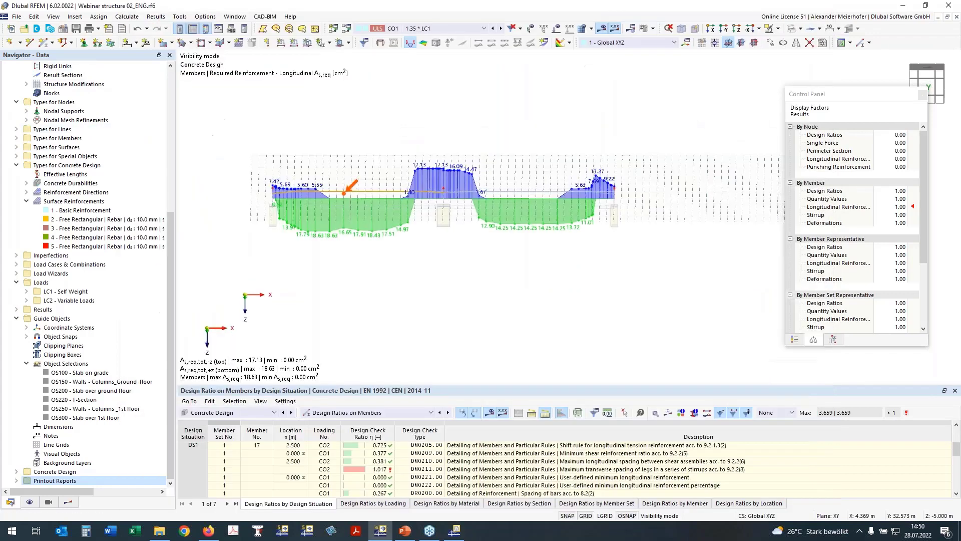
pyautogui.moveTo(365, 317); pyautogui.dragTo(365, 326, button='middle')
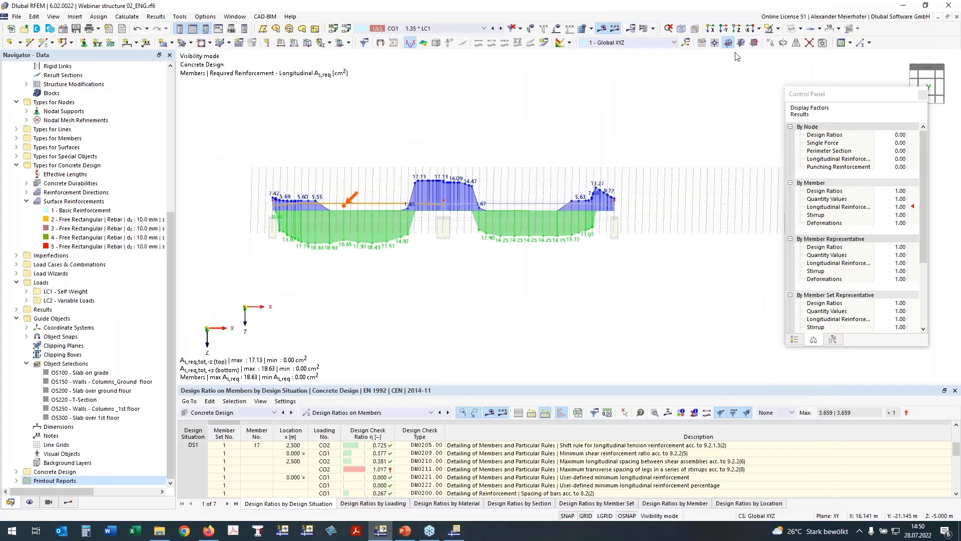
pyautogui.click(758, 43)
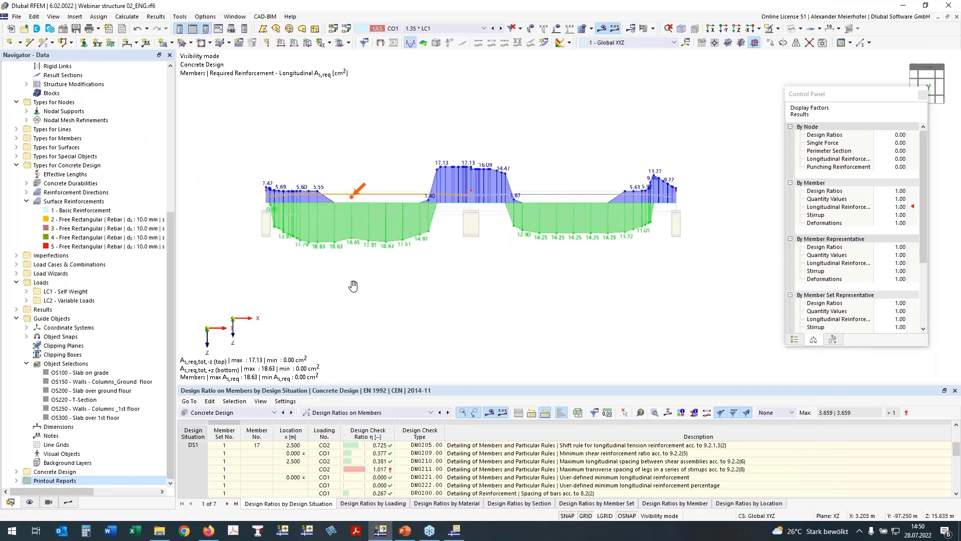
pyautogui.click(726, 30)
pyautogui.scroll(-1, 664, 123)
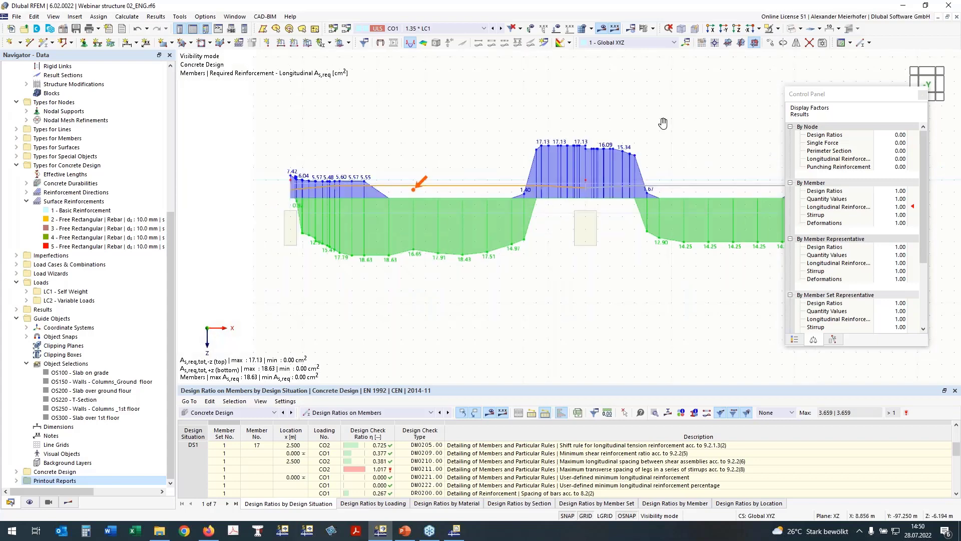
pyautogui.moveTo(663, 123); pyautogui.dragTo(552, 142, button='middle')
pyautogui.scroll(-1, 553, 142)
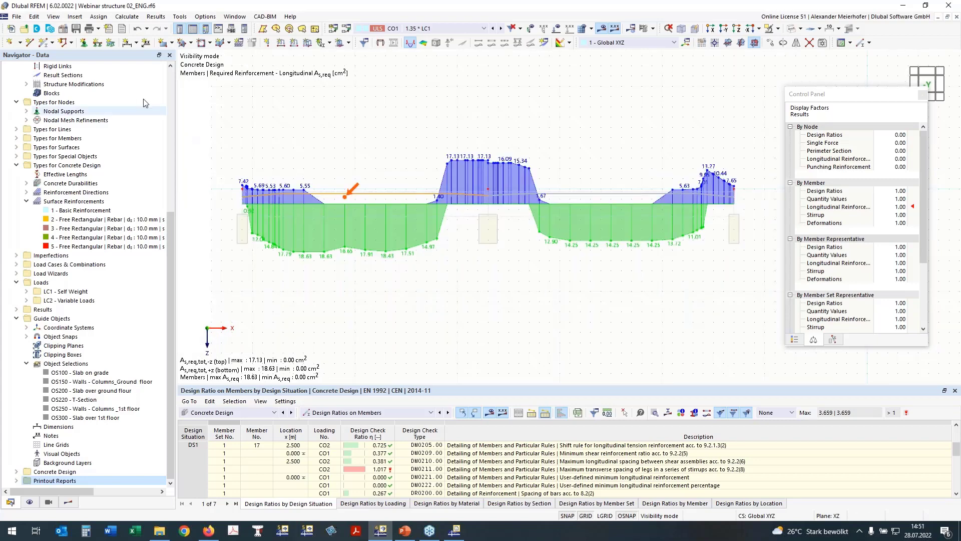
# Step: Start sending a graphic of the current window only to the Concrete Design report, using a defined area in the graphics
pyautogui.click(99, 30)
pyautogui.click(118, 53)
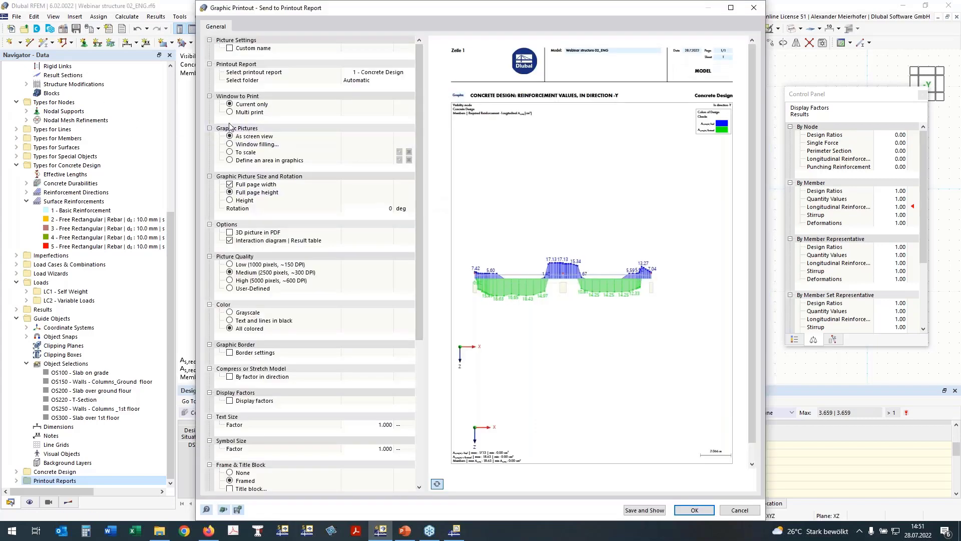
pyautogui.click(230, 112)
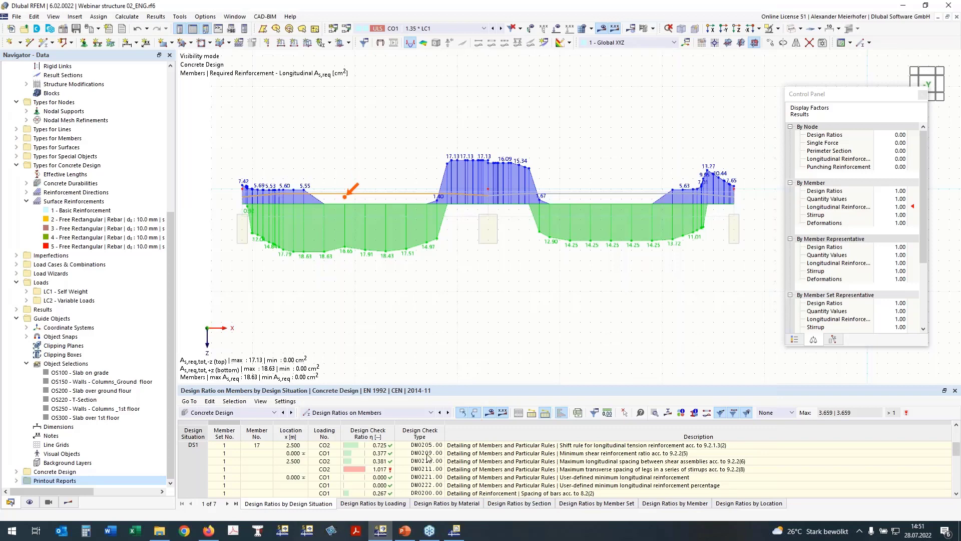
pyautogui.click(230, 104)
pyautogui.click(230, 160)
pyautogui.click(399, 159)
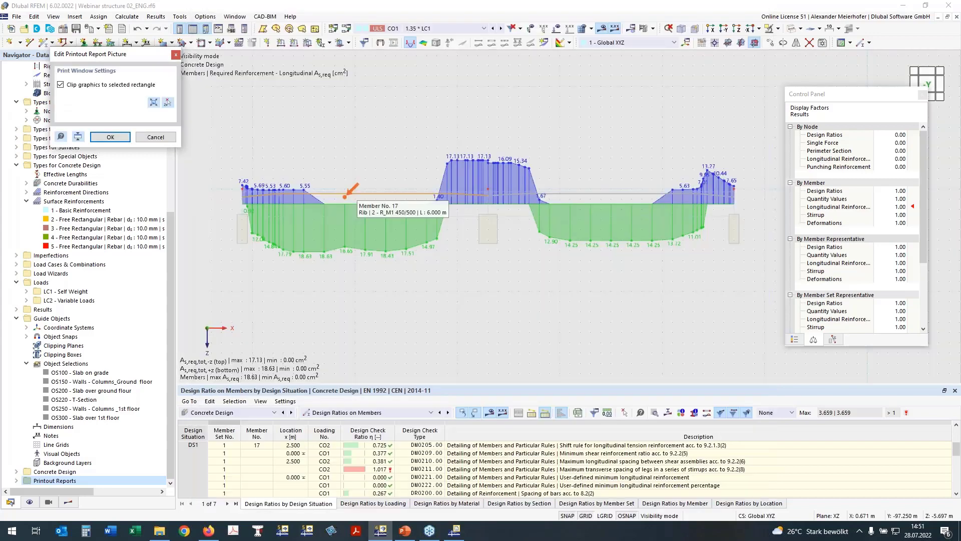
# Step: Try a print window rectangle closely framing the longitudinal reinforcement diagram
pyautogui.click(168, 102)
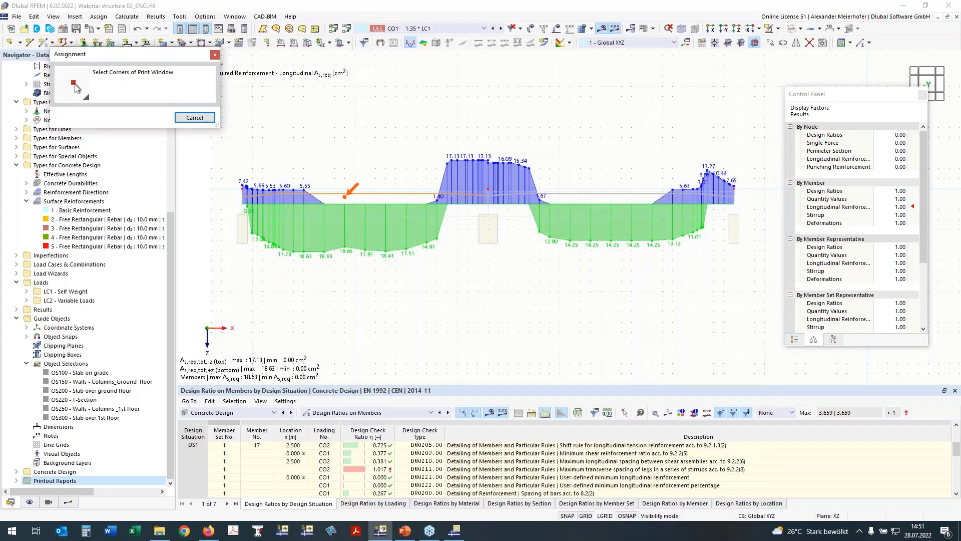
pyautogui.click(232, 127)
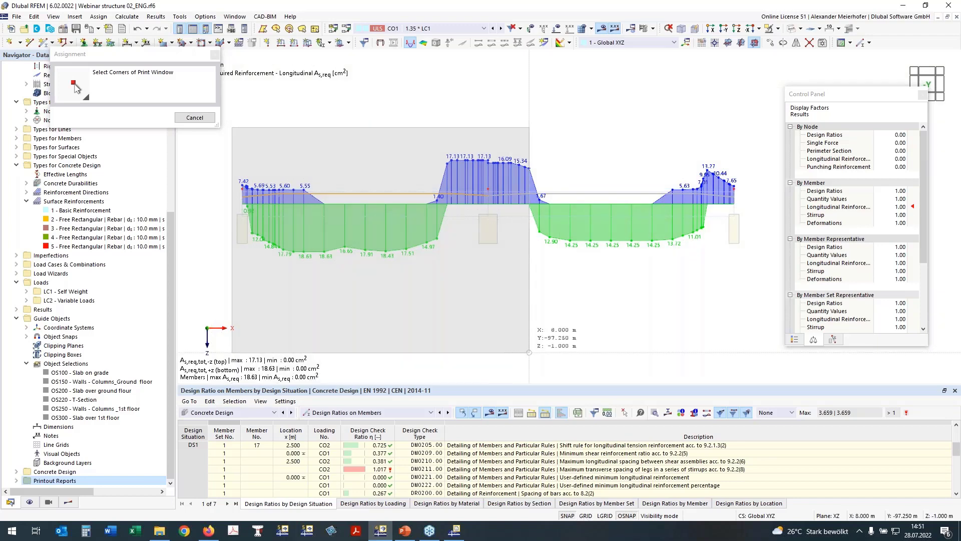
pyautogui.click(754, 290)
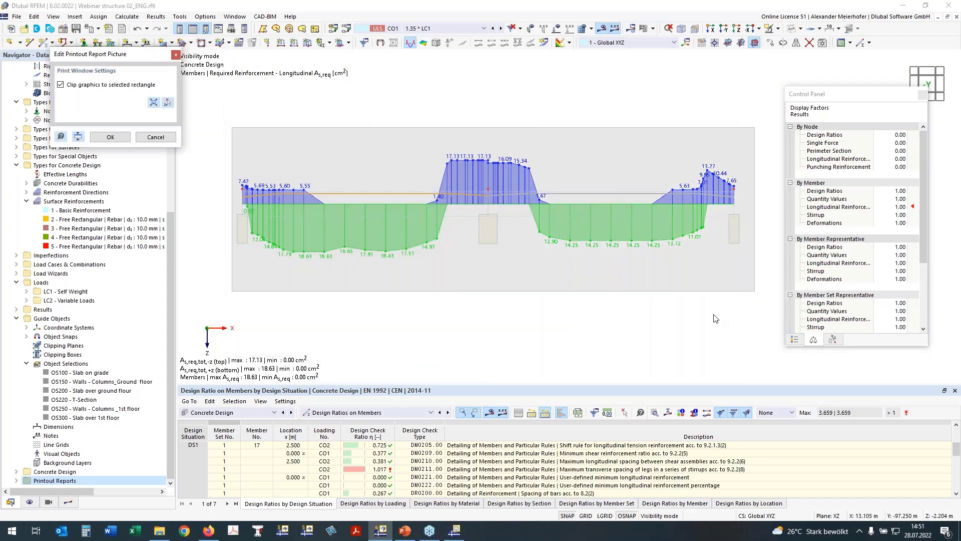
# Step: Redefine the print window as a slightly larger rectangle around the whole reinforcement diagram and accept it
pyautogui.click(167, 102)
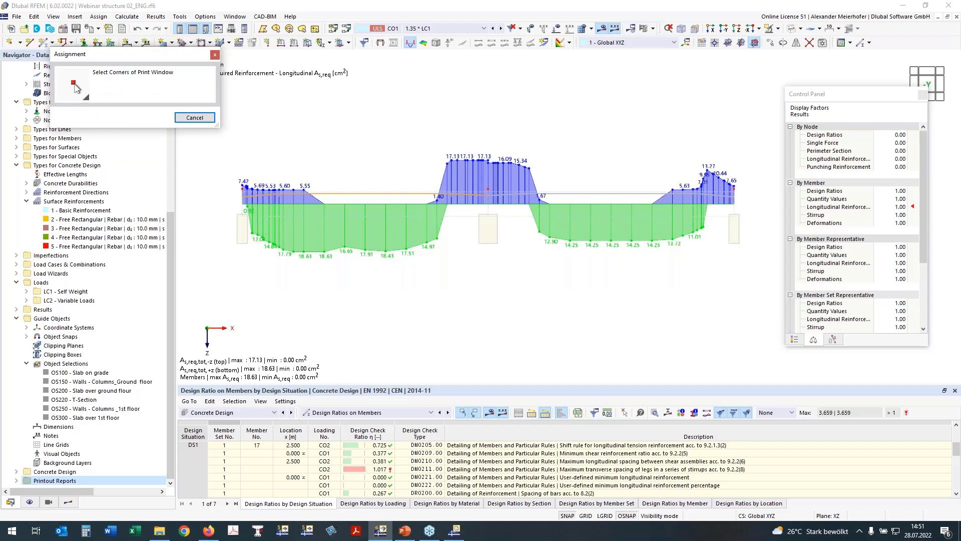
pyautogui.click(225, 123)
pyautogui.click(765, 301)
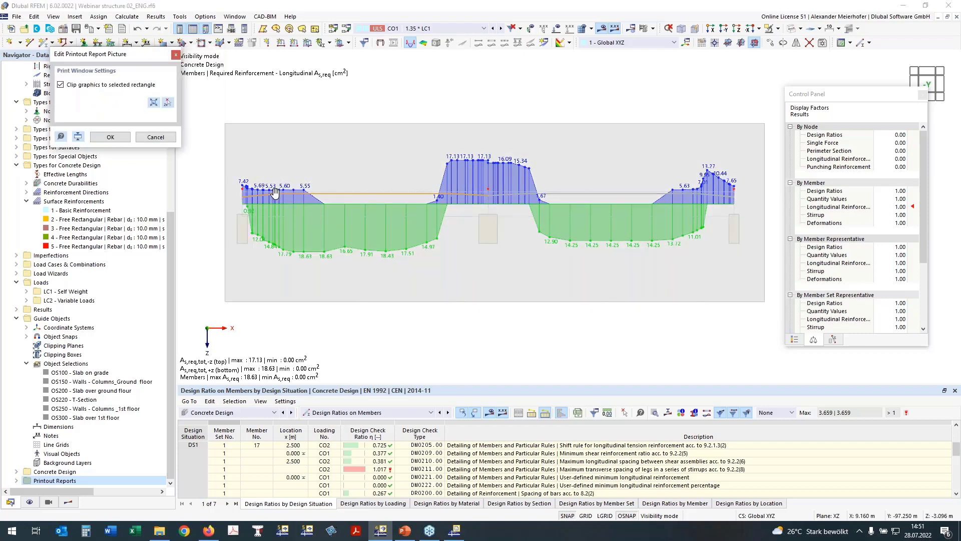
pyautogui.click(110, 137)
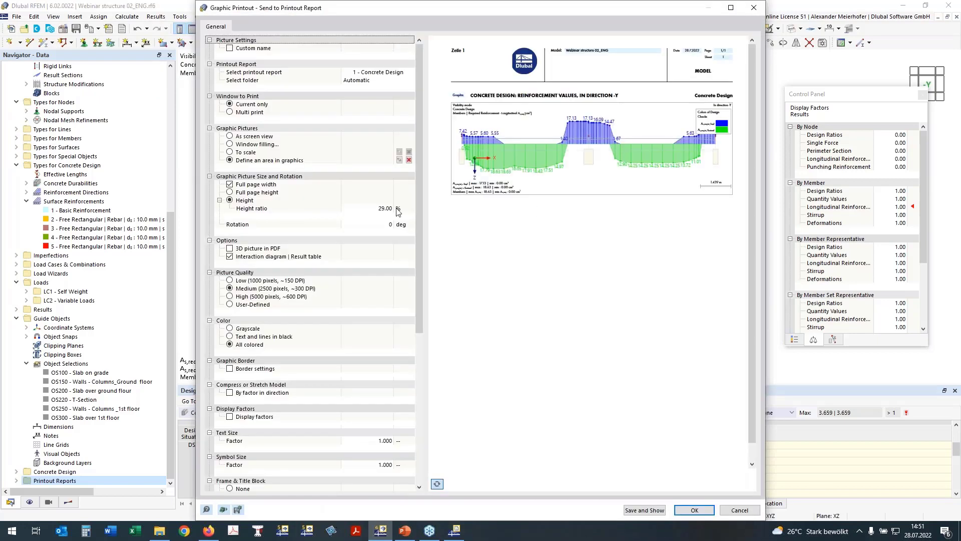
# Step: Set the picture's height ratio to 33 %, place the color scale outside the graphic picture, and send it to the report
pyautogui.click(393, 209)
pyautogui.write('33')
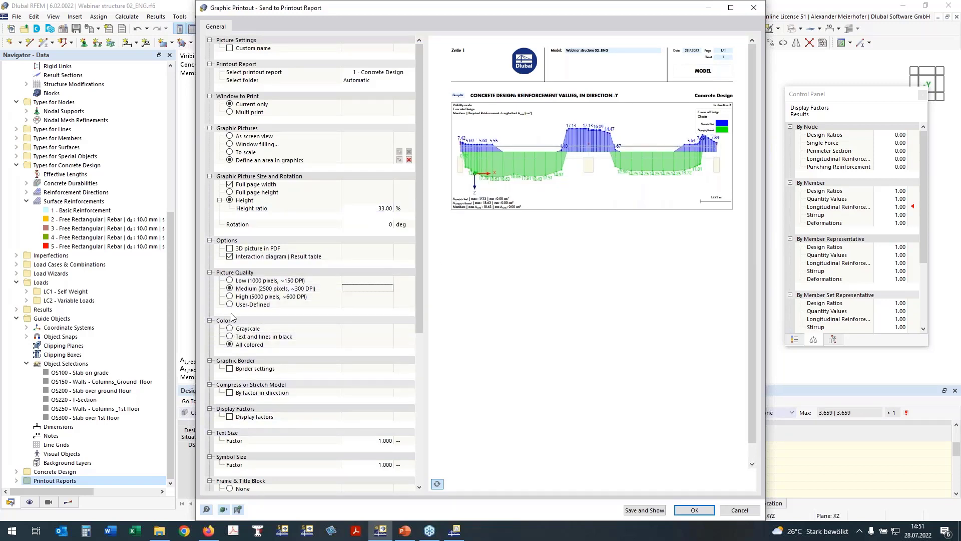
pyautogui.scroll(-4, 239, 303)
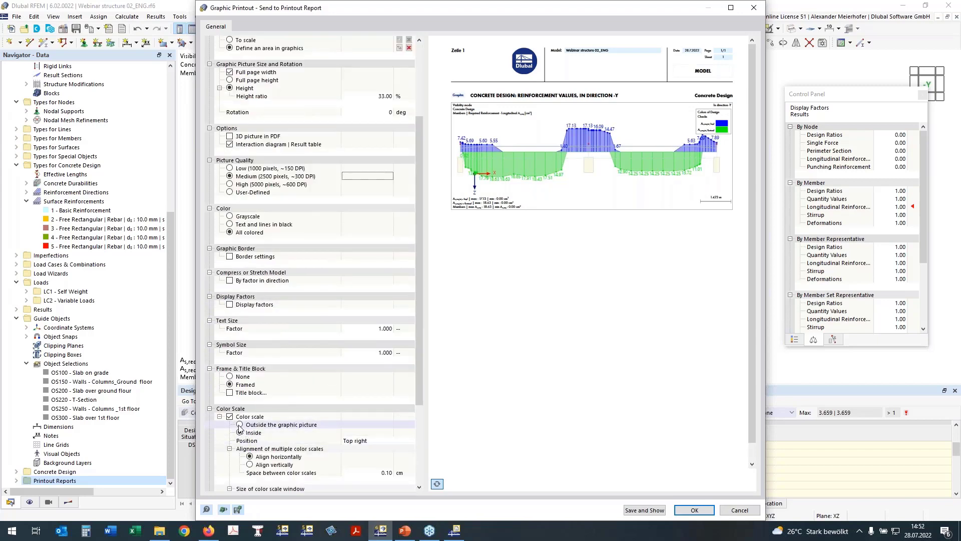
pyautogui.click(241, 425)
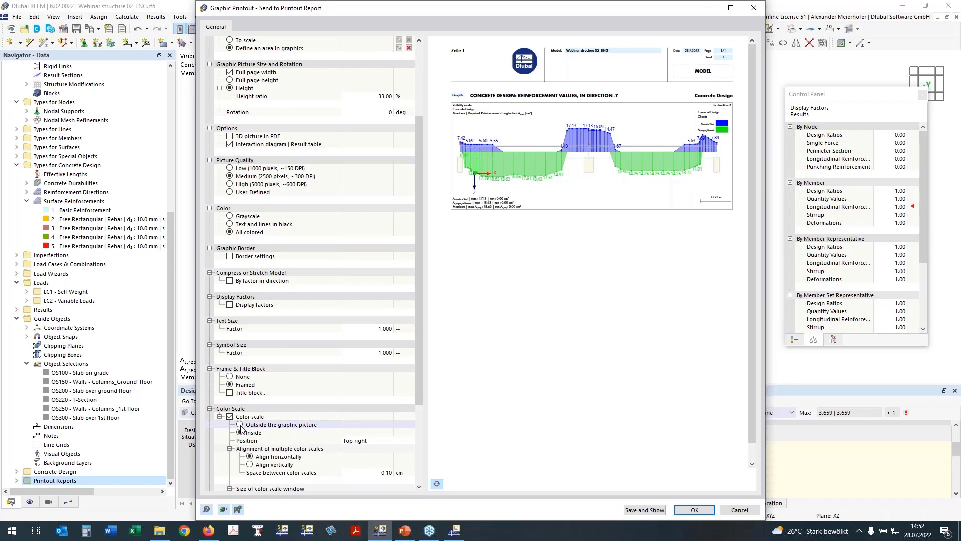
pyautogui.click(239, 425)
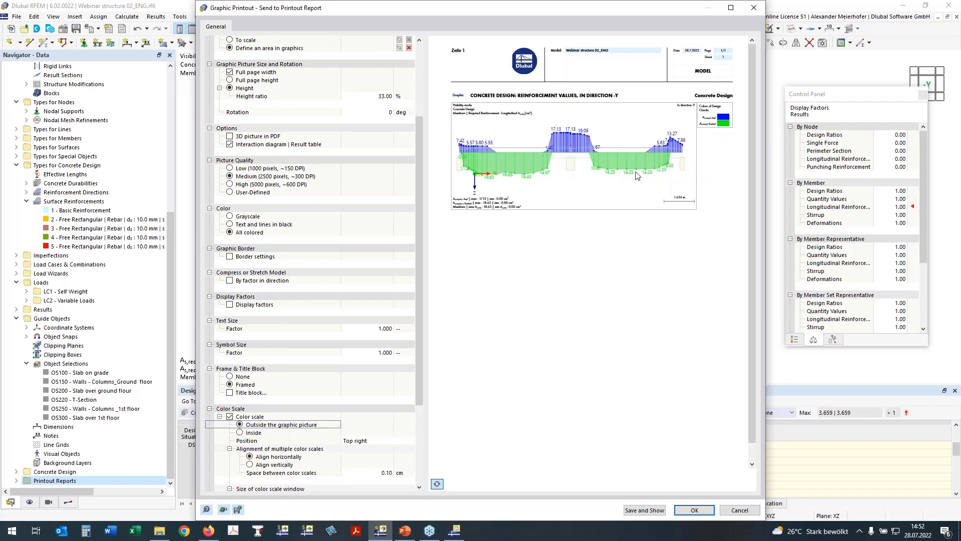
pyautogui.click(694, 510)
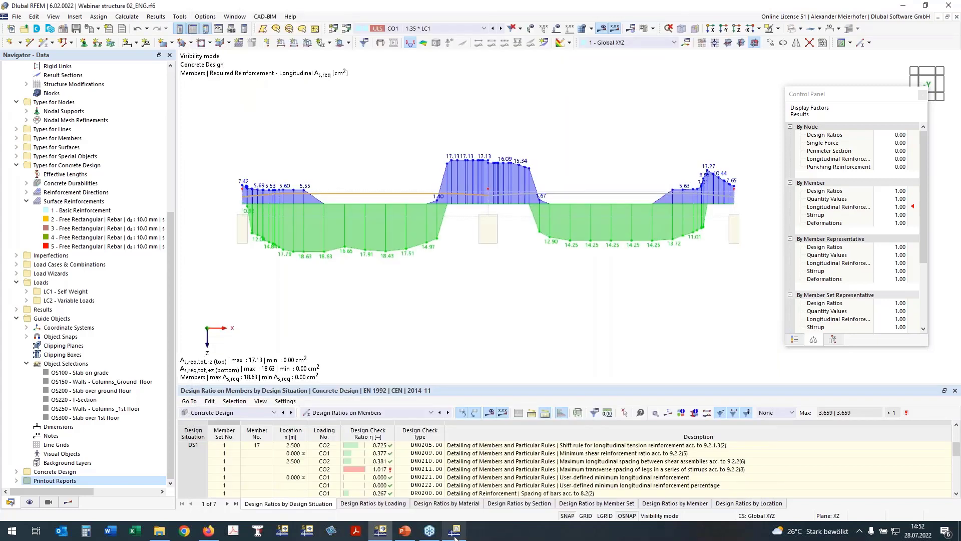
# Step: Check the added reinforcement graphic in the printout report and return to the model
pyautogui.moveTo(456, 534)
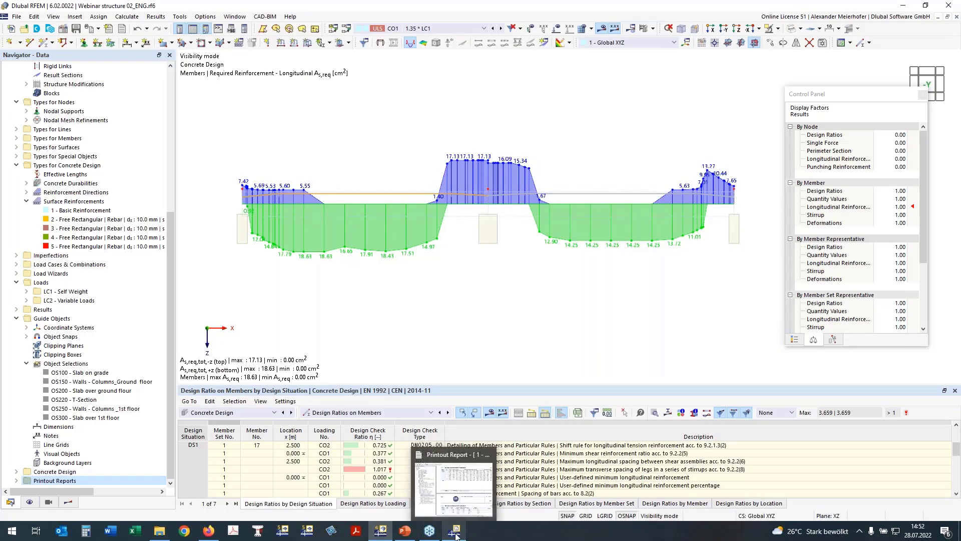
pyautogui.click(456, 535)
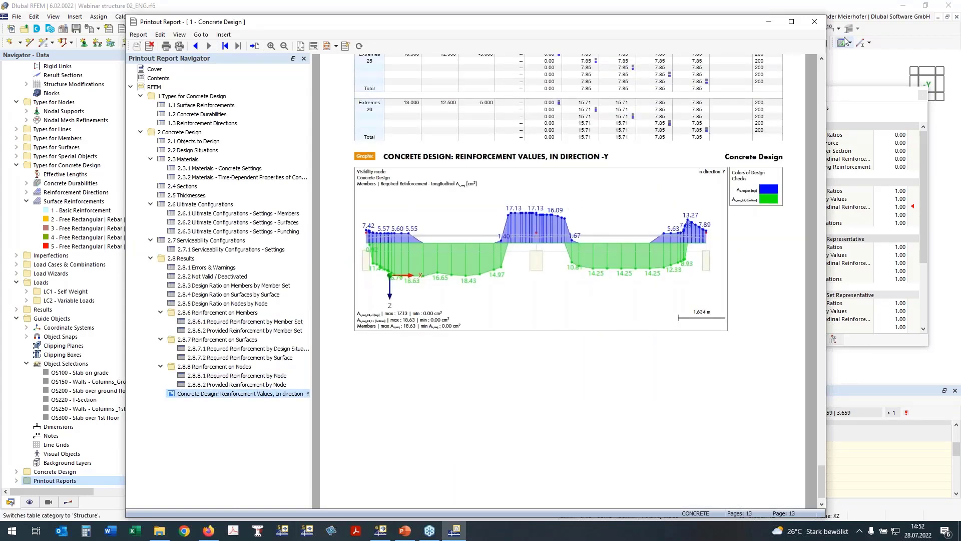
pyautogui.click(855, 63)
# Step: Hide all reinforcement results on the T-section beam in the model graphic
pyautogui.scroll(-3, 317, 255)
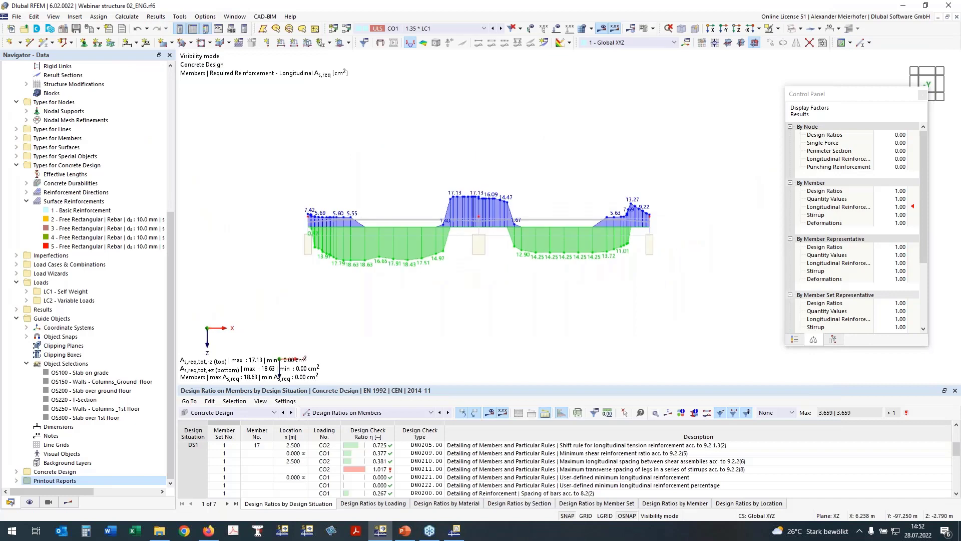
pyautogui.moveTo(376, 176); pyautogui.dragTo(329, 142, button='middle')
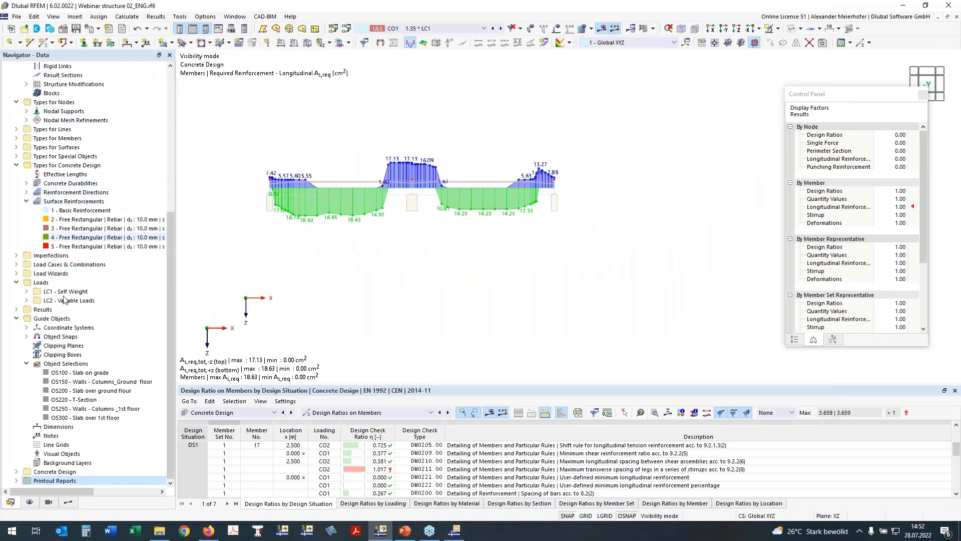
pyautogui.click(68, 503)
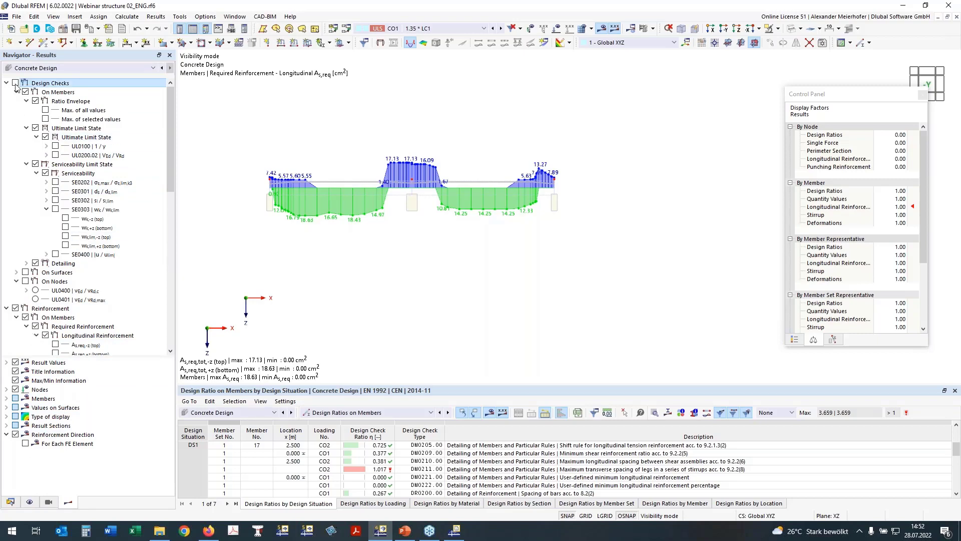
pyautogui.click(15, 308)
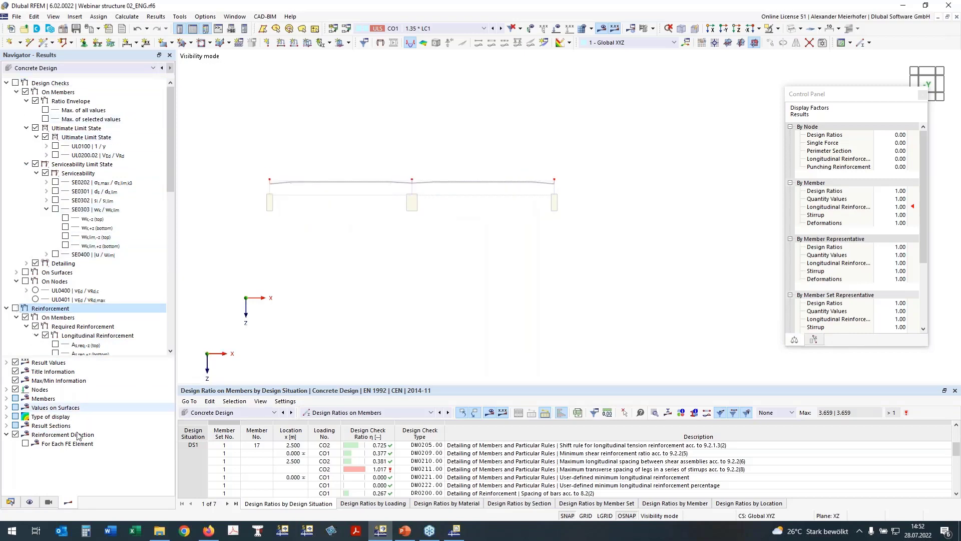
# Step: Display the member reinforcement with the descriptions on -z (top) and +z (bottom), and send this picture to the report
pyautogui.click(29, 502)
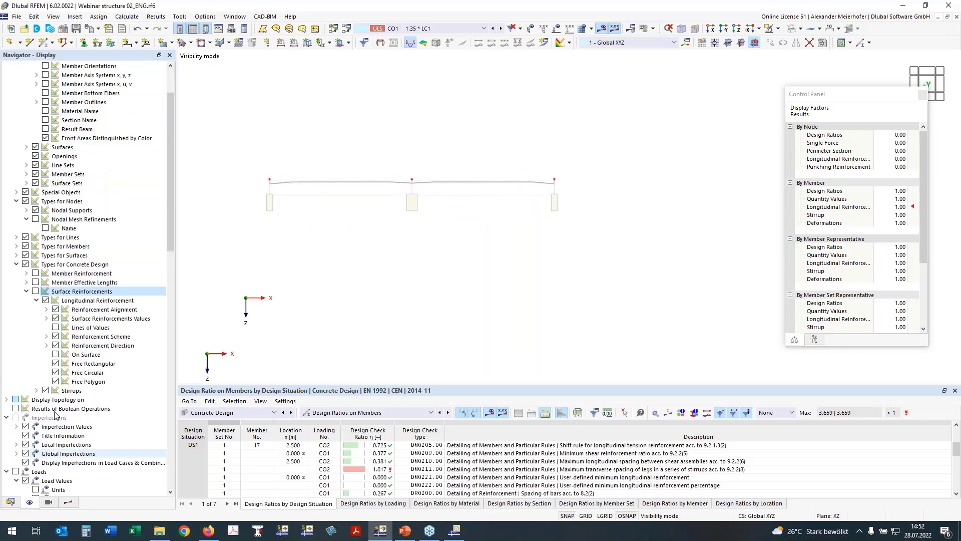
pyautogui.click(29, 274)
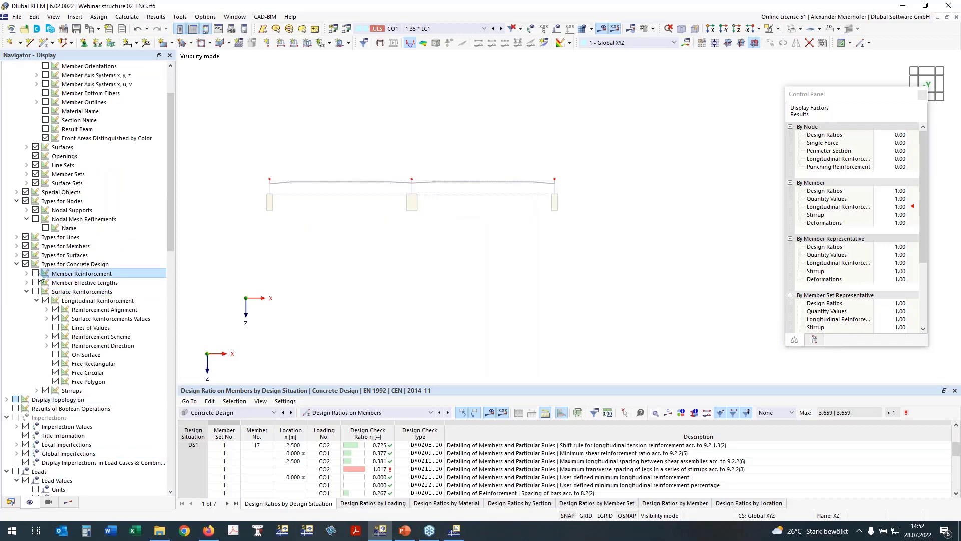
pyautogui.click(35, 274)
pyautogui.click(37, 282)
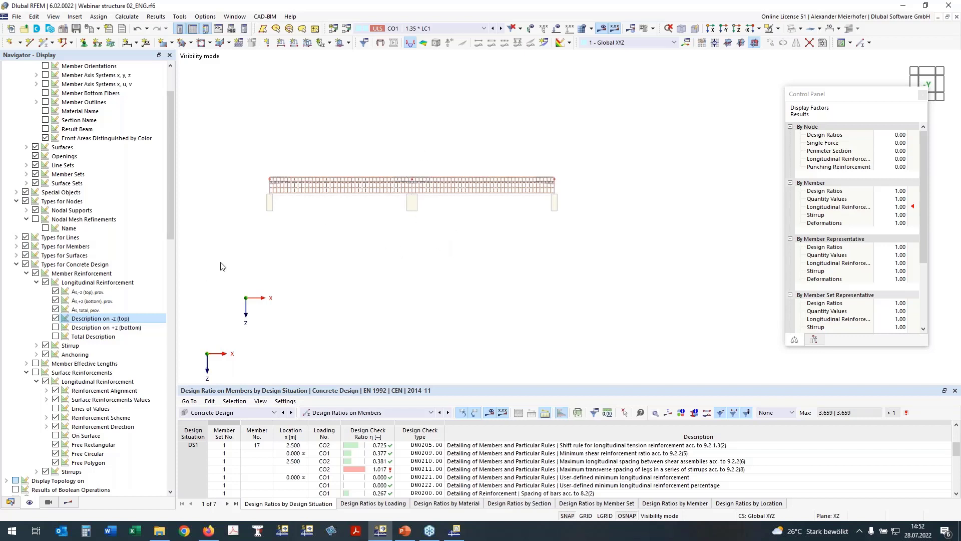
pyautogui.click(55, 328)
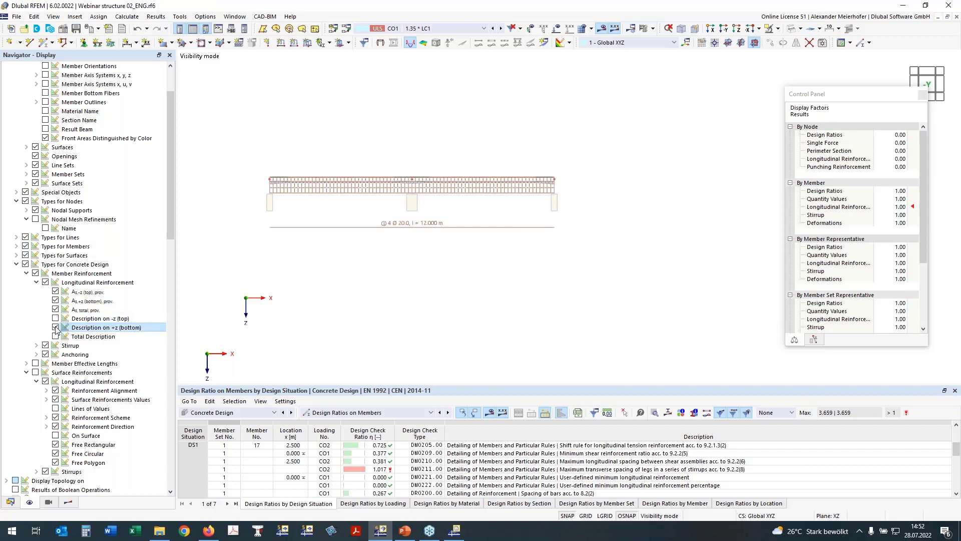
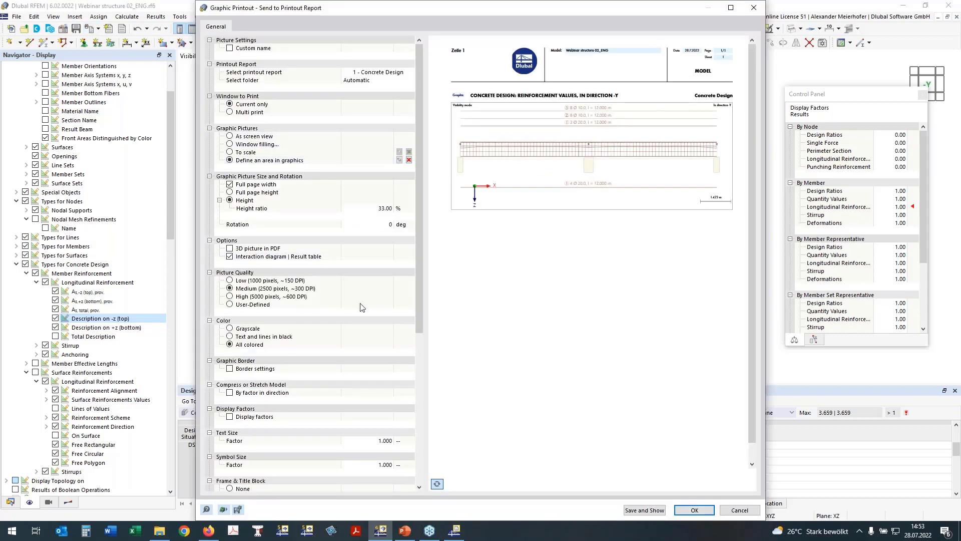
pyautogui.click(694, 510)
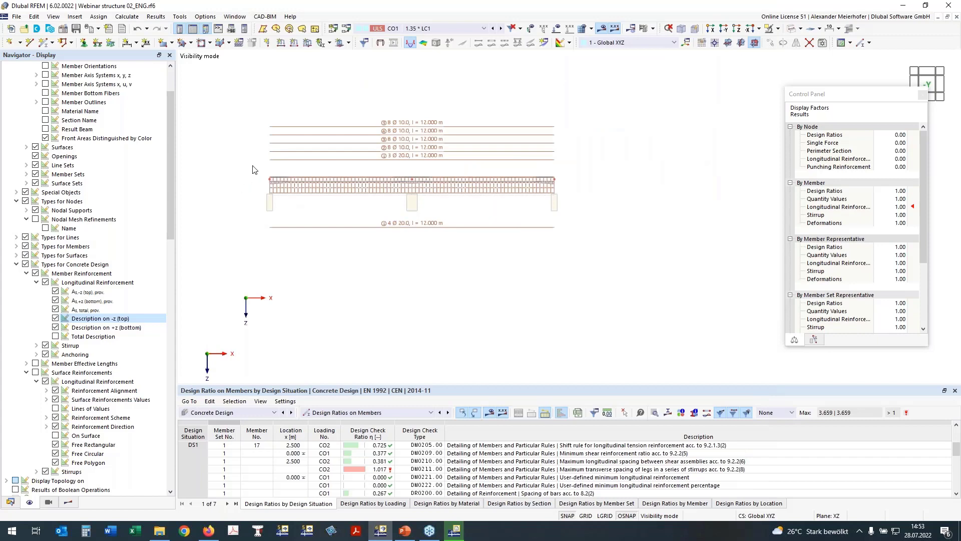
# Step: Show only the OS200 slab over the ground floor by excluding OS220 - T-Section from the active visibilities, and view it in plan
pyautogui.click(70, 502)
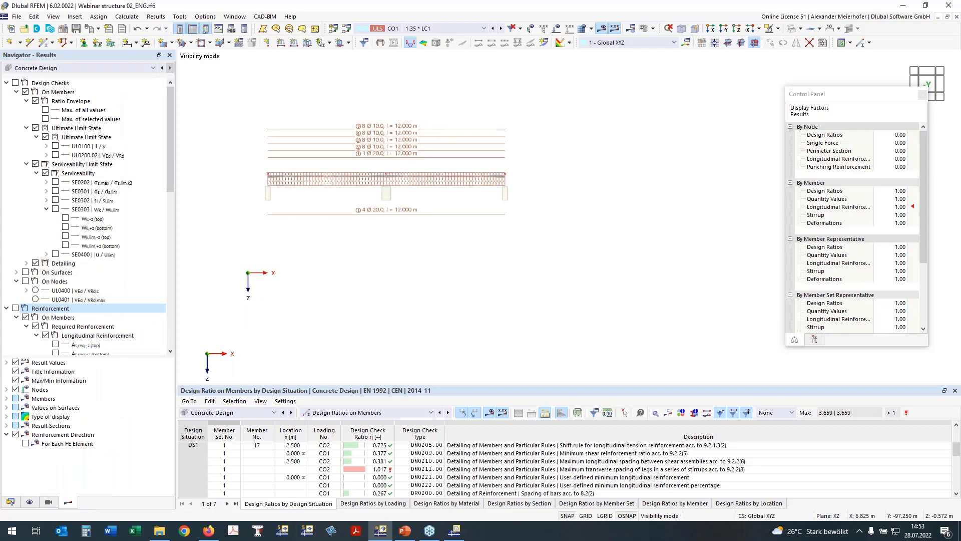
pyautogui.click(29, 502)
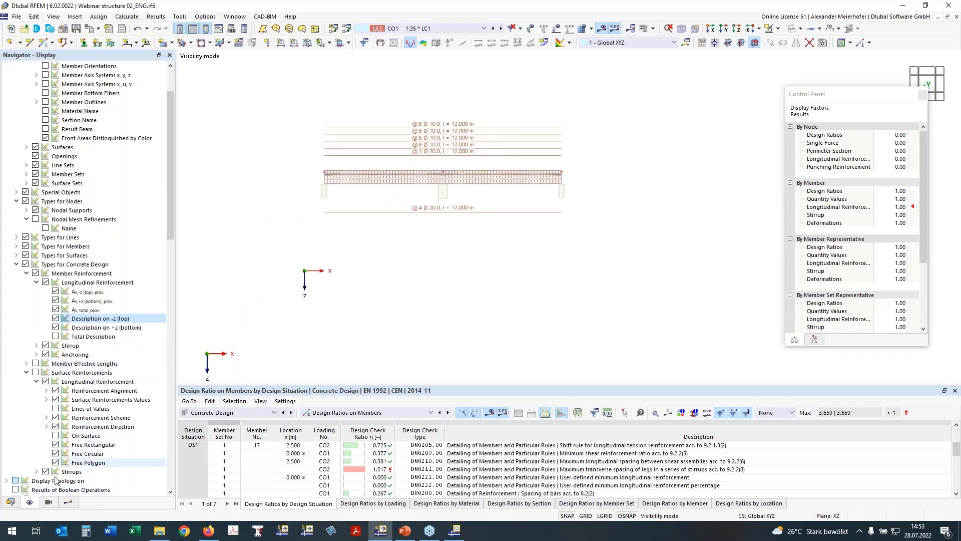
pyautogui.click(49, 502)
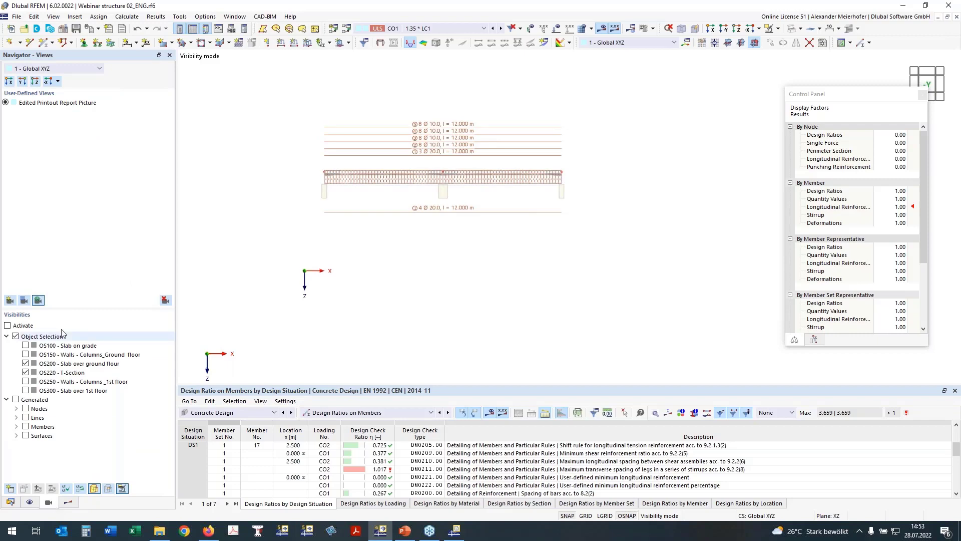
pyautogui.click(26, 372)
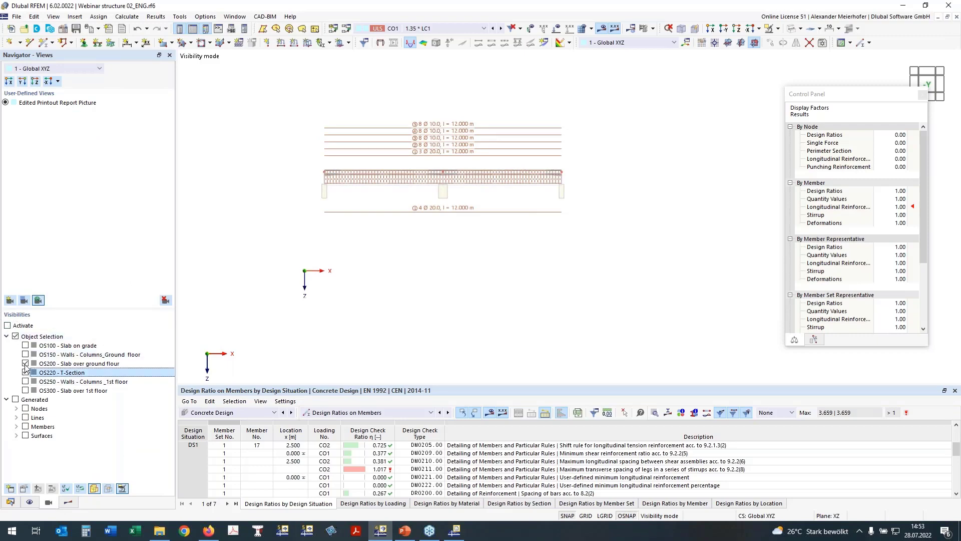
pyautogui.click(7, 328)
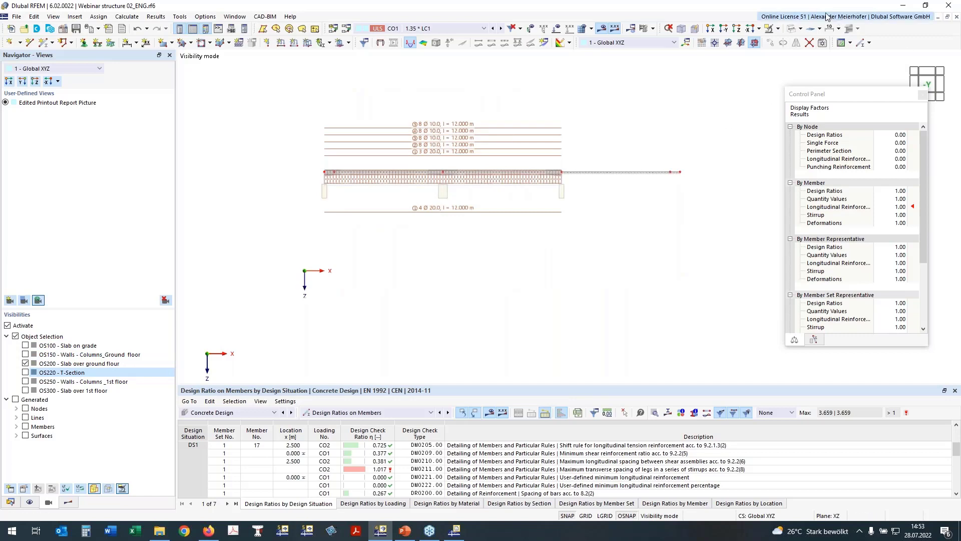
pyautogui.click(733, 31)
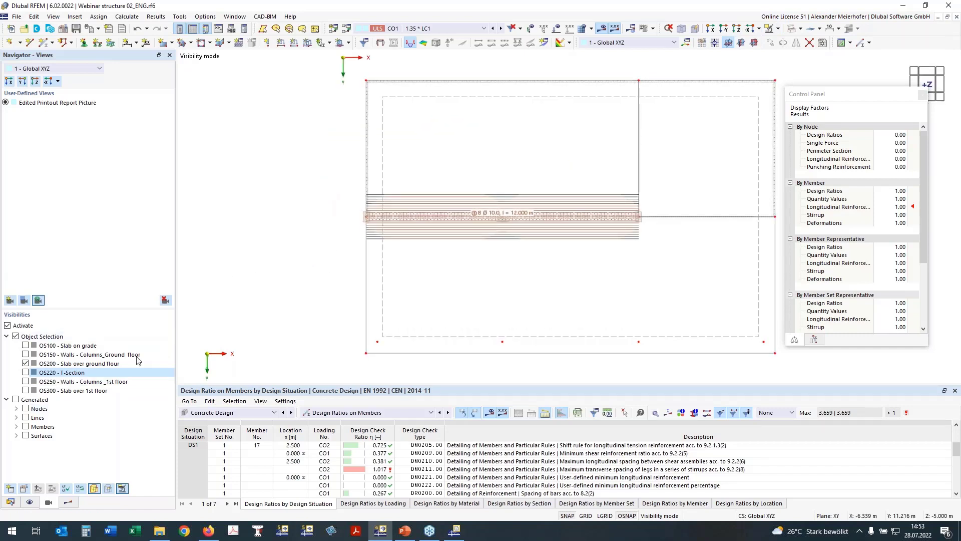
pyautogui.moveTo(413, 269); pyautogui.dragTo(344, 275, button='middle')
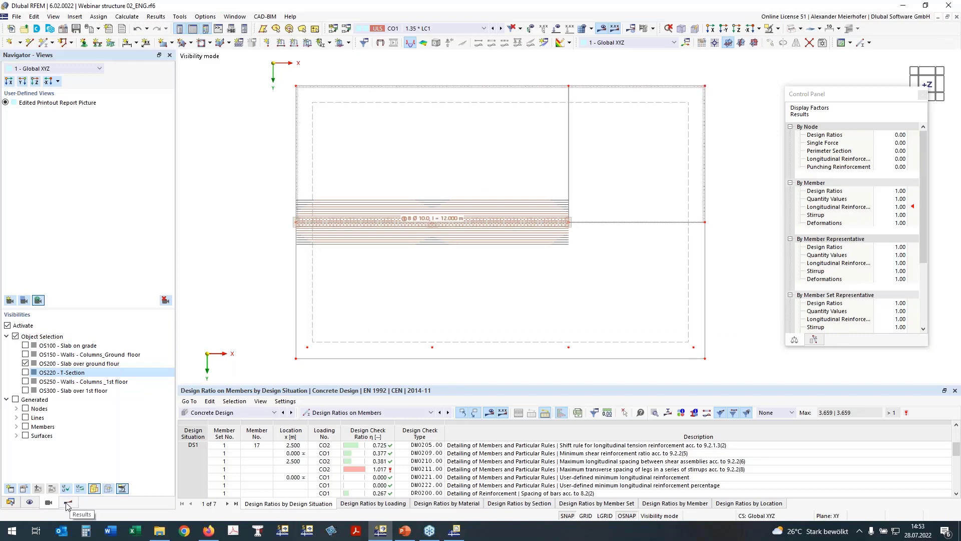
# Step: Hide the member reinforcement in the slab's model display
pyautogui.click(29, 501)
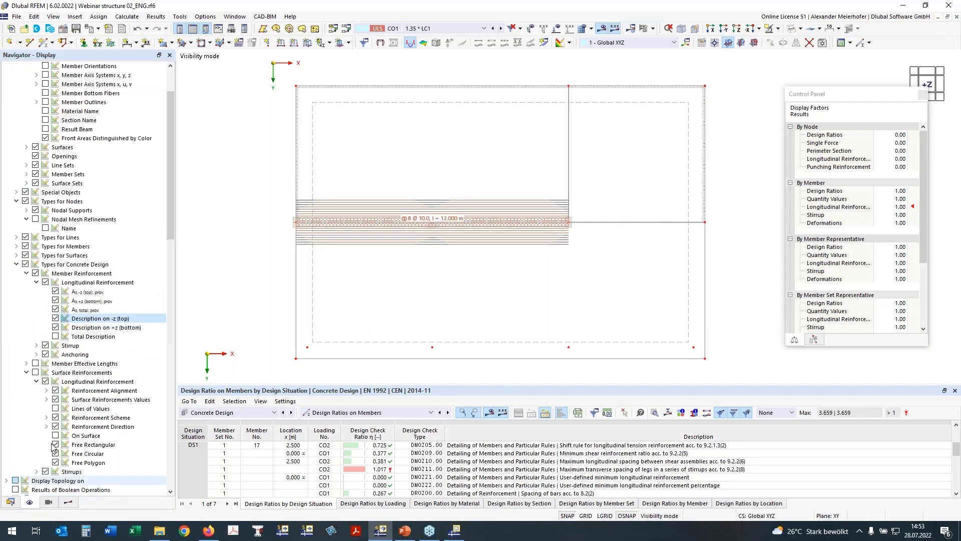
pyautogui.scroll(3, 72, 212)
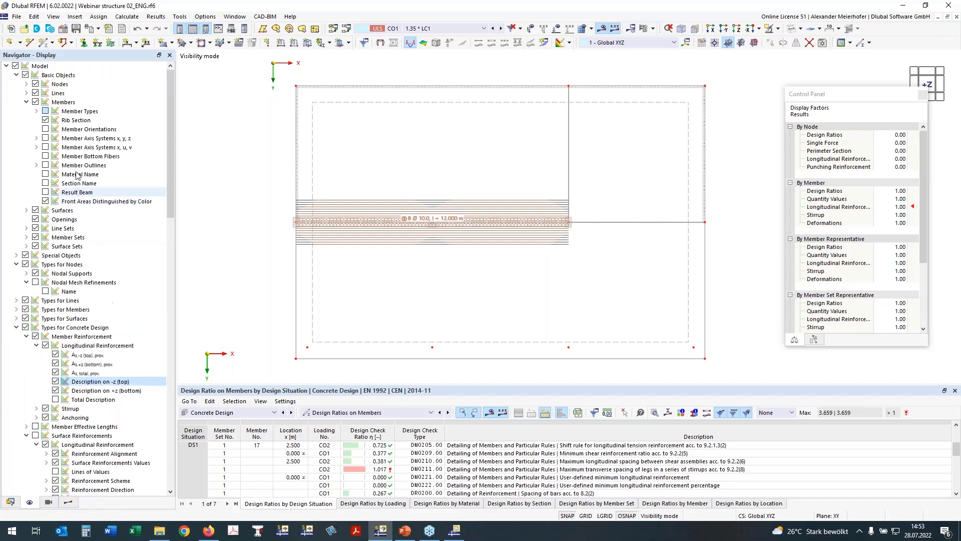
pyautogui.click(35, 337)
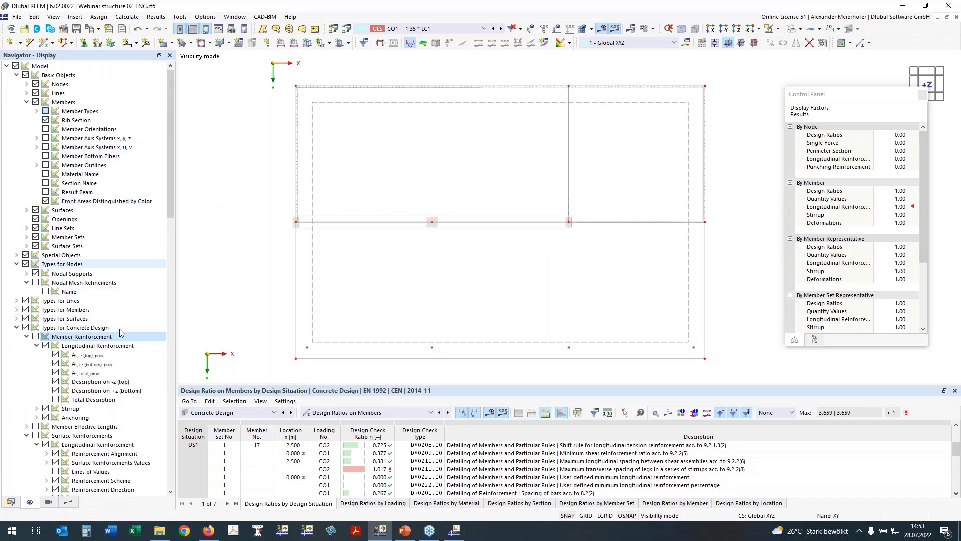
# Step: Display the surface design checks UL0101.01 and UL0101.02 for the slab's top reinforcement
pyautogui.click(68, 502)
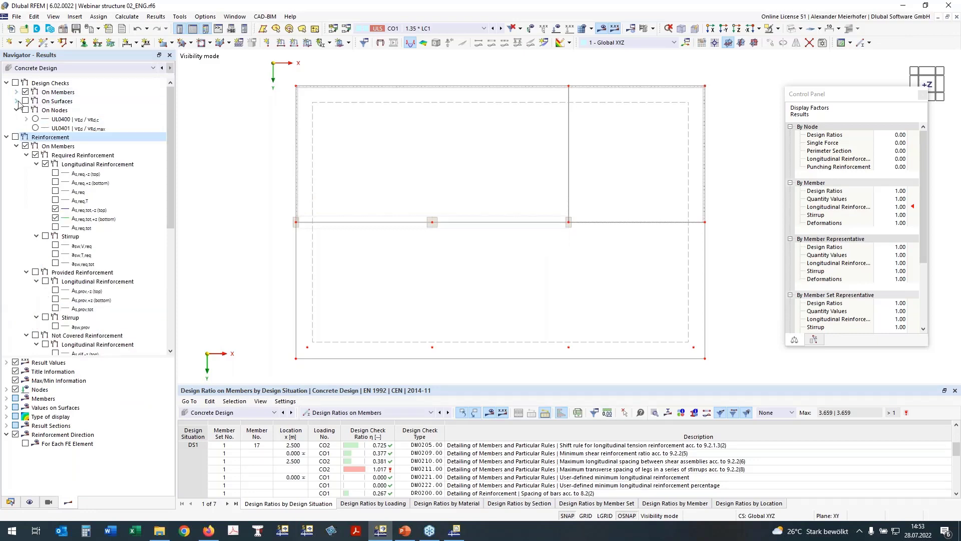
pyautogui.click(25, 100)
pyautogui.click(55, 128)
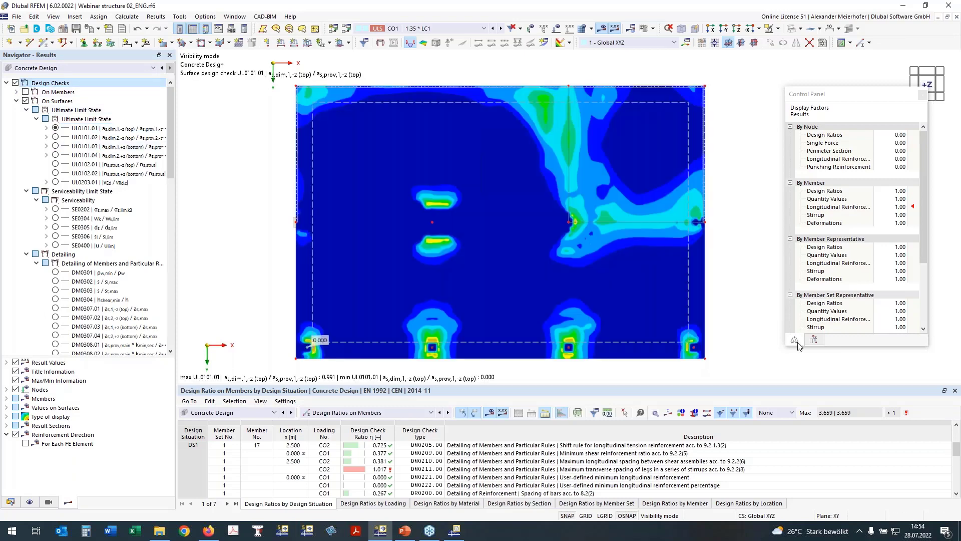
pyautogui.click(56, 137)
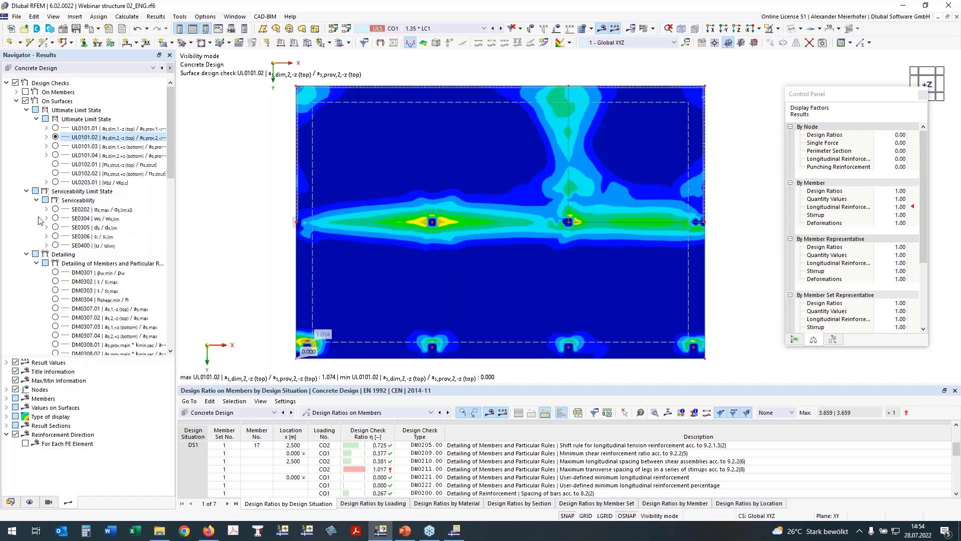
# Step: Display the slab's SE0400 deflection check and its deformation uz
pyautogui.click(55, 246)
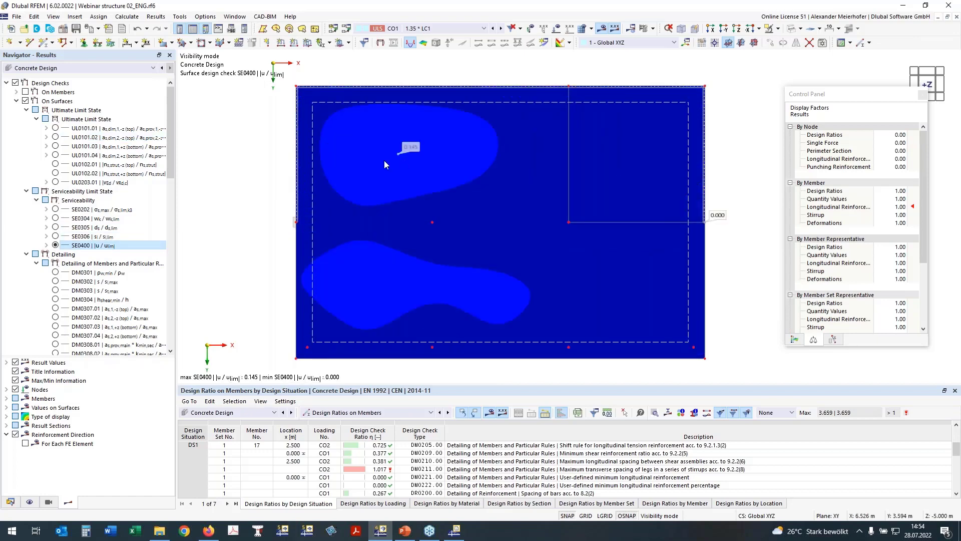
pyautogui.click(47, 245)
pyautogui.click(66, 254)
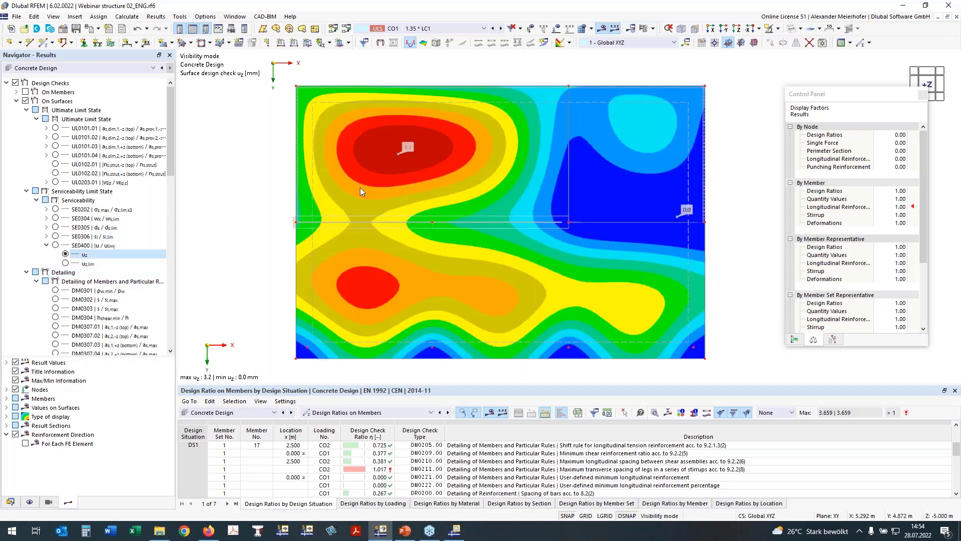
pyautogui.click(47, 246)
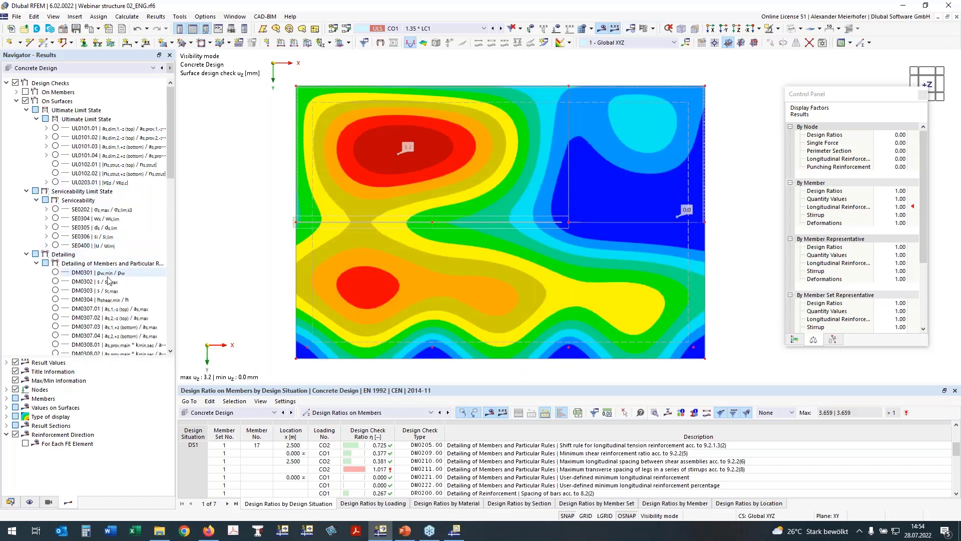
# Step: Display the punching check UL0400 on nodes and hide the surface design check results
pyautogui.click(26, 254)
pyautogui.click(25, 262)
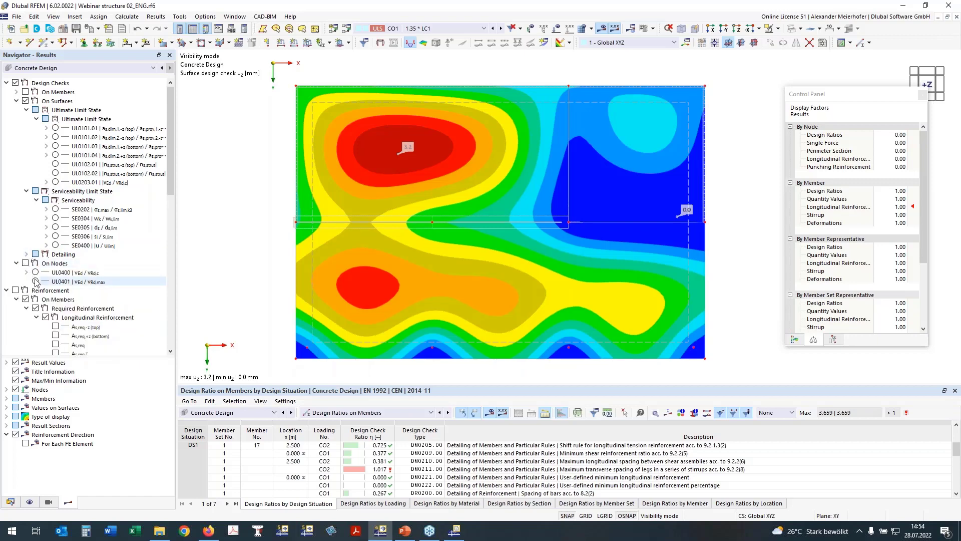
pyautogui.click(35, 273)
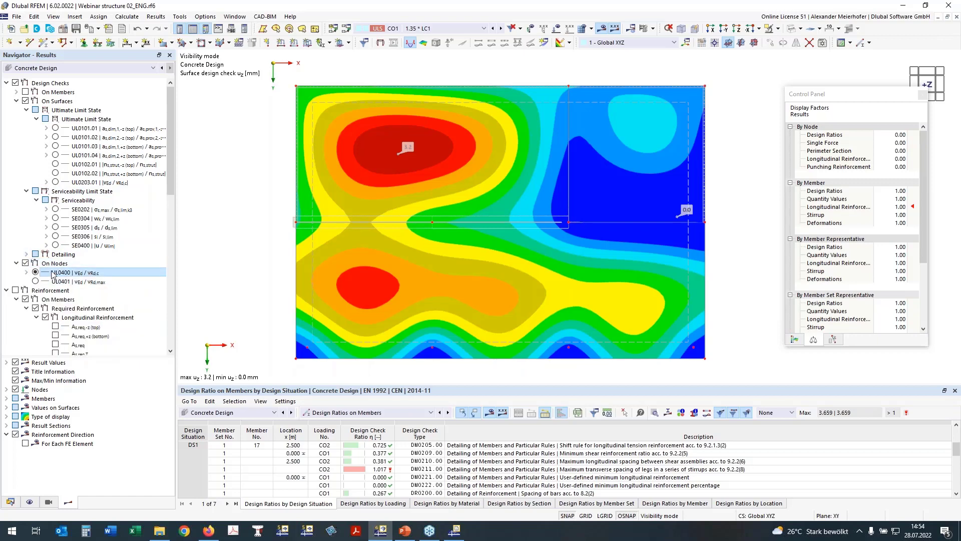
pyautogui.moveTo(382, 268)
pyautogui.mouseDown(button='middle')
pyautogui.moveTo(368, 239)
pyautogui.moveTo(375, 258)
pyautogui.mouseUp(button='middle')
pyautogui.click(25, 101)
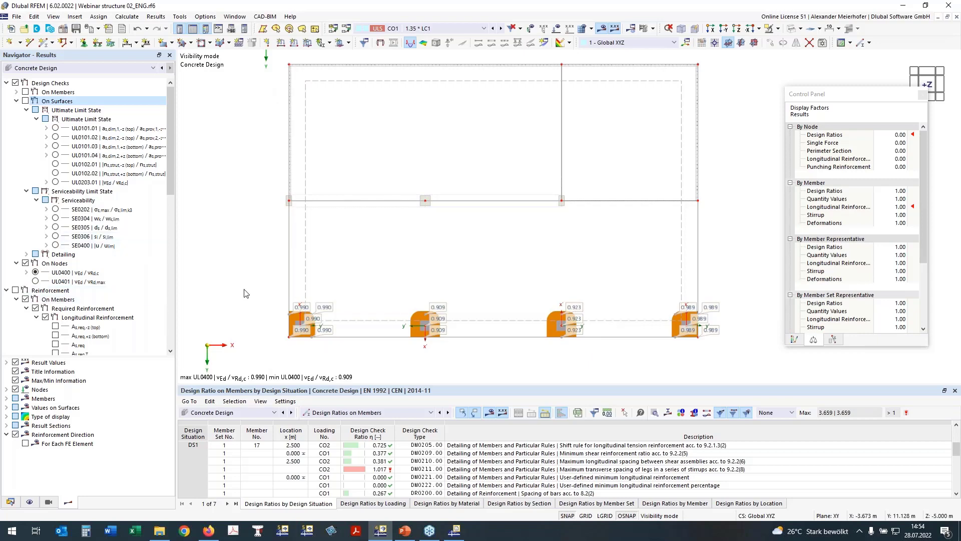
pyautogui.scroll(-1, 417, 310)
pyautogui.click(6, 290)
pyautogui.moveTo(378, 334); pyautogui.dragTo(401, 348, button='middle')
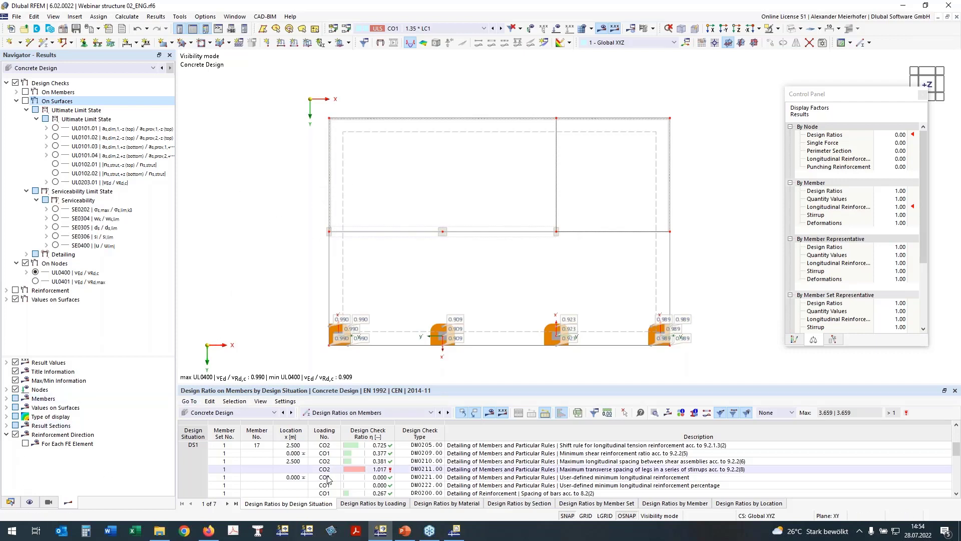
# Step: Review the node reinforcement tables and graphics in the Concrete Design printout report, and return to the model
pyautogui.click(456, 529)
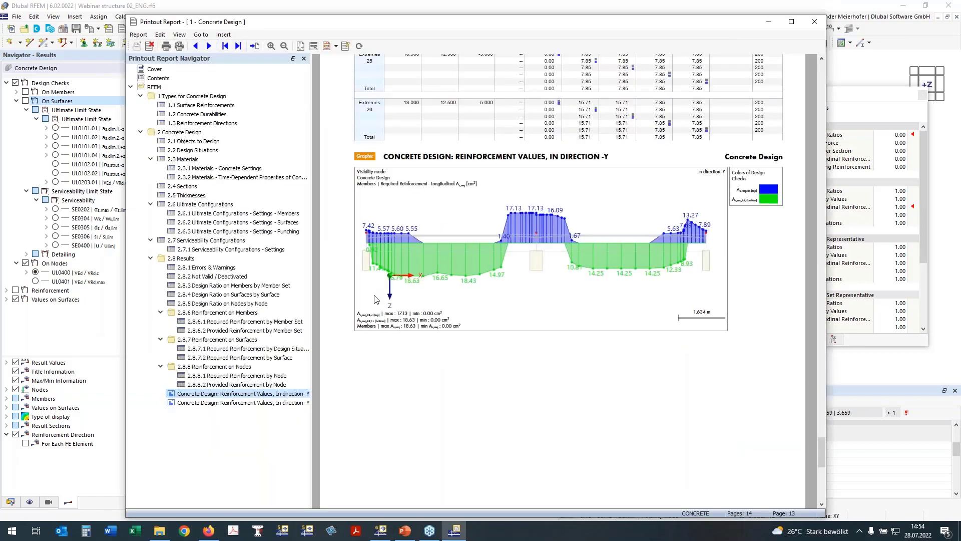
pyautogui.scroll(8, 314, 298)
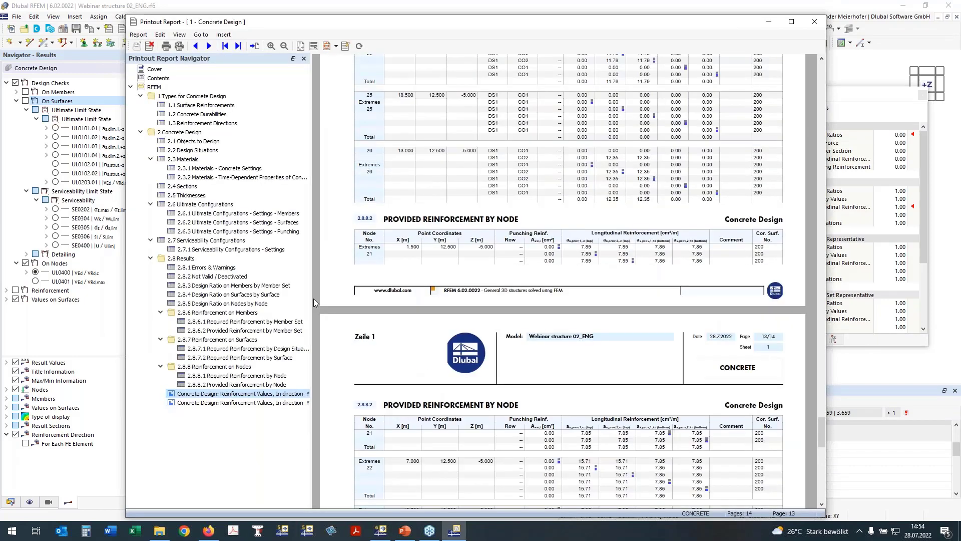
pyautogui.scroll(-8, 313, 298)
pyautogui.click(770, 26)
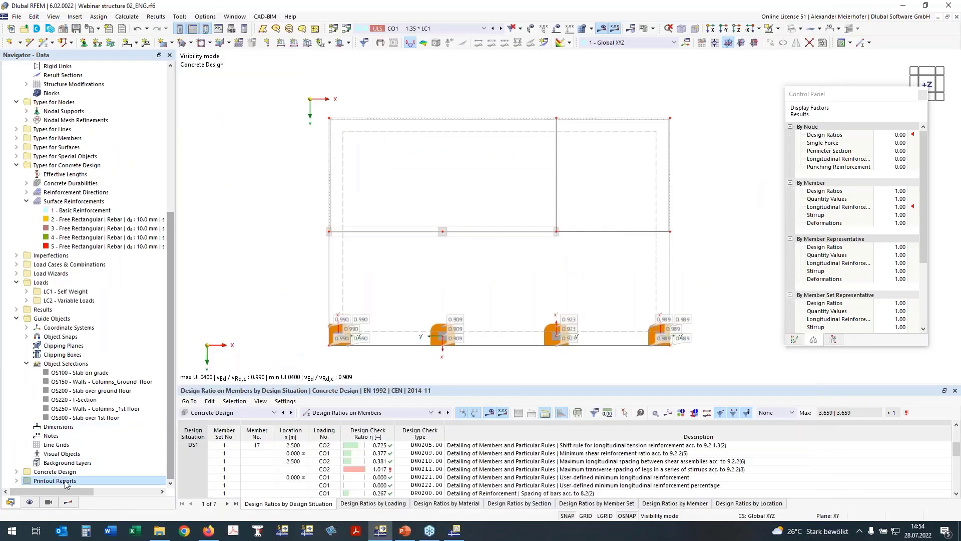
# Step: Create a new printout report named "Annex for Plots" with all report items deselected
pyautogui.rightClick(38, 481)
pyautogui.click(77, 426)
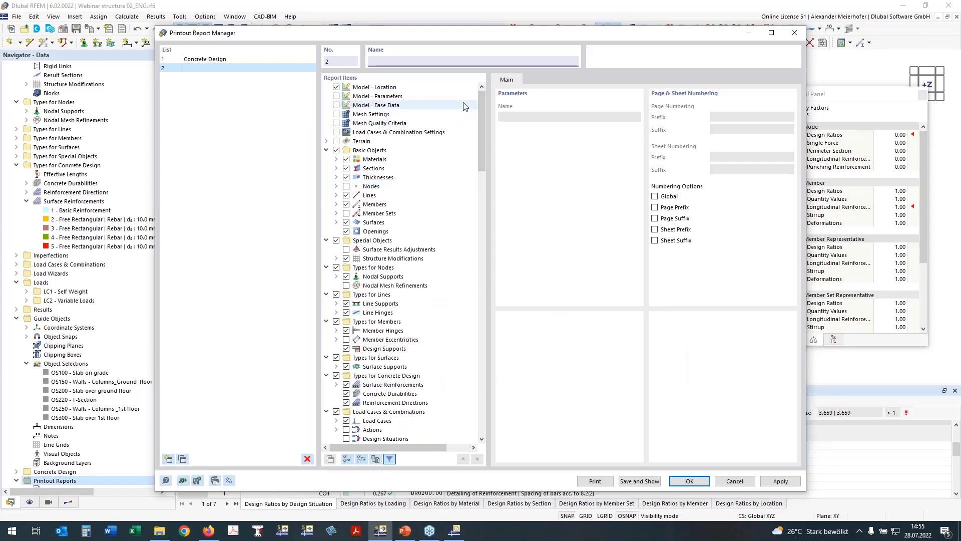
pyautogui.write('Annex for Plots')
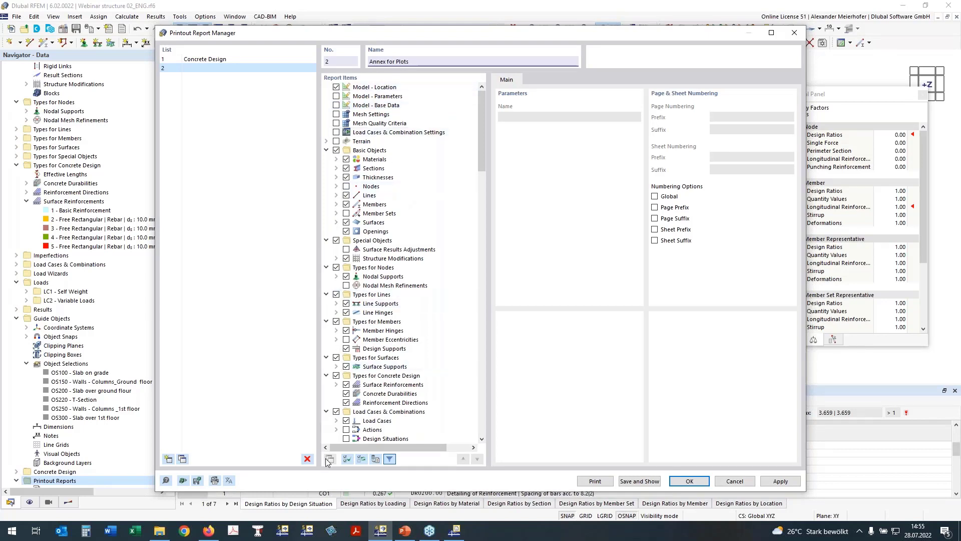
pyautogui.click(347, 460)
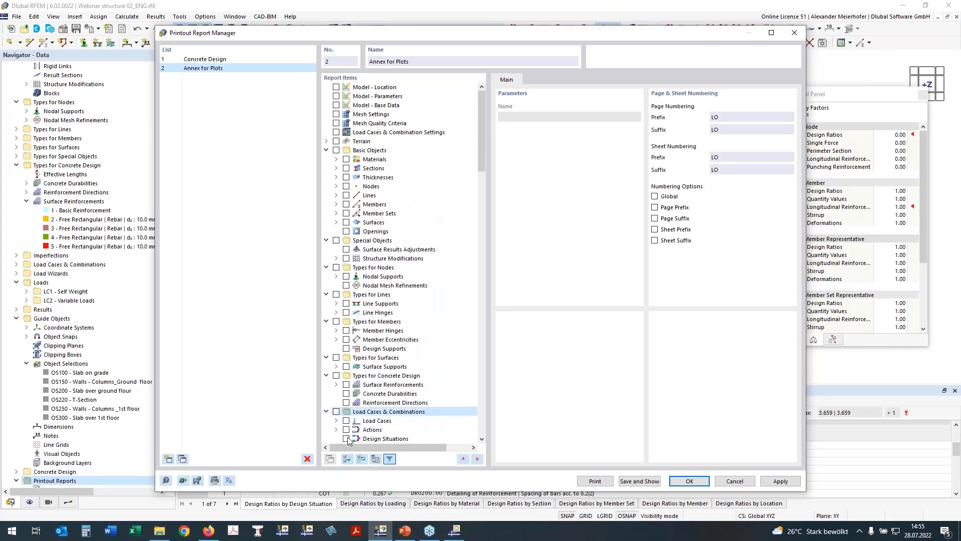
pyautogui.click(385, 438)
pyautogui.scroll(-7, 468, 399)
pyautogui.scroll(-15, 468, 399)
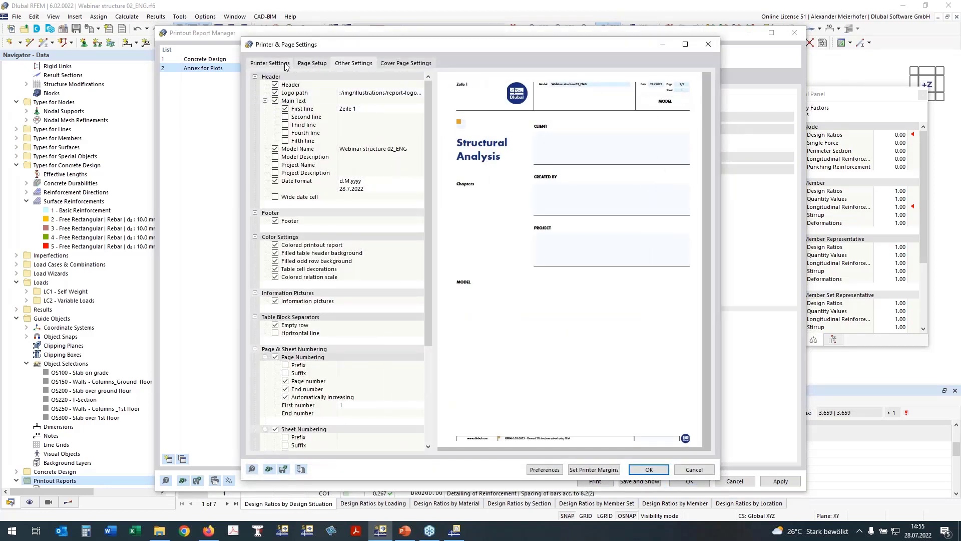
# Step: Select iR-ADV 6065 as the printer for the Annex for Plots report
pyautogui.click(315, 64)
pyautogui.click(282, 63)
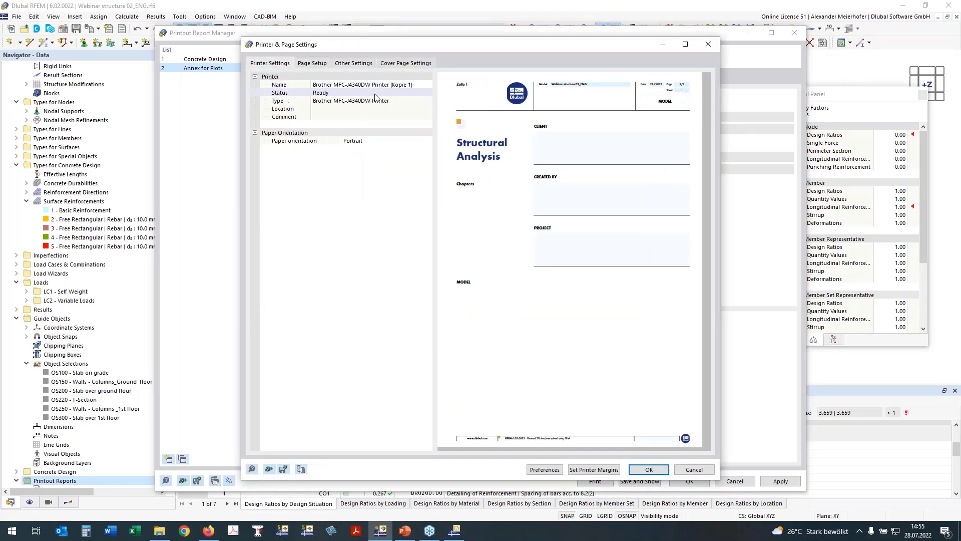
pyautogui.click(379, 86)
pyautogui.click(379, 85)
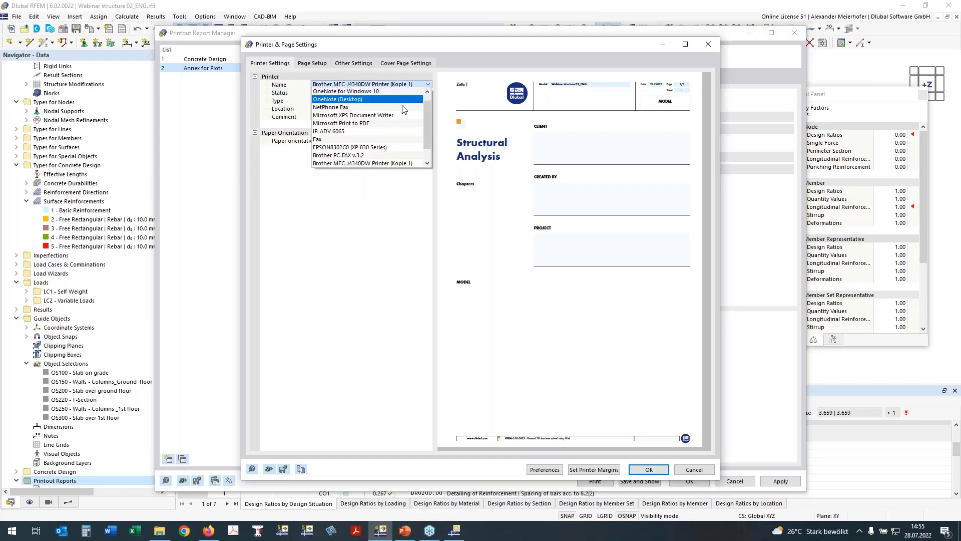
pyautogui.click(373, 131)
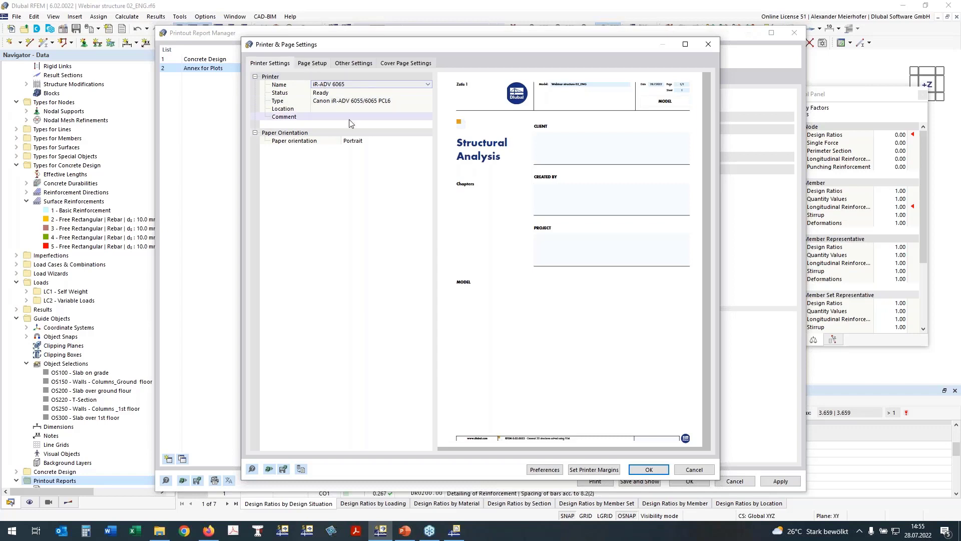
# Step: Set the report's paper format to A3 and its bottom margin to 7 mm
pyautogui.click(314, 65)
pyautogui.click(361, 85)
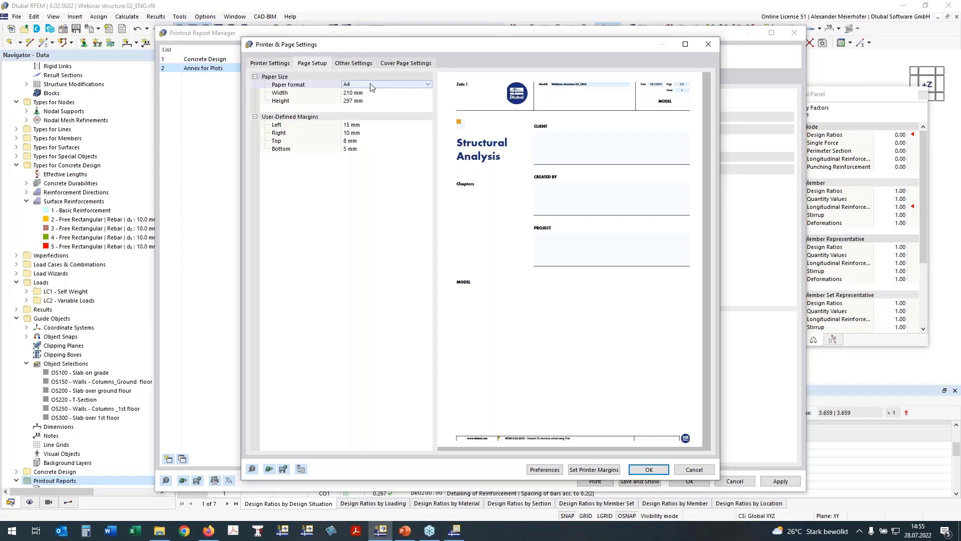
pyautogui.click(370, 84)
pyautogui.click(380, 156)
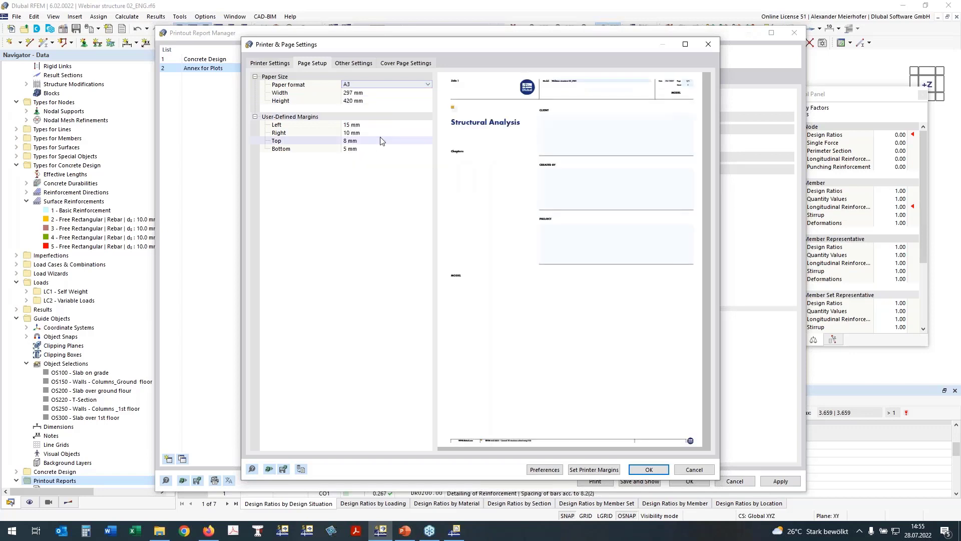
pyautogui.click(346, 148)
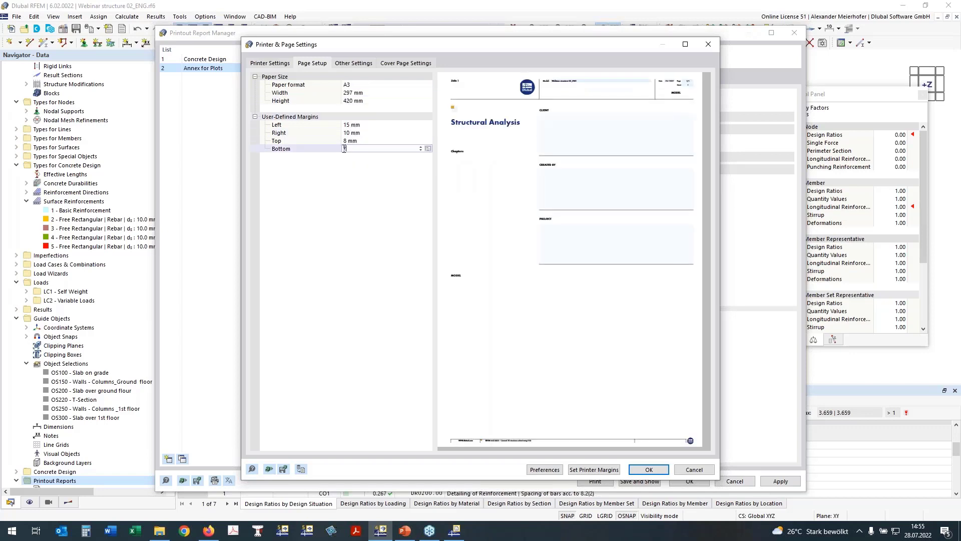
pyautogui.press('Return')
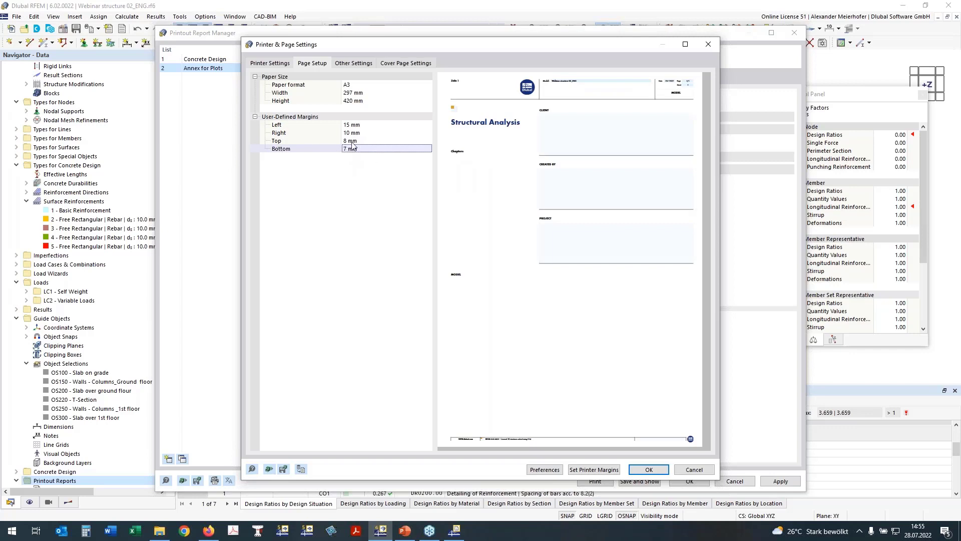
# Step: Turn off the cover page for the Annex for Plots report, then save and show the report
pyautogui.click(405, 63)
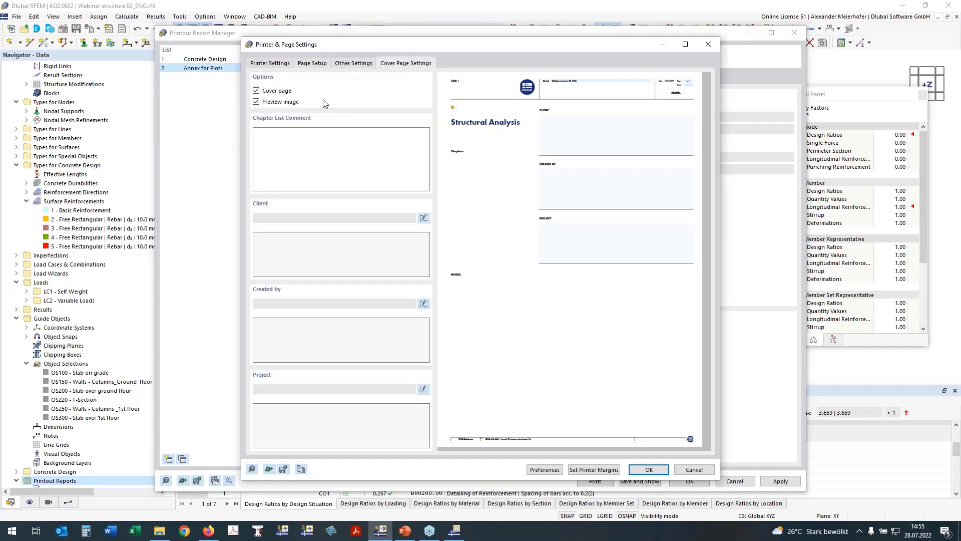
pyautogui.click(256, 91)
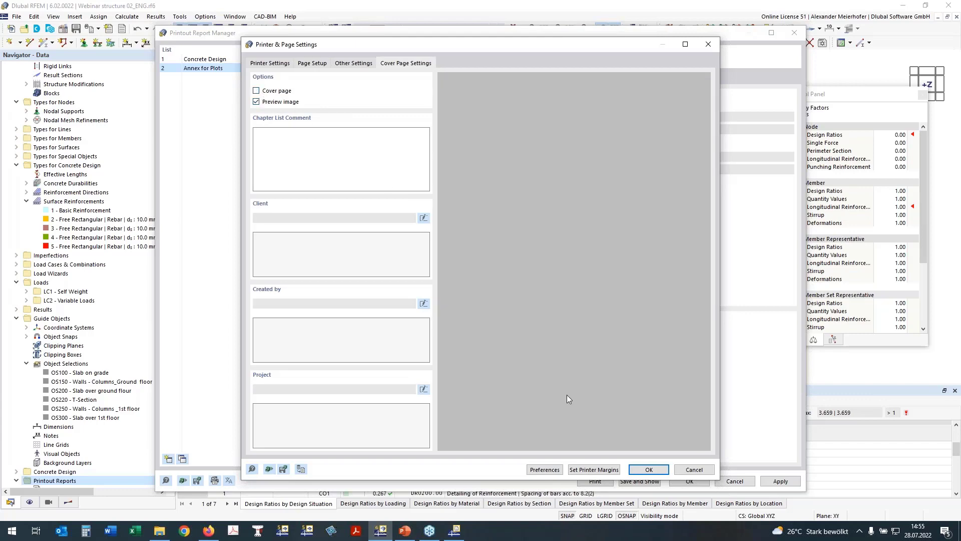
pyautogui.click(646, 470)
pyautogui.click(630, 478)
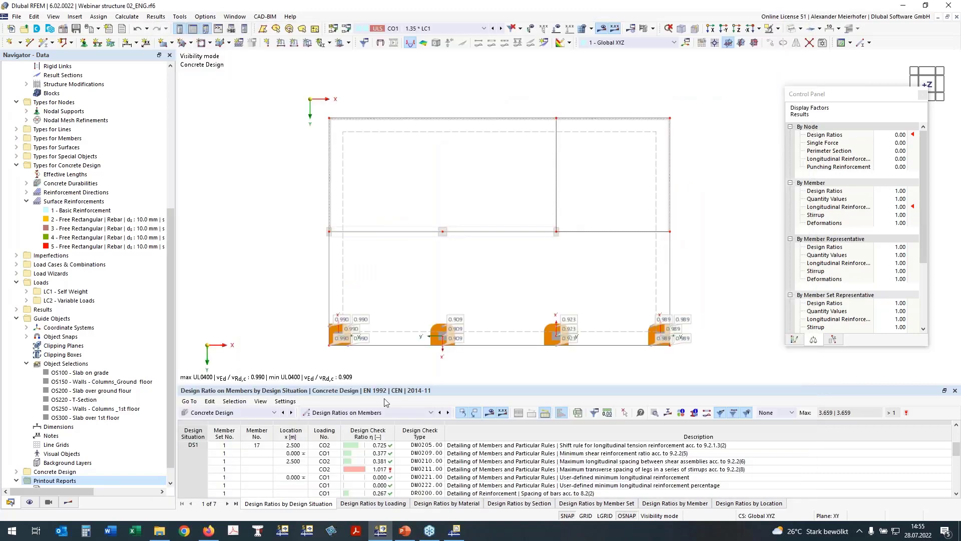
# Step: Check the open Concrete Design and Annex for Plots report windows, and return to the model
pyautogui.moveTo(463, 536)
pyautogui.click(456, 532)
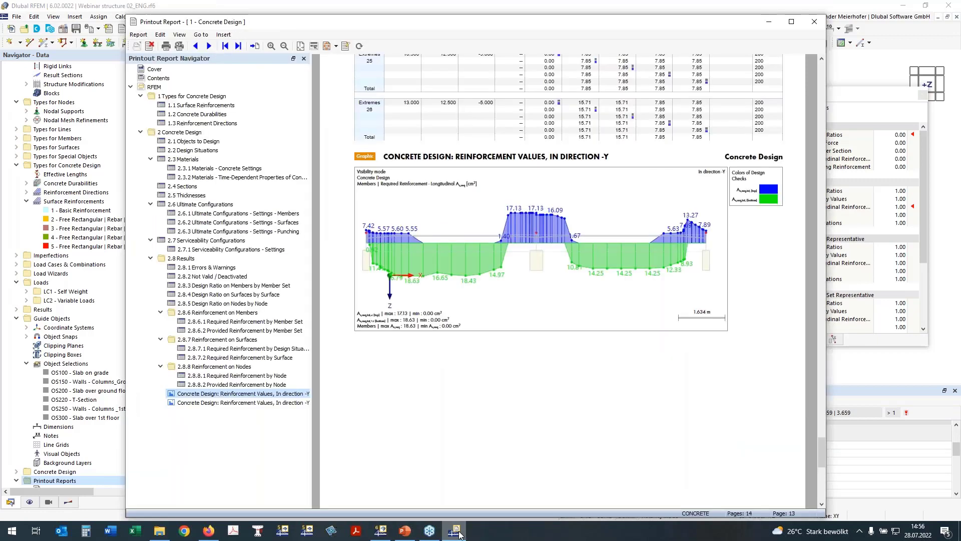
pyautogui.click(457, 533)
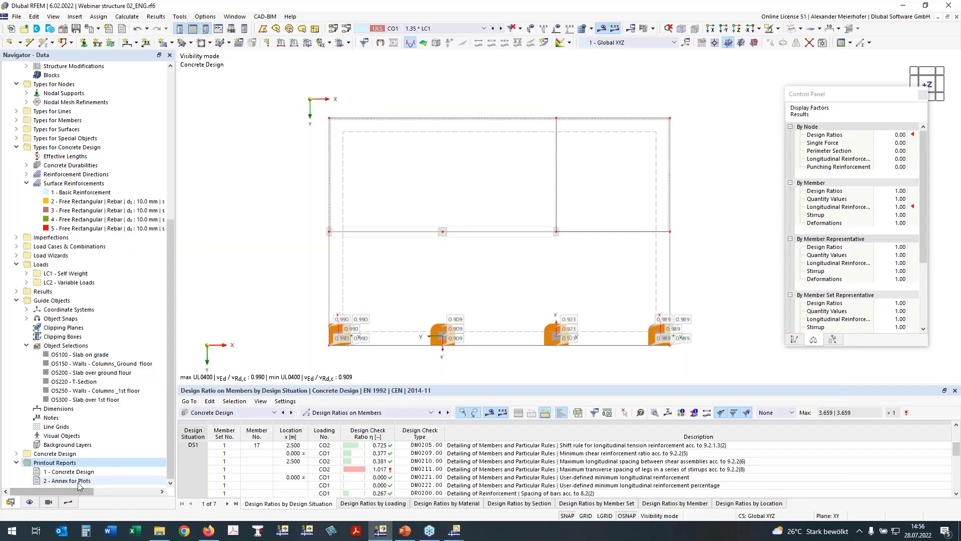
pyautogui.moveTo(456, 532)
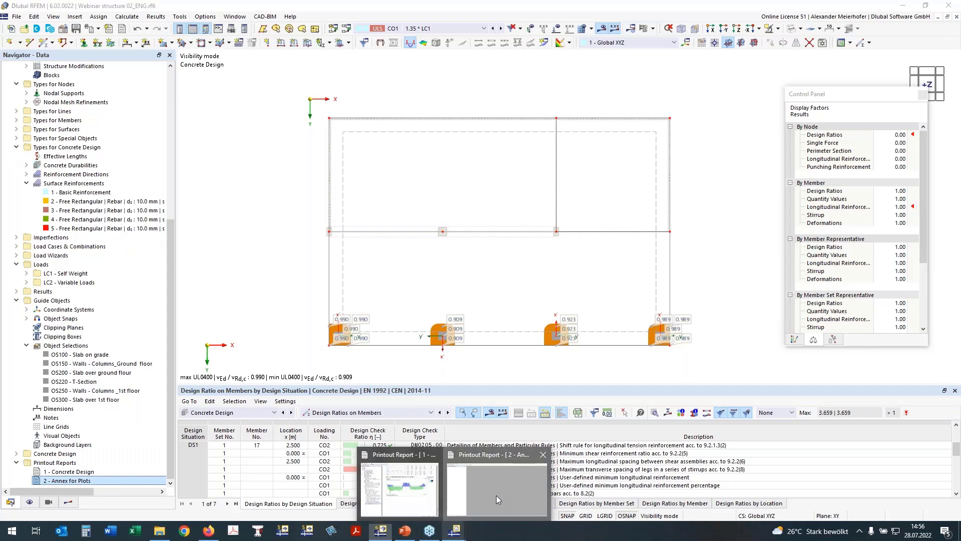
pyautogui.click(497, 494)
pyautogui.click(904, 6)
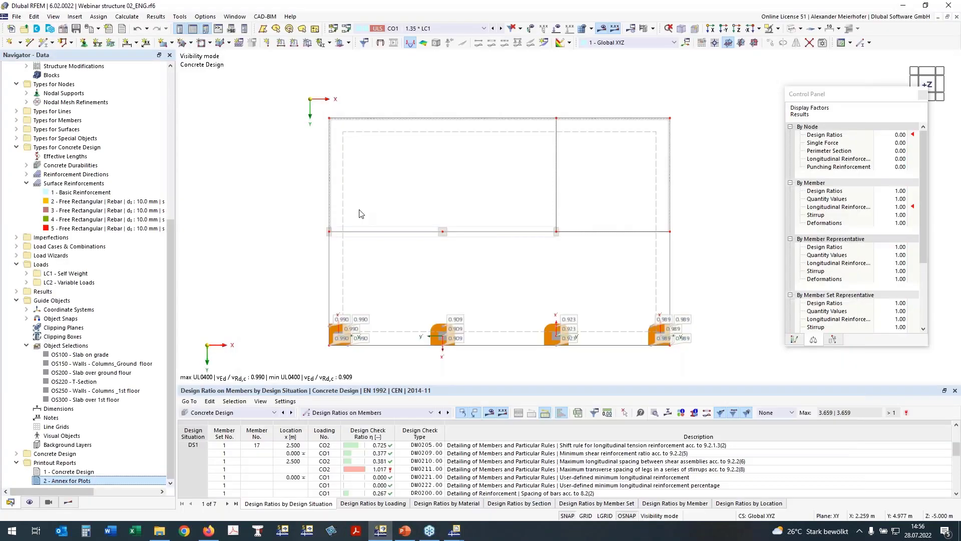
# Step: Start a graphic printout to the report and define a clipped print area enclosing the whole slab in the +Z plan view
pyautogui.moveTo(291, 191); pyautogui.dragTo(246, 170, button='middle')
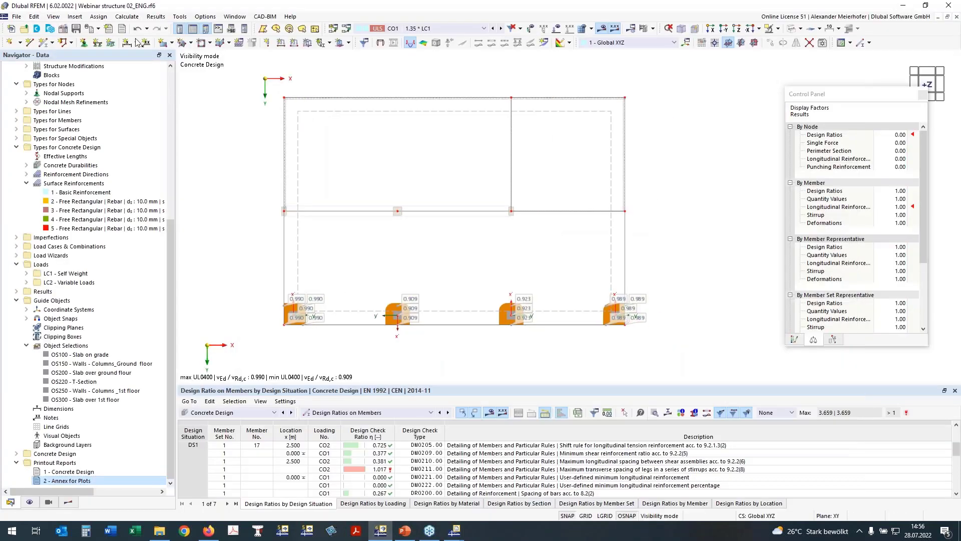
pyautogui.click(90, 28)
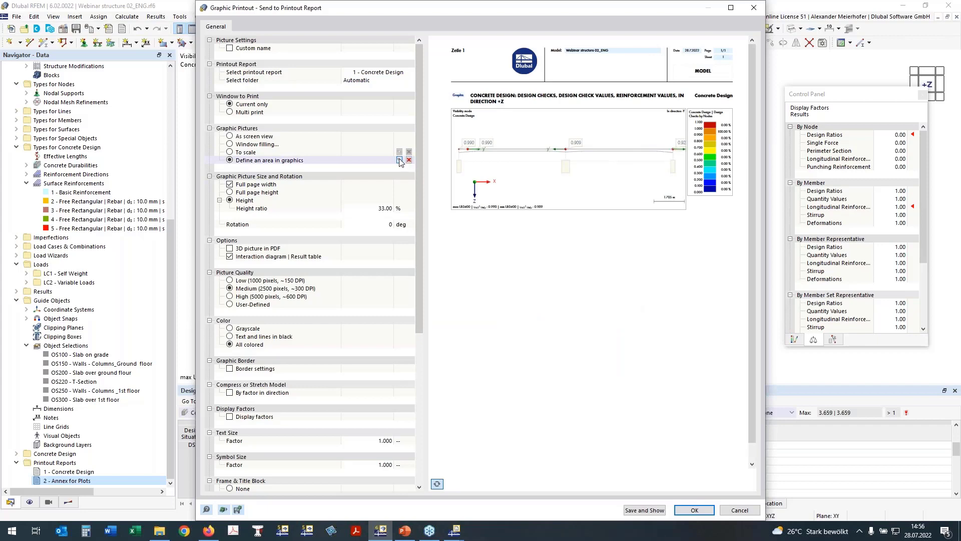
pyautogui.click(399, 160)
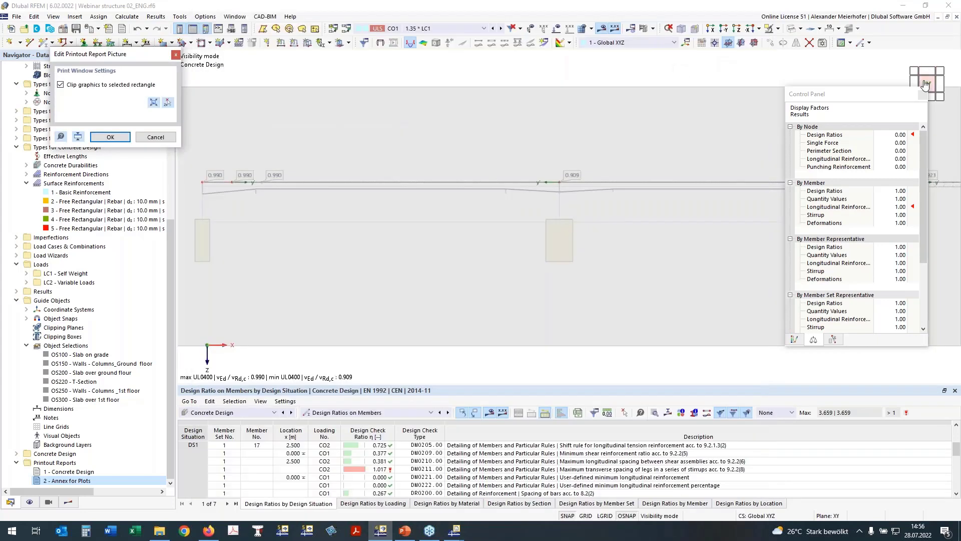
pyautogui.click(736, 29)
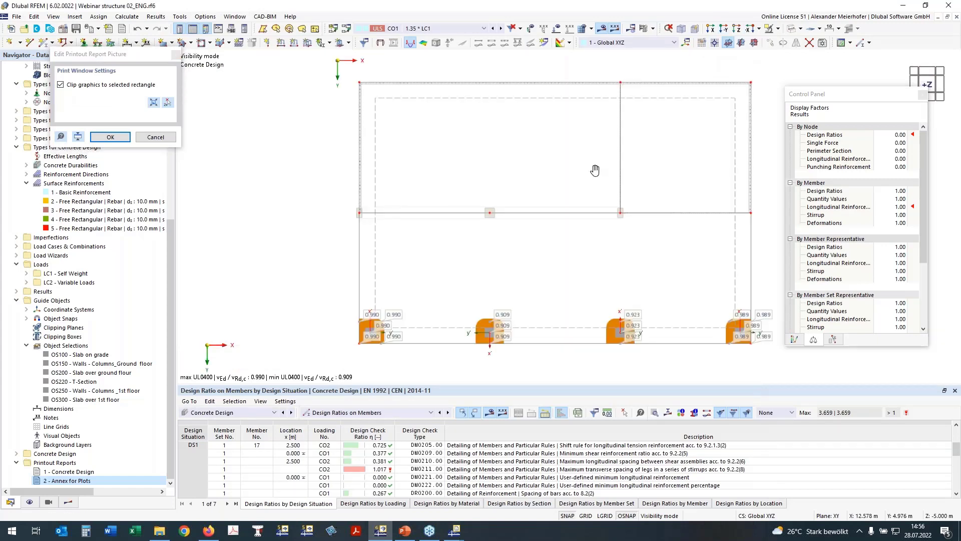
pyautogui.moveTo(595, 171); pyautogui.dragTo(530, 174, button='middle')
pyautogui.click(167, 102)
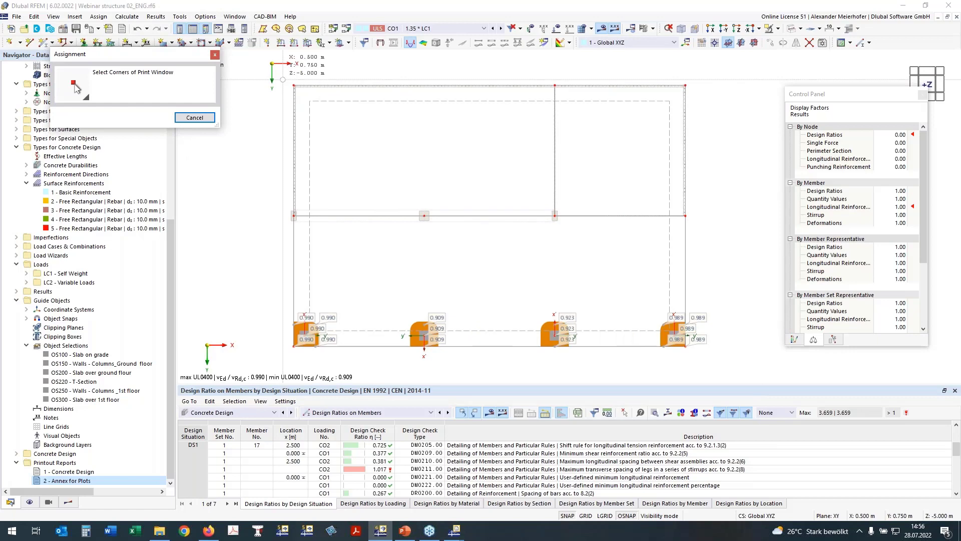
pyautogui.click(283, 78)
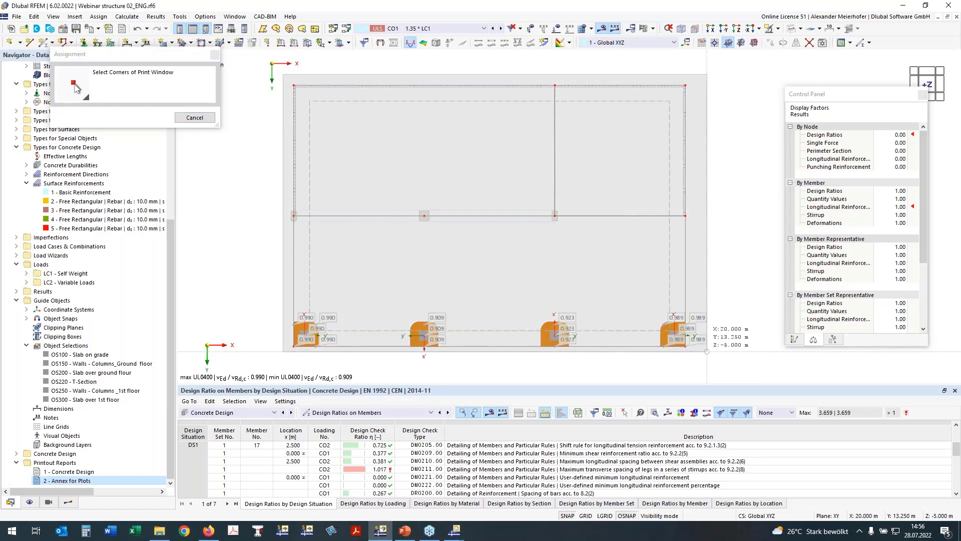
pyautogui.click(712, 362)
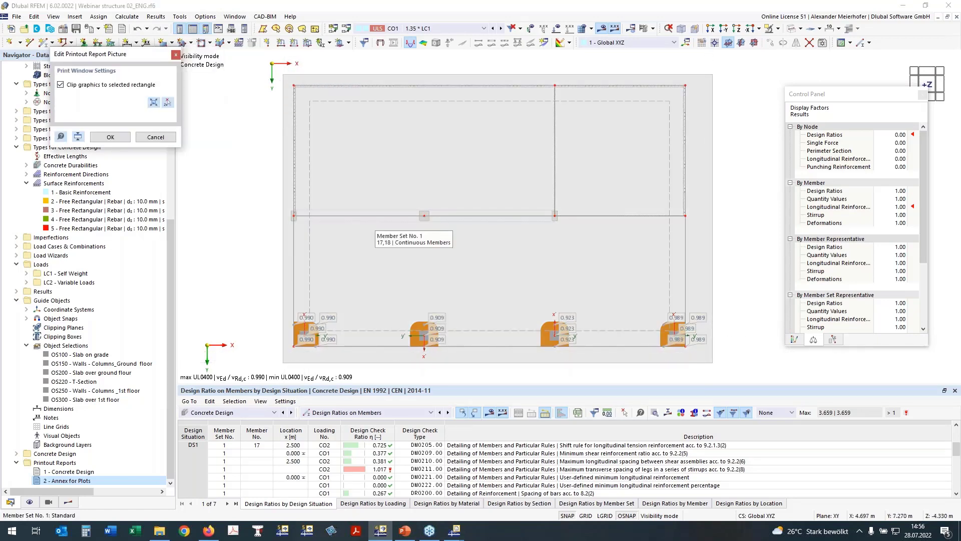
pyautogui.click(110, 137)
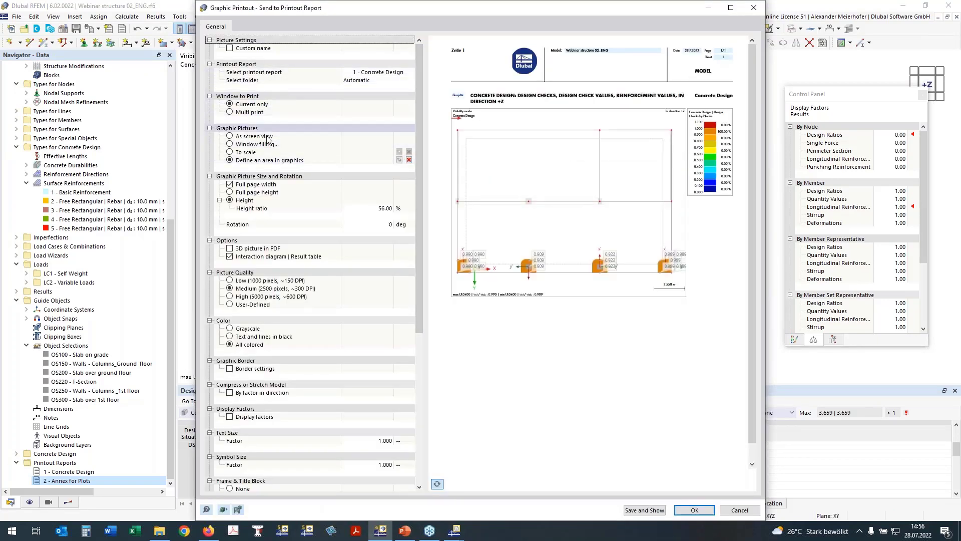
# Step: Set the graphic printout to Multi print and exclude the model and load pictures
pyautogui.click(230, 111)
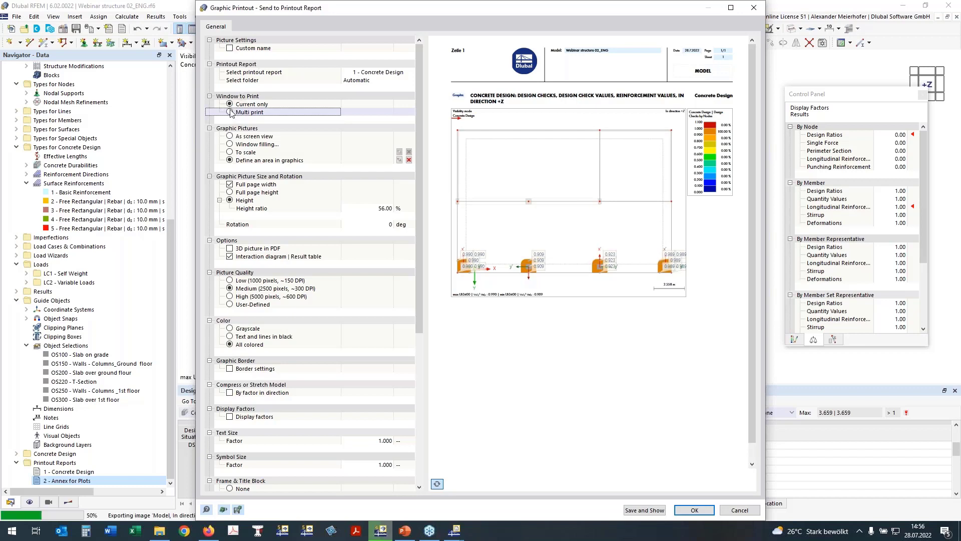
pyautogui.click(230, 112)
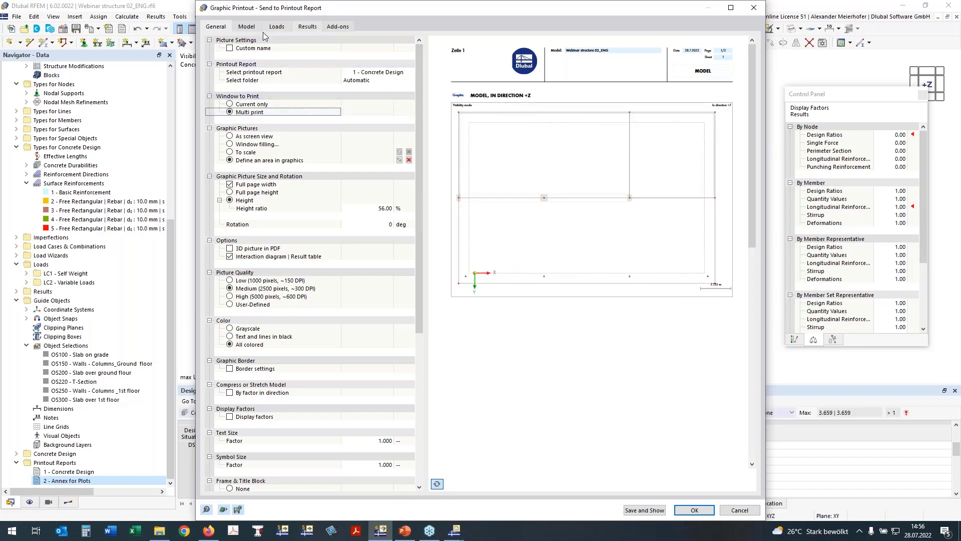
pyautogui.click(247, 27)
pyautogui.click(220, 40)
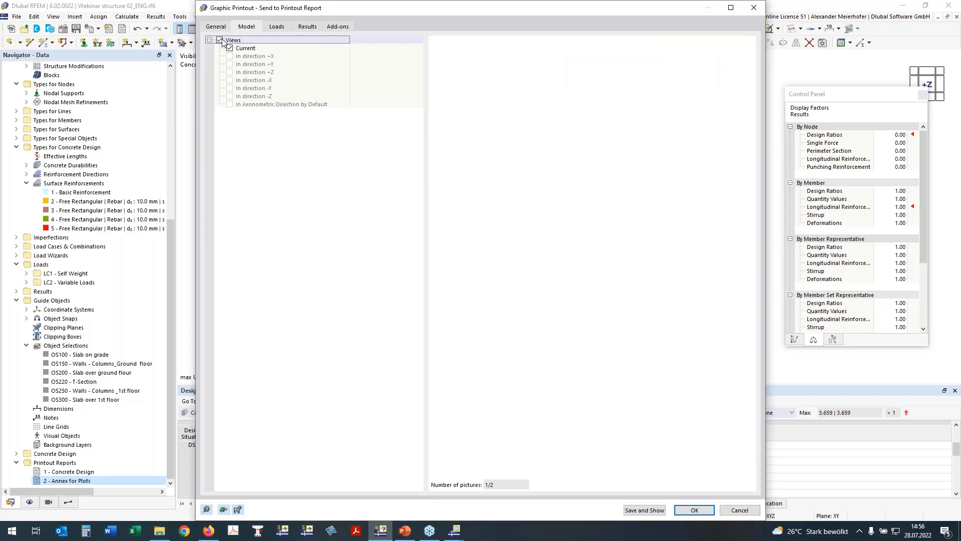
pyautogui.click(274, 27)
pyautogui.click(219, 40)
pyautogui.click(302, 28)
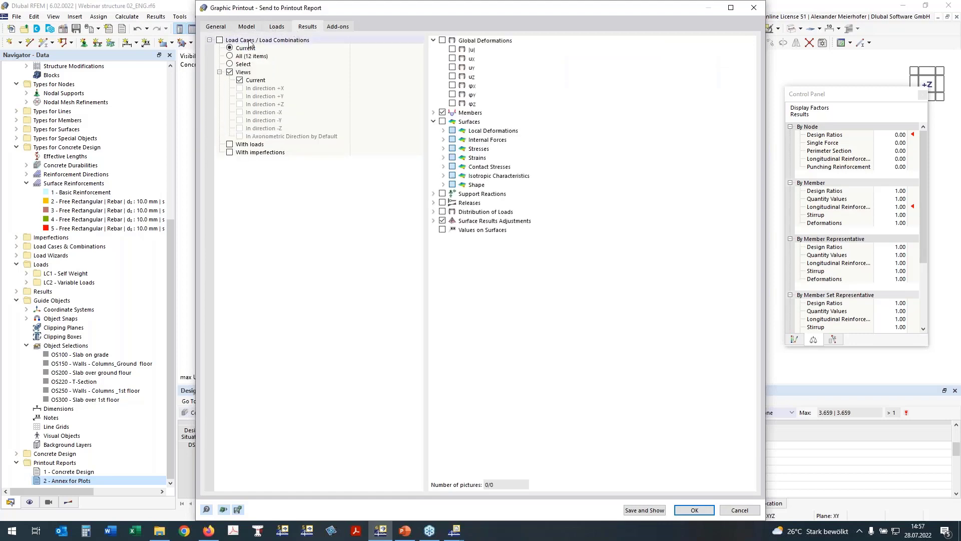
# Step: Include the Concrete Design ultimate limit state checks UL0101.01 to UL0101.04 on surfaces in the multi print
pyautogui.click(337, 27)
pyautogui.moveTo(449, 9); pyautogui.dragTo(354, 9)
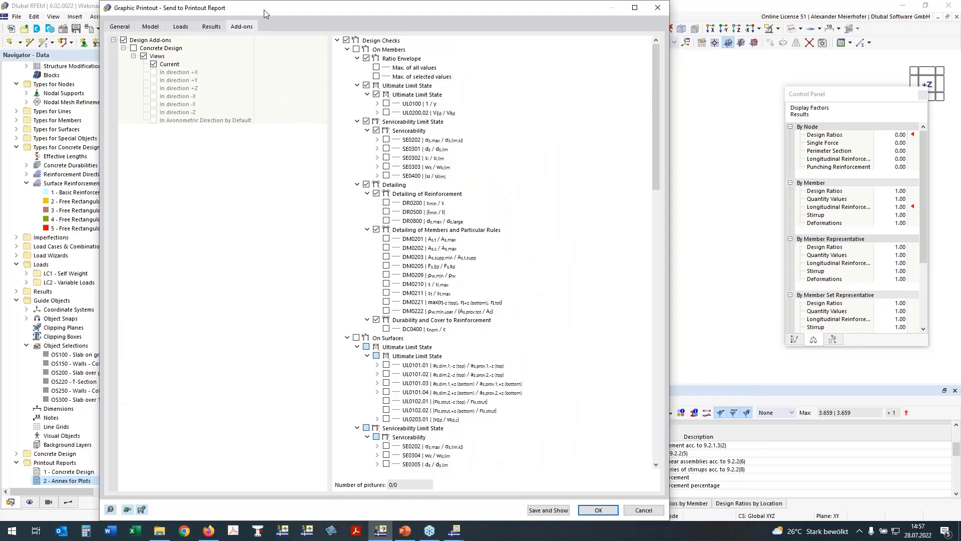
pyautogui.moveTo(289, 12); pyautogui.dragTo(385, 21)
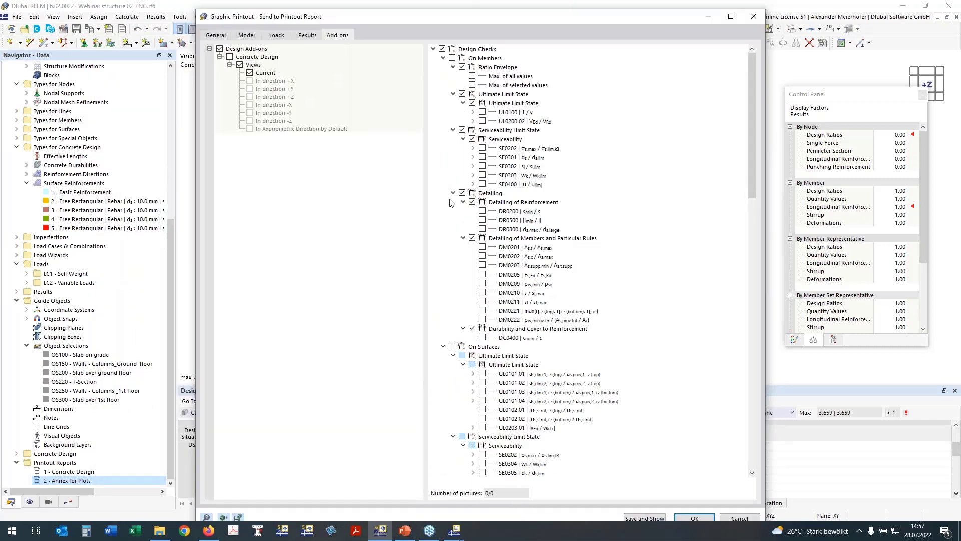
pyautogui.click(443, 58)
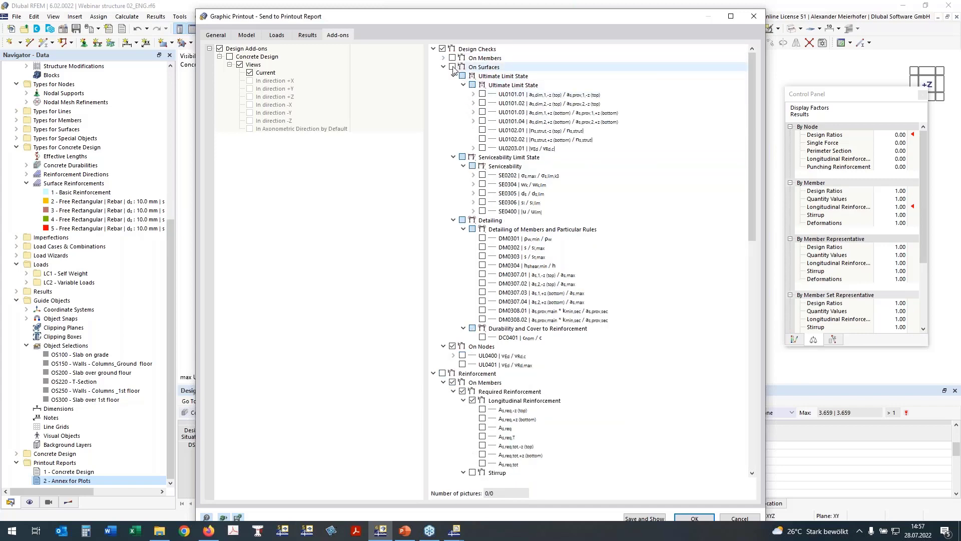
pyautogui.click(482, 94)
pyautogui.click(482, 113)
pyautogui.click(482, 121)
pyautogui.click(482, 103)
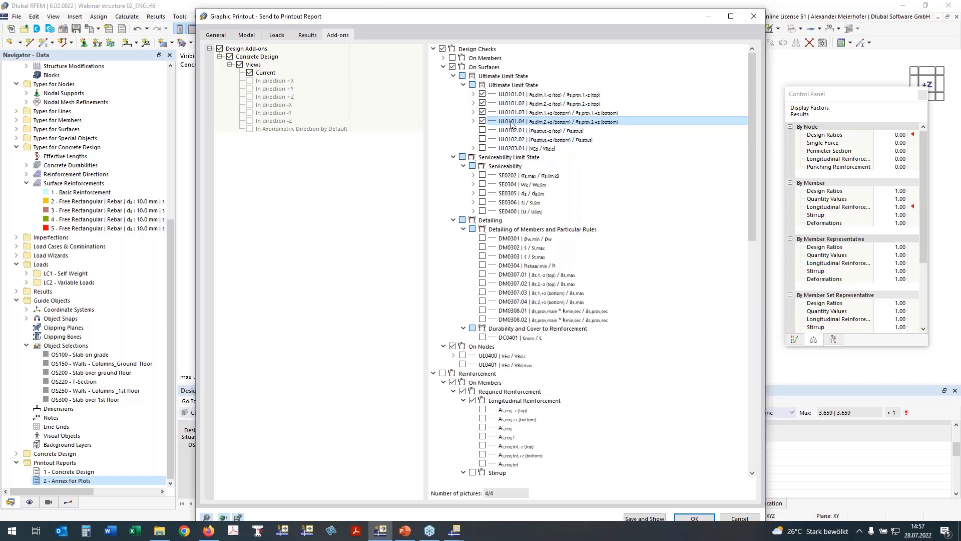
# Step: Include the surface serviceability checks SE0304 with crack widths wk at top and bottom, and SE0400 with deformation uz
pyautogui.click(482, 184)
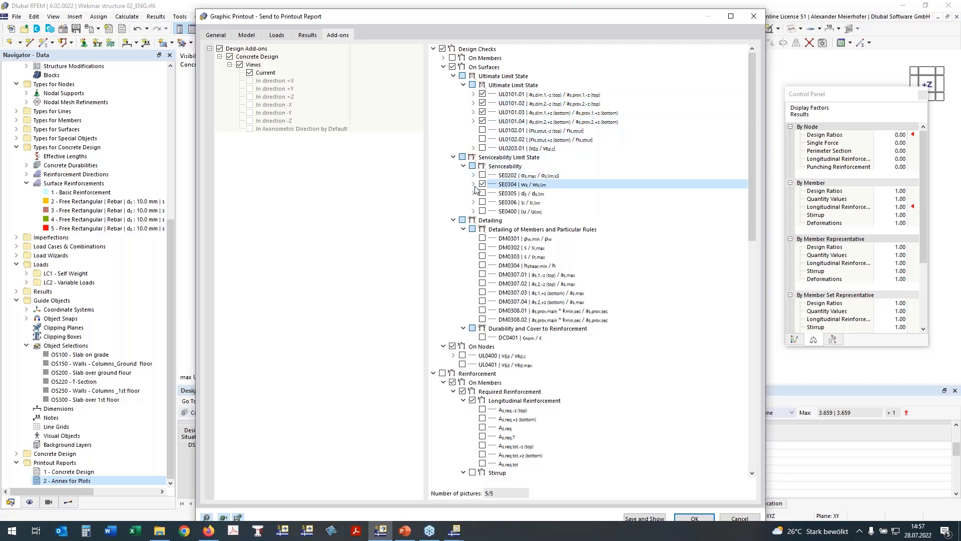
pyautogui.click(473, 185)
pyautogui.click(492, 194)
pyautogui.click(492, 202)
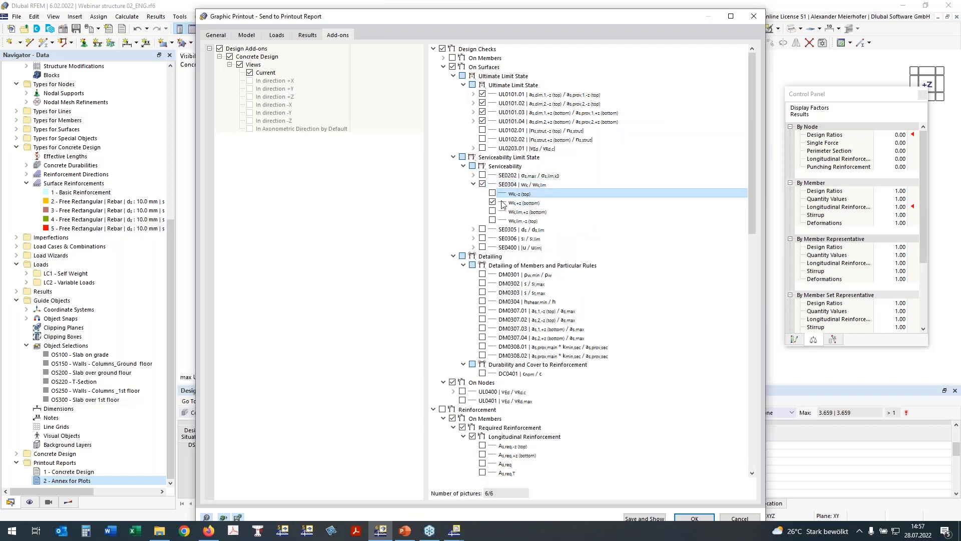
pyautogui.click(482, 246)
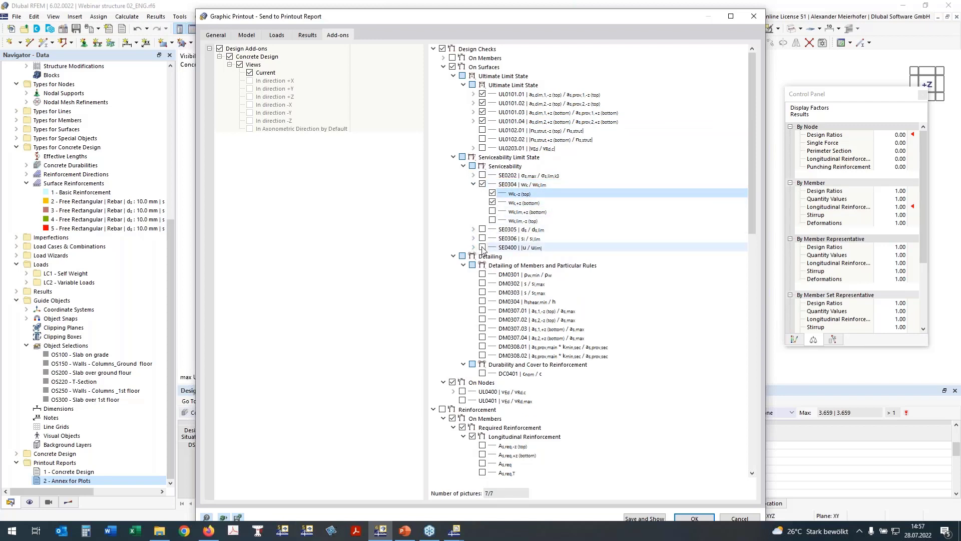
pyautogui.click(473, 247)
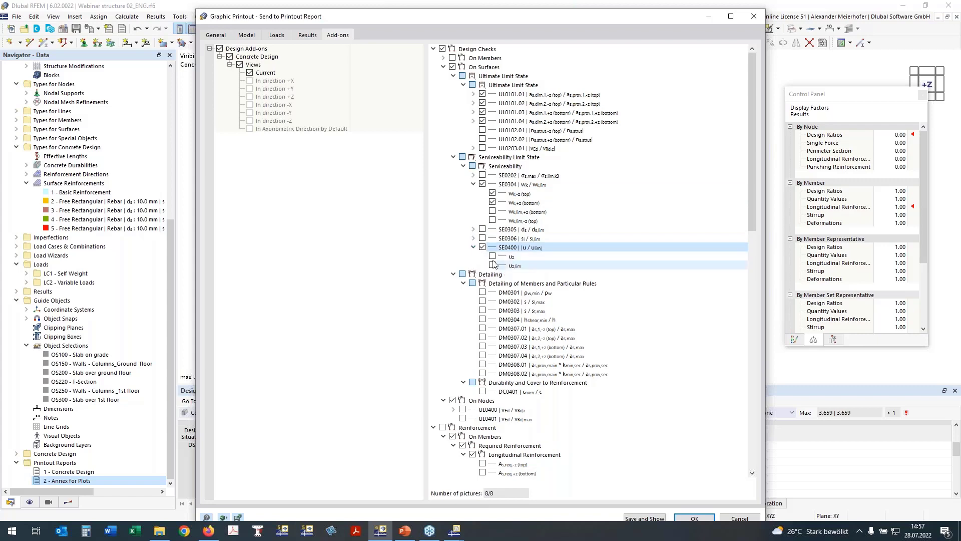
pyautogui.click(493, 256)
# Step: Include the nodal punching check UL0400 (vEd / vRd,c) together with its vEd value in the multi print
pyautogui.scroll(-5, 446, 189)
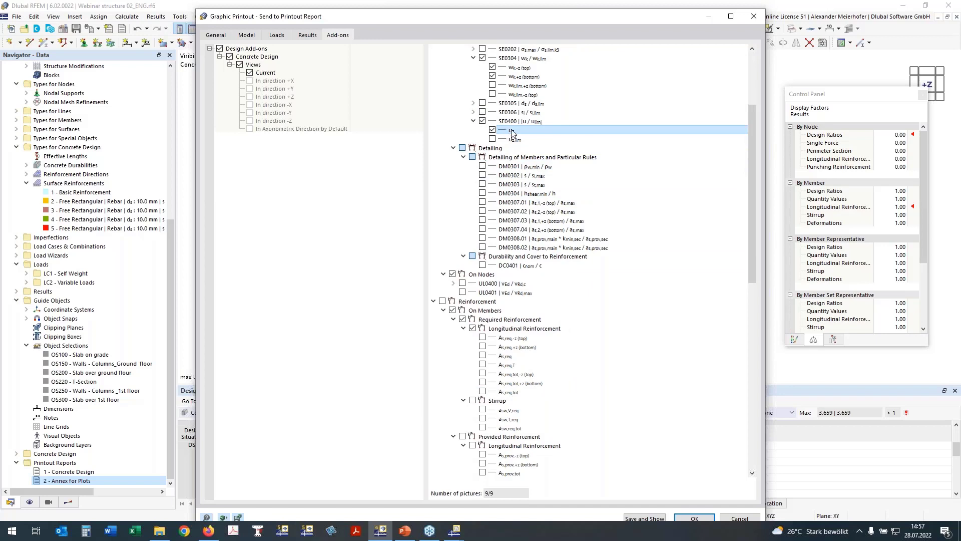
pyautogui.click(453, 149)
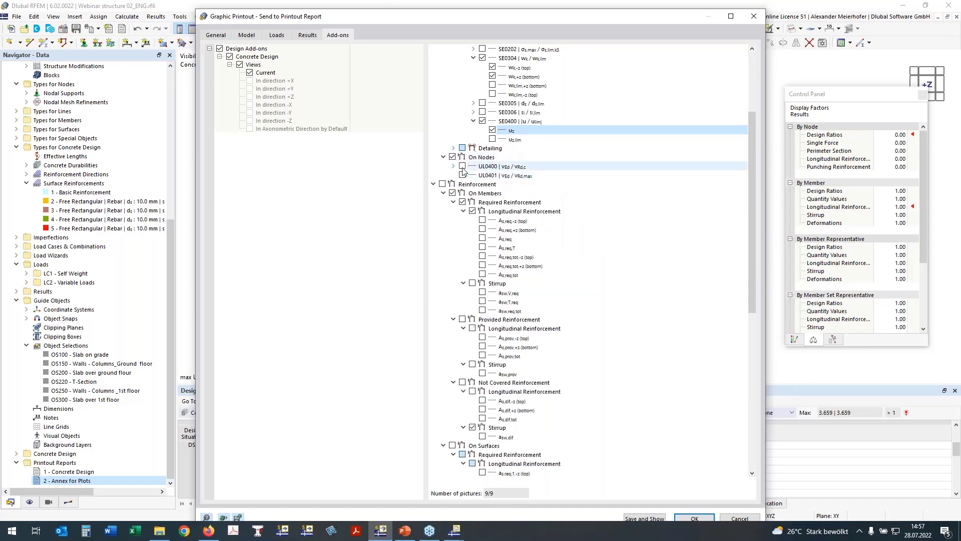
pyautogui.click(462, 170)
pyautogui.press('space')
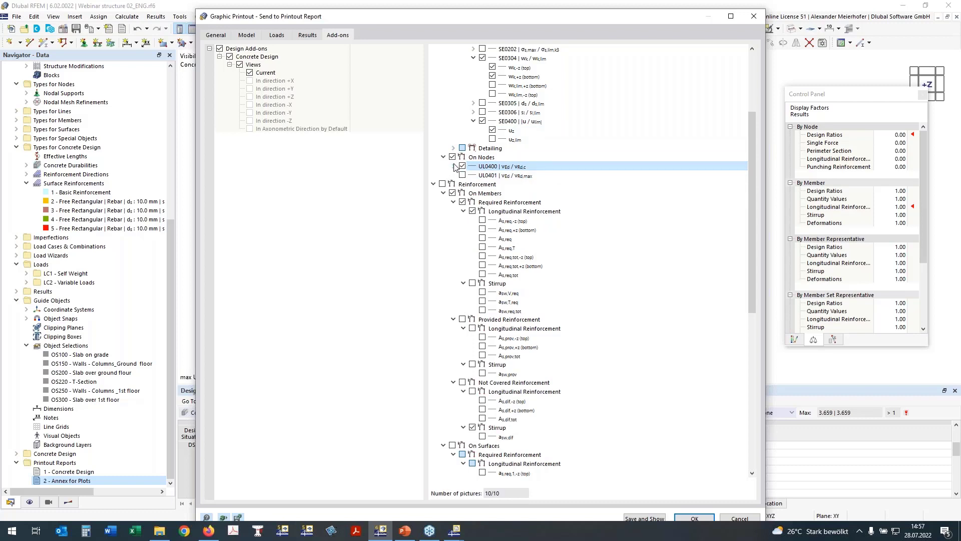
pyautogui.click(453, 167)
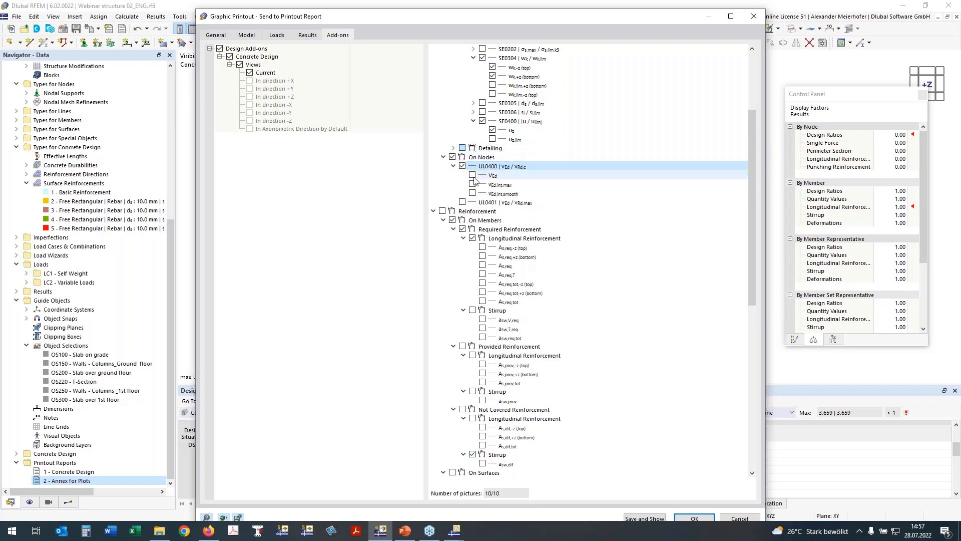
pyautogui.click(493, 176)
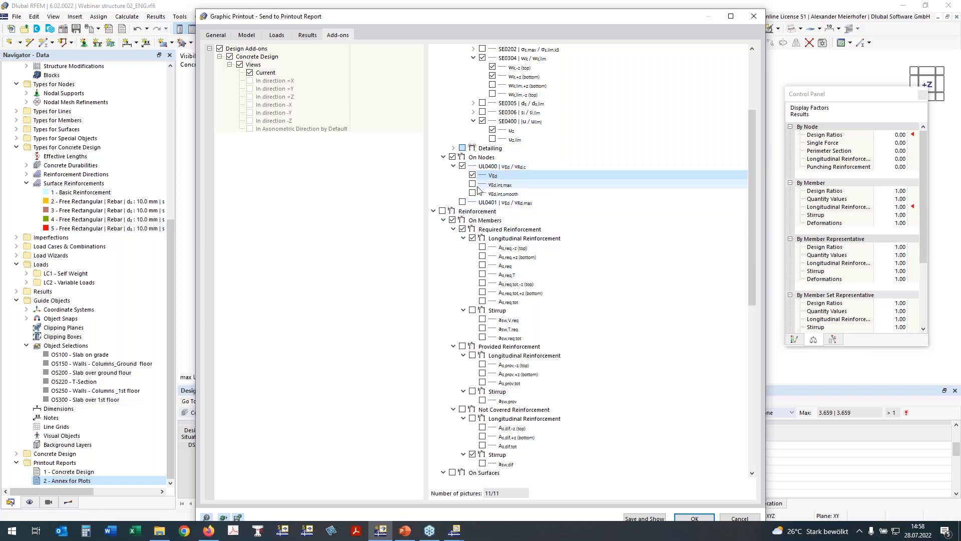
# Step: Include the required longitudinal surface reinforcement as,req in directions 1 and 2, top and bottom, leaving out member reinforcement
pyautogui.click(442, 211)
pyautogui.click(452, 220)
pyautogui.click(444, 221)
pyautogui.click(452, 230)
pyautogui.click(482, 257)
pyautogui.click(482, 266)
pyautogui.click(483, 275)
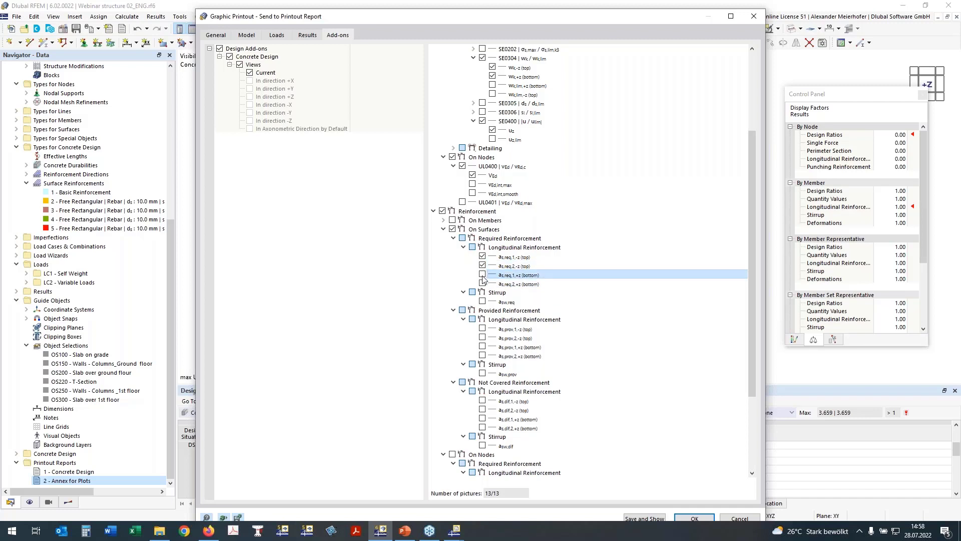
pyautogui.click(483, 275)
pyautogui.click(482, 284)
# Step: Include the provided longitudinal surface reinforcement as,prov in directions 1 and 2, top and bottom, in the multi print
pyautogui.scroll(-2, 483, 300)
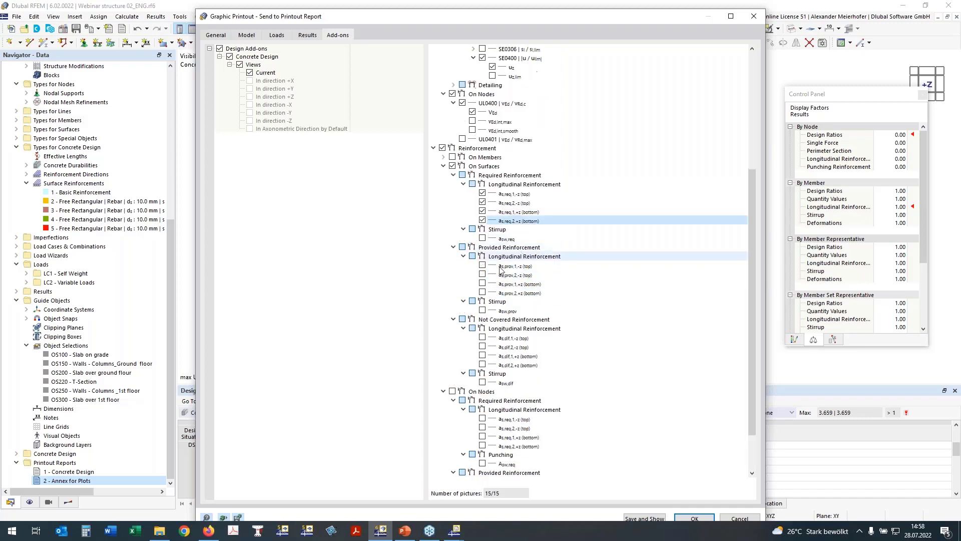
pyautogui.click(483, 266)
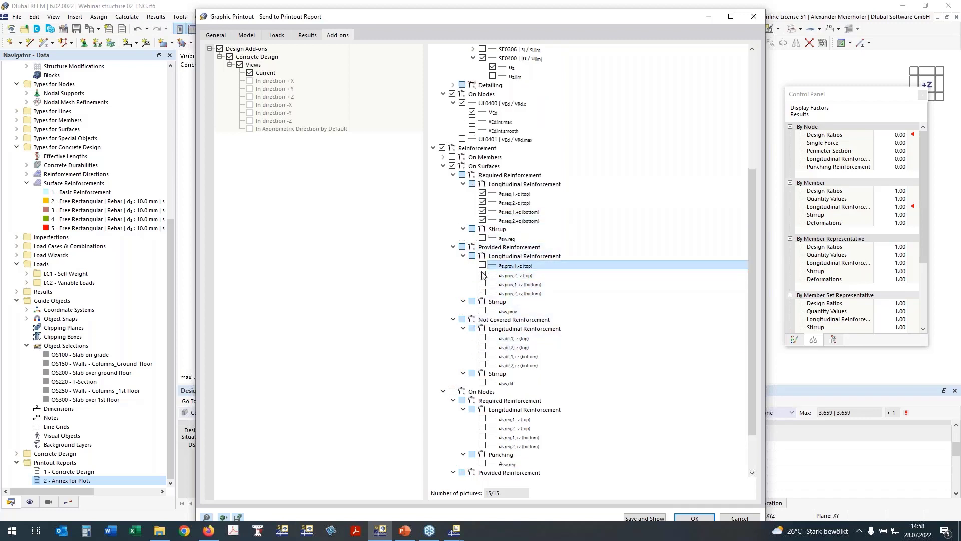
pyautogui.click(482, 275)
pyautogui.click(482, 284)
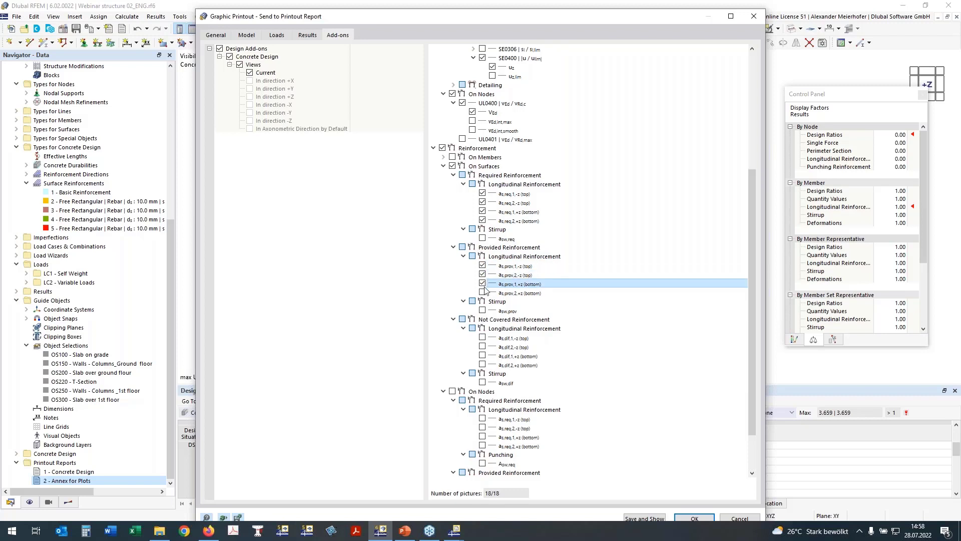
pyautogui.click(482, 293)
pyautogui.scroll(1, 450, 225)
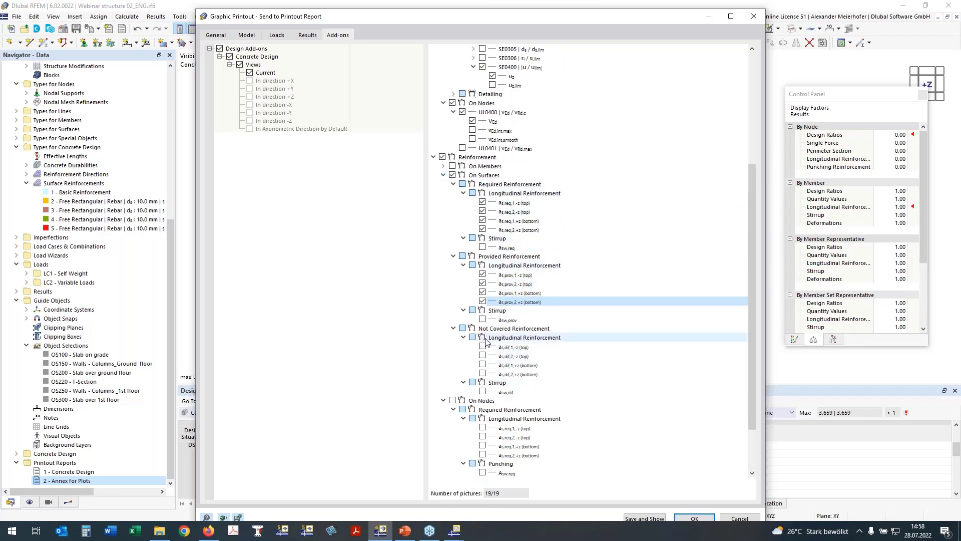
# Step: Add the required nodal reinforcement as,req in directions 1 and 2 (top) to the multi print, and save and show the report
pyautogui.click(452, 400)
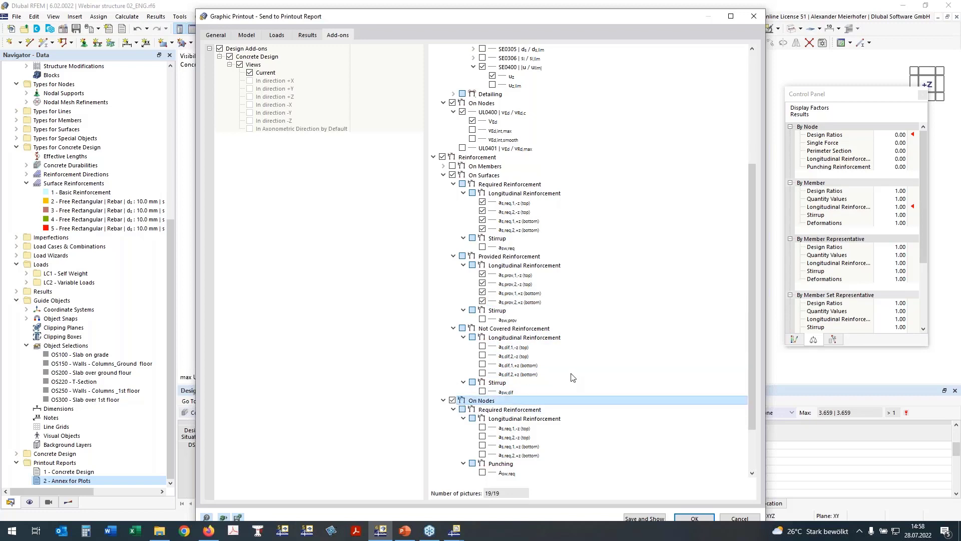
pyautogui.scroll(-3, 572, 377)
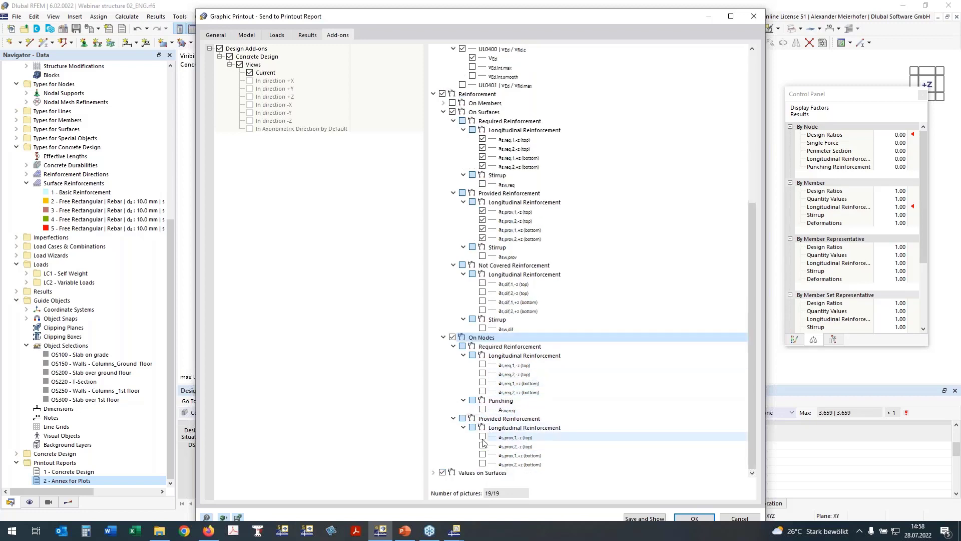
pyautogui.click(482, 364)
pyautogui.click(484, 374)
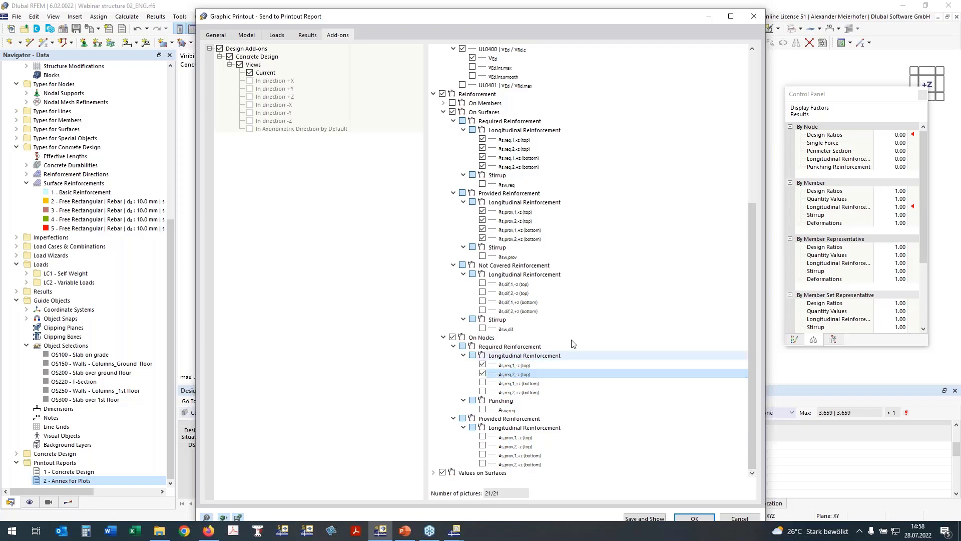
pyautogui.click(654, 518)
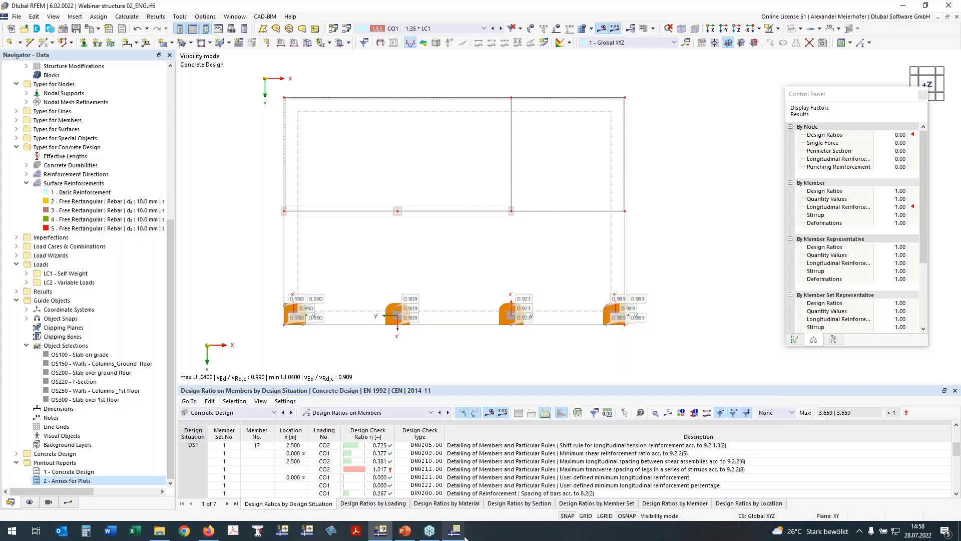
# Step: View the 2 - Annex for Plots report in a reduced window and return to the RFEM model
pyautogui.moveTo(456, 531)
pyautogui.click(501, 482)
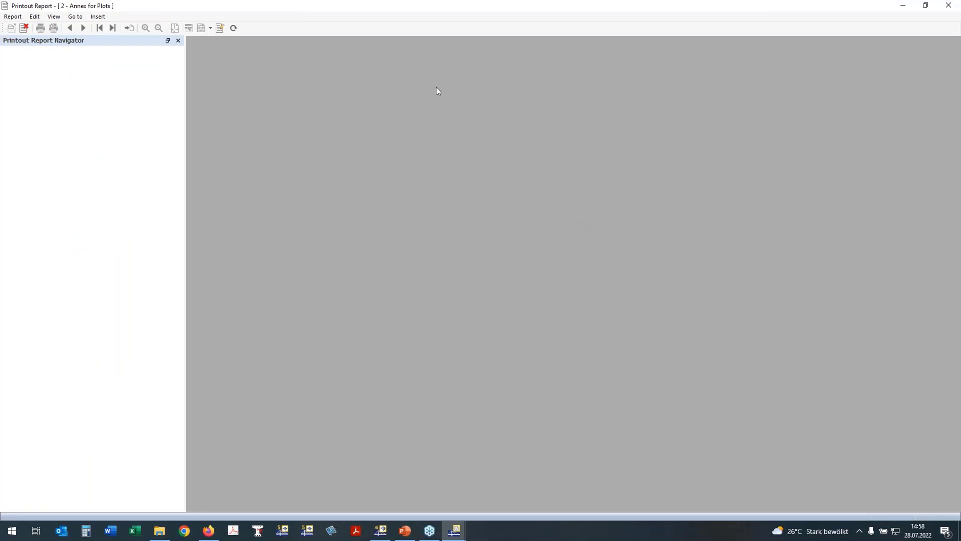
pyautogui.doubleClick(433, 16)
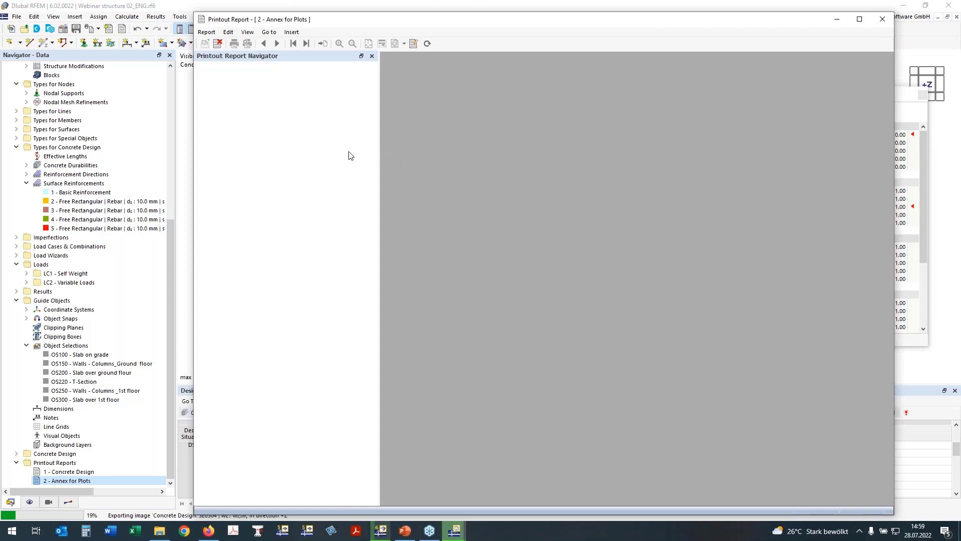
pyautogui.click(382, 531)
# Step: Switch to the 1 - Concrete Design printout report and look through its pages up to the UL0101.01 graphic
pyautogui.moveTo(454, 531)
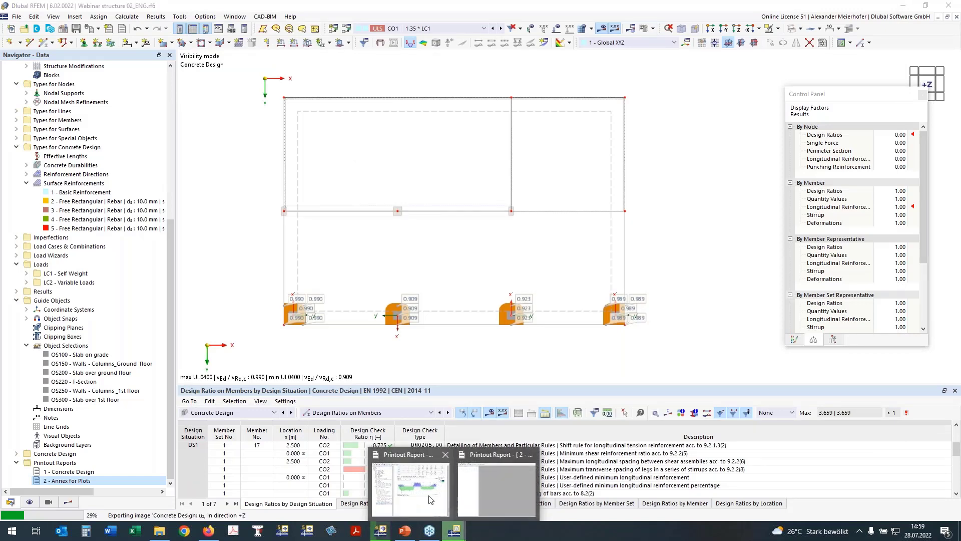
pyautogui.click(409, 488)
pyautogui.scroll(-3, 518, 278)
pyautogui.scroll(-8, 518, 277)
pyautogui.scroll(-13, 341, 245)
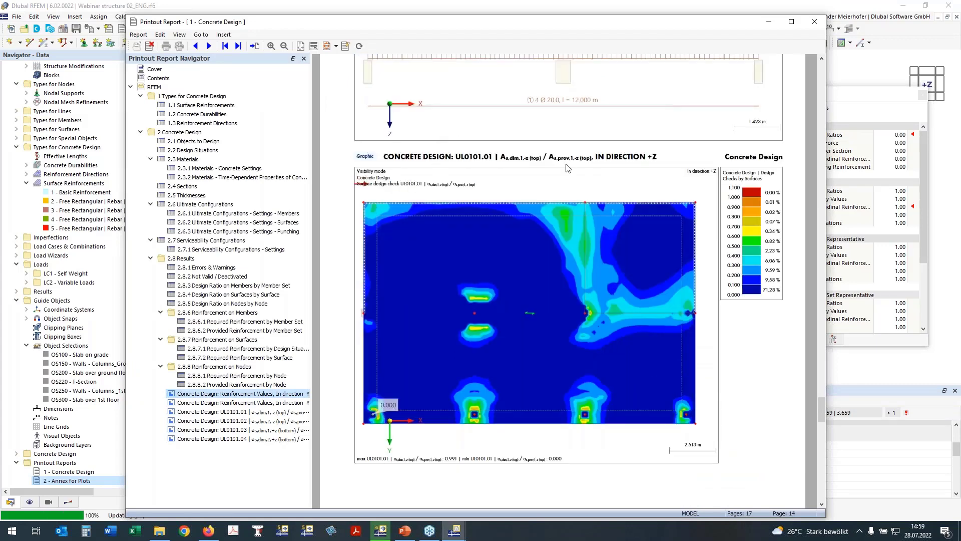
pyautogui.scroll(-2, 518, 58)
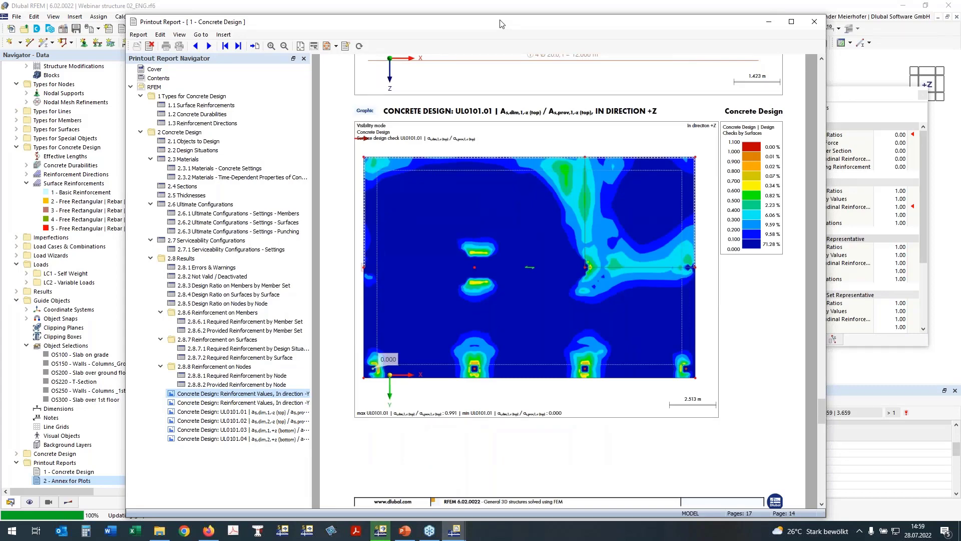
pyautogui.moveTo(501, 23); pyautogui.dragTo(452, 13)
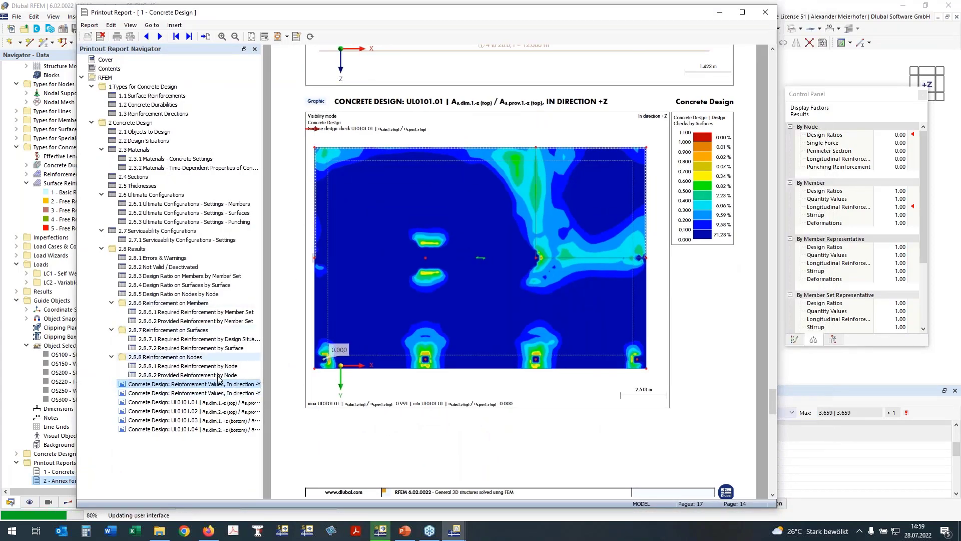
# Step: Examine the beam reinforcement graphic and the surface design check graphics from UL0101.01 onward in the Concrete Design report
pyautogui.click(198, 394)
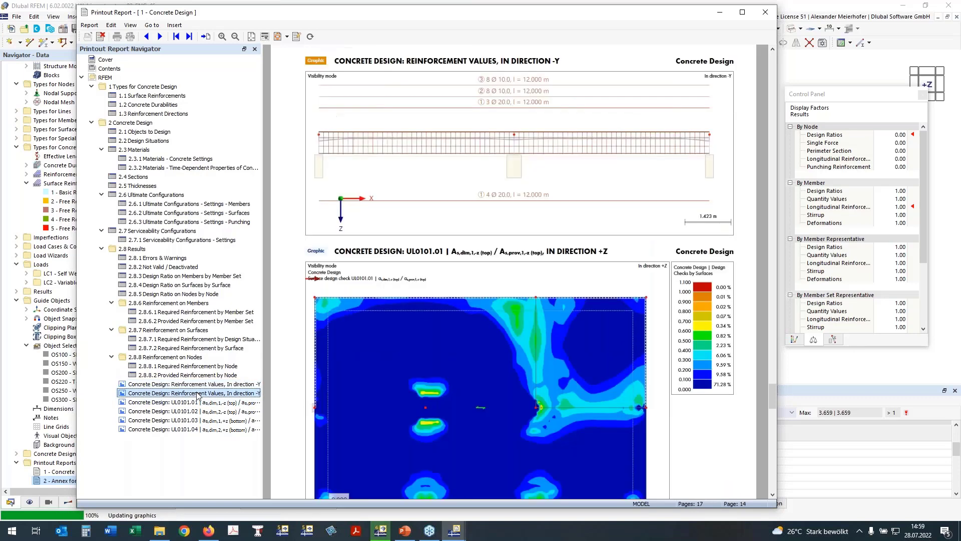
pyautogui.scroll(-2, 413, 323)
pyautogui.scroll(-1, 413, 321)
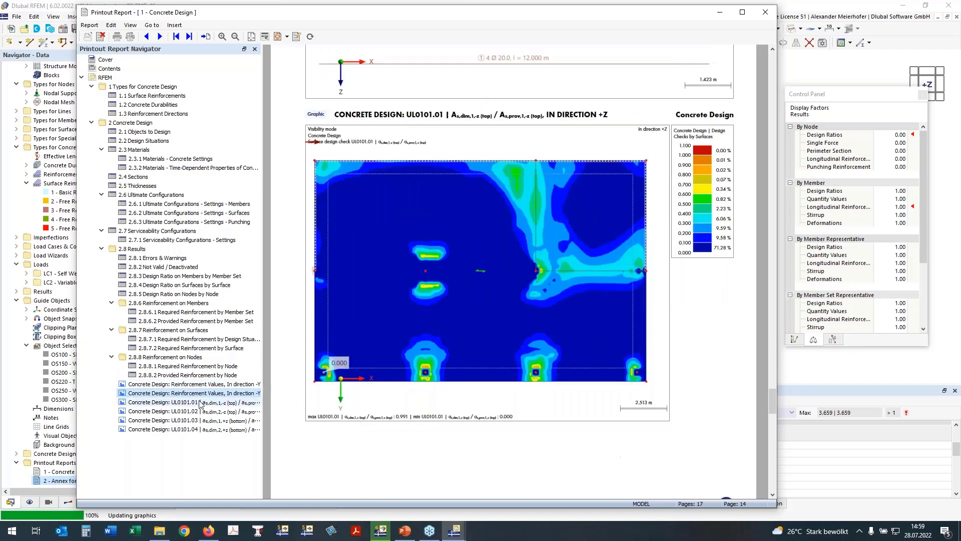
pyautogui.click(200, 402)
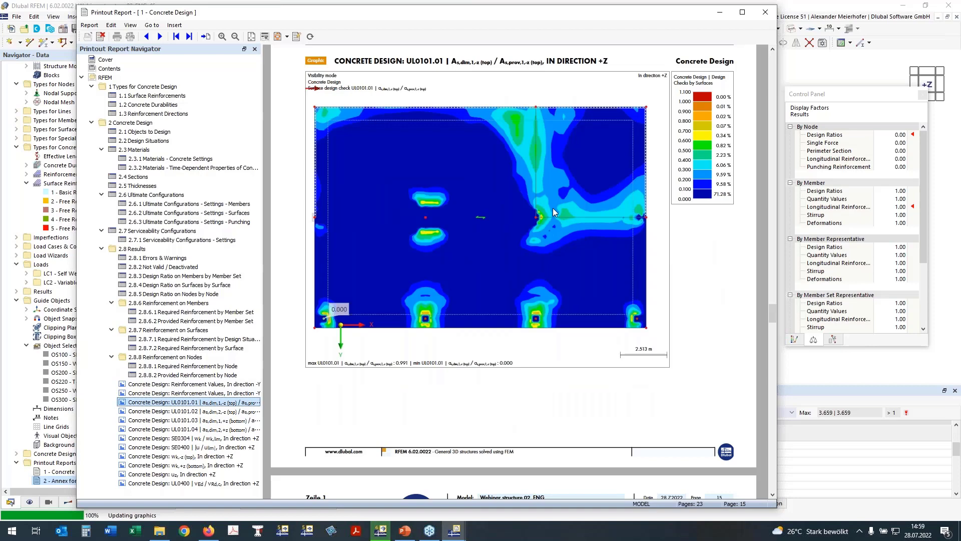
pyautogui.scroll(-7, 551, 209)
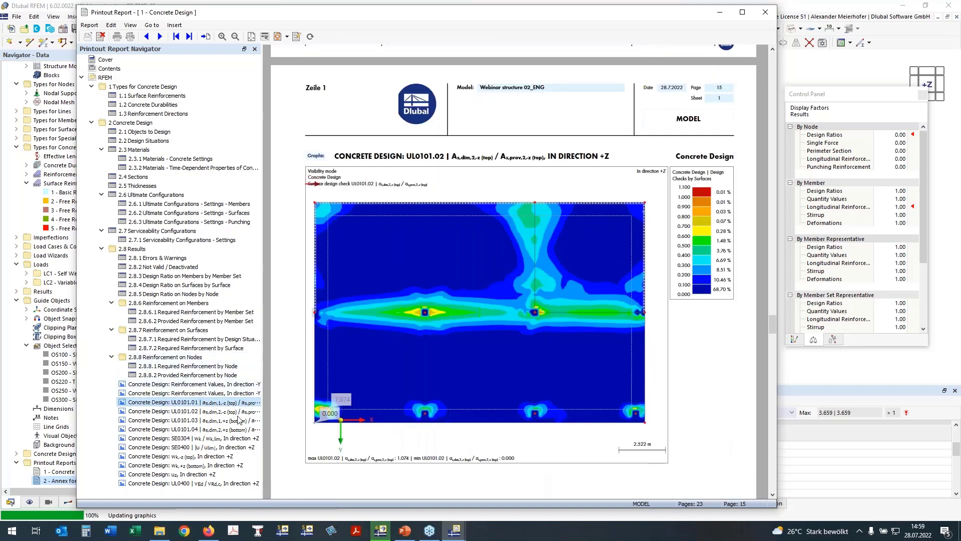
pyautogui.scroll(-10, 486, 303)
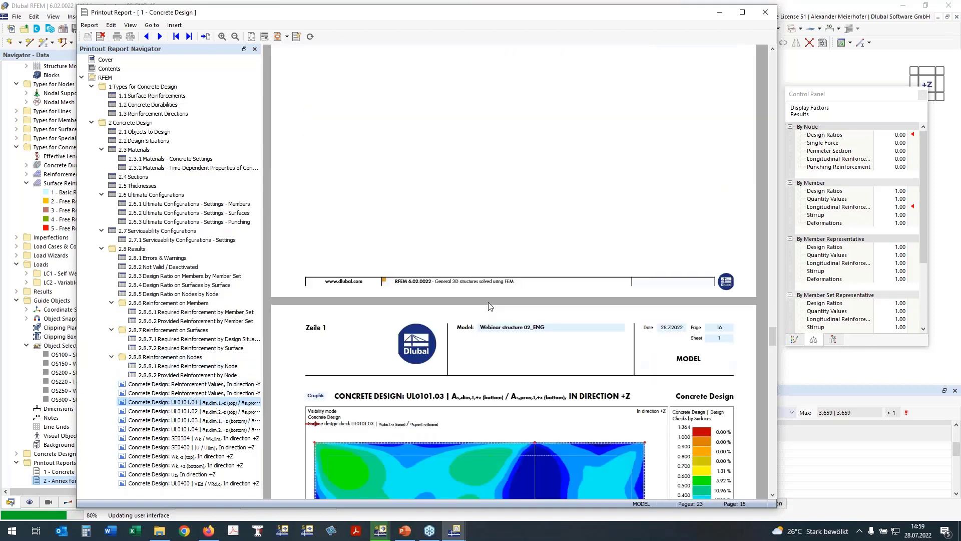
pyautogui.scroll(-12, 359, 320)
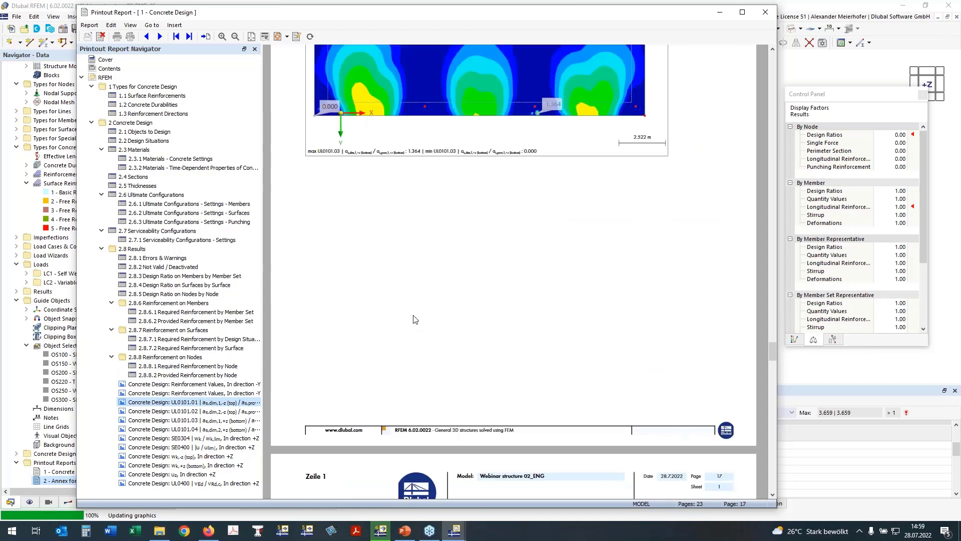
pyautogui.scroll(-10, 415, 319)
# Step: Examine the SE0304, SE0400 and crack width wk graphics in the report, and minimize the report window
pyautogui.click(183, 440)
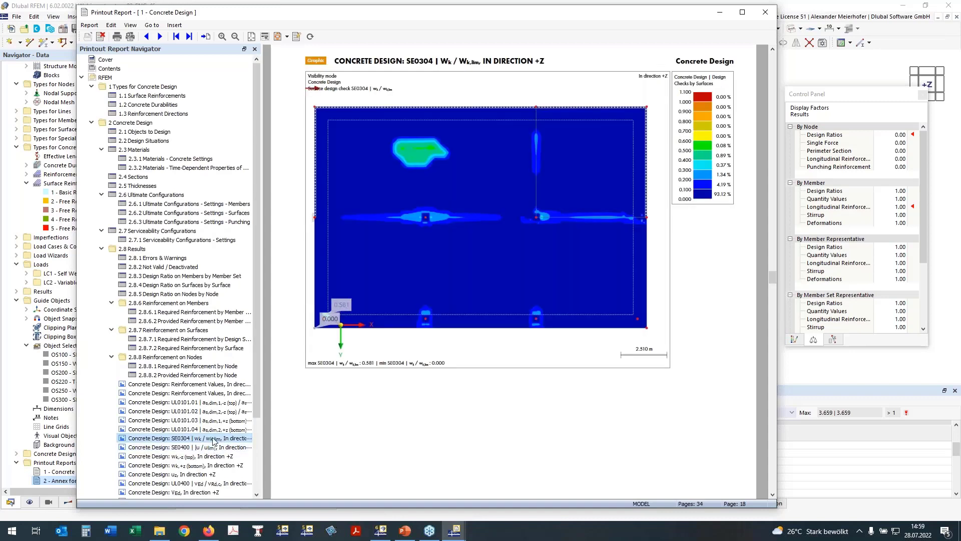
pyautogui.click(200, 448)
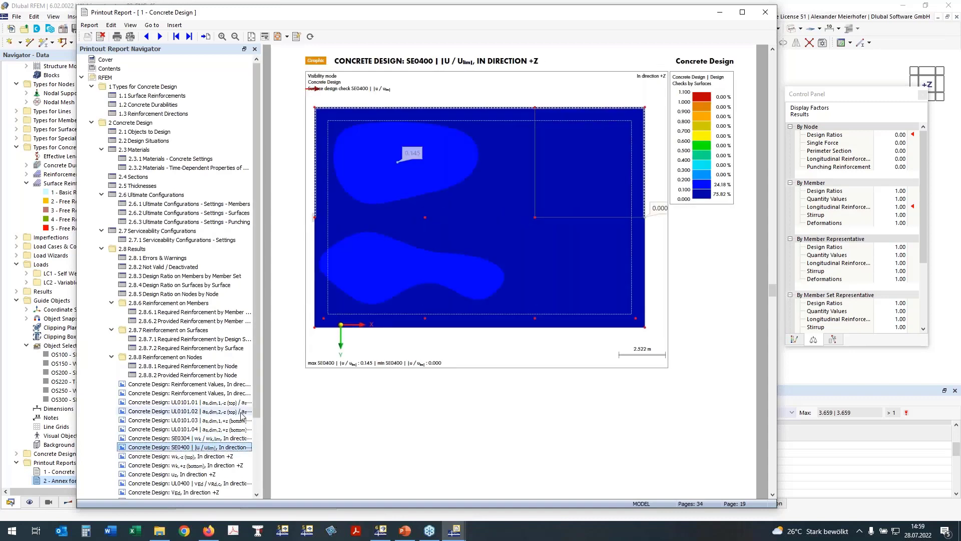
pyautogui.click(190, 458)
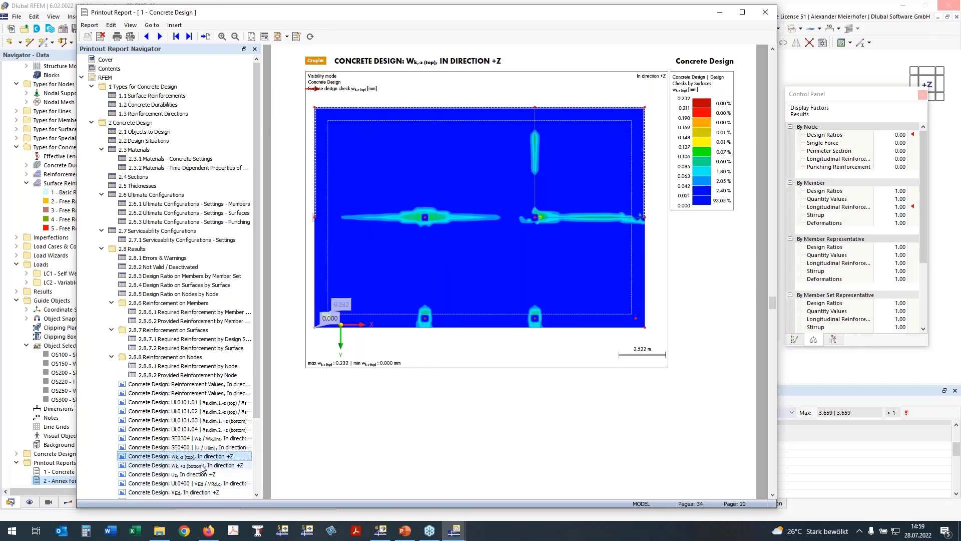
pyautogui.click(169, 467)
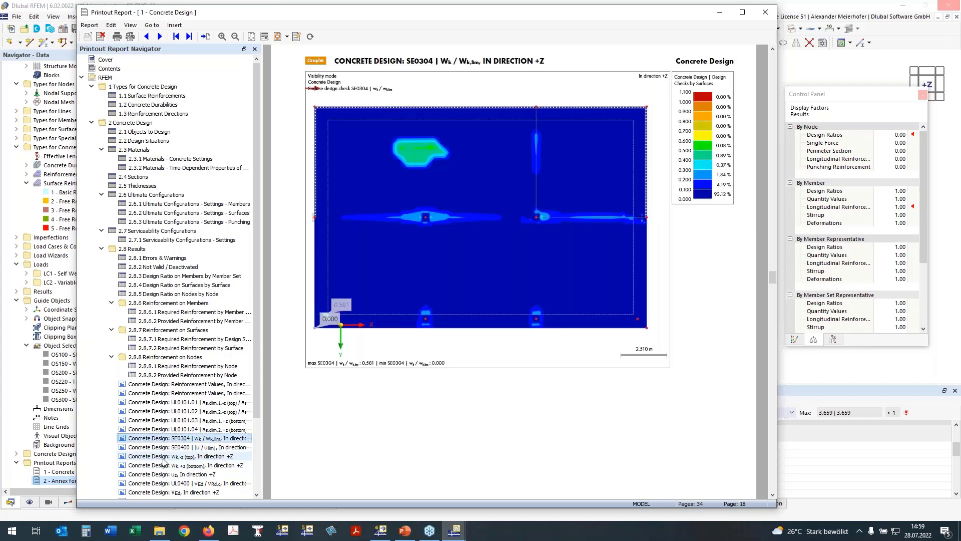
pyautogui.press('Down')
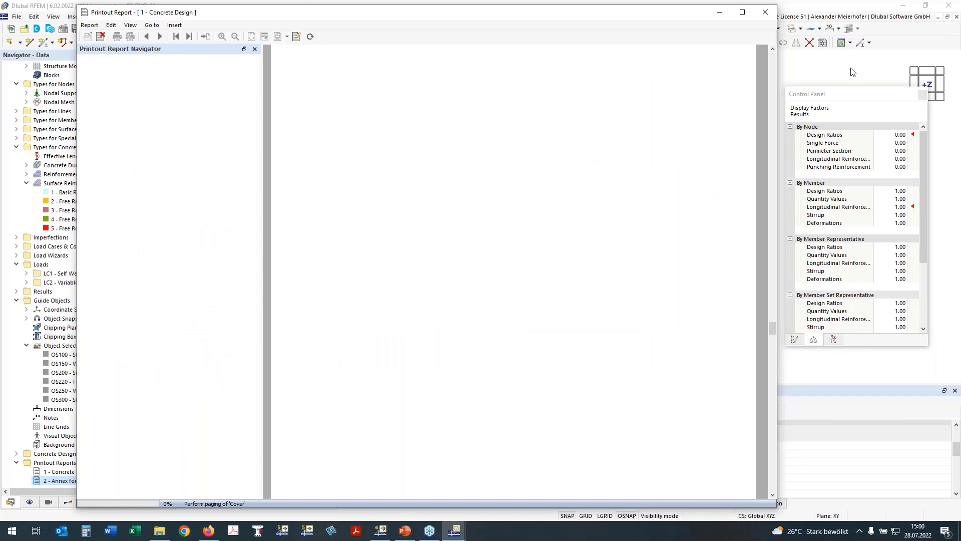
pyautogui.click(719, 13)
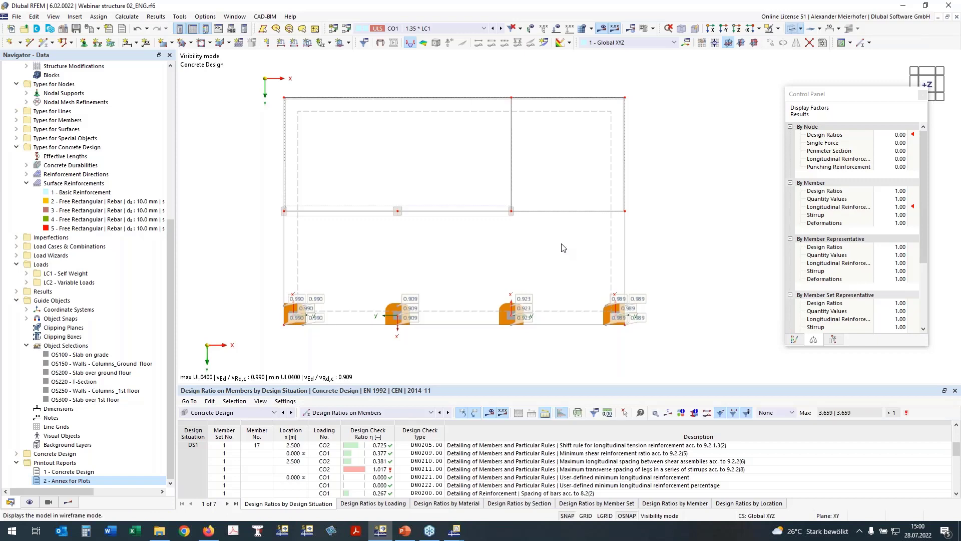
# Step: Display the model as transparent solids and cancel visibility mode to show the entire structure
pyautogui.keyDown('ctrl'); pyautogui.moveTo(563, 248); pyautogui.dragTo(474, 282, button='middle'); pyautogui.keyUp('ctrl')
pyautogui.scroll(-1, 474, 281)
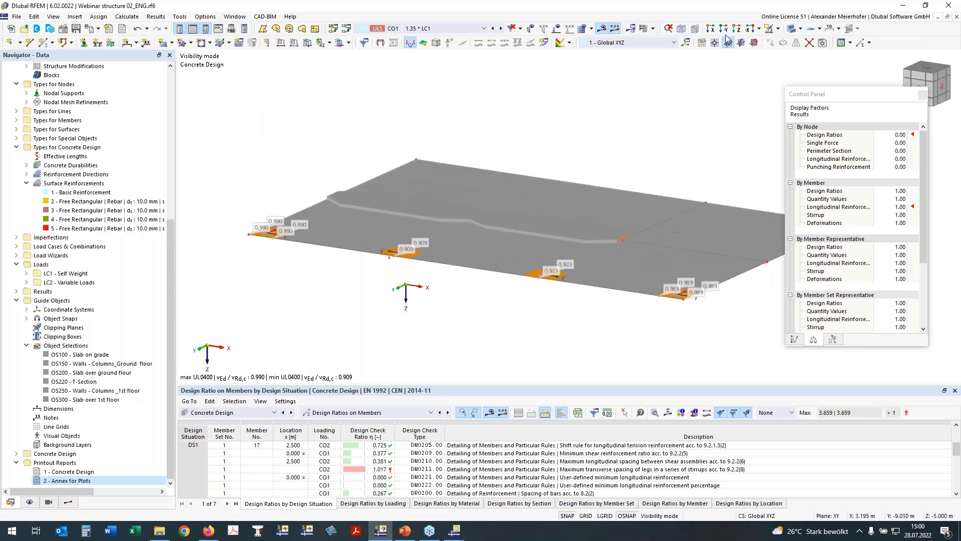
pyautogui.click(791, 29)
pyautogui.keyDown('ctrl'); pyautogui.moveTo(357, 270); pyautogui.dragTo(655, 117, button='middle'); pyautogui.keyUp('ctrl')
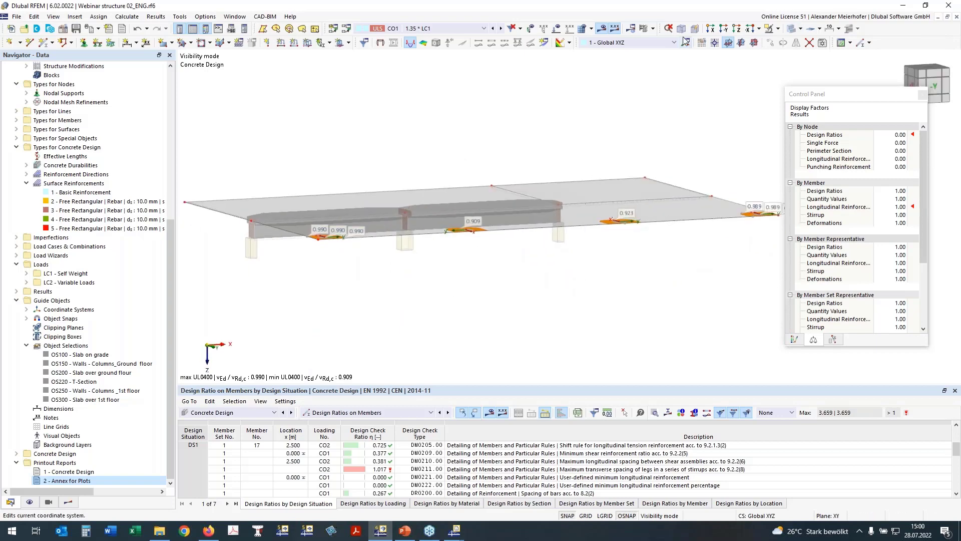
pyautogui.keyDown('ctrl'); pyautogui.moveTo(673, 63); pyautogui.dragTo(571, 163, button='middle'); pyautogui.keyUp('ctrl')
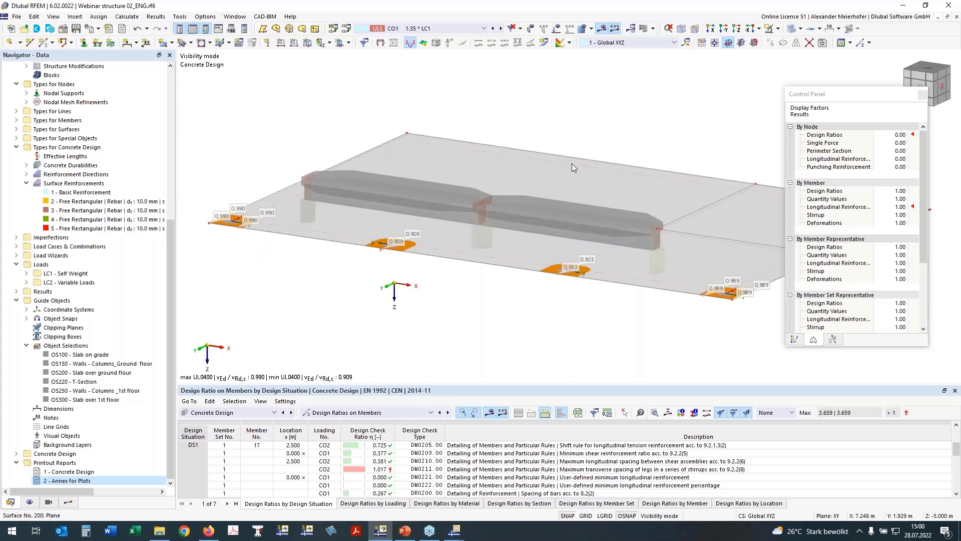
pyautogui.click(778, 30)
pyautogui.click(779, 95)
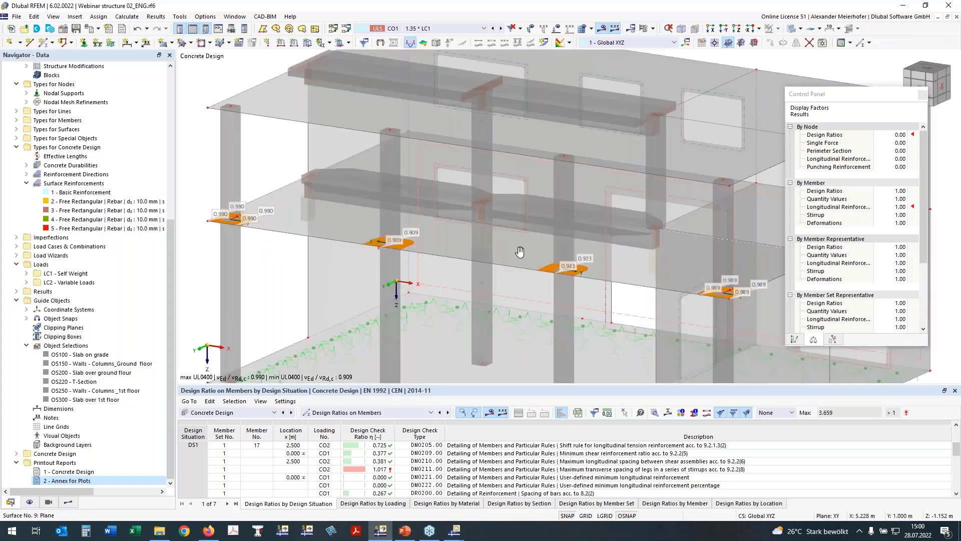
# Step: Select the slab on grade at the base of the structure with a selection window in a side view
pyautogui.keyDown('ctrl'); pyautogui.moveTo(520, 252); pyautogui.dragTo(583, 186, button='middle'); pyautogui.keyUp('ctrl')
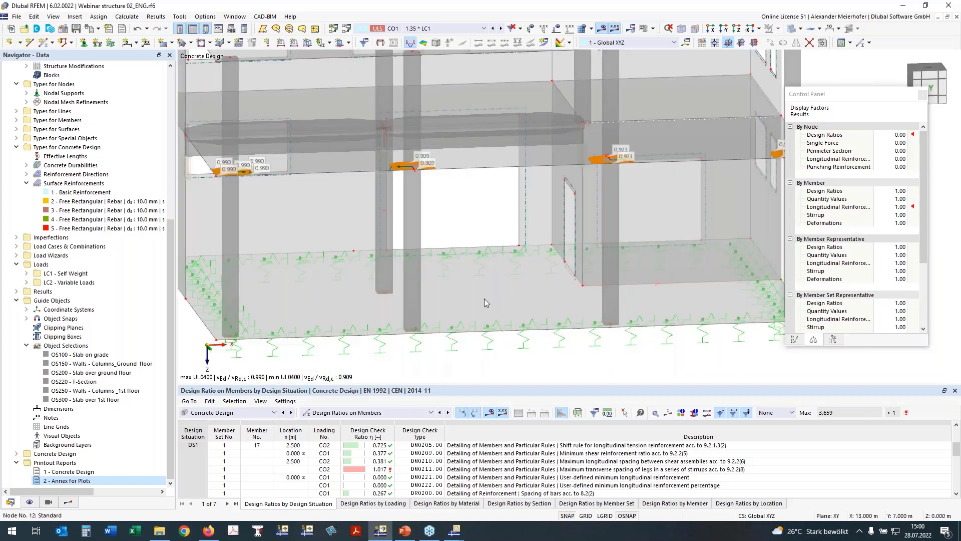
pyautogui.scroll(-2, 484, 298)
pyautogui.keyDown('ctrl'); pyautogui.moveTo(558, 311); pyautogui.dragTo(514, 277, button='middle'); pyautogui.keyUp('ctrl')
pyautogui.scroll(-3, 515, 276)
pyautogui.moveTo(279, 251); pyautogui.dragTo(688, 297)
pyautogui.rightClick(372, 285)
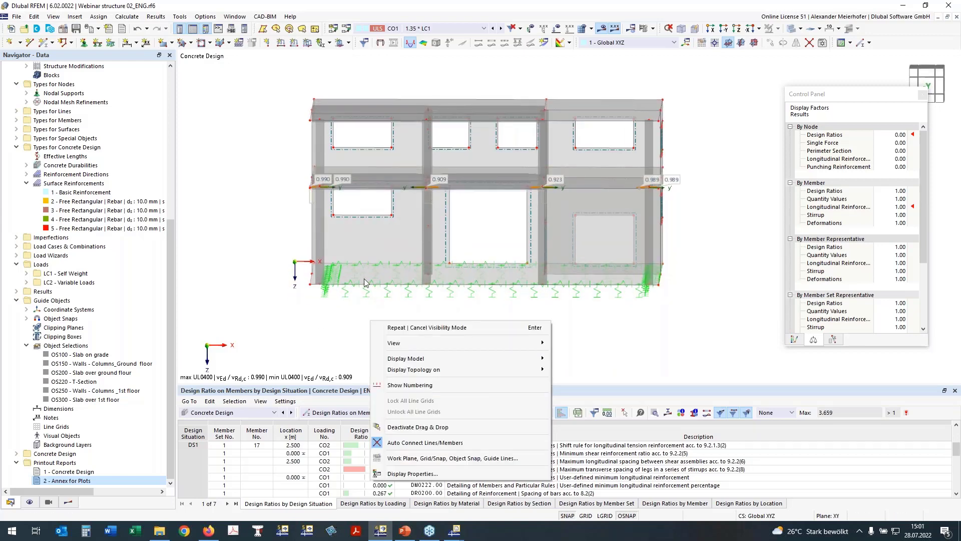
pyautogui.click(388, 326)
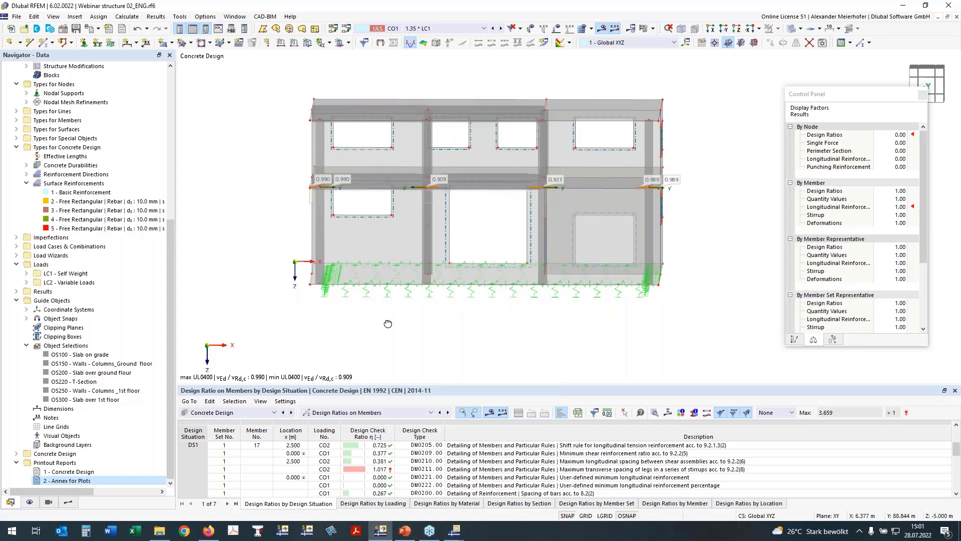
pyautogui.moveTo(388, 324)
pyautogui.keyDown('ctrl'); pyautogui.mouseDown(button='middle')
pyautogui.moveTo(374, 320)
pyautogui.moveTo(384, 315)
pyautogui.mouseUp(button='middle'); pyautogui.keyUp('ctrl')
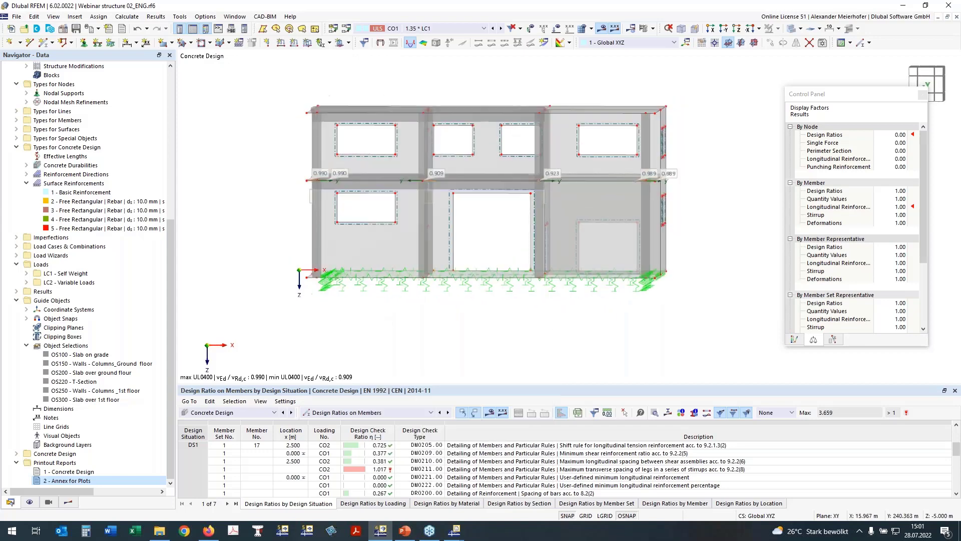
pyautogui.moveTo(295, 261); pyautogui.dragTo(704, 294)
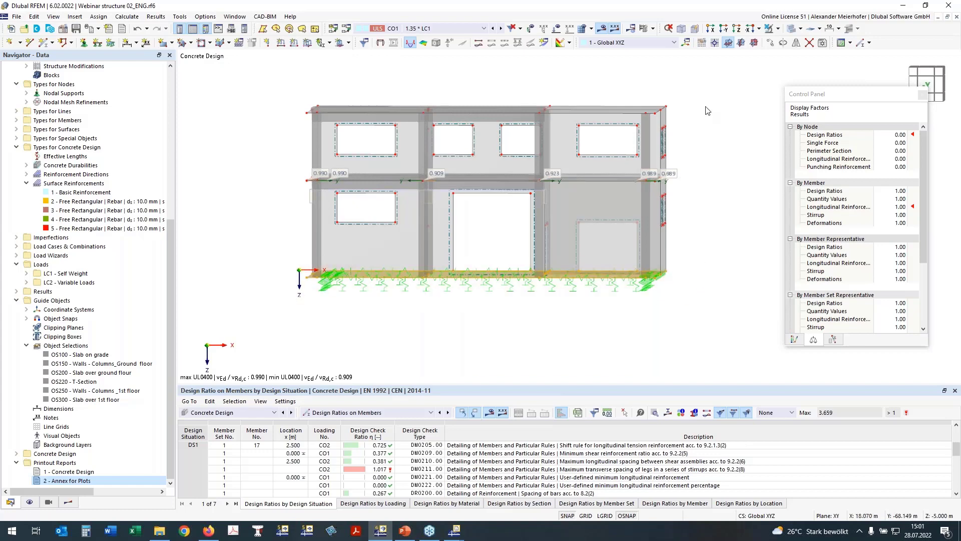
# Step: Isolate the selected slab on grade in visibility mode and view it in the Z-direction
pyautogui.click(779, 28)
pyautogui.click(779, 44)
pyautogui.keyDown('ctrl'); pyautogui.moveTo(421, 200); pyautogui.dragTo(554, 282, button='middle'); pyautogui.keyUp('ctrl')
pyautogui.click(737, 29)
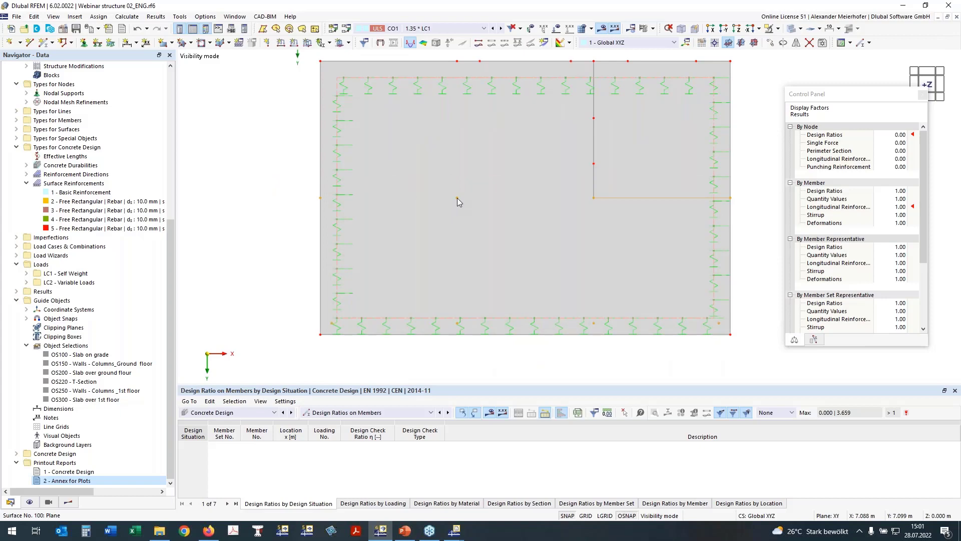
# Step: Activate punching design for the selected slab nodes and accept deleting the existing Concrete Design results
pyautogui.rightClick(457, 199)
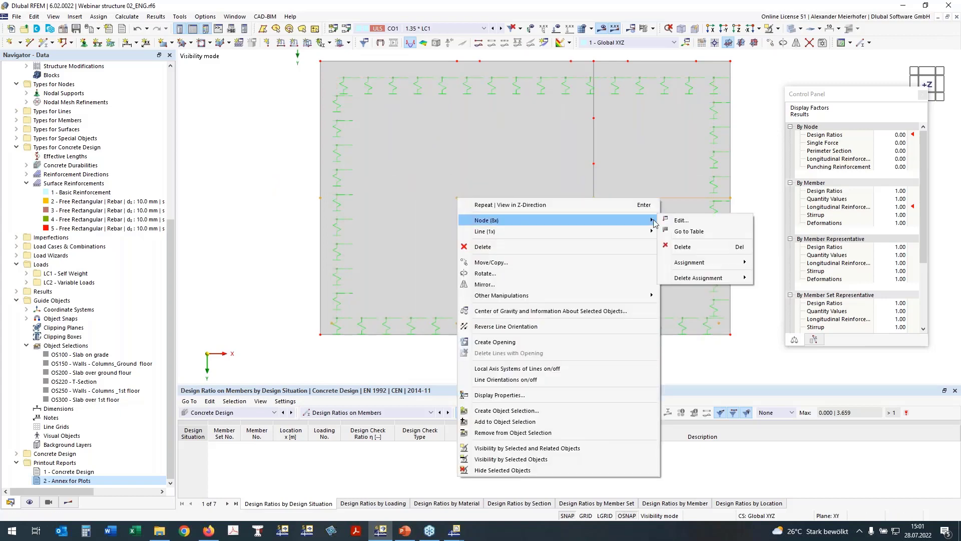
pyautogui.click(680, 220)
pyautogui.click(637, 439)
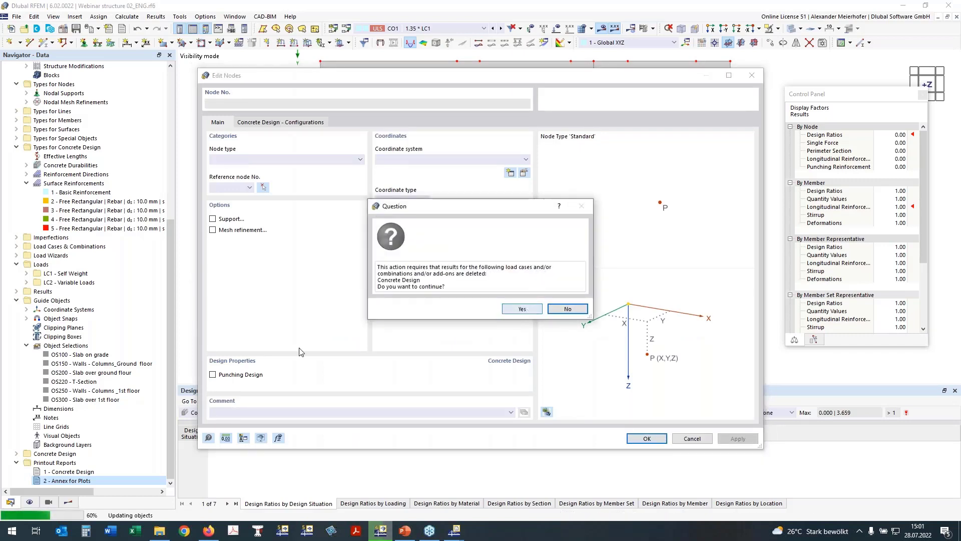
pyautogui.click(522, 309)
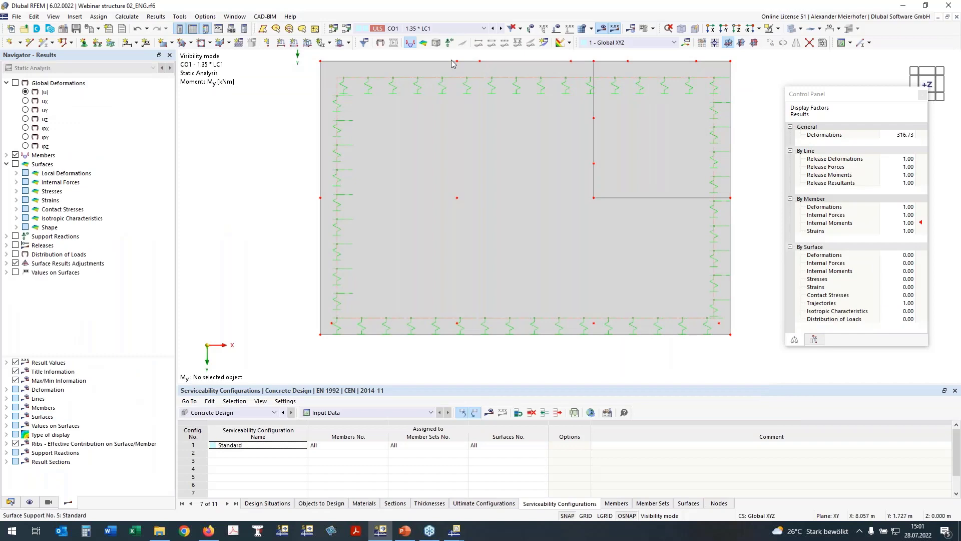
# Step: Assign the Basic Reinforcement surface reinforcement to surface 100 in addition to surface 200
pyautogui.click(10, 502)
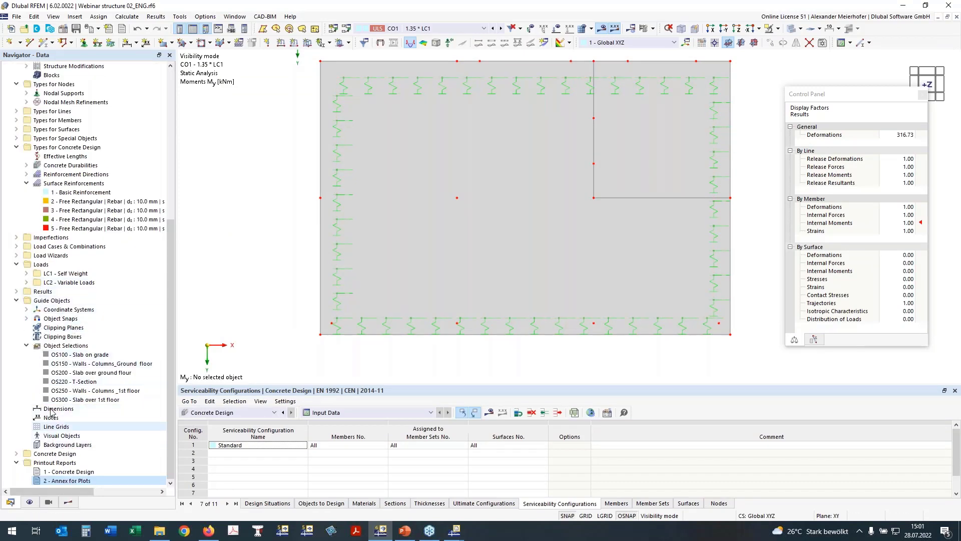
pyautogui.doubleClick(65, 193)
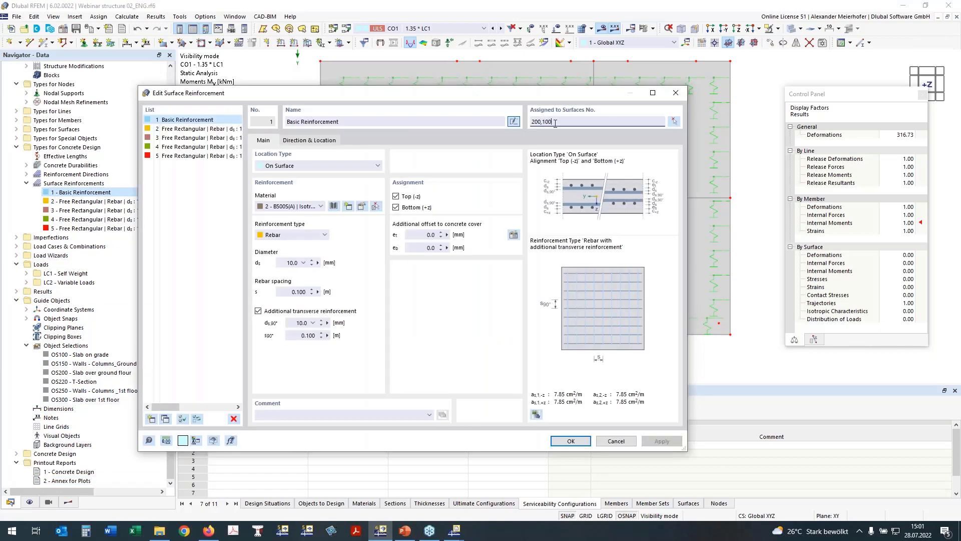
pyautogui.click(570, 439)
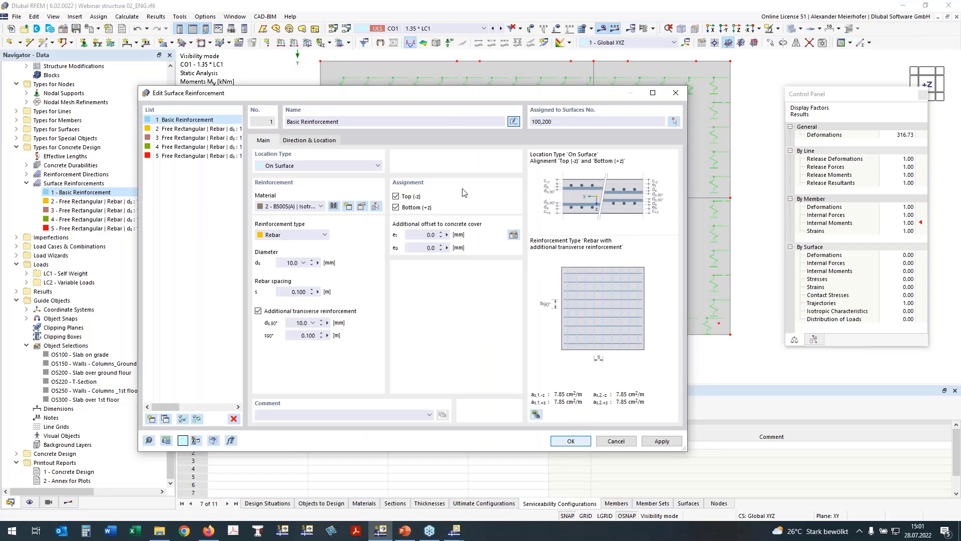
pyautogui.click(570, 442)
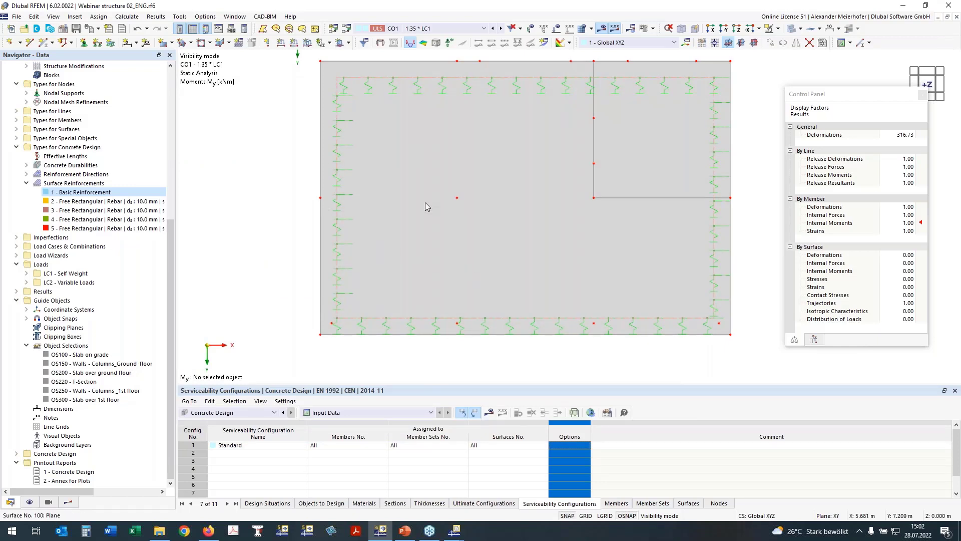
# Step: Cancel visibility mode to show the whole structure in a perspective view of its base
pyautogui.keyDown('ctrl'); pyautogui.moveTo(301, 243); pyautogui.dragTo(315, 157, button='middle'); pyautogui.keyUp('ctrl')
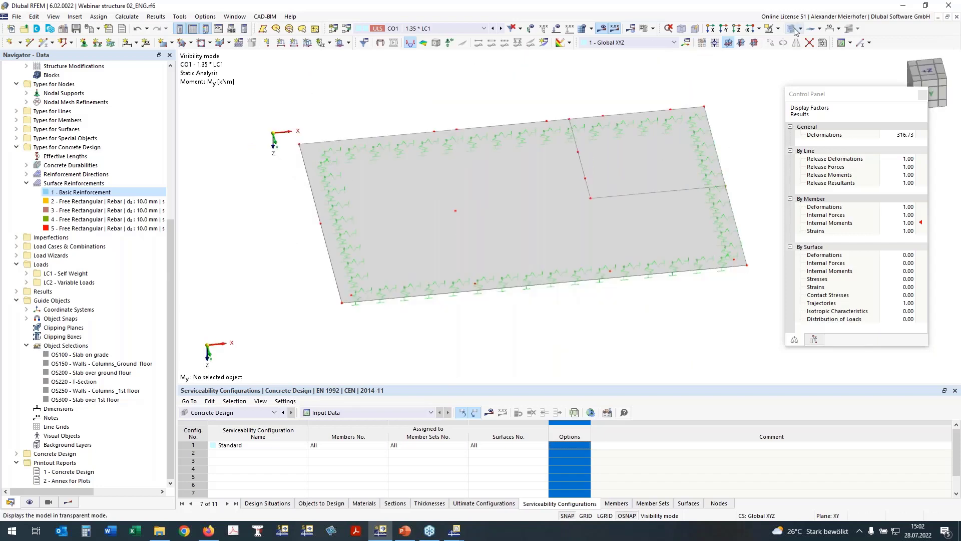
pyautogui.click(778, 29)
pyautogui.click(808, 95)
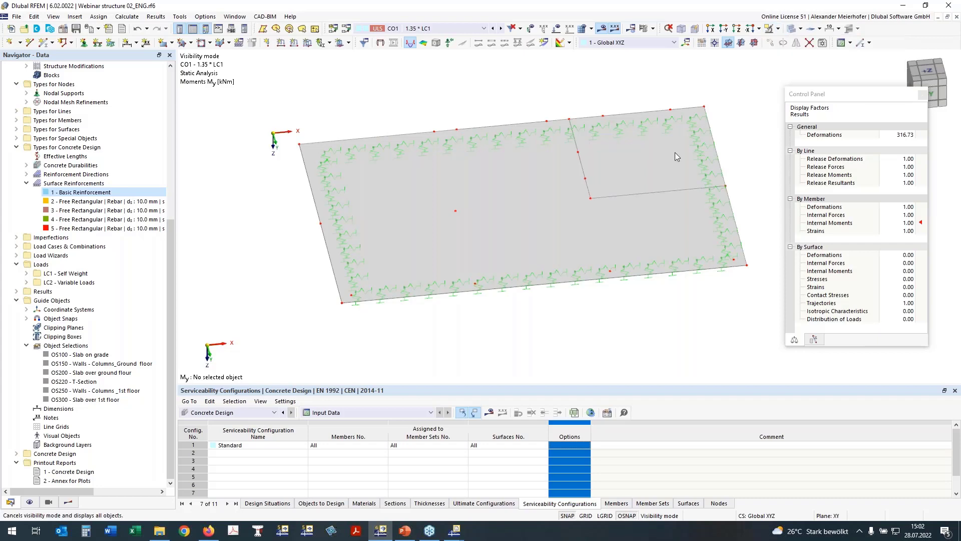
pyautogui.keyDown('ctrl'); pyautogui.moveTo(392, 331); pyautogui.dragTo(446, 303, button='middle'); pyautogui.keyUp('ctrl')
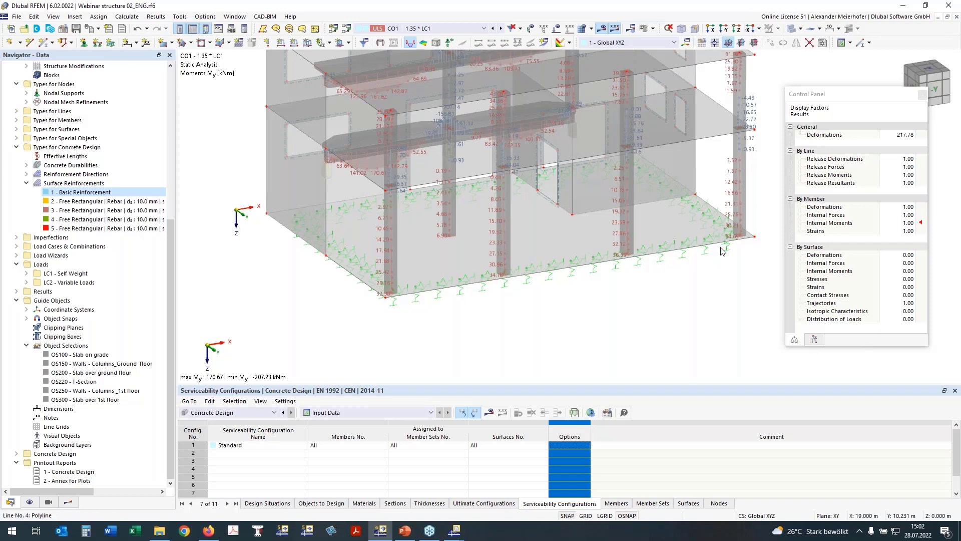
pyautogui.keyDown('ctrl'); pyautogui.moveTo(721, 252); pyautogui.dragTo(703, 237, button='middle'); pyautogui.keyUp('ctrl')
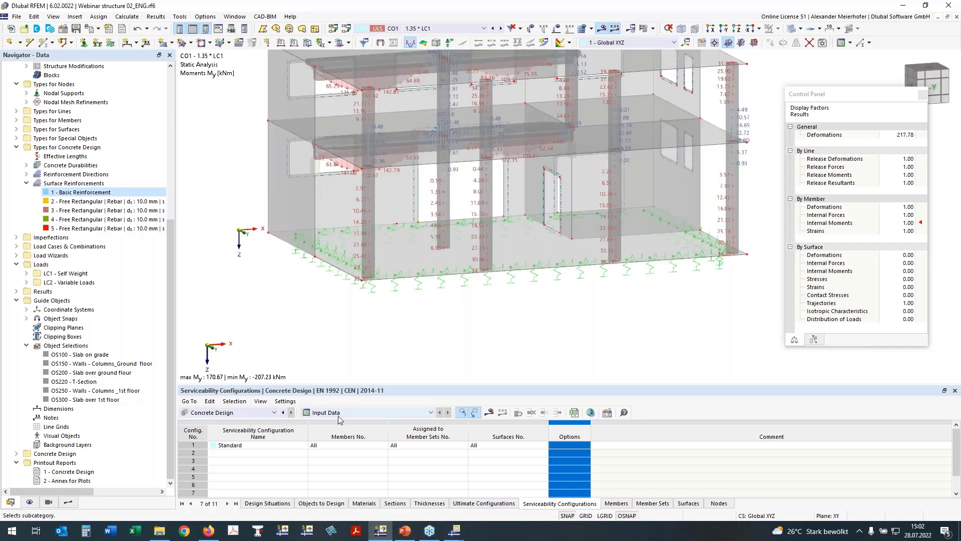
# Step: Remove members 17,18 and surface 200 from the Concrete Design objects to design
pyautogui.click(332, 504)
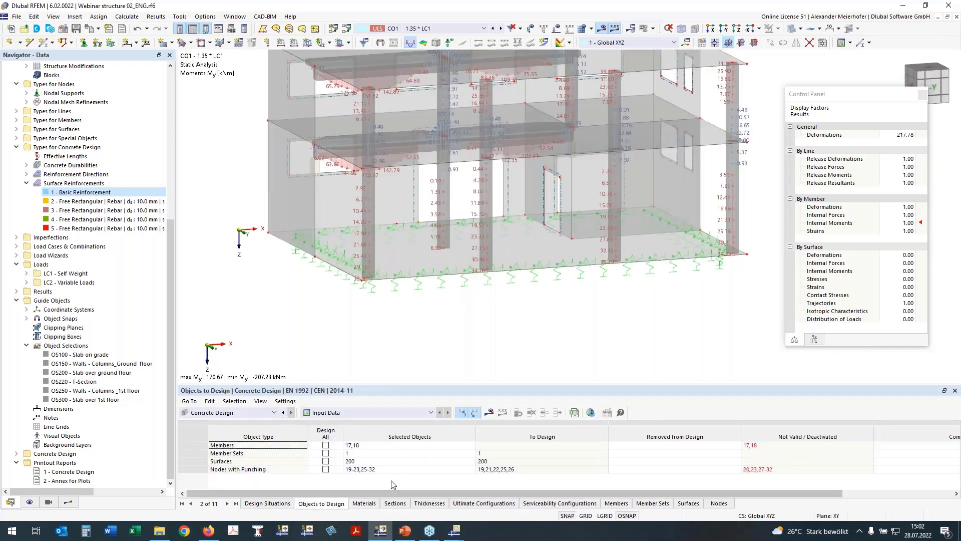
pyautogui.click(360, 446)
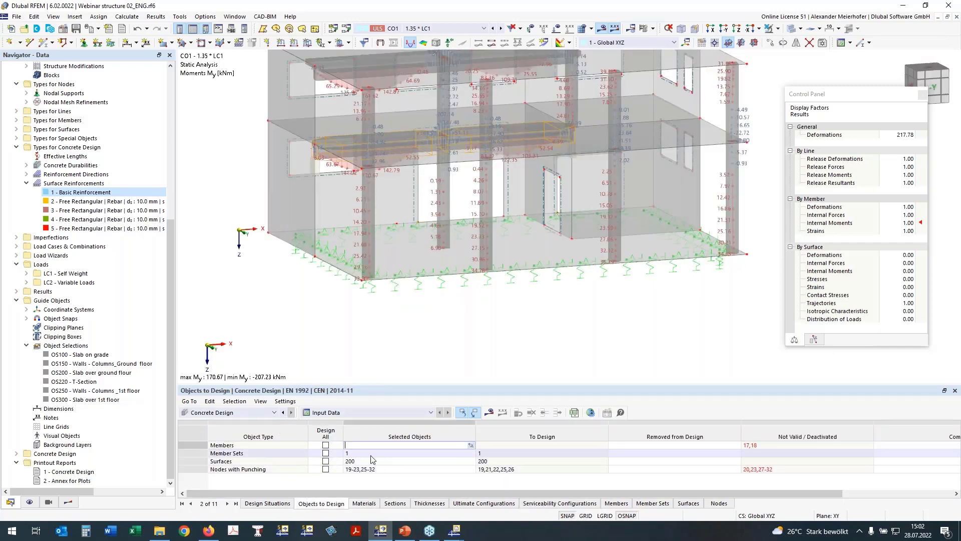
pyautogui.click(368, 454)
pyautogui.press('Delete')
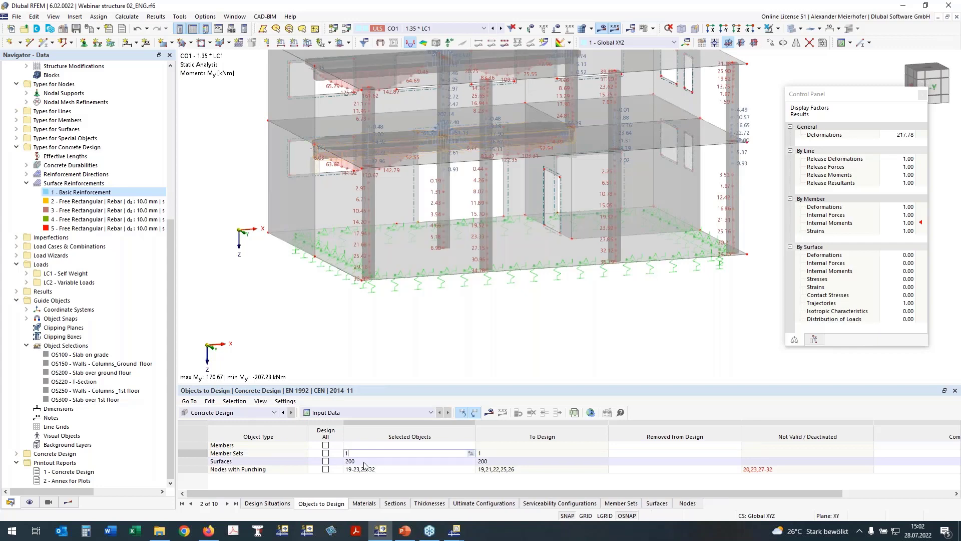
pyautogui.click(362, 461)
pyautogui.press('Delete')
# Step: Replace the nodes with punching by the slab-on-grade nodes 5,7,10-12,14,16,34, window-selecting them in a wireframe side view
pyautogui.click(430, 470)
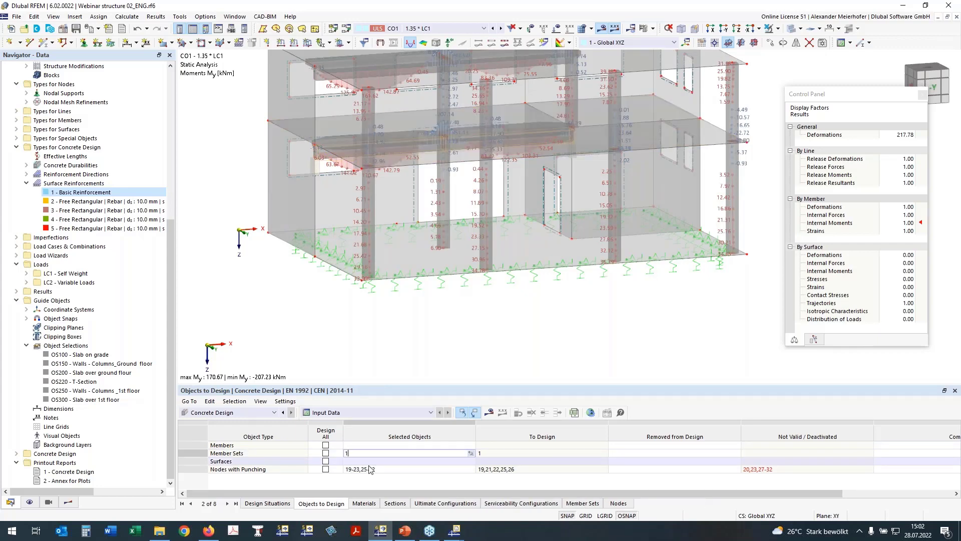
pyautogui.click(470, 469)
pyautogui.keyDown('ctrl'); pyautogui.moveTo(358, 342); pyautogui.dragTo(505, 329, button='middle'); pyautogui.keyUp('ctrl')
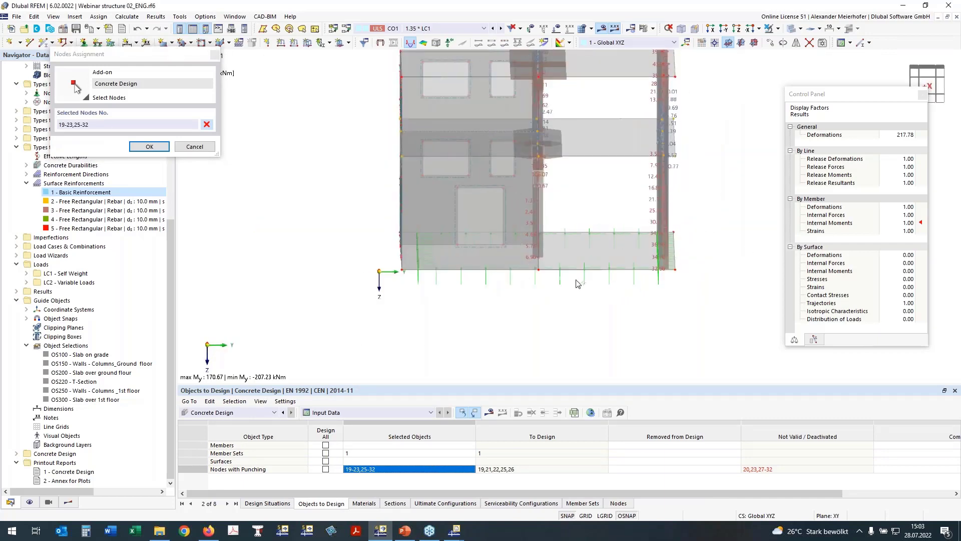
pyautogui.click(787, 29)
pyautogui.moveTo(520, 215); pyautogui.dragTo(669, 293)
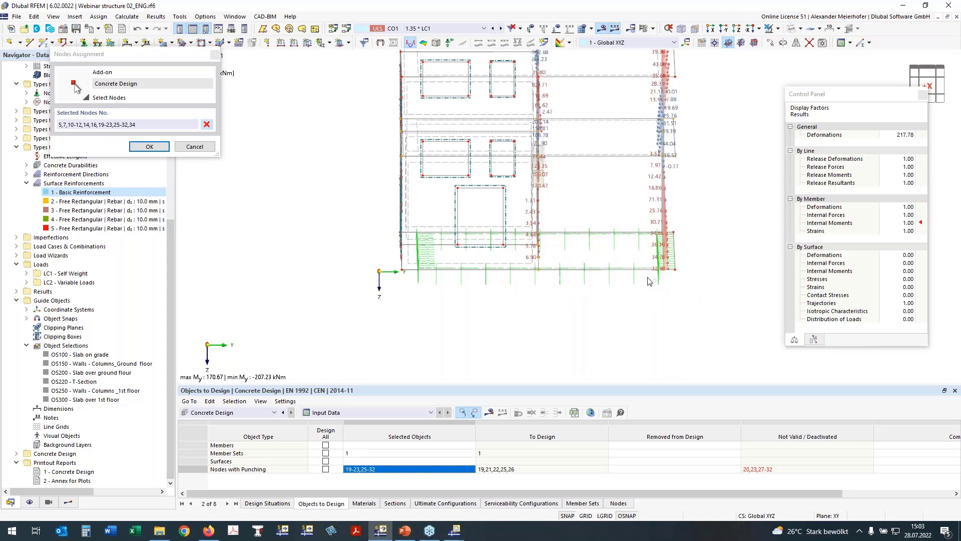
pyautogui.click(209, 123)
pyautogui.click(207, 124)
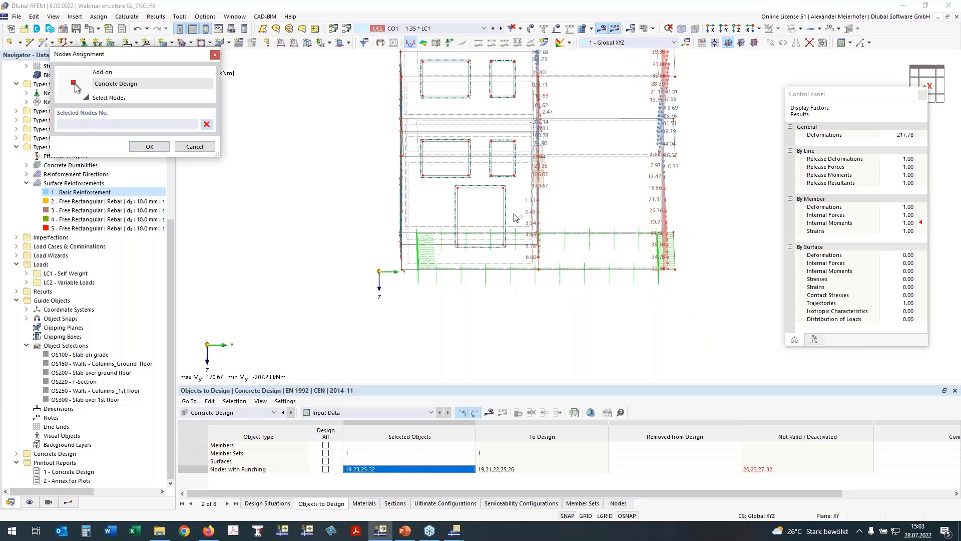
pyautogui.moveTo(515, 216); pyautogui.dragTo(684, 302)
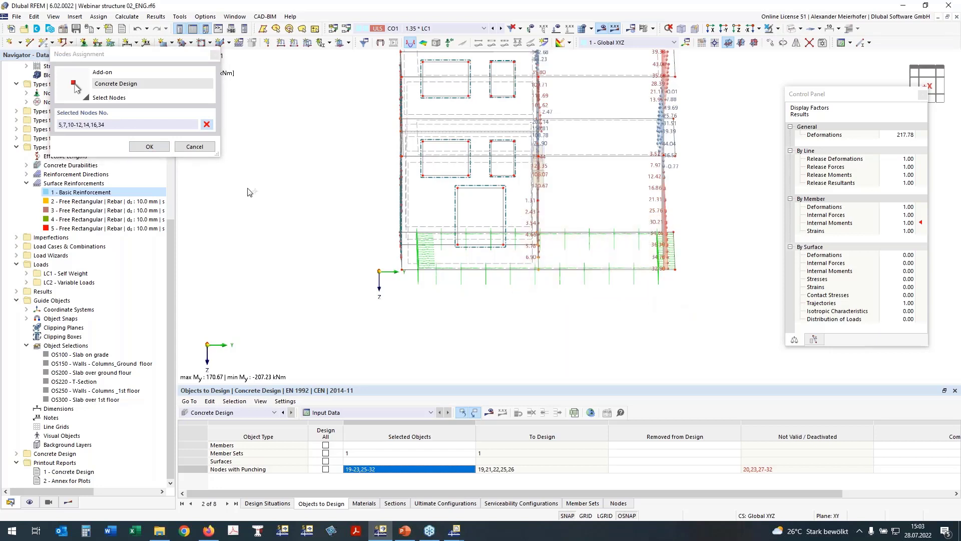
pyautogui.click(148, 147)
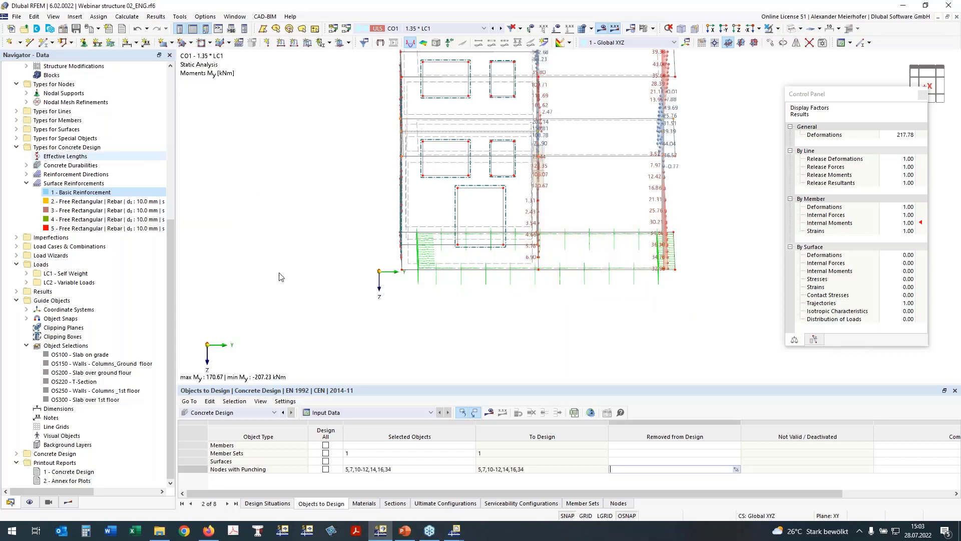
# Step: Remove member set 1 from the Concrete Design objects to design
pyautogui.click(405, 453)
pyautogui.click(405, 454)
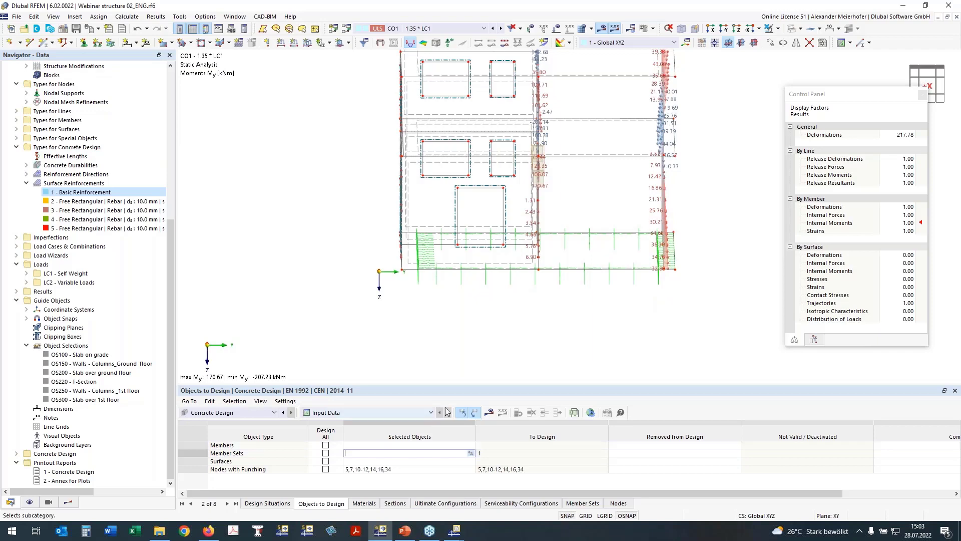
pyautogui.press('Return')
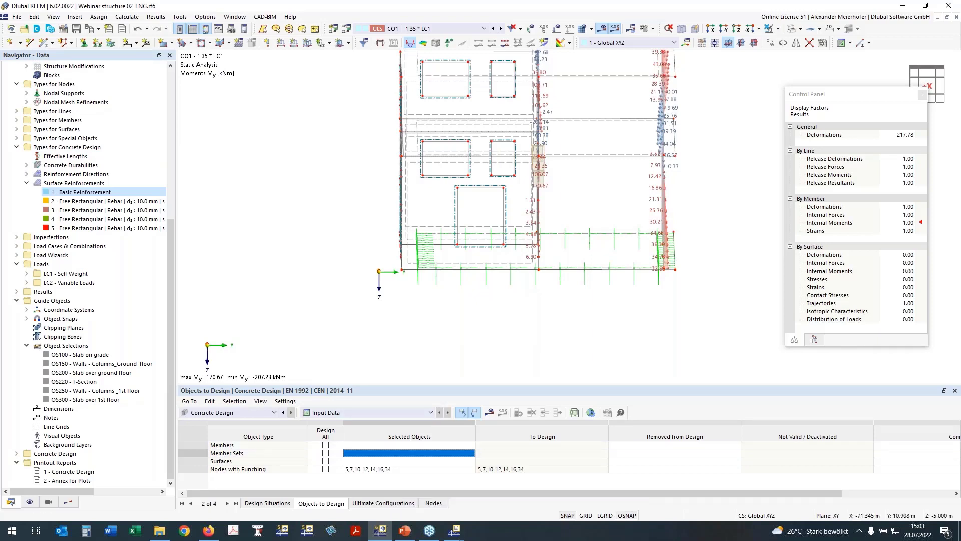
# Step: Run the Concrete Design calculation for the punching nodes and display its results
pyautogui.keyDown('ctrl'); pyautogui.moveTo(615, 280); pyautogui.dragTo(516, 321, button='middle'); pyautogui.keyUp('ctrl')
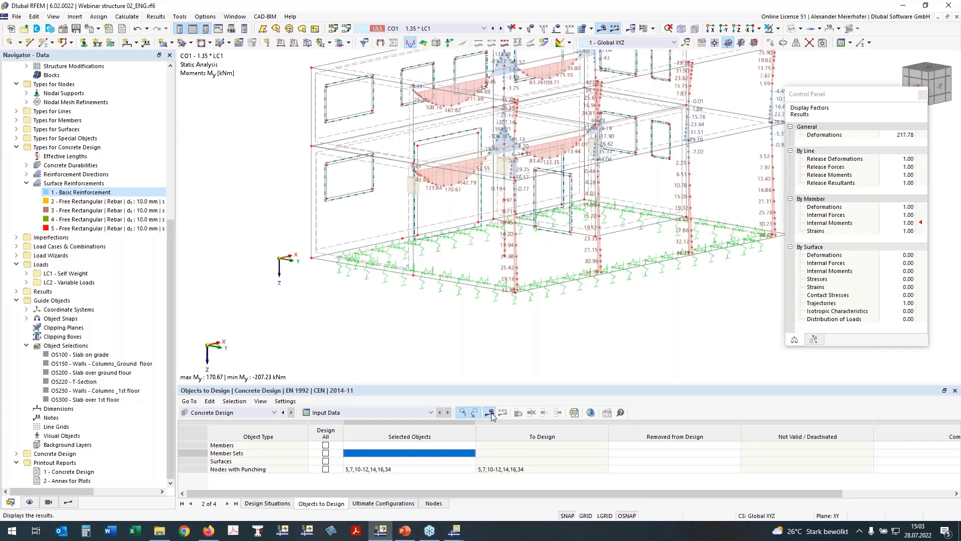
pyautogui.click(491, 413)
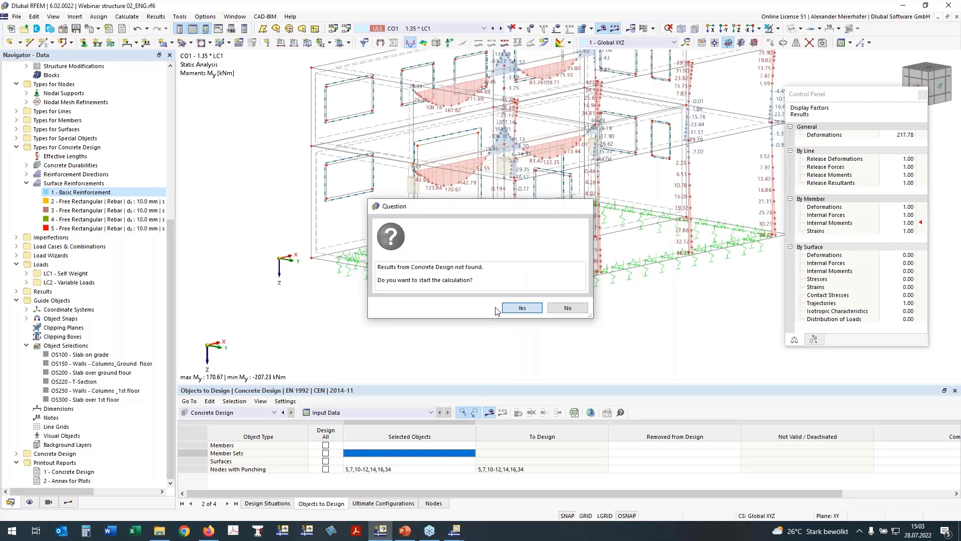
pyautogui.click(506, 308)
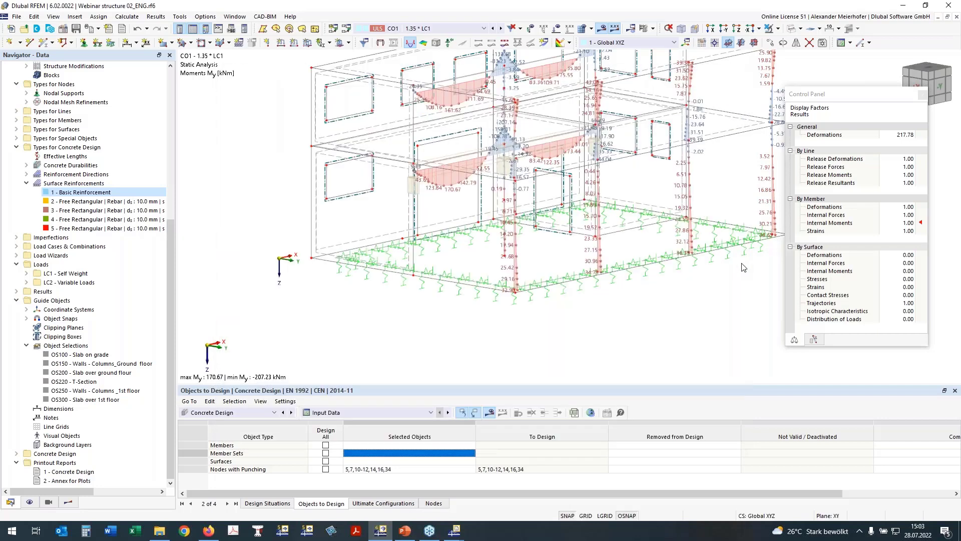
# Step: Window-select the slab on grade in a side view, isolate it with its related objects, and view it in the Z-direction
pyautogui.keyDown('ctrl'); pyautogui.moveTo(642, 319); pyautogui.dragTo(488, 305, button='middle'); pyautogui.keyUp('ctrl')
pyautogui.moveTo(292, 221); pyautogui.dragTo(748, 280)
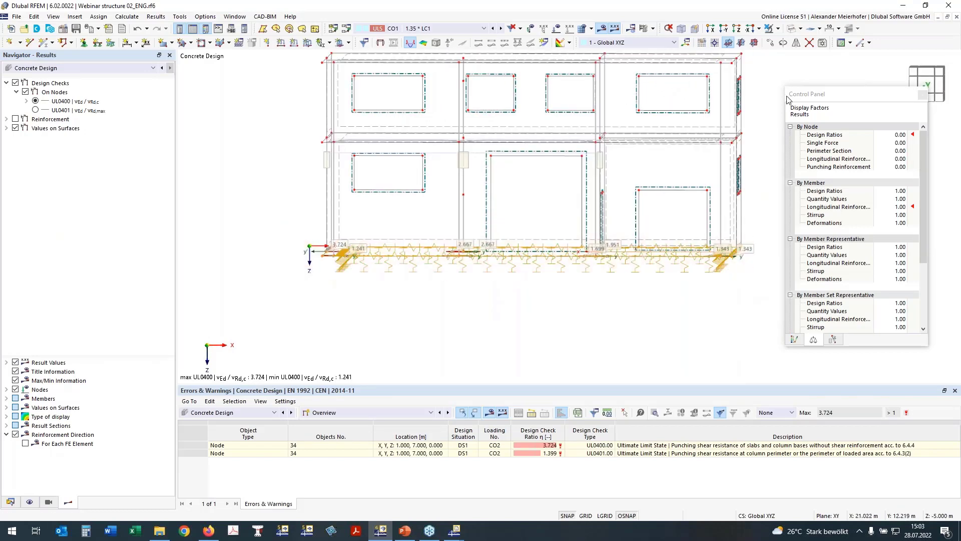
pyautogui.click(778, 29)
pyautogui.click(776, 44)
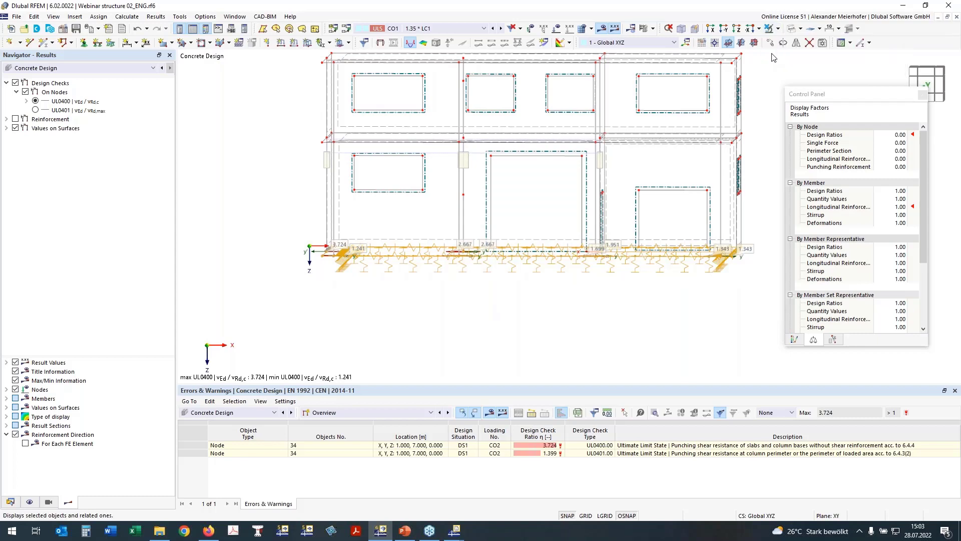
pyautogui.click(736, 29)
pyautogui.moveTo(516, 164); pyautogui.dragTo(387, 191, button='middle')
pyautogui.click(705, 189)
# Step: Examine the UL0400 punching design ratios at the wall end, wall corner and columns of the slab on grade
pyautogui.scroll(3, 331, 165)
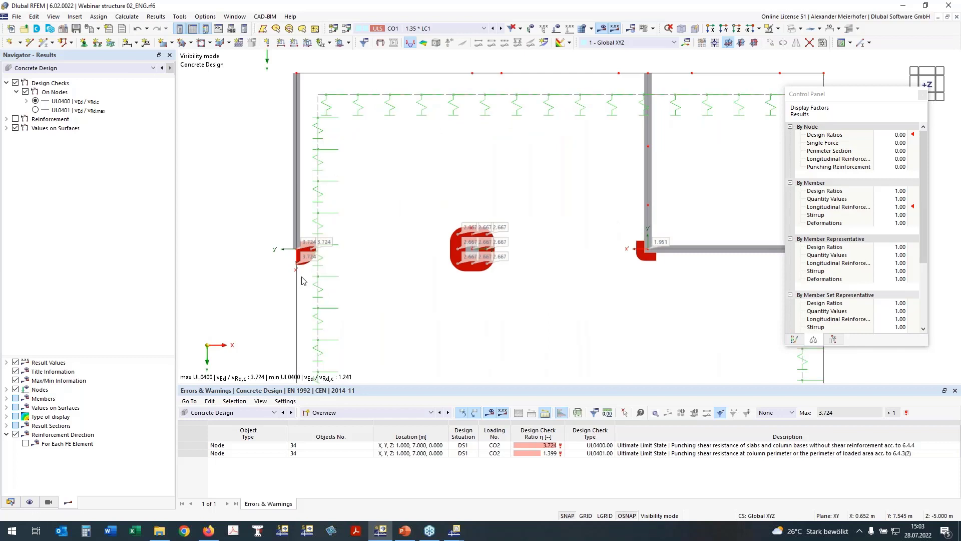
pyautogui.scroll(3, 305, 276)
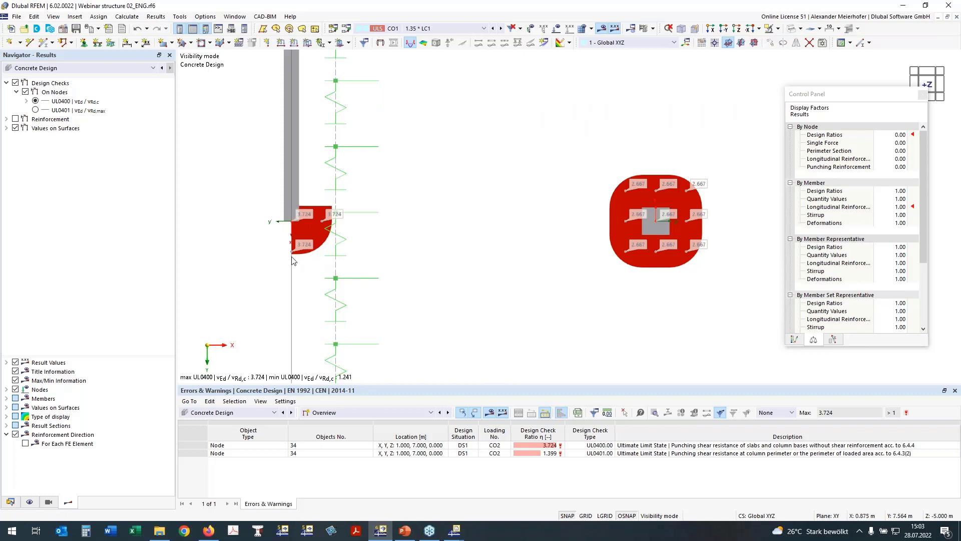
pyautogui.scroll(-2, 293, 219)
pyautogui.scroll(-2, 535, 231)
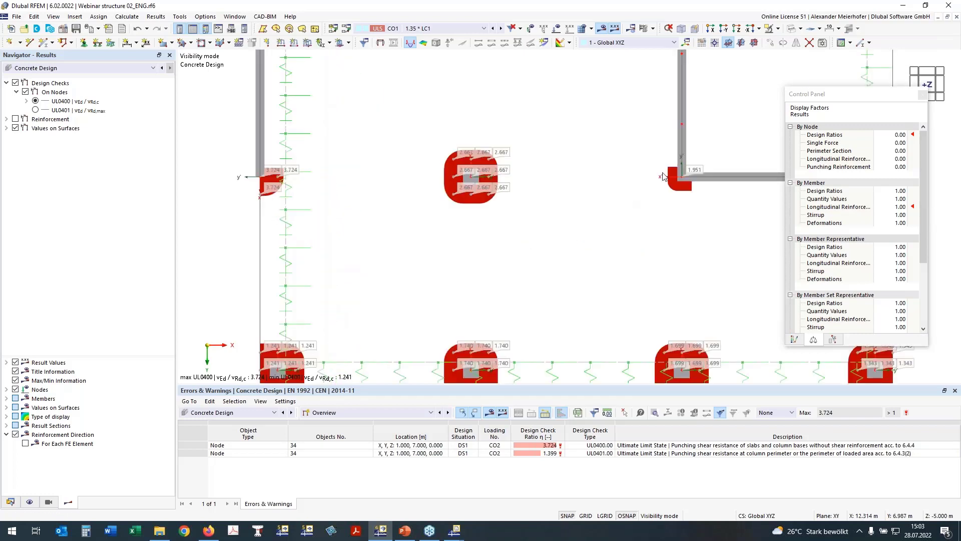
pyautogui.moveTo(672, 206); pyautogui.dragTo(637, 178, button='middle')
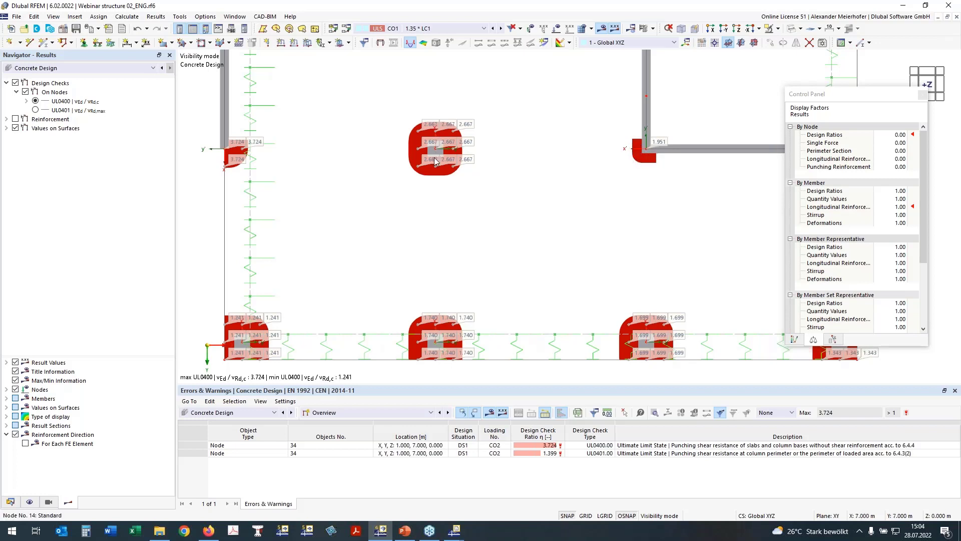
pyautogui.moveTo(491, 224); pyautogui.dragTo(471, 208, button='middle')
pyautogui.scroll(-2, 471, 209)
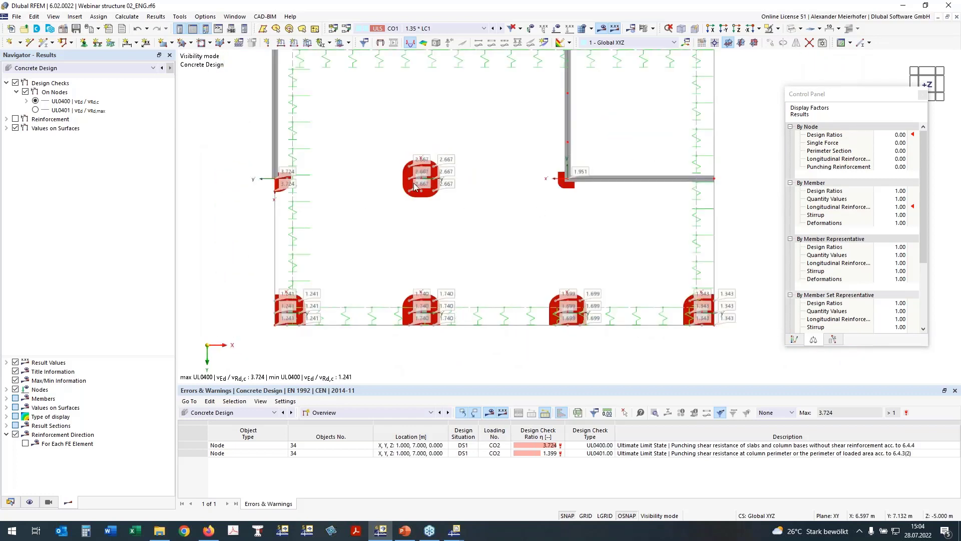
# Step: Hide the design checks on nodes and display the required longitudinal reinforcement as,req,1,+z (bottom) on nodes
pyautogui.click(7, 129)
pyautogui.click(7, 129)
pyautogui.click(7, 118)
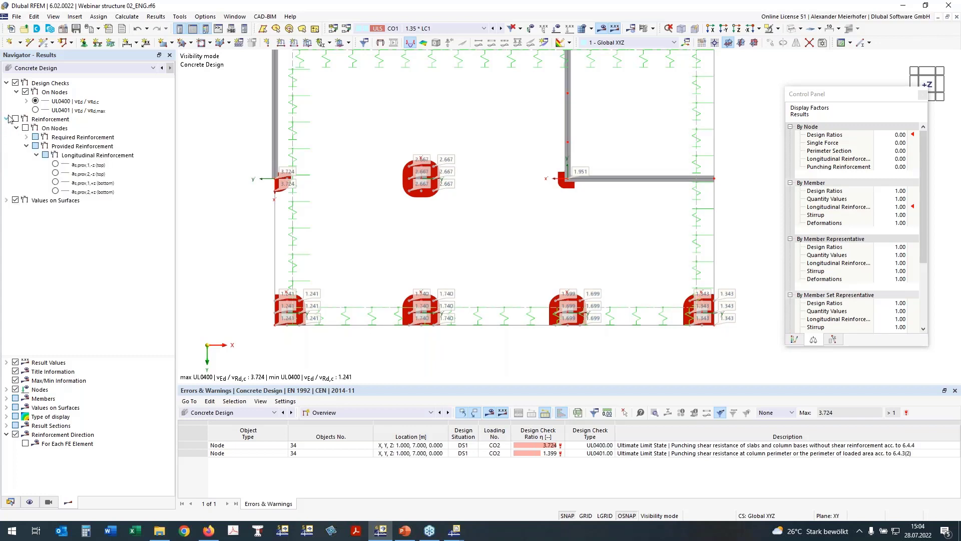
pyautogui.click(16, 118)
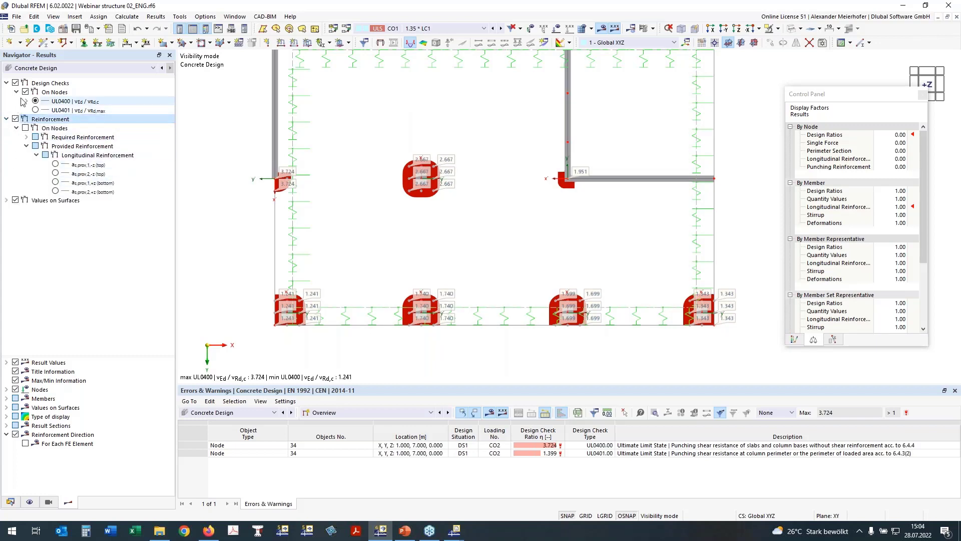
pyautogui.click(25, 92)
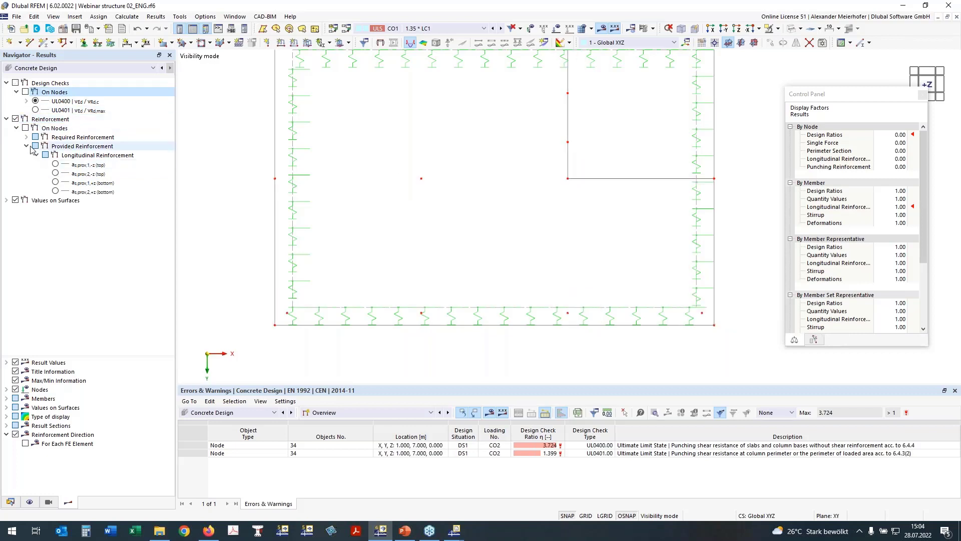
pyautogui.click(26, 146)
pyautogui.click(26, 136)
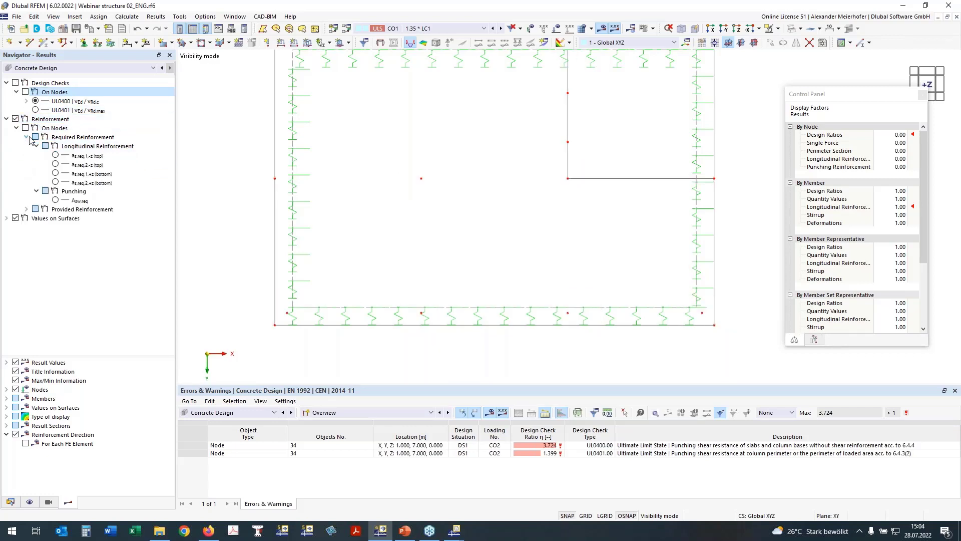
pyautogui.click(56, 199)
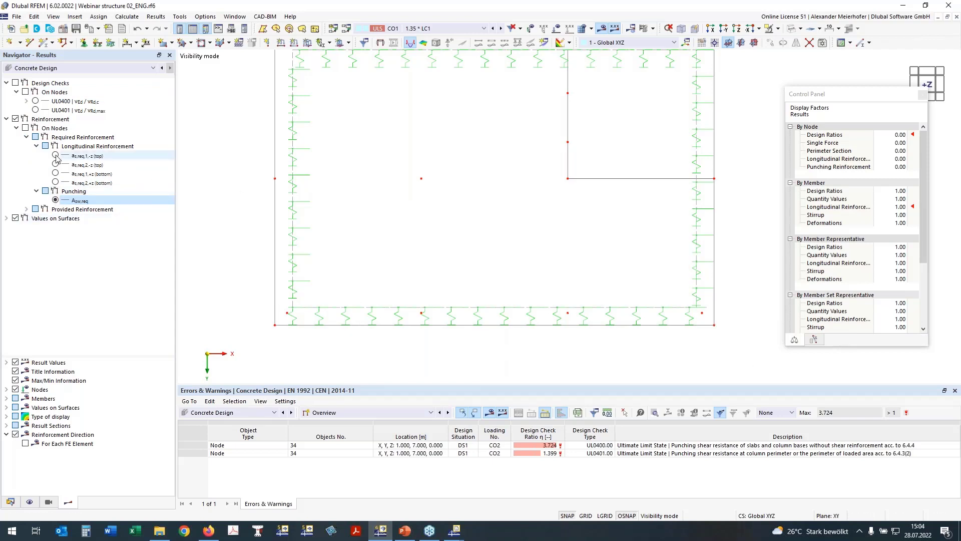
pyautogui.click(56, 173)
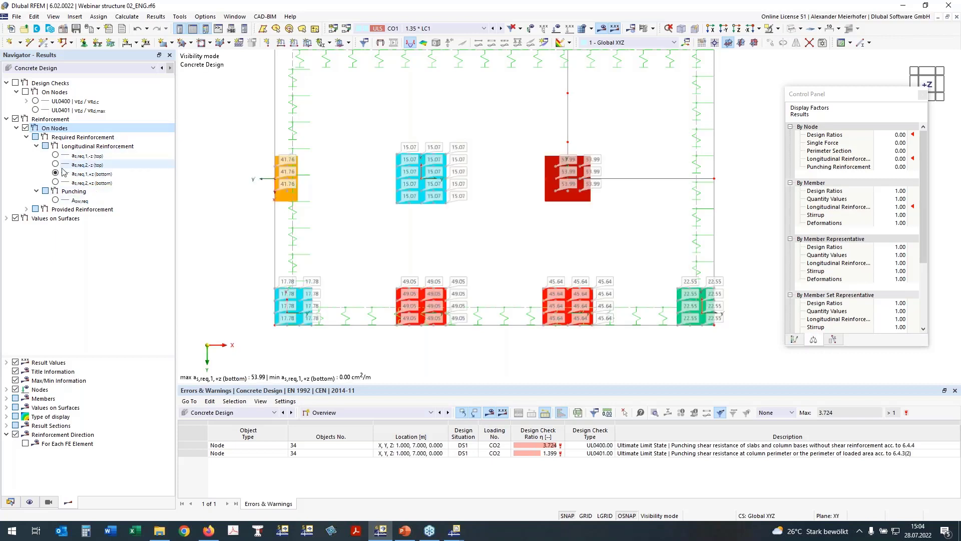
# Step: Compare the required punching reinforcement Asw,req with the required bottom longitudinal reinforcement in directions 1 and 2
pyautogui.click(55, 200)
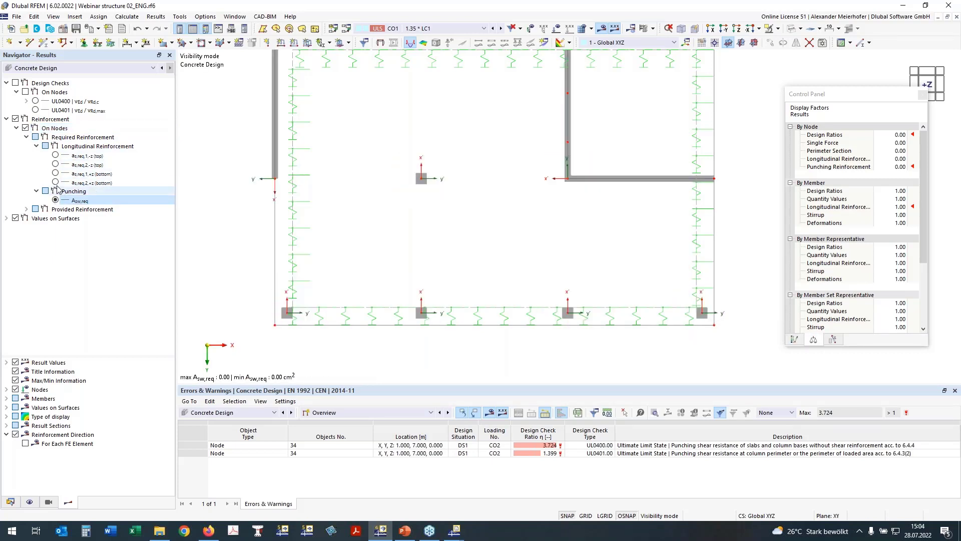
pyautogui.click(55, 181)
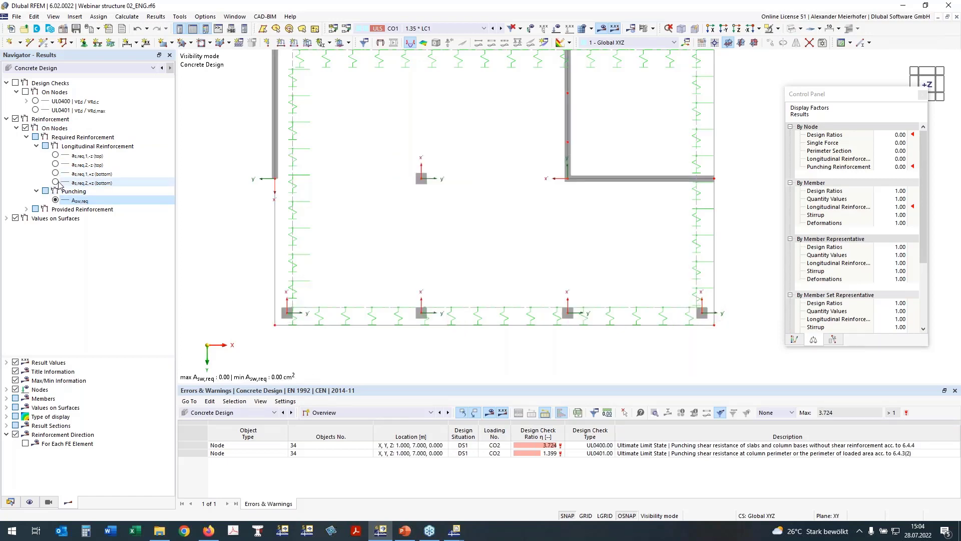
pyautogui.click(55, 183)
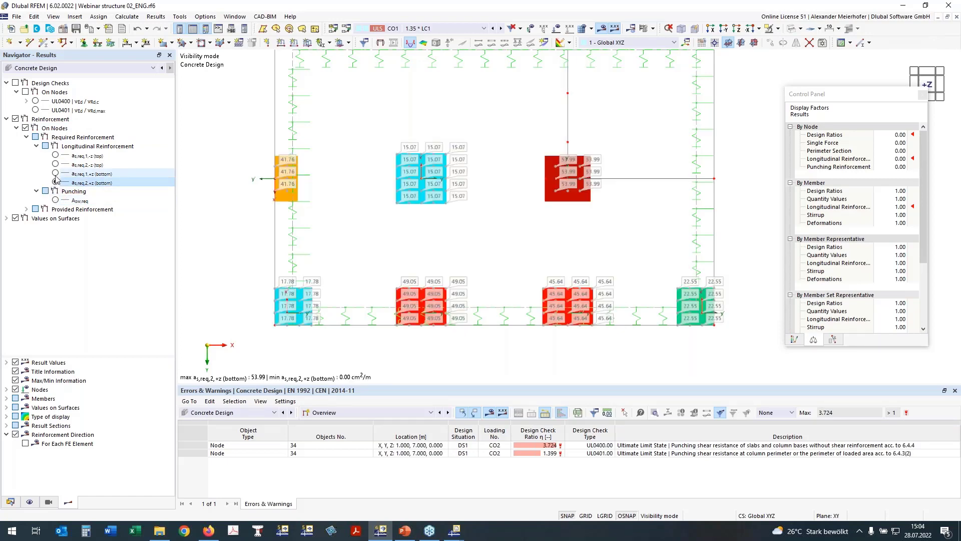
pyautogui.click(55, 173)
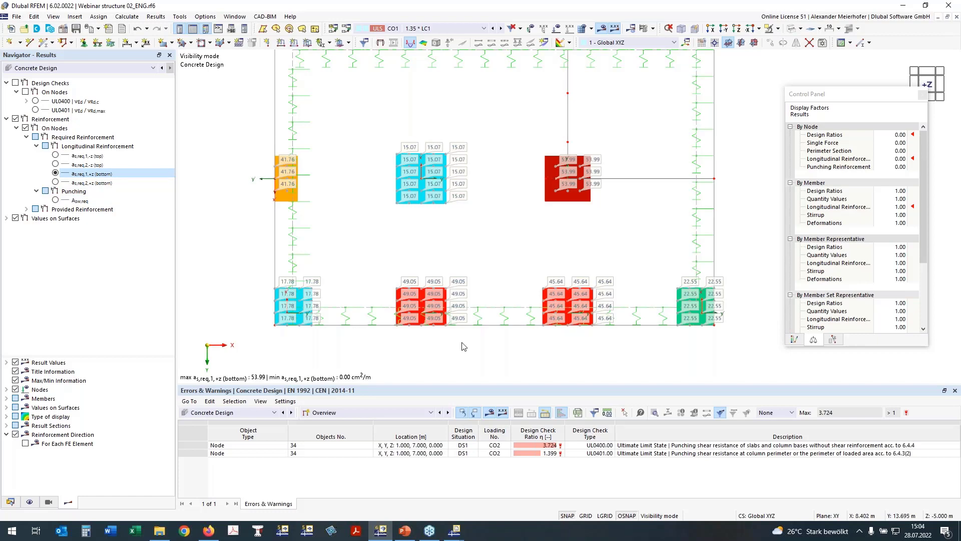
# Step: Switch to the isometric view and cancel the visibility mode to show the whole structure
pyautogui.scroll(-1, 464, 346)
pyautogui.keyDown('ctrl'); pyautogui.moveTo(751, 234); pyautogui.dragTo(424, 211, button='middle'); pyautogui.keyUp('ctrl')
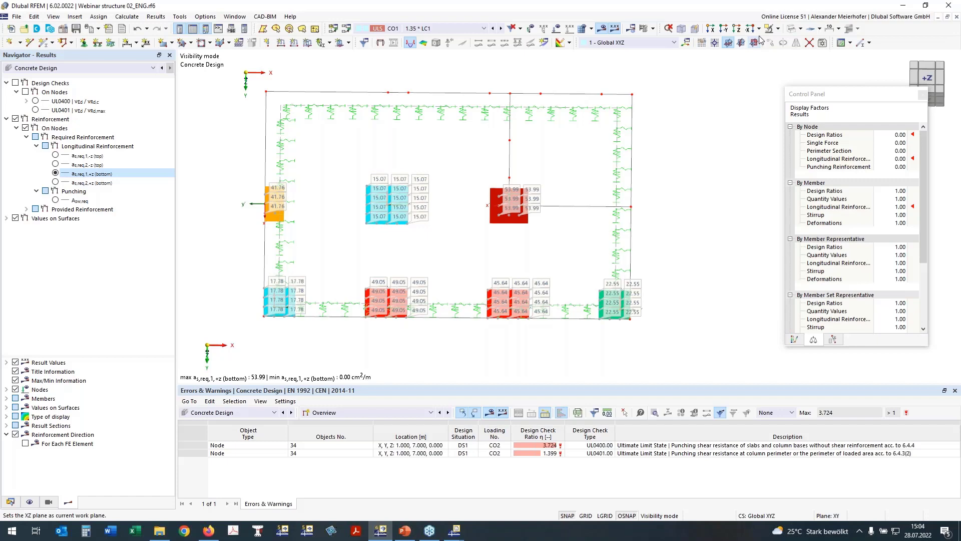
pyautogui.click(683, 29)
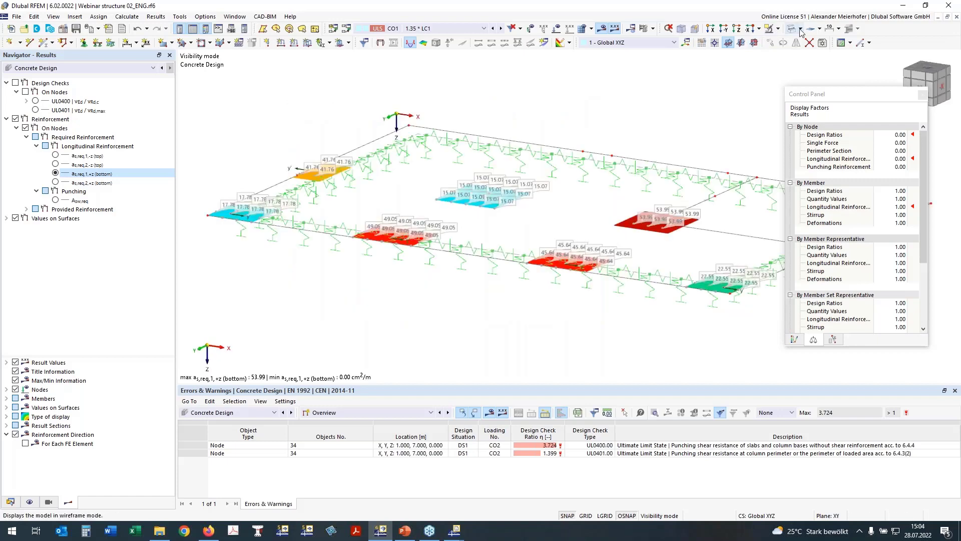
pyautogui.click(778, 29)
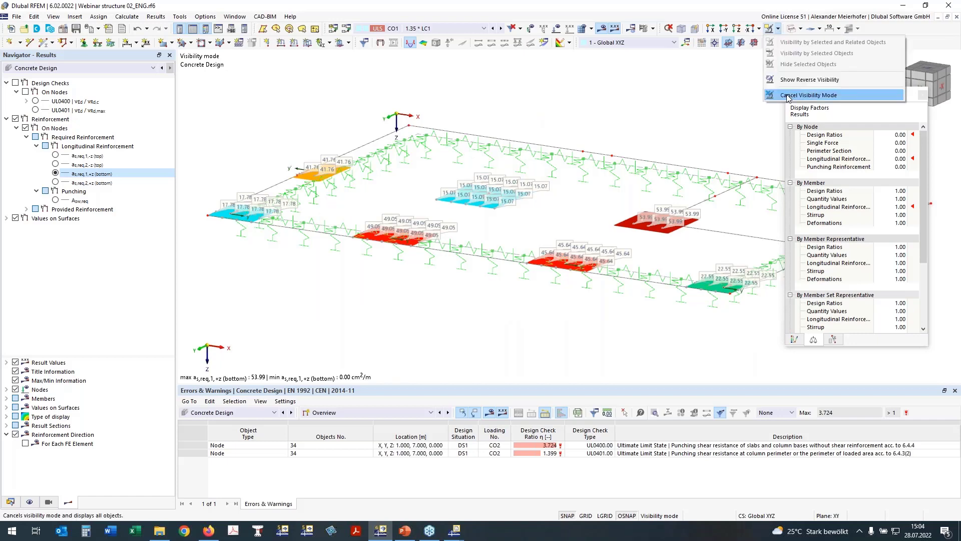
pyautogui.click(789, 96)
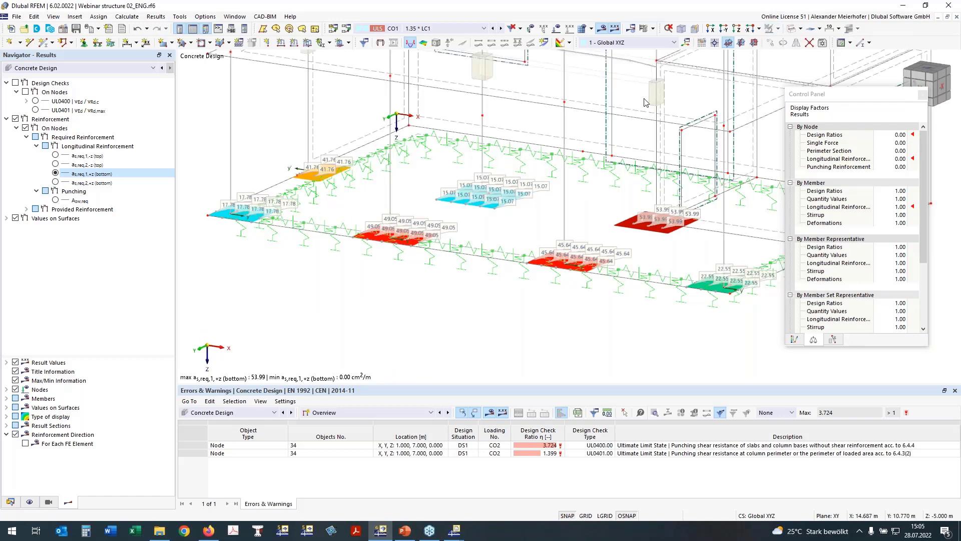
pyautogui.scroll(-4, 644, 103)
pyautogui.moveTo(618, 123); pyautogui.dragTo(490, 221, button='middle')
pyautogui.keyDown('ctrl'); pyautogui.moveTo(687, 131); pyautogui.dragTo(454, 301, button='middle'); pyautogui.keyUp('ctrl')
pyautogui.scroll(1, 454, 301)
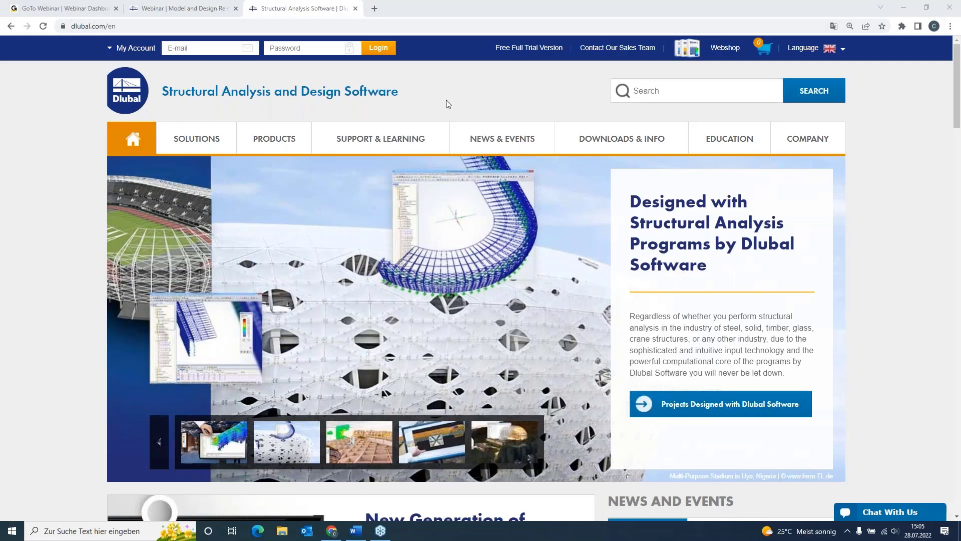
# Step: In the browser, open the Dlubal Free Full Trial Version page and review the available trial programs
pyautogui.click(538, 48)
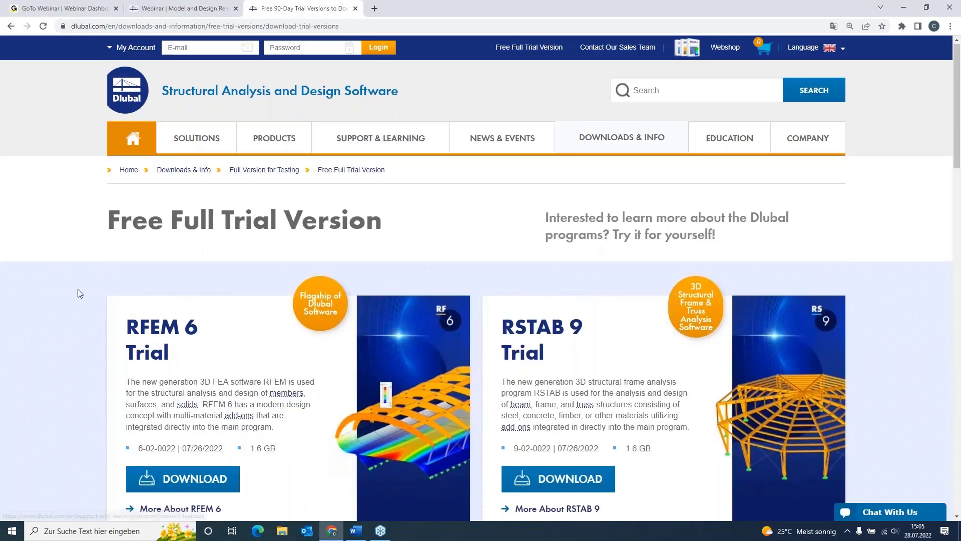
pyautogui.scroll(-1, 135, 328)
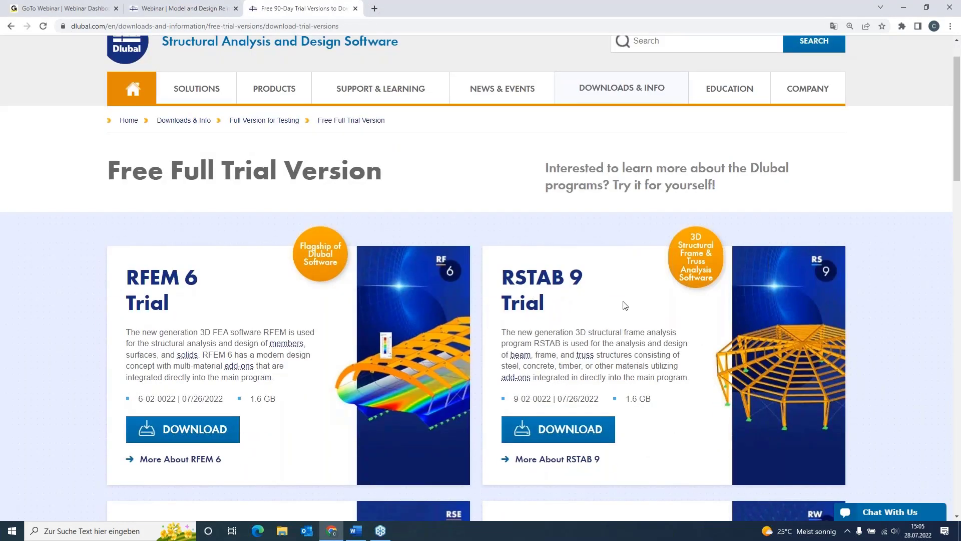
pyautogui.scroll(-3, 78, 262)
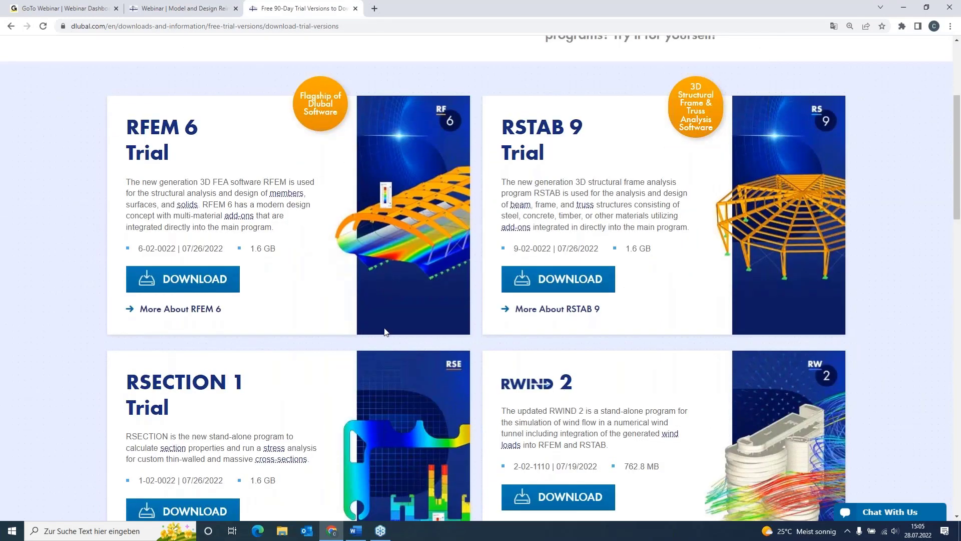
pyautogui.scroll(2, 296, 302)
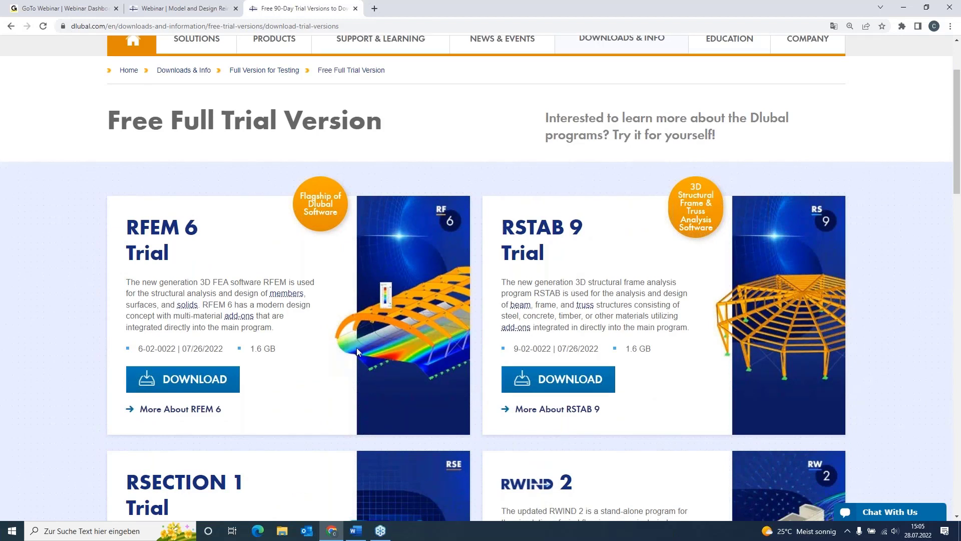
pyautogui.scroll(2, 370, 337)
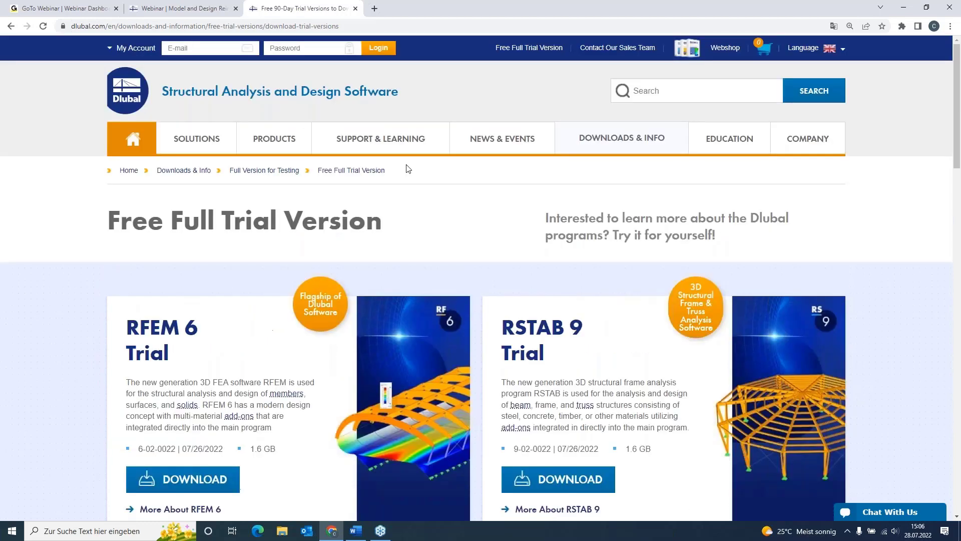
# Step: Open the Webinars page of the Dlubal website and look through its search filters and webinar list
pyautogui.moveTo(510, 140)
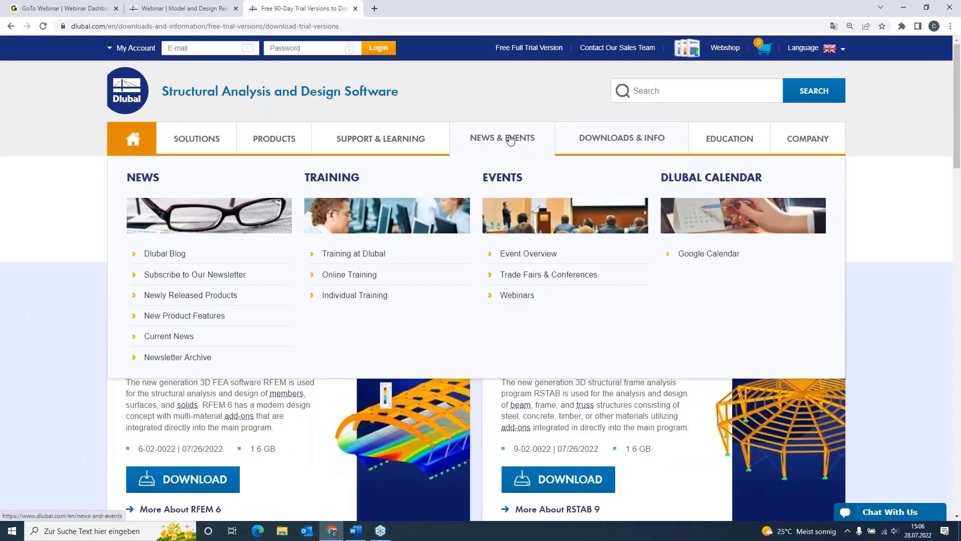
pyautogui.click(532, 296)
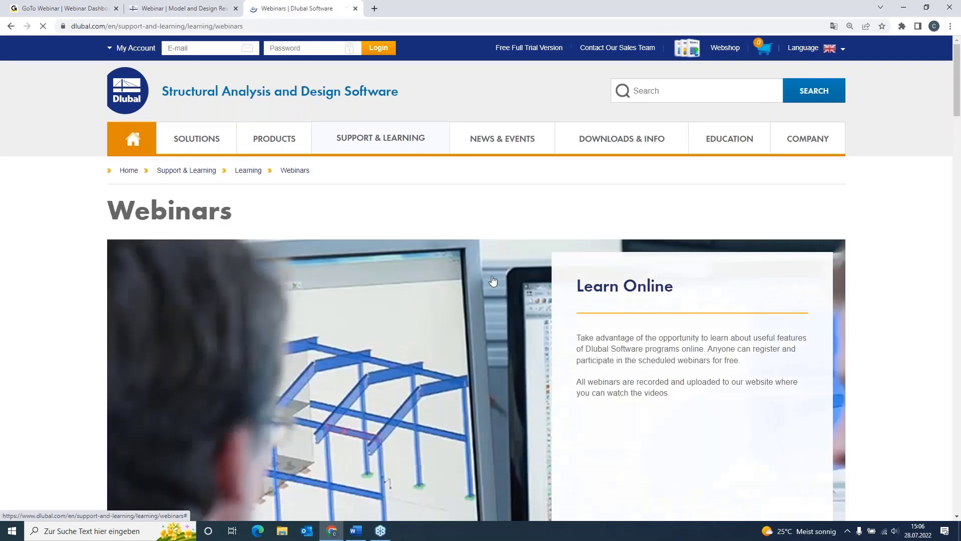
pyautogui.scroll(-2, 319, 220)
pyautogui.scroll(-6, 318, 220)
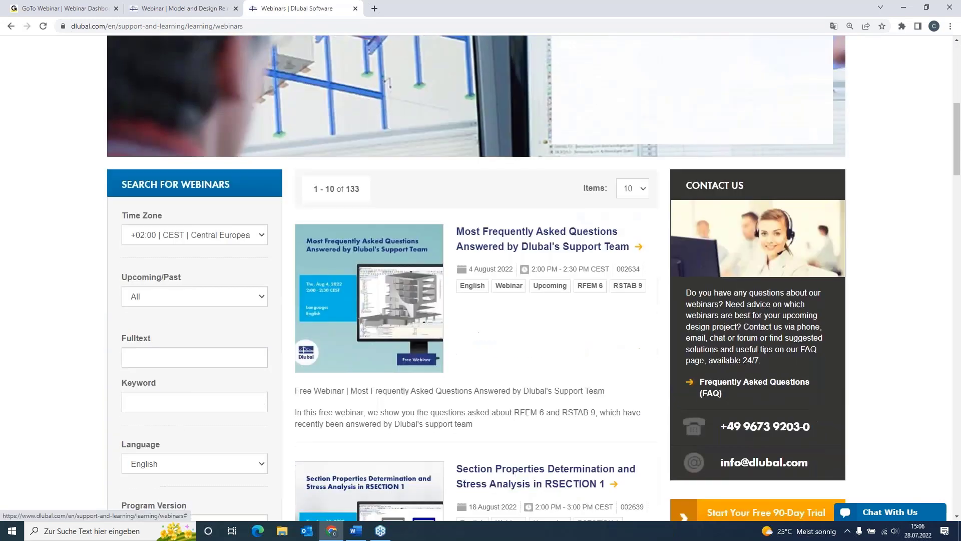
pyautogui.scroll(-1, 88, 168)
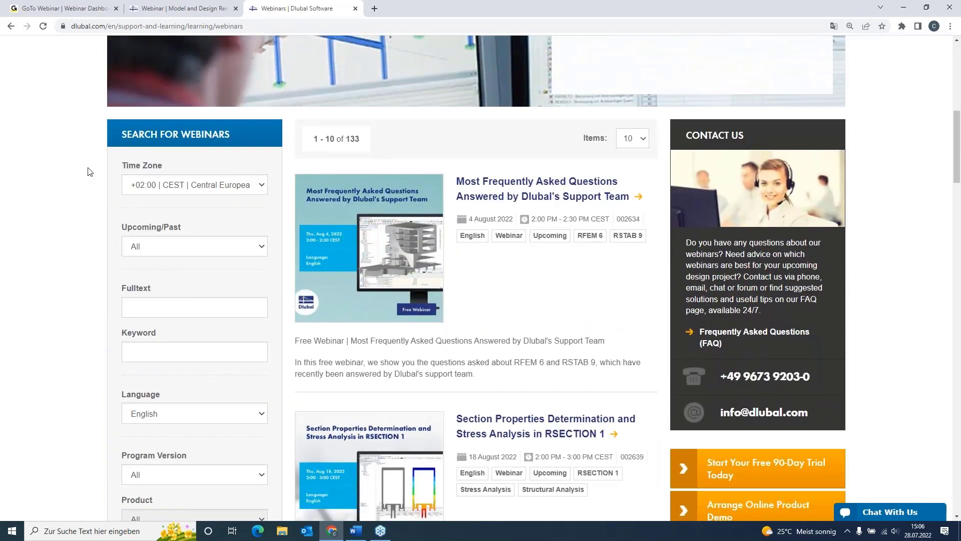
pyautogui.scroll(-1, 172, 195)
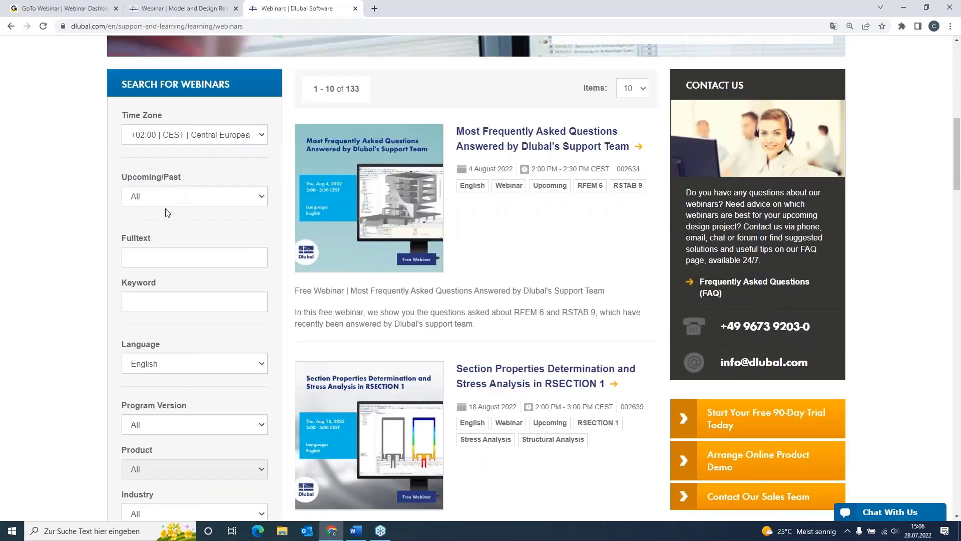
pyautogui.click(167, 196)
pyautogui.click(167, 196)
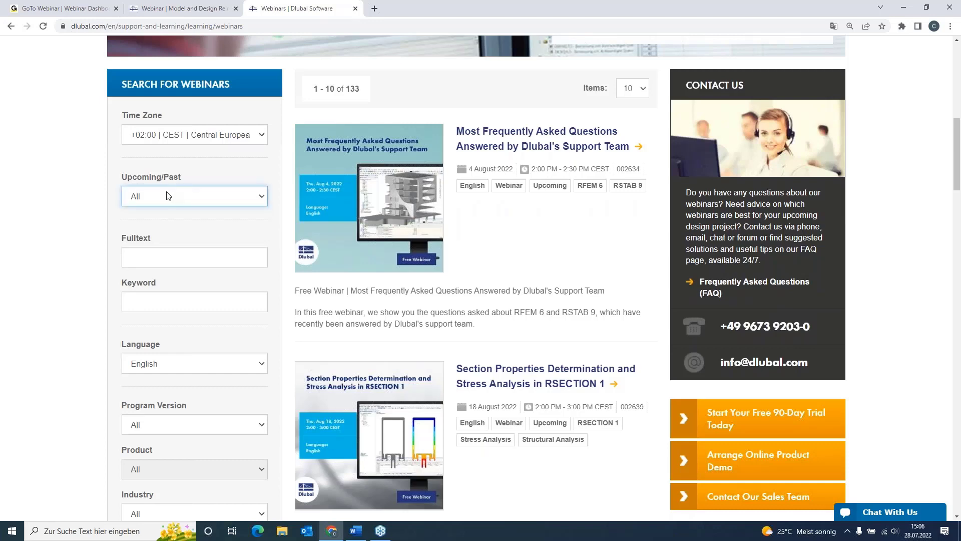
pyautogui.scroll(-6, 167, 196)
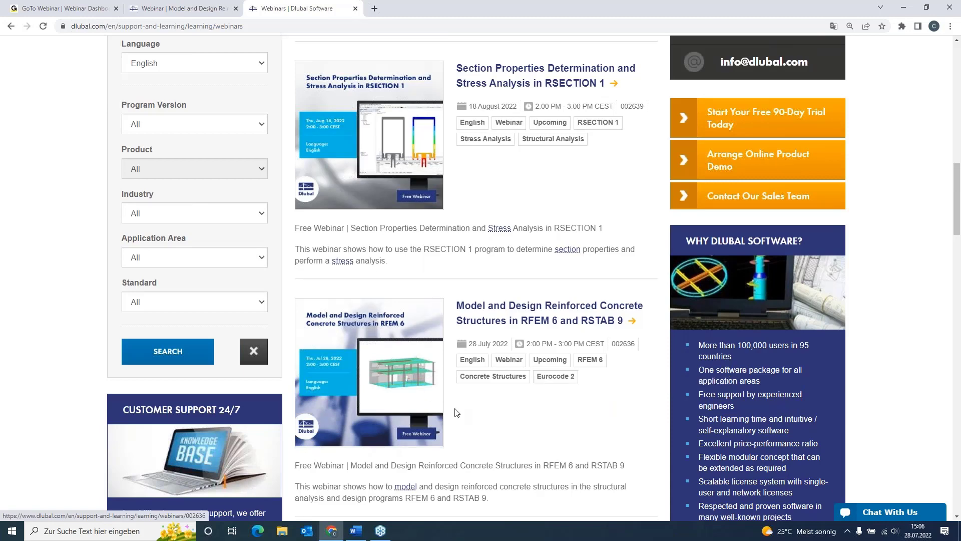
# Step: Open the webinar page "Model and Design Reinforced Concrete Structures in RFEM 6 and RSTAB 9" and review its content, downloads and models
pyautogui.click(484, 305)
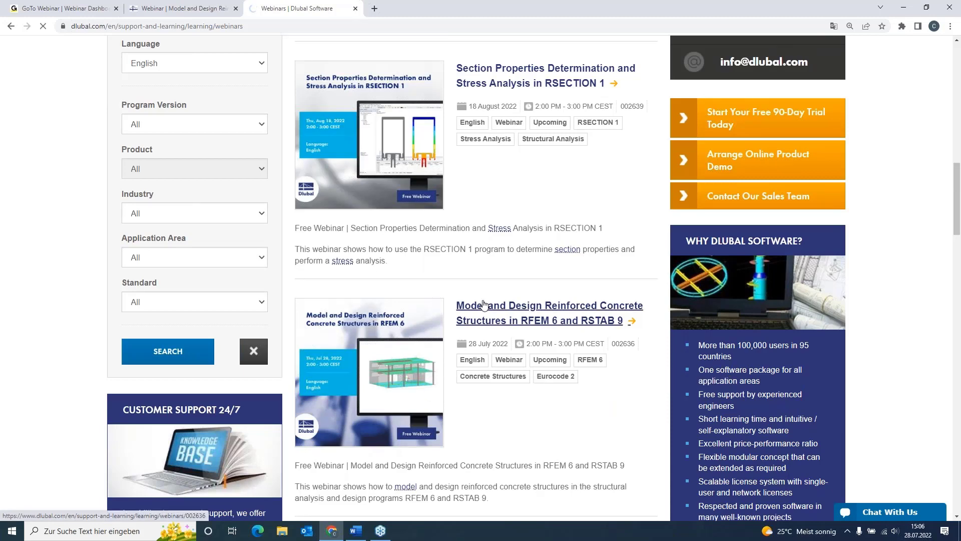
pyautogui.scroll(-3, 478, 301)
pyautogui.scroll(-5, 479, 300)
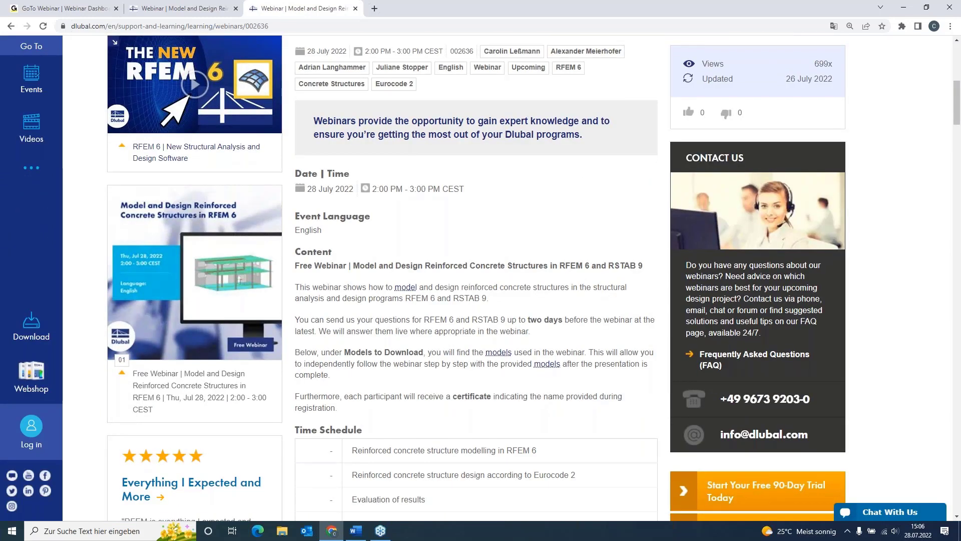
pyautogui.scroll(-13, 478, 300)
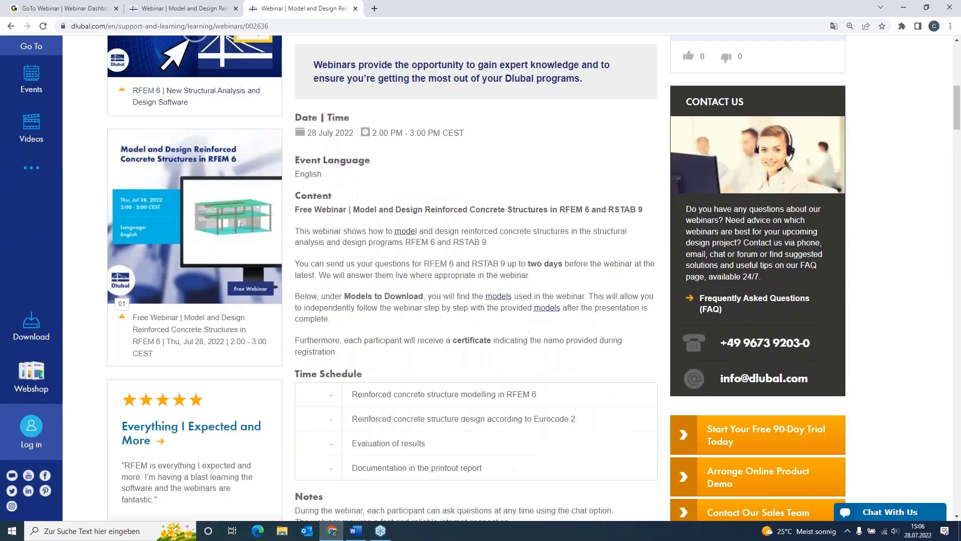
pyautogui.scroll(-5, 421, 292)
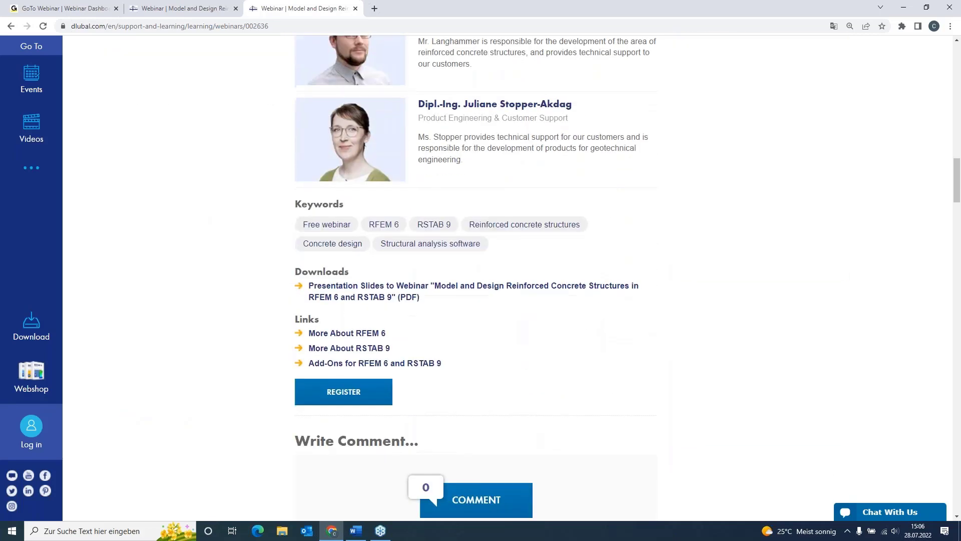
pyautogui.scroll(-4, 458, 313)
pyautogui.scroll(-15, 459, 313)
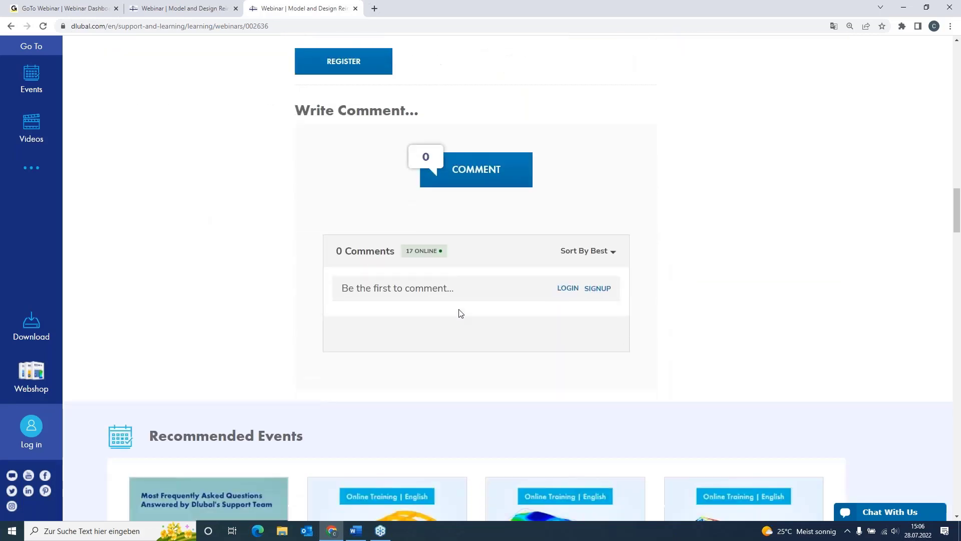
pyautogui.scroll(-2, 77, 231)
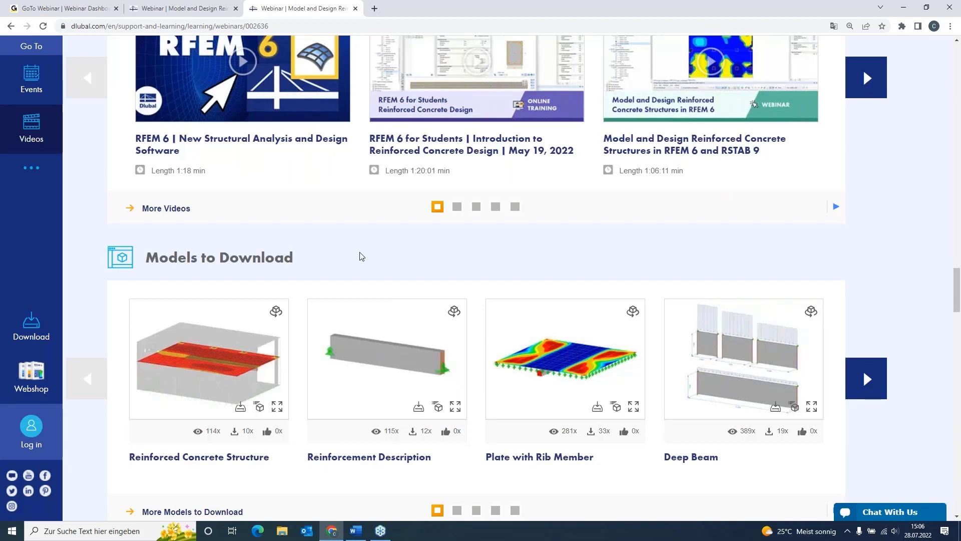
pyautogui.scroll(10, 362, 256)
pyautogui.scroll(16, 362, 256)
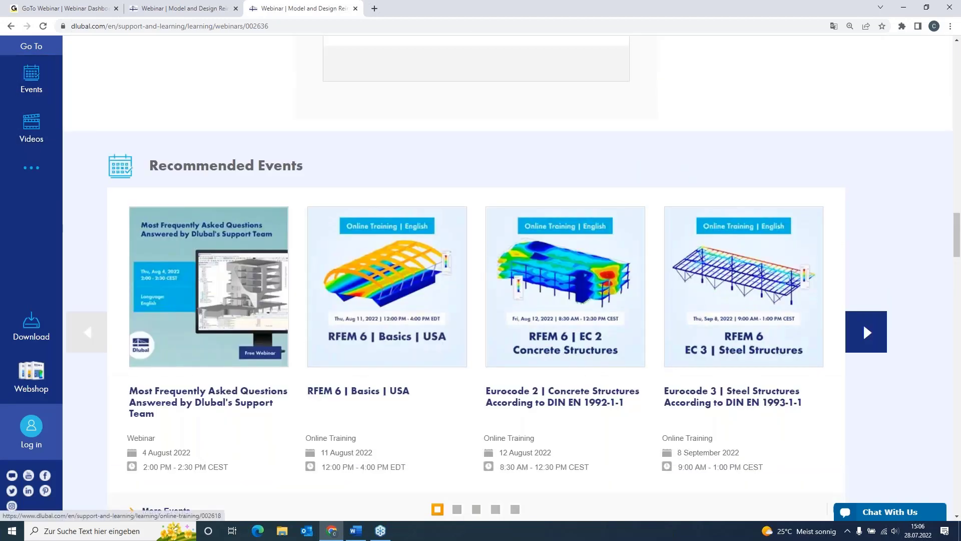
pyautogui.scroll(15, 362, 257)
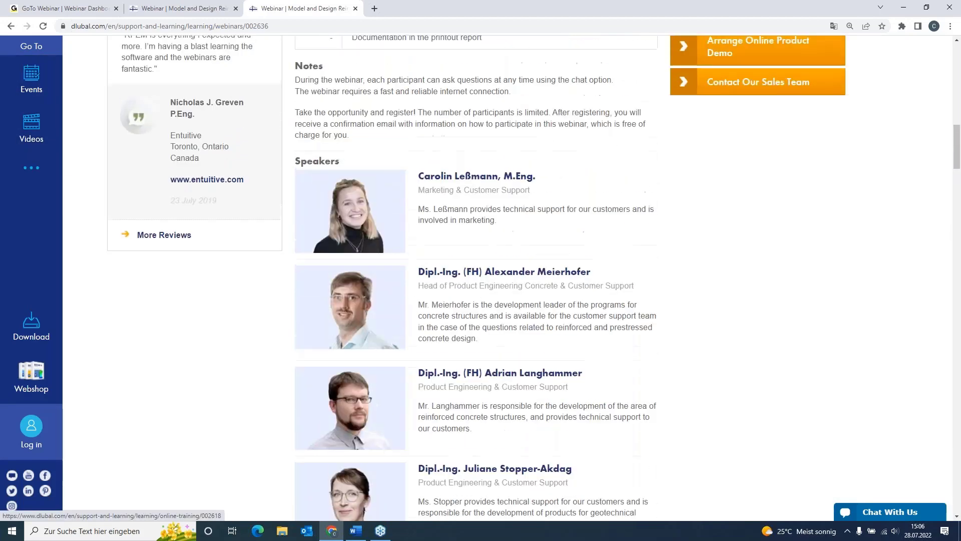